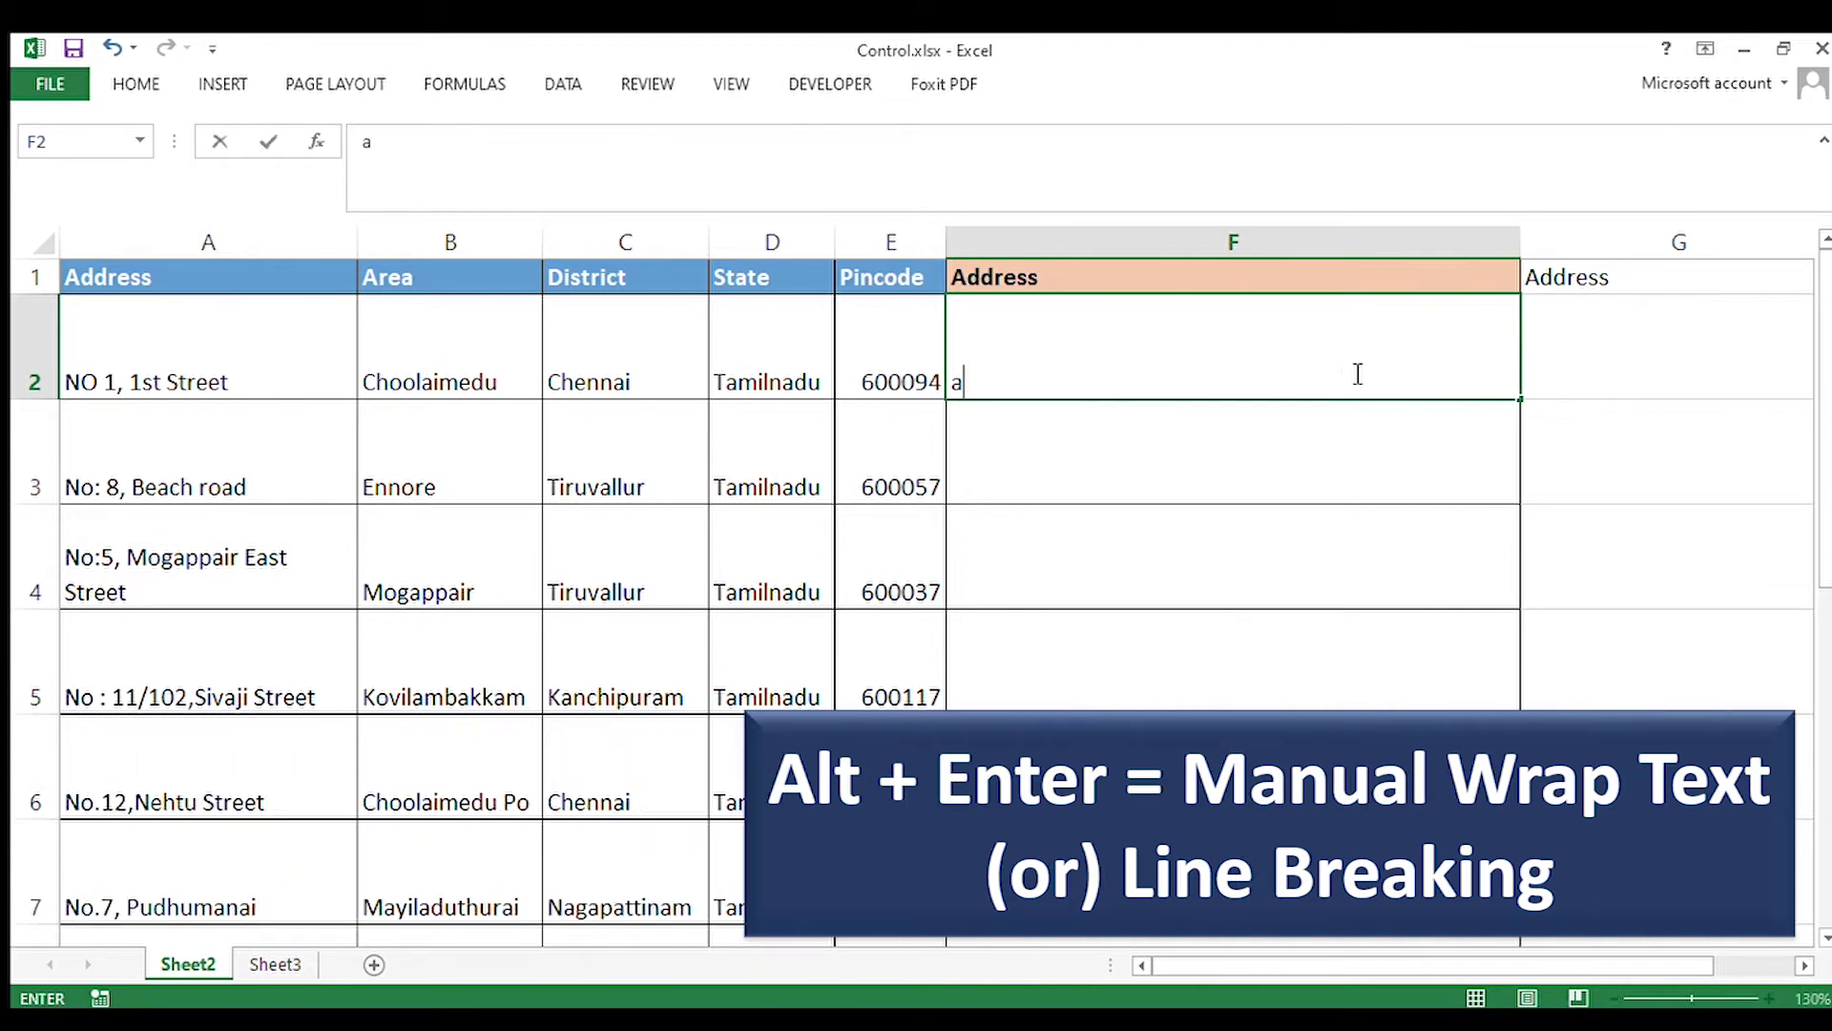
Step: Try a manual line break in F2 by entering abcd with a sample name on a second line, and clear the cell
{"action": "type", "text": "abcd"}
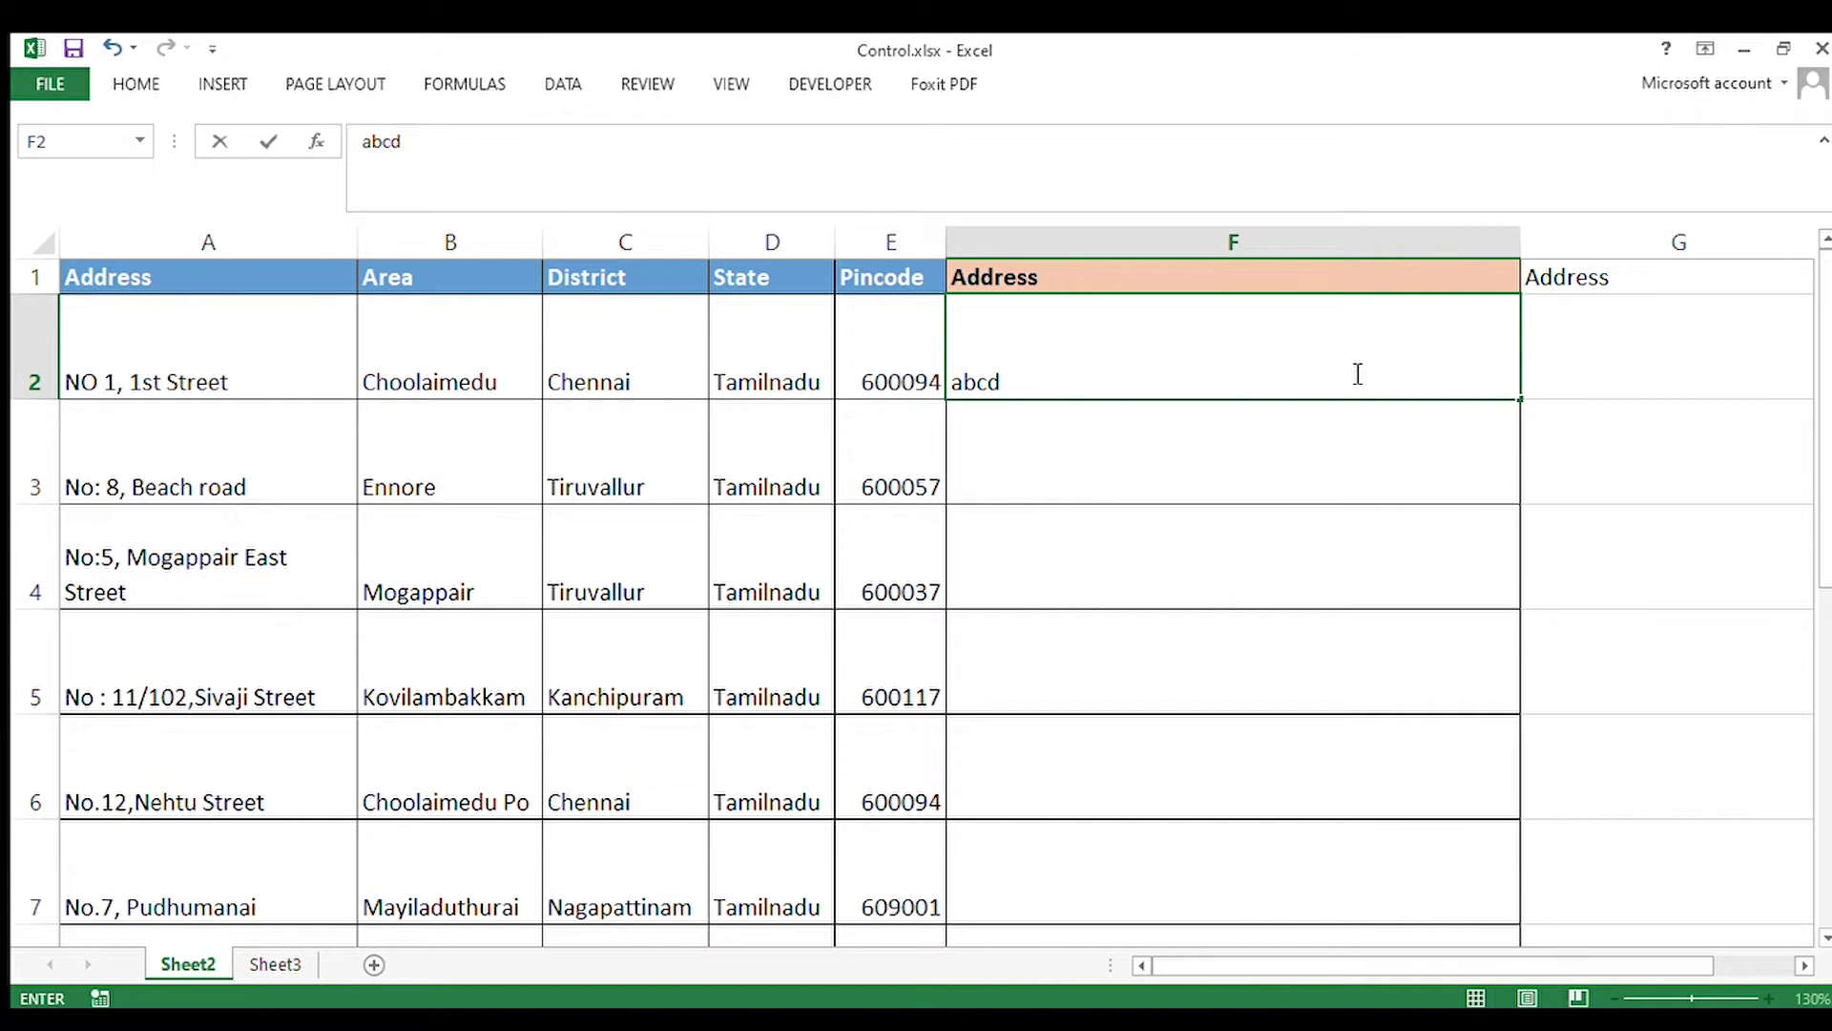
{"action": "key", "text": "Return"}
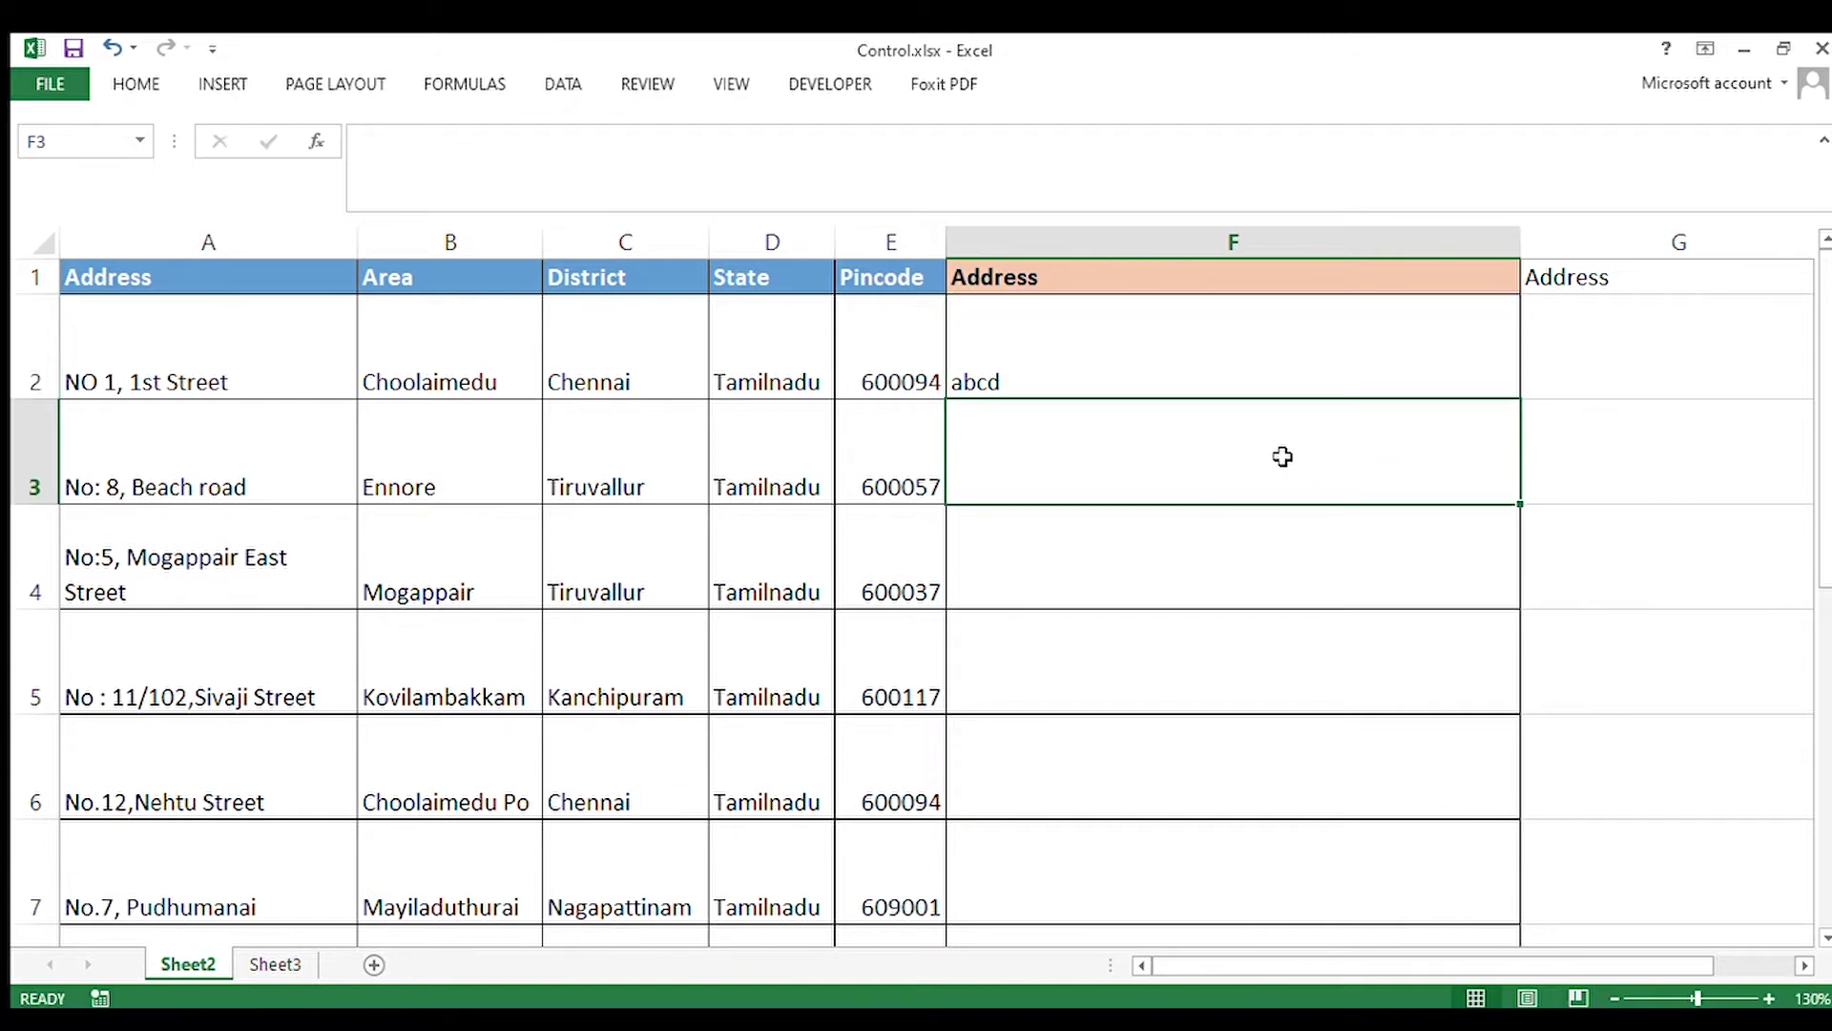
{"action": "left_click", "coordinate": [1120, 383]}
{"action": "double_click", "coordinate": [1121, 383]}
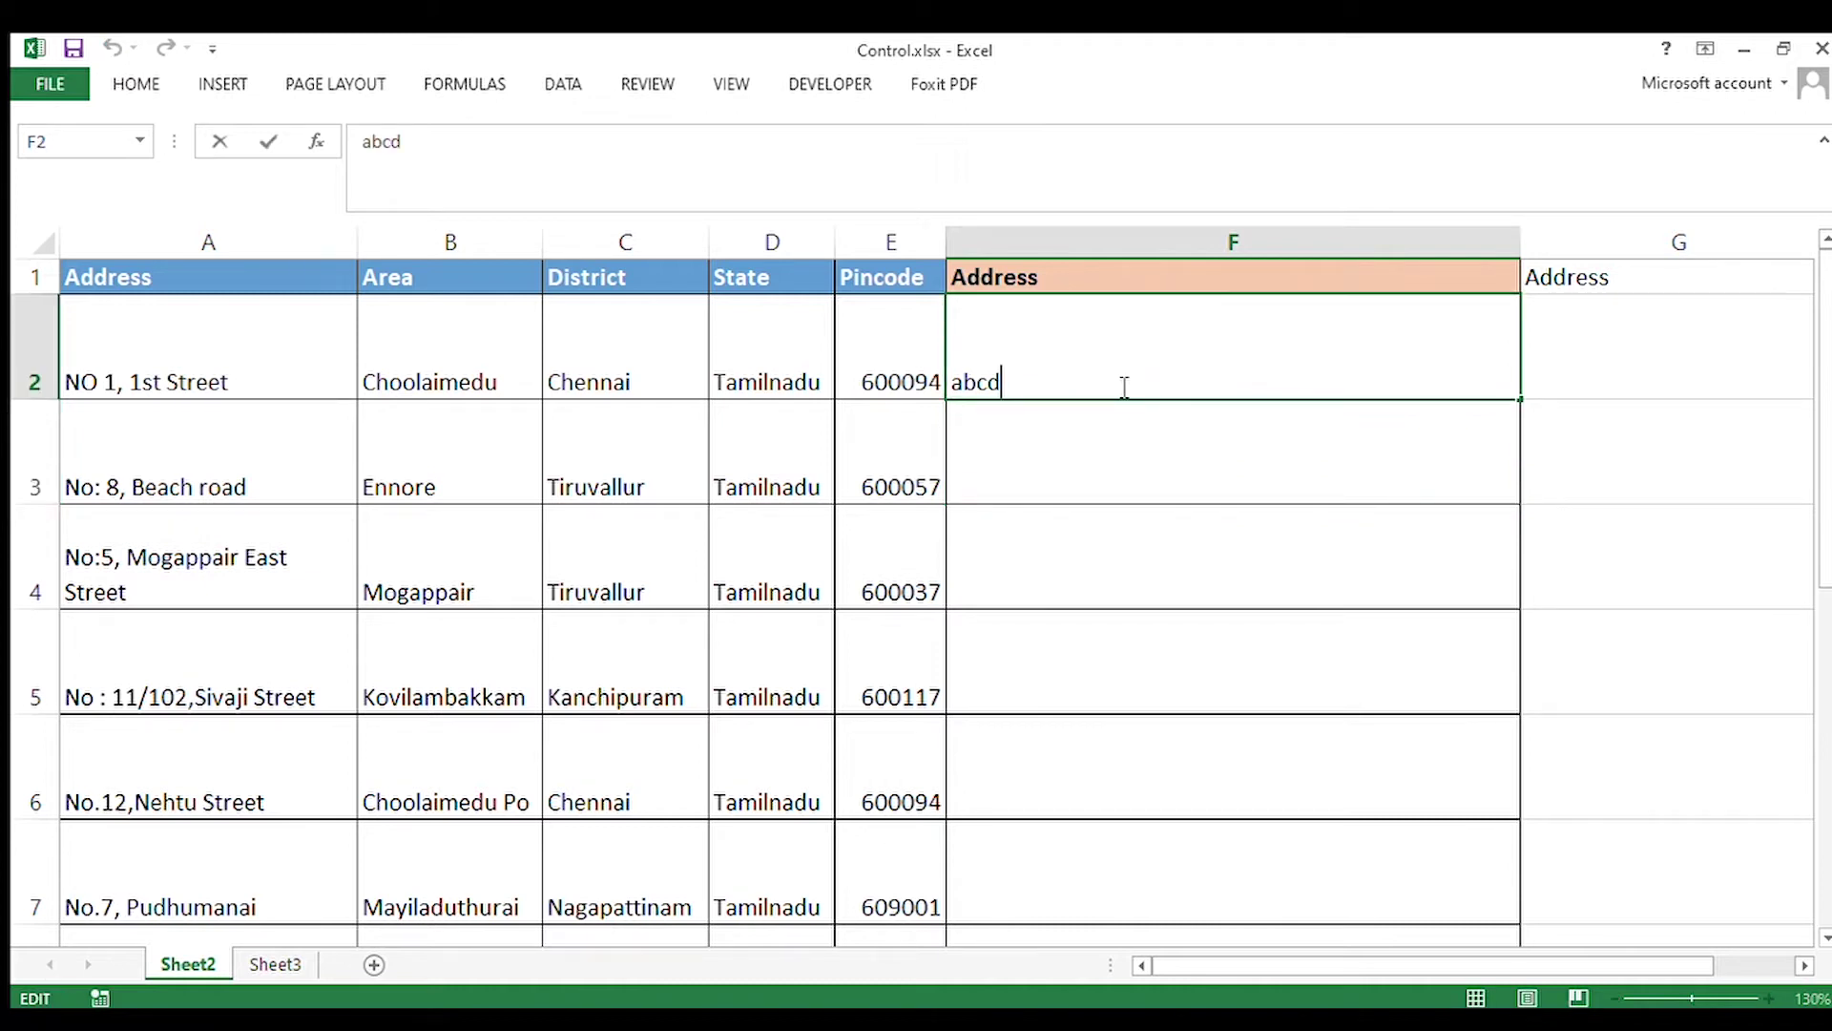
{"action": "key", "text": "alt+Return"}
{"action": "type", "text": "selva"}
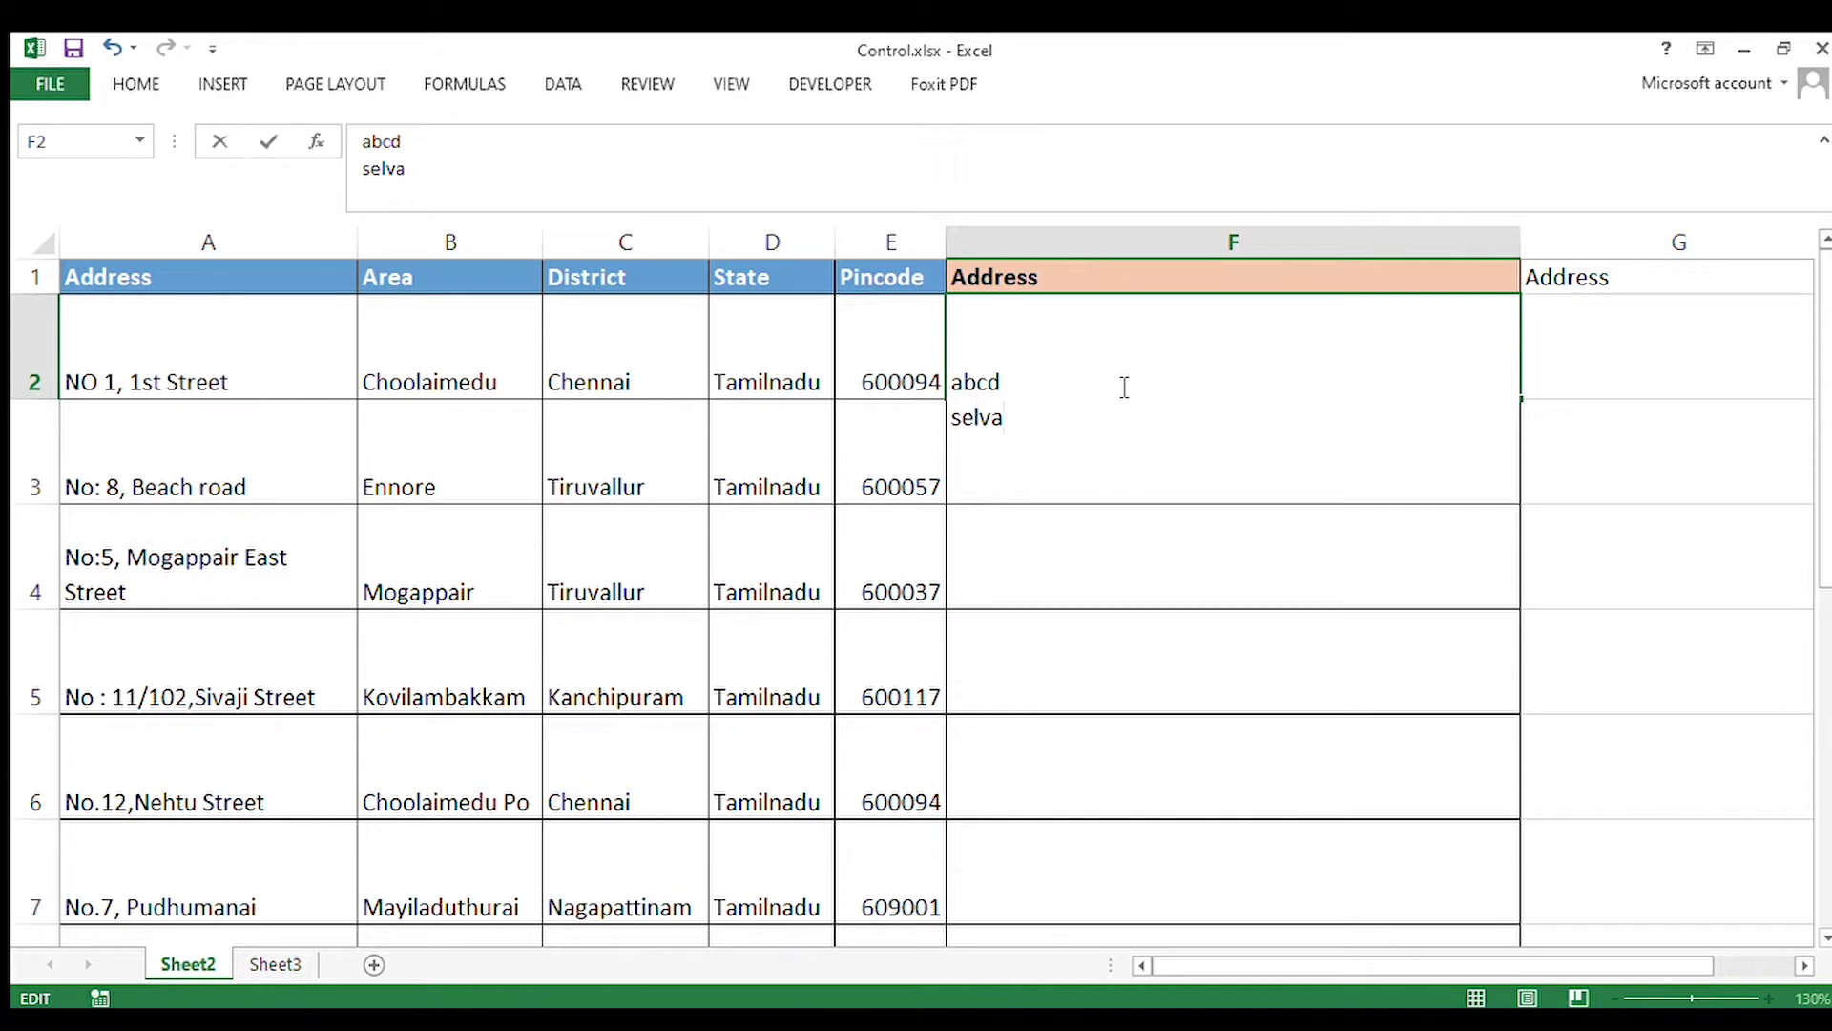
{"action": "key", "text": "Return"}
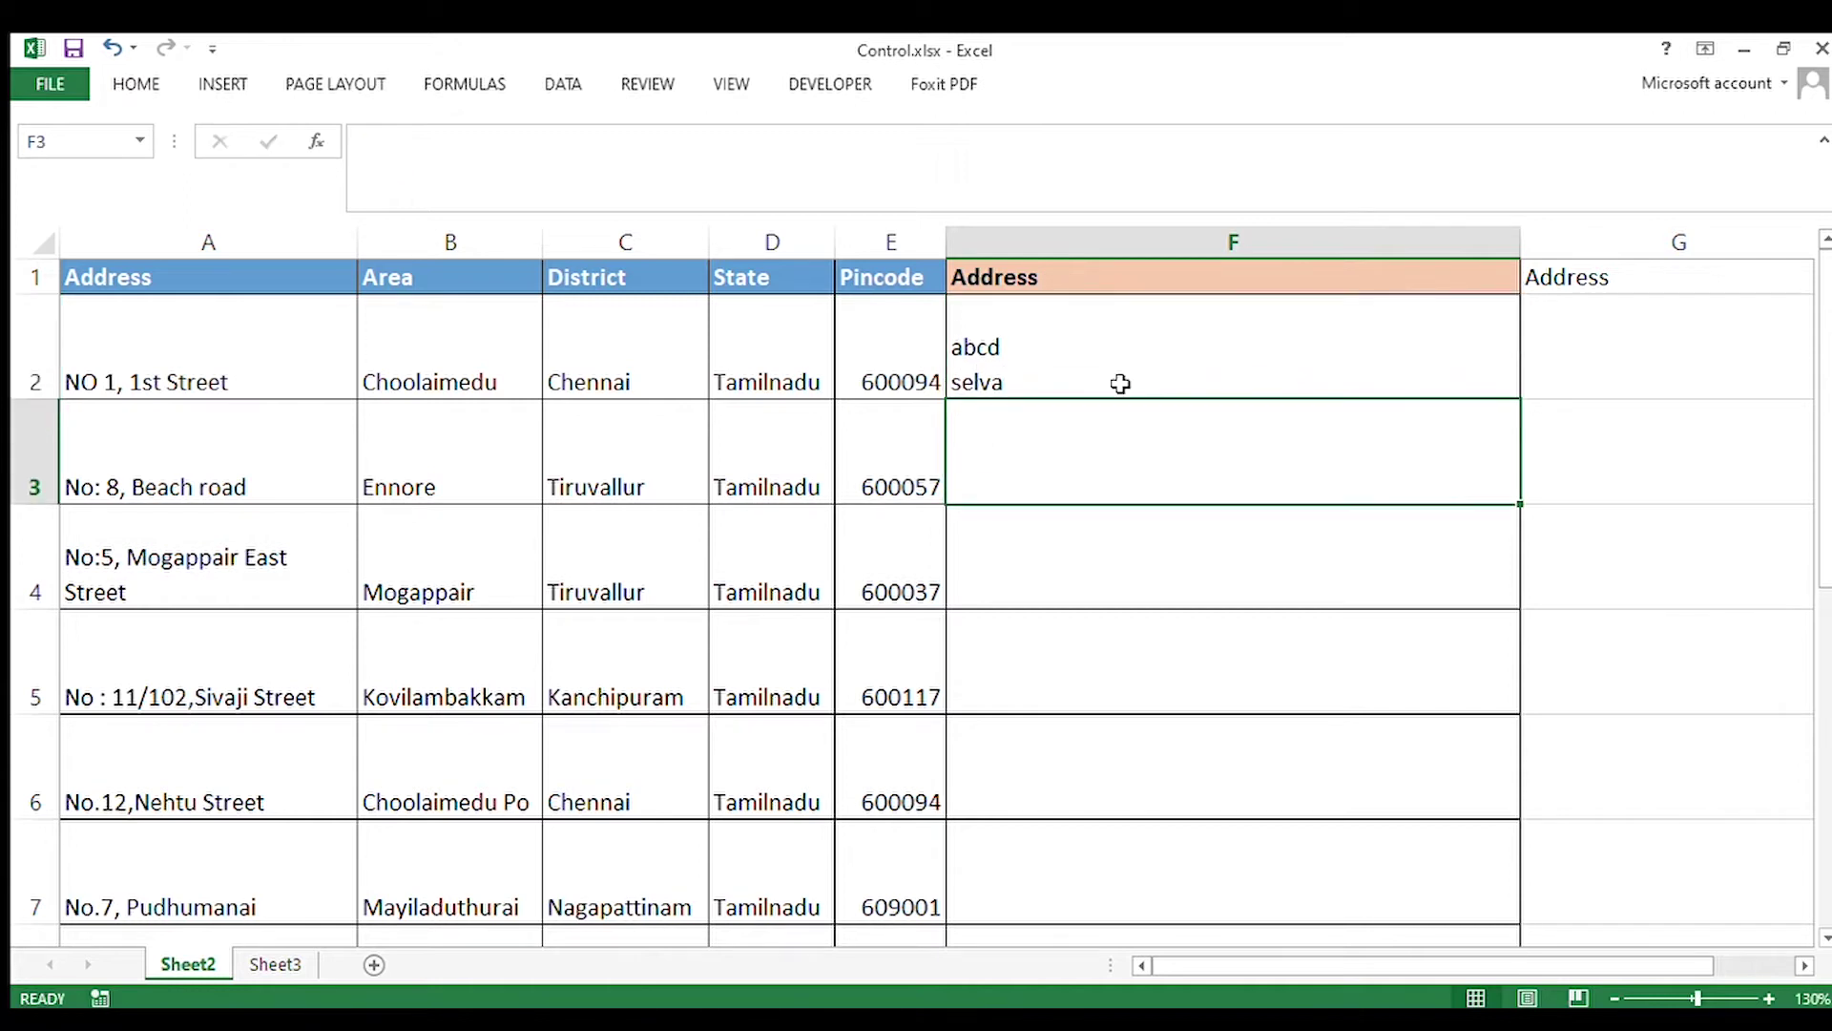
{"action": "left_click", "coordinate": [1068, 378]}
{"action": "key", "text": "Delete"}
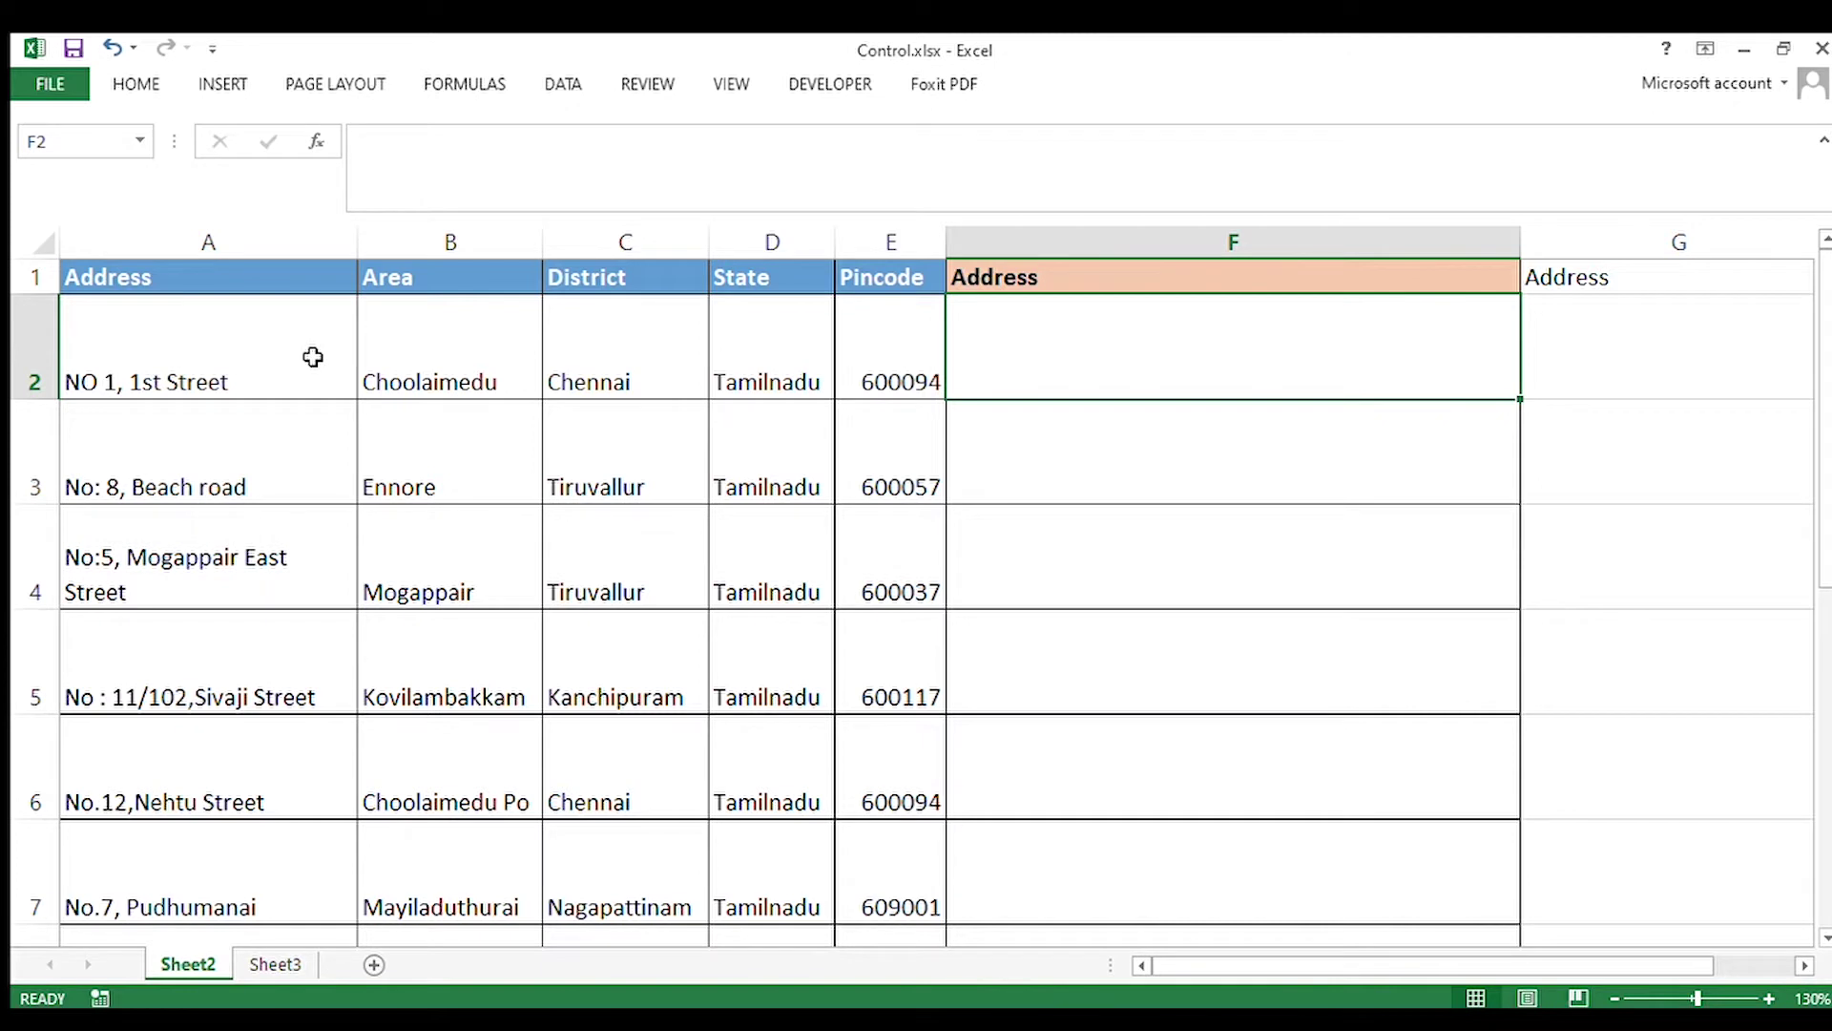
{"action": "left_click", "coordinate": [313, 357]}
{"action": "left_click", "coordinate": [454, 362]}
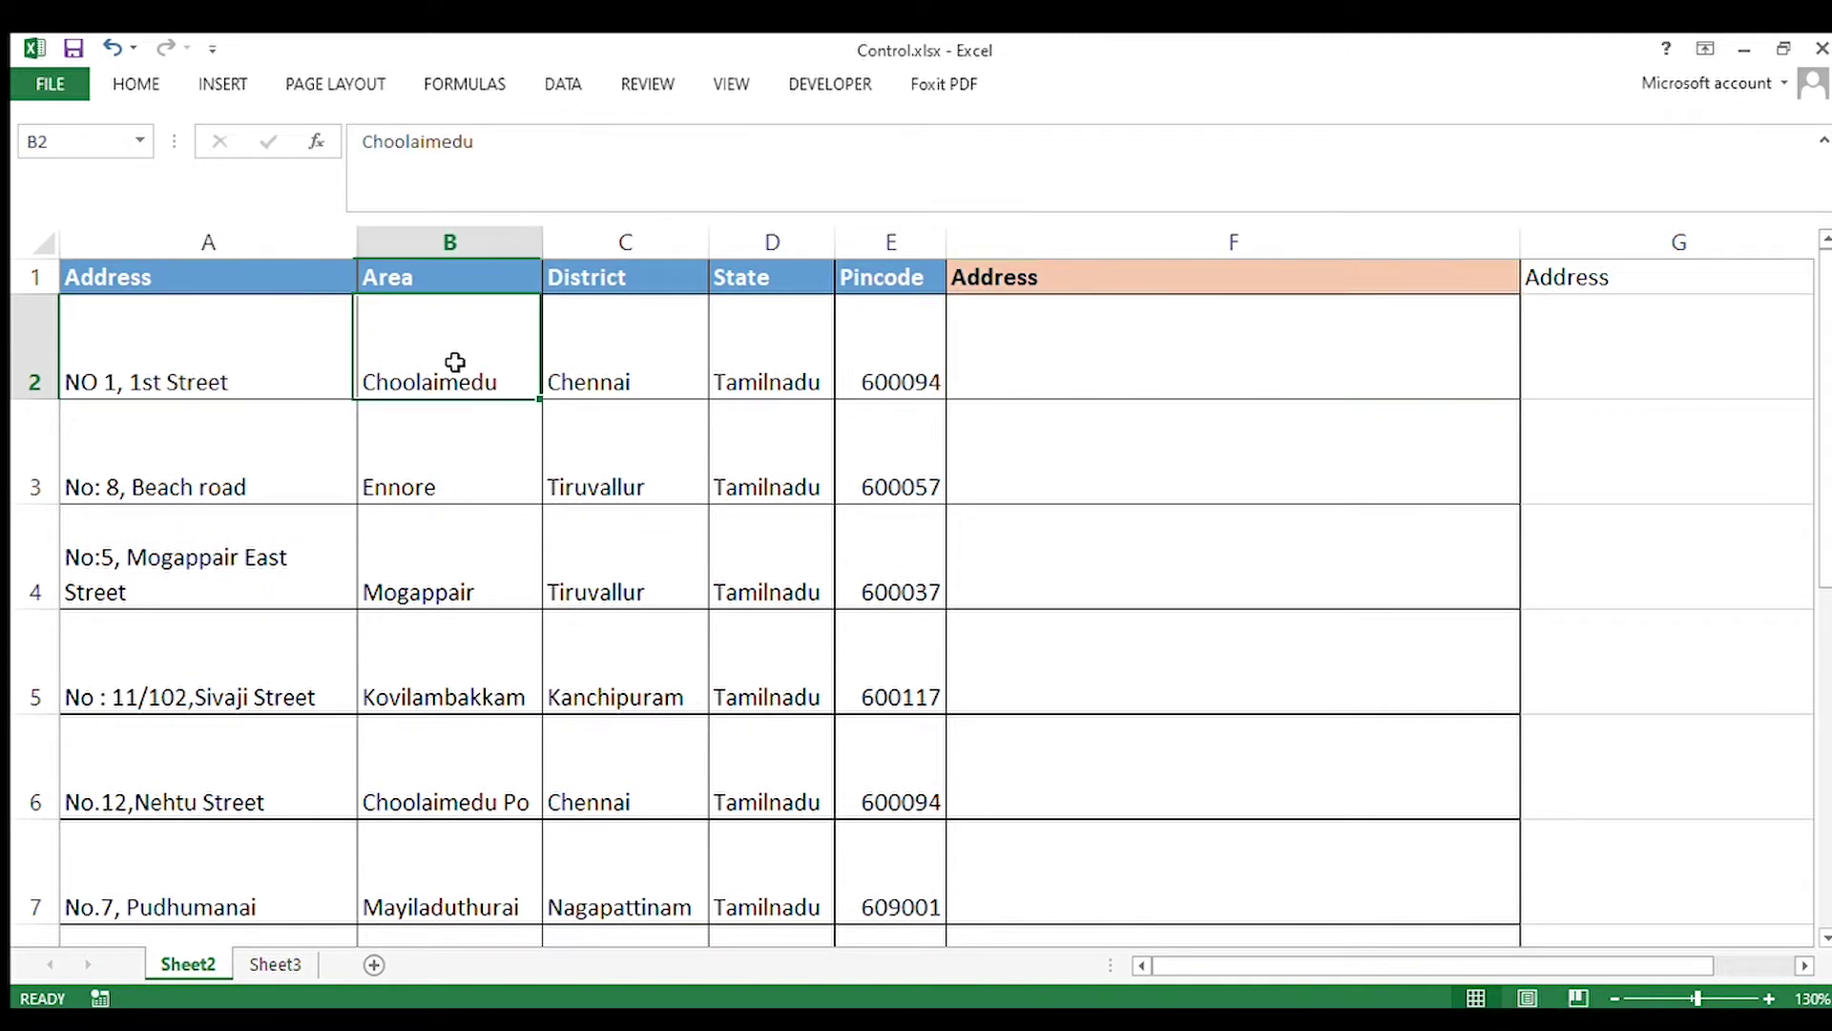
{"action": "left_click", "coordinate": [576, 371]}
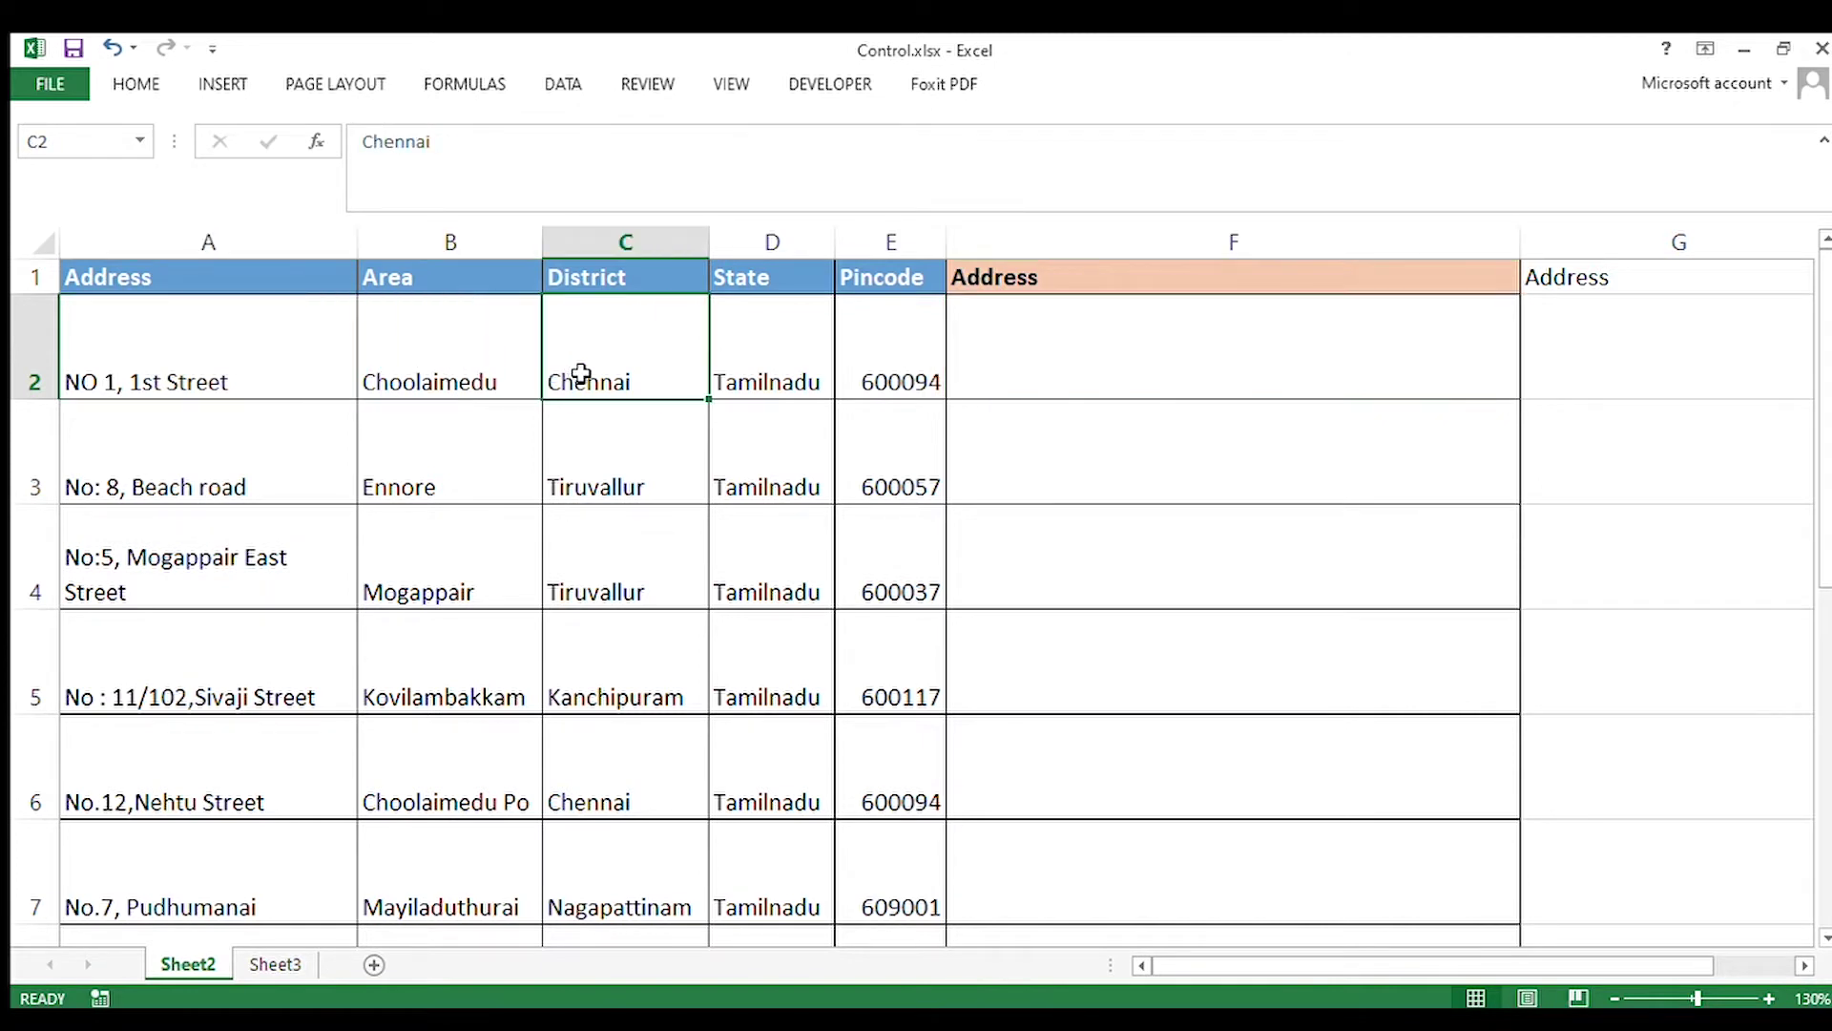
{"action": "left_click", "coordinate": [790, 379]}
{"action": "left_click", "coordinate": [868, 375]}
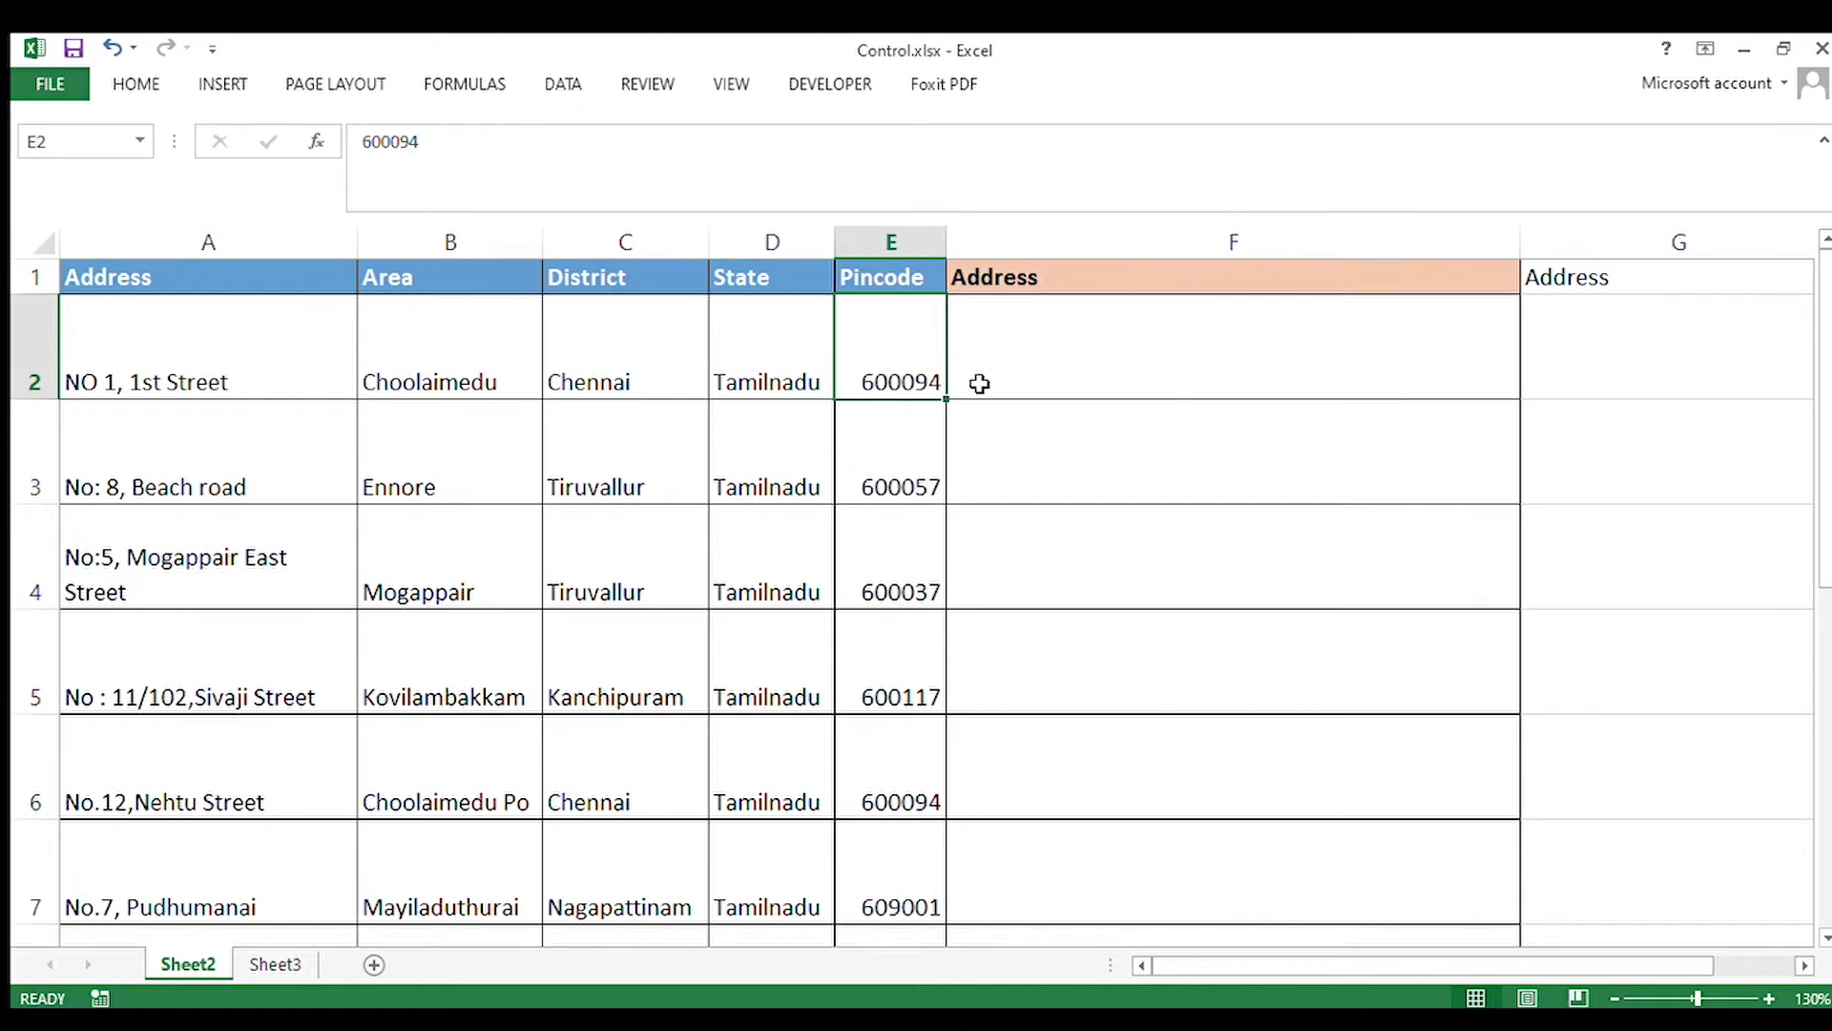
Step: Try joining the street and area of row 2 in F2 with =A2&B2, and clear the cell
{"action": "left_click", "coordinate": [1064, 362]}
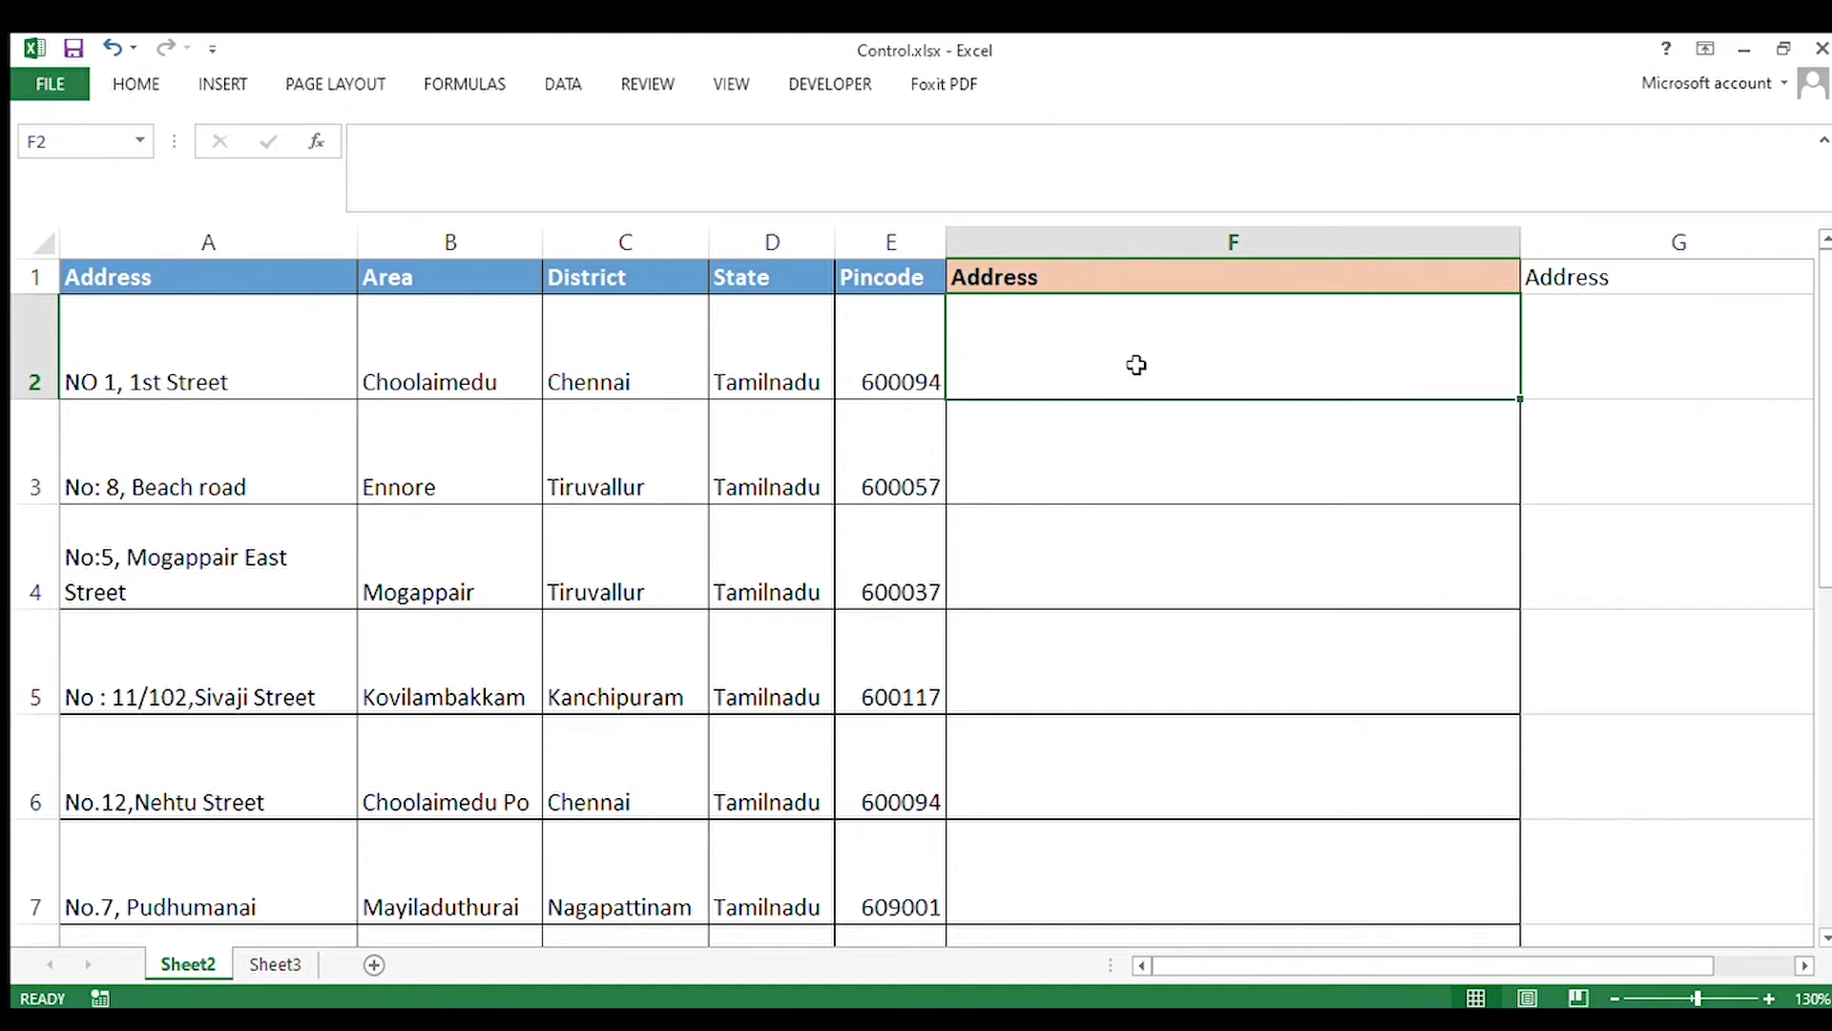
{"action": "type", "text": "="}
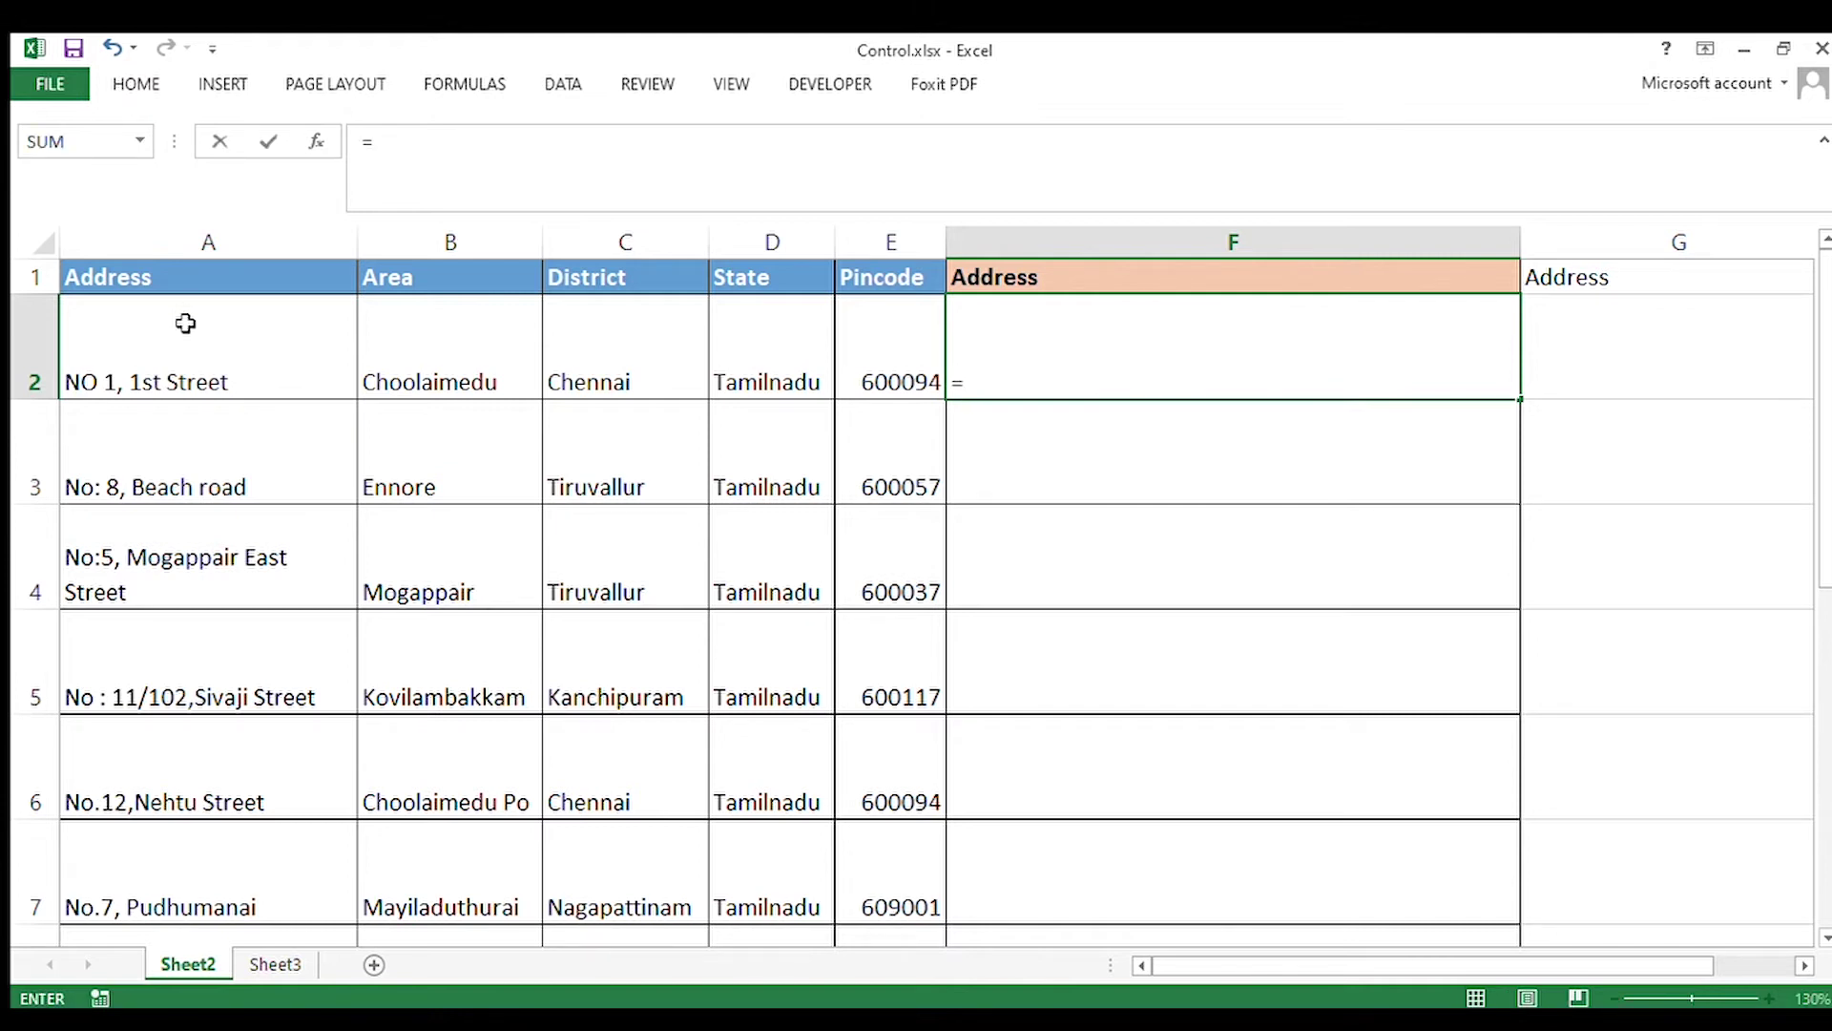
{"action": "left_click", "coordinate": [212, 355]}
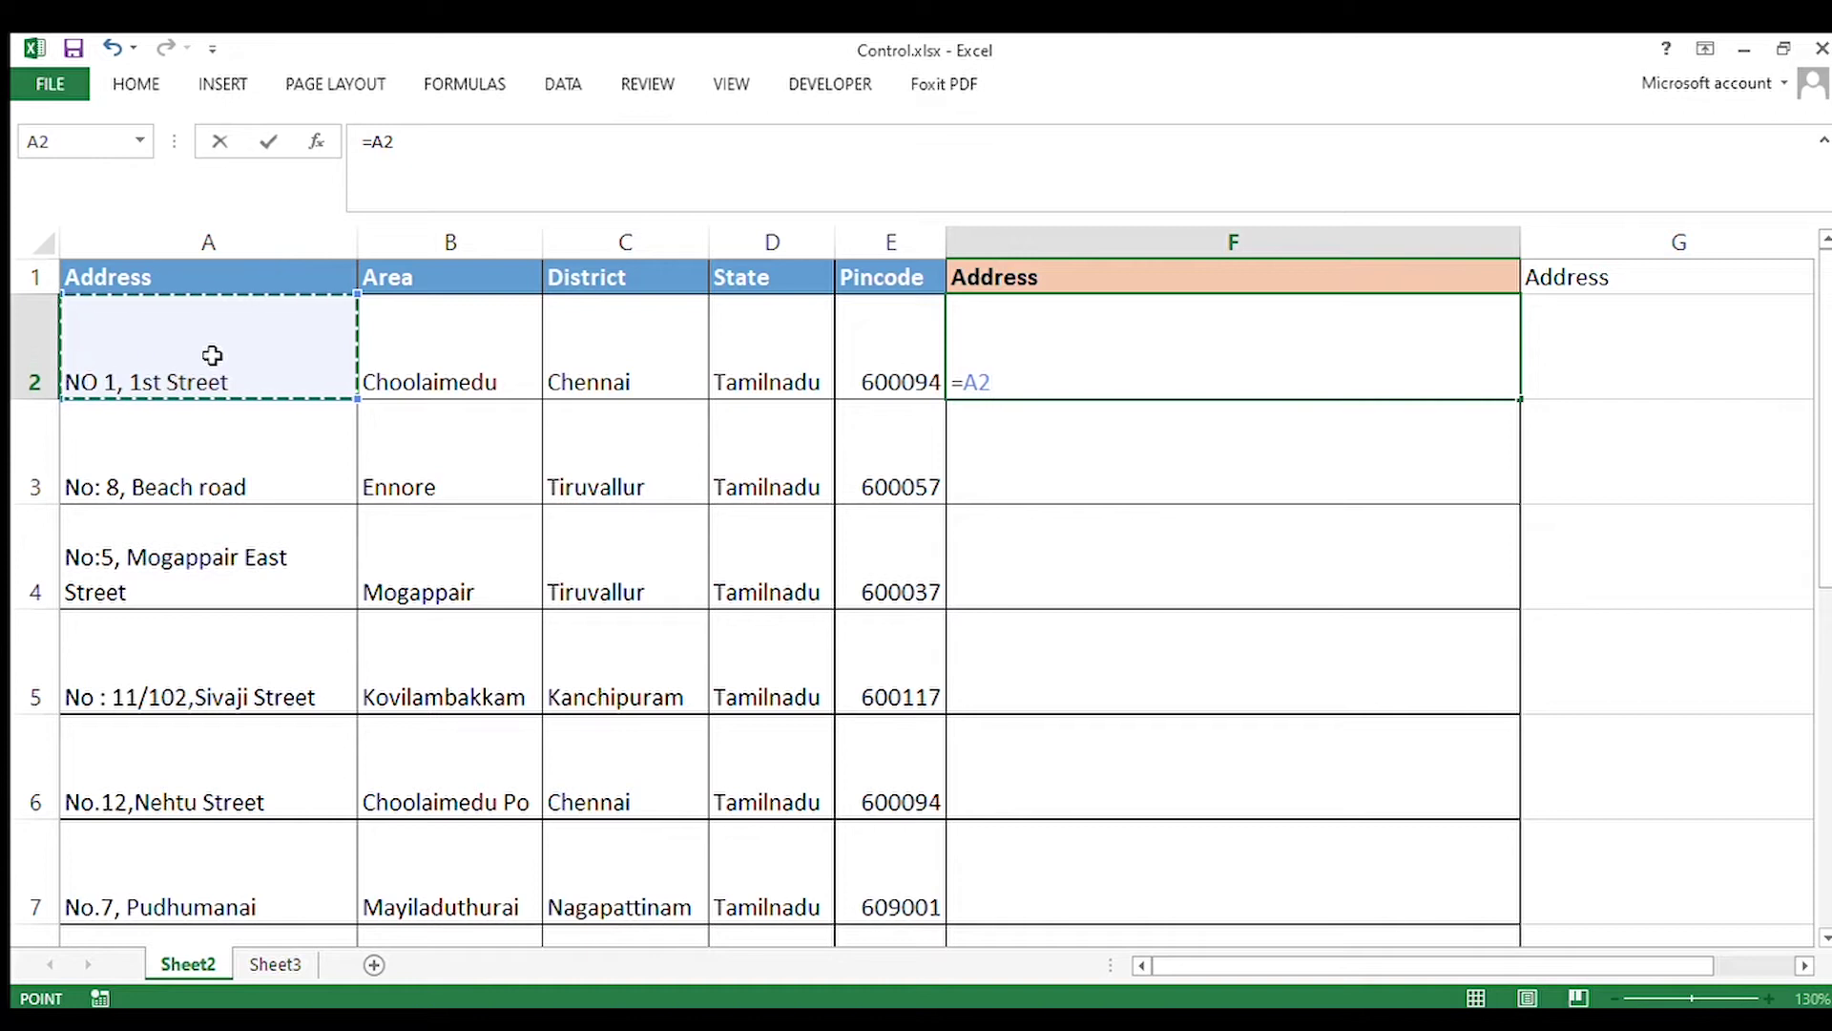
{"action": "type", "text": "&"}
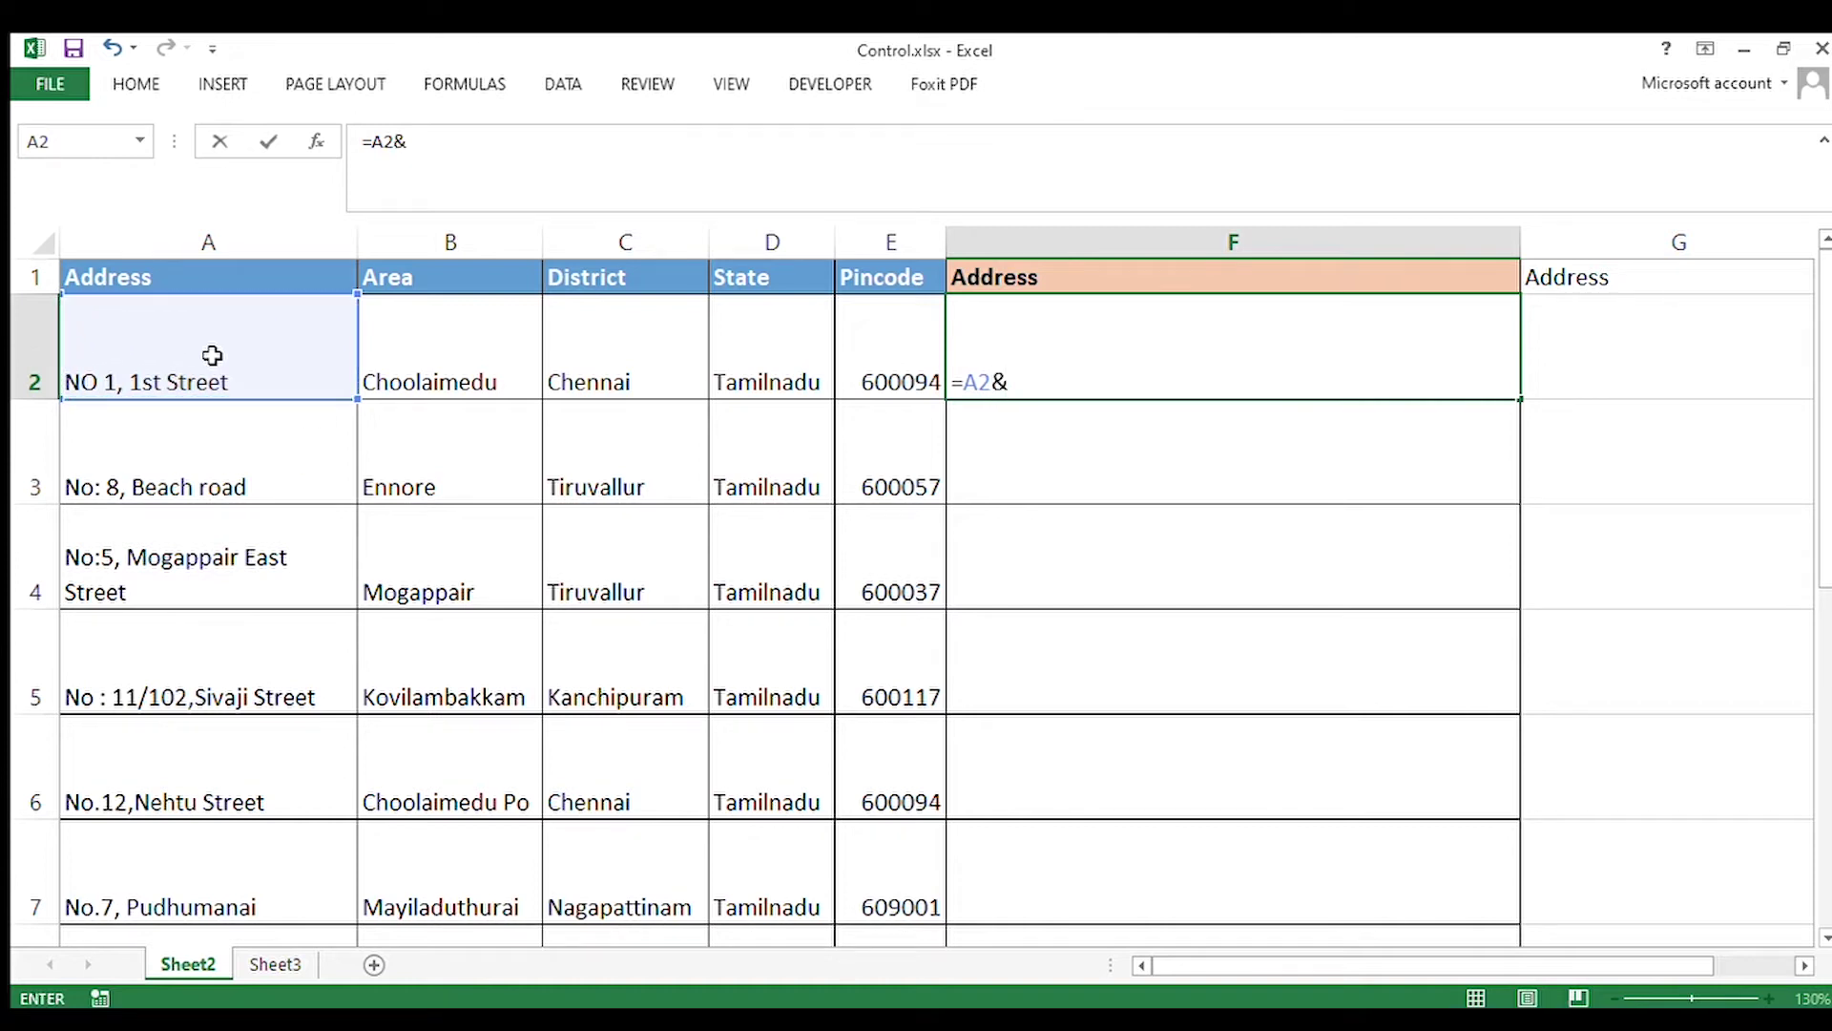
{"action": "left_click", "coordinate": [405, 375]}
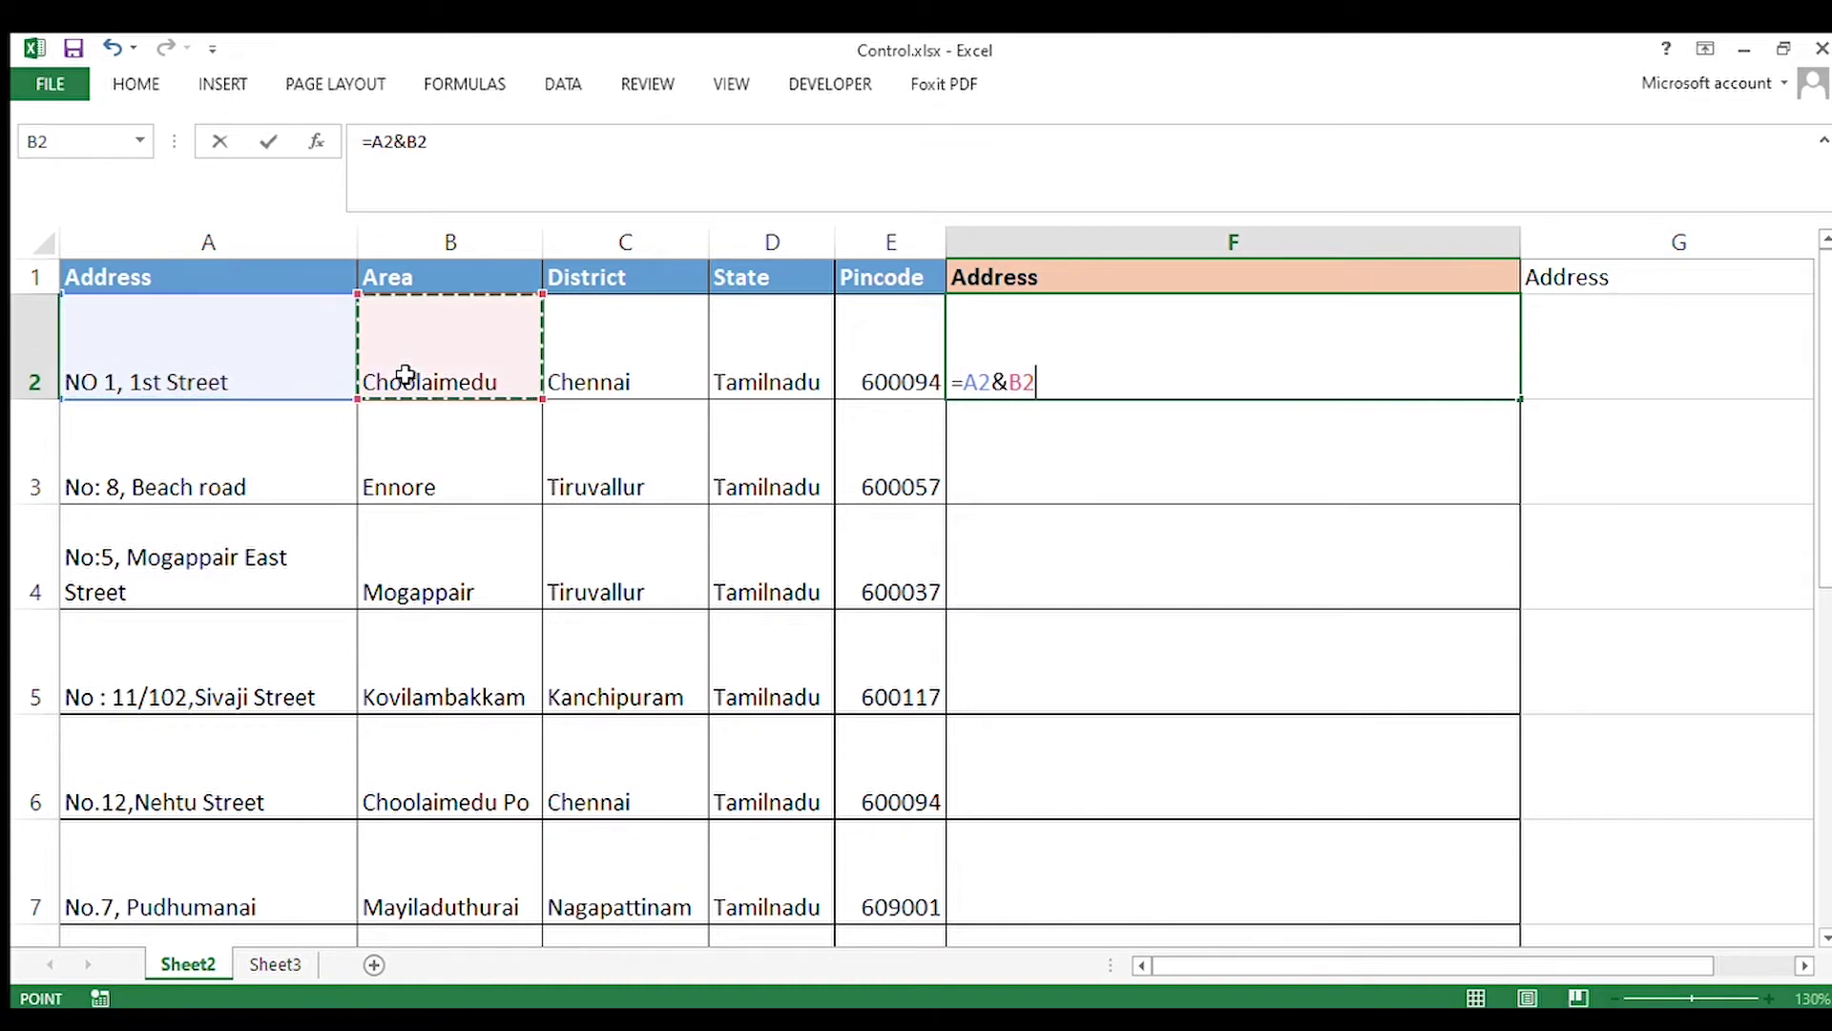
{"action": "key", "text": "Return"}
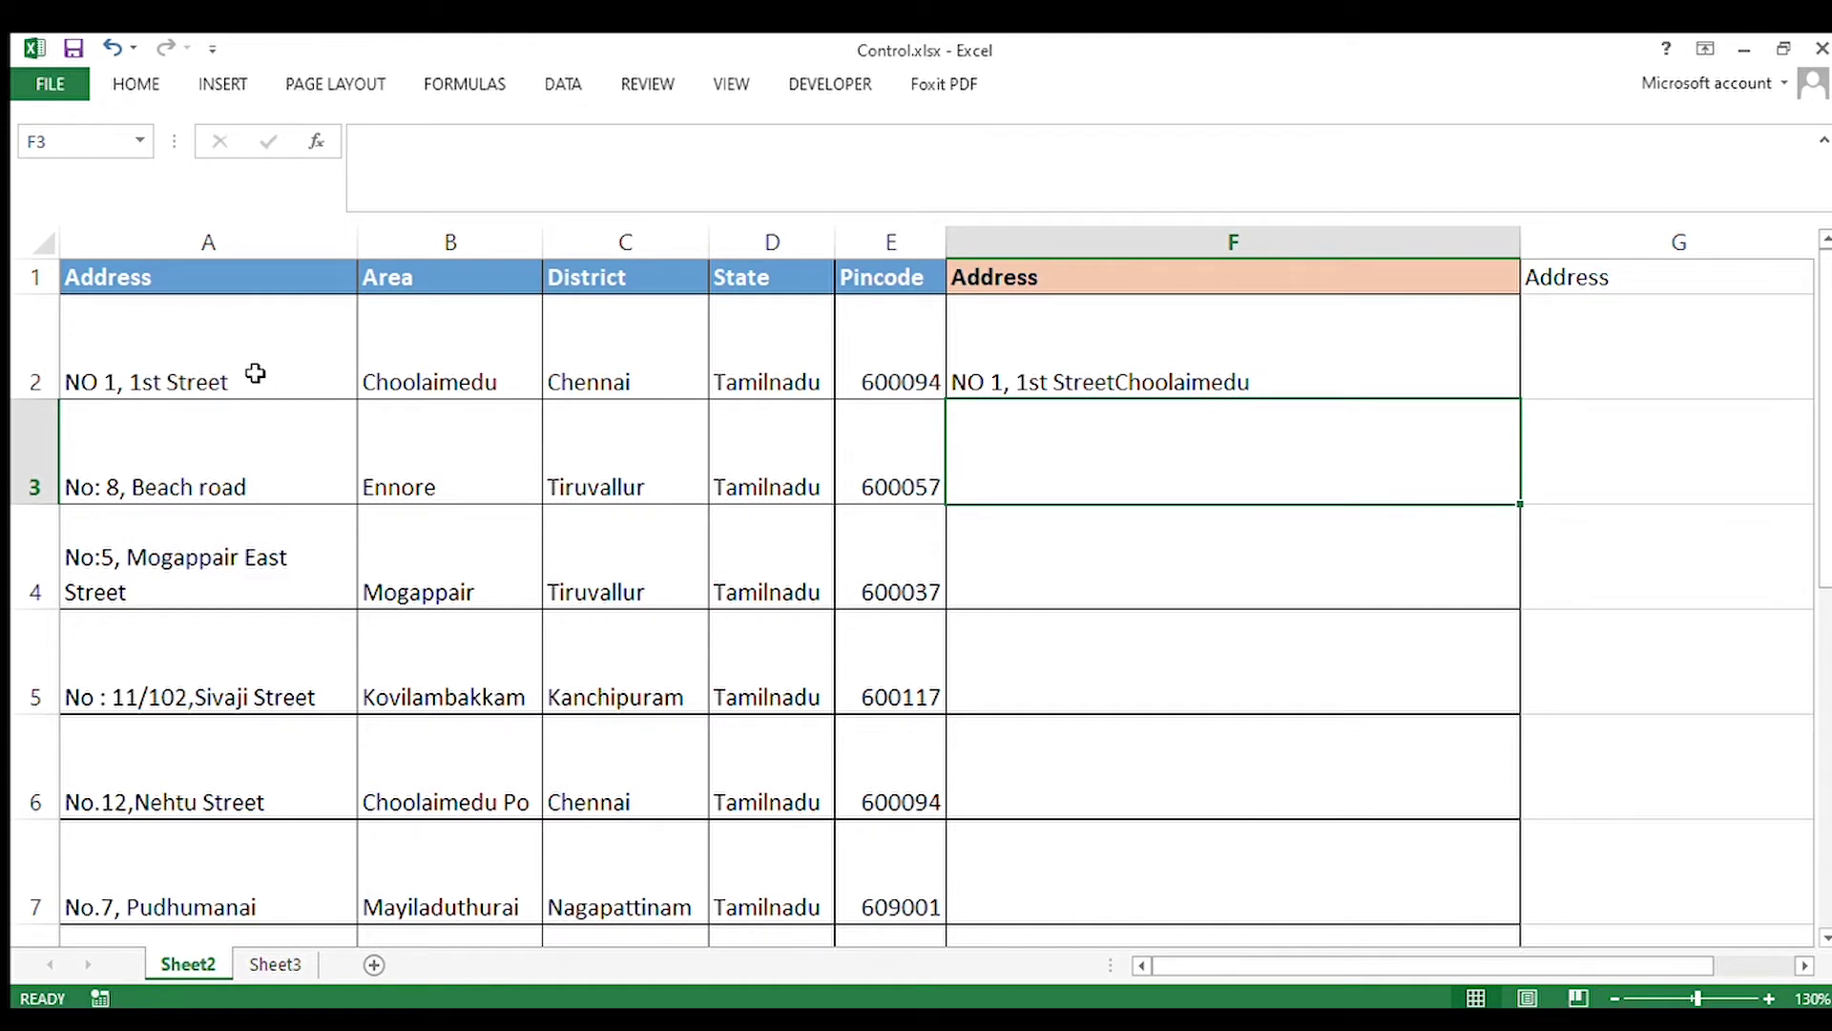
{"action": "left_click", "coordinate": [1165, 370]}
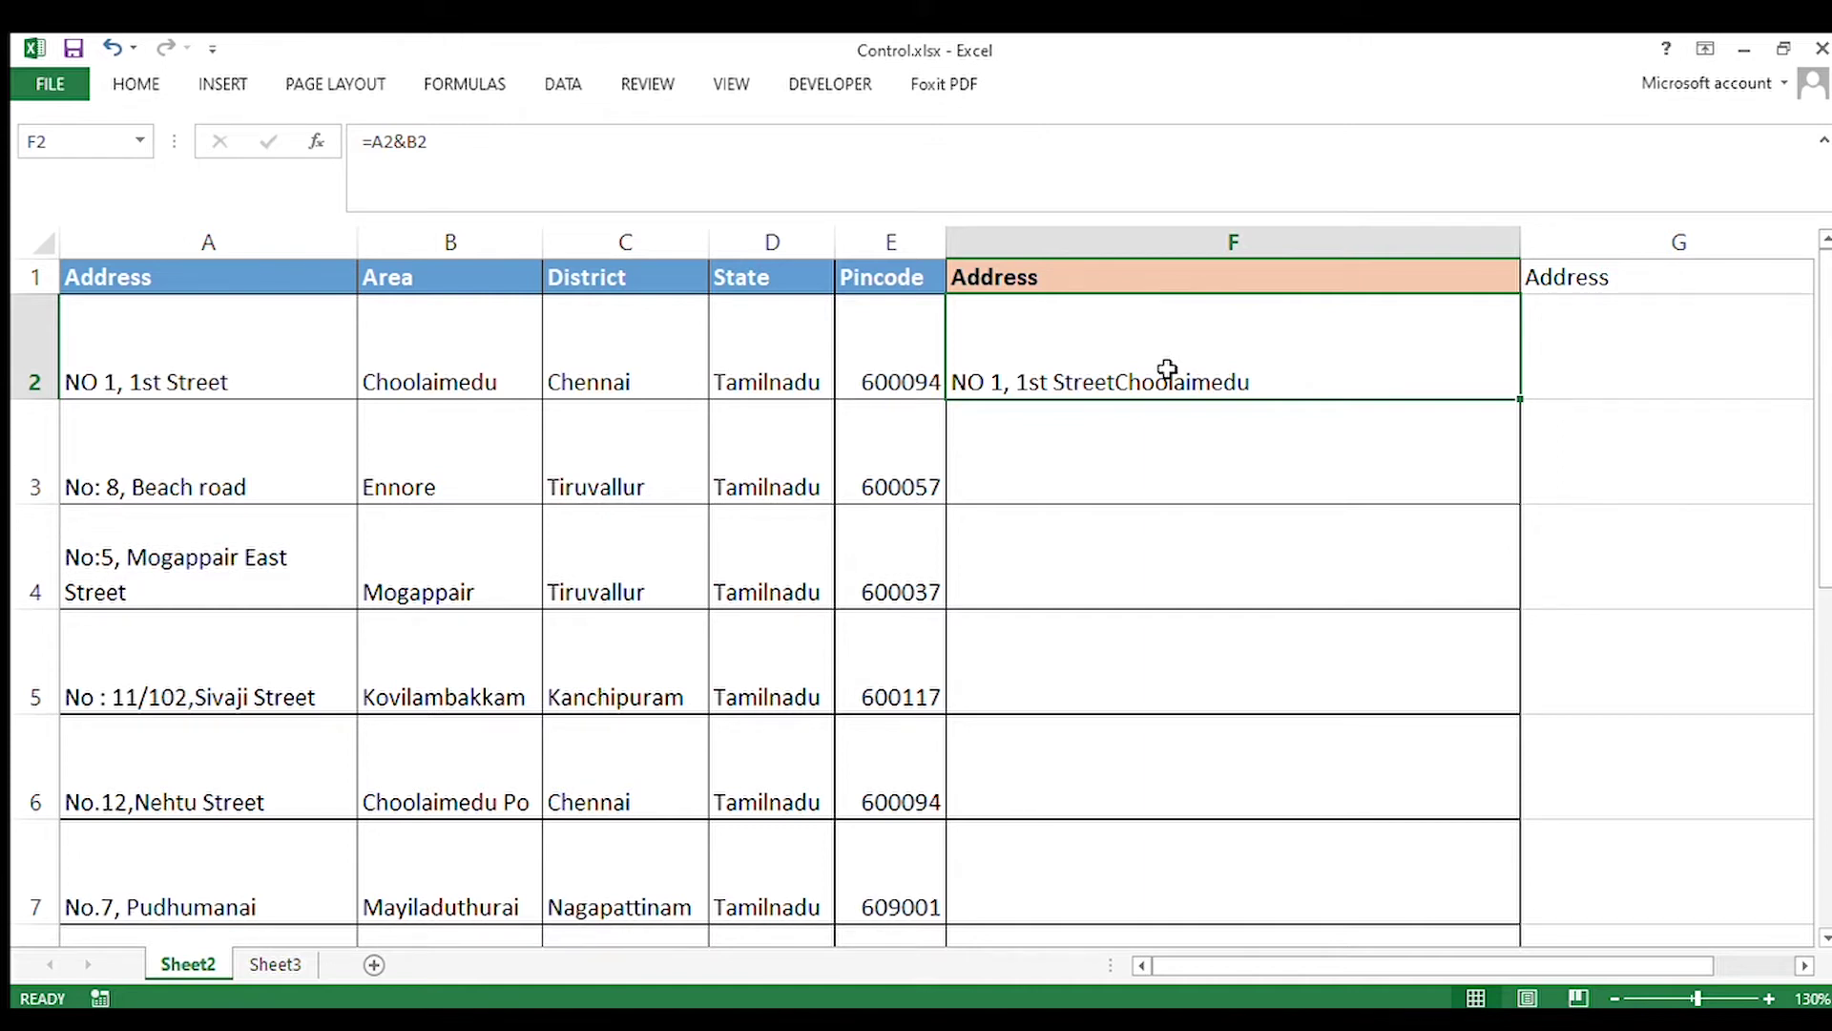
{"action": "key", "text": "Delete"}
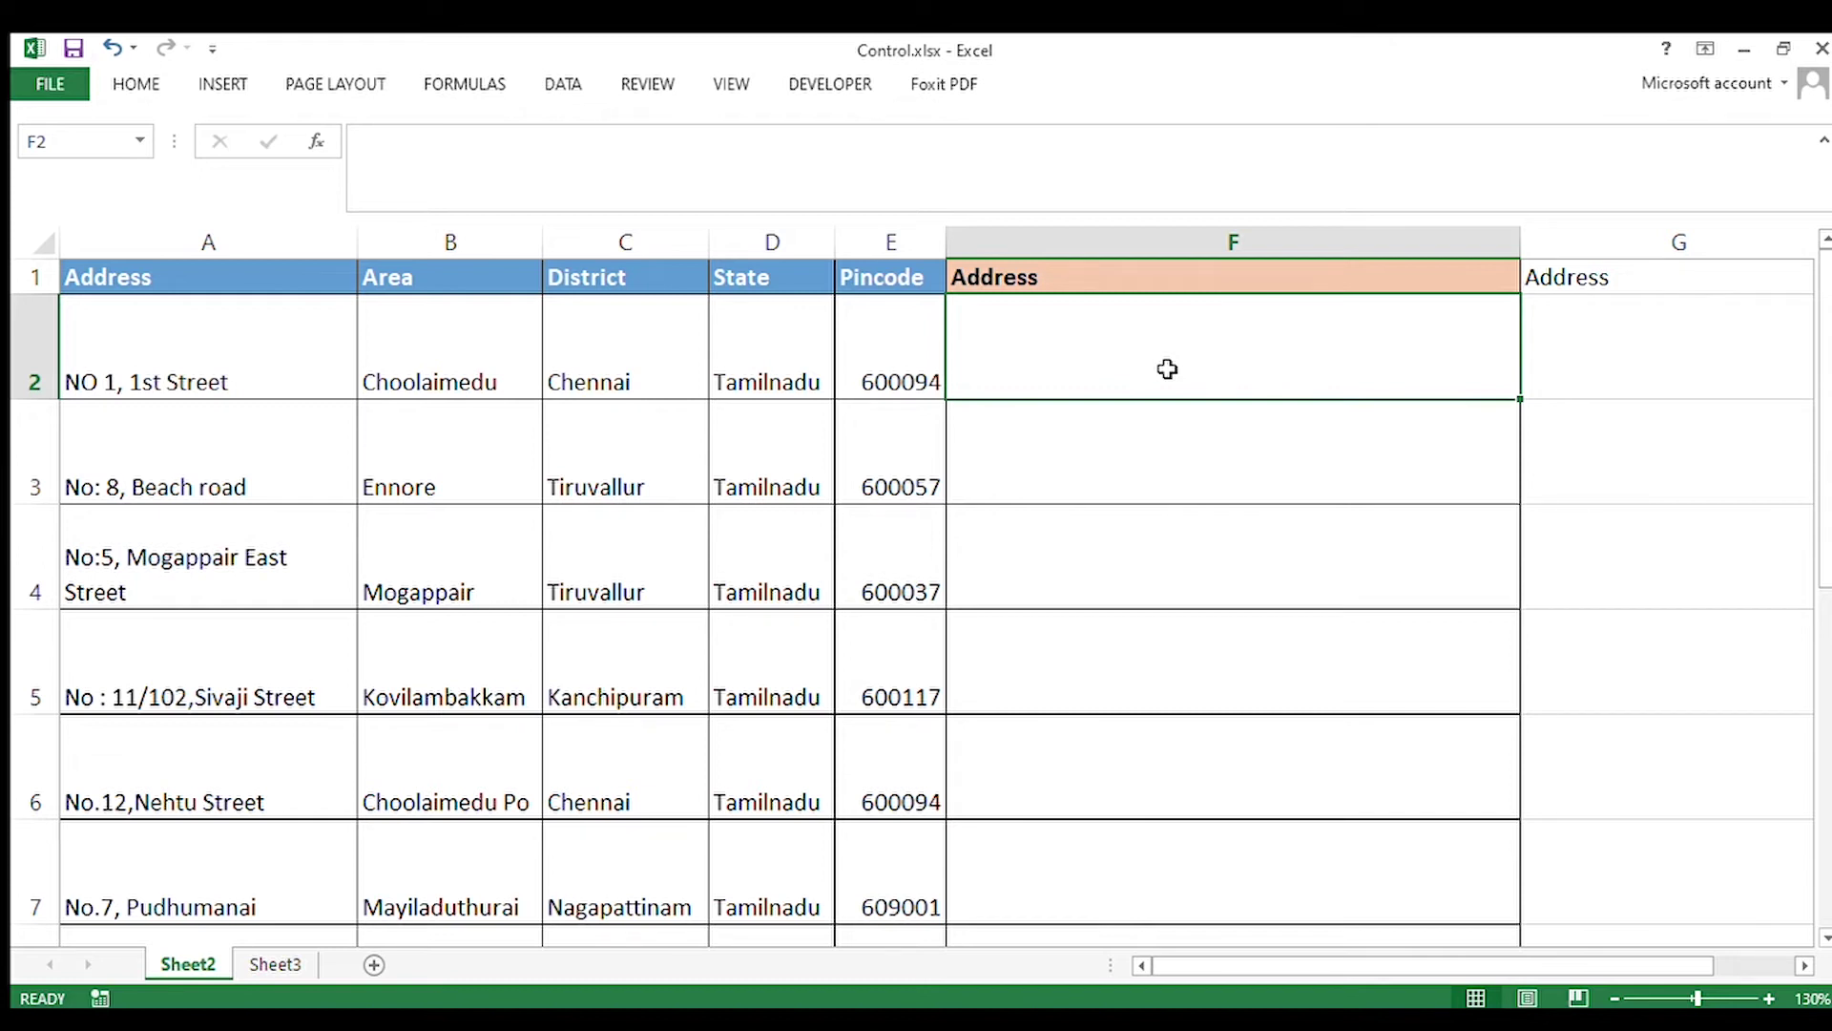
Step: Start a formula in F2 that joins the street and area with a line break between them: =A2&CHAR(10)&B2
{"action": "type", "text": "="}
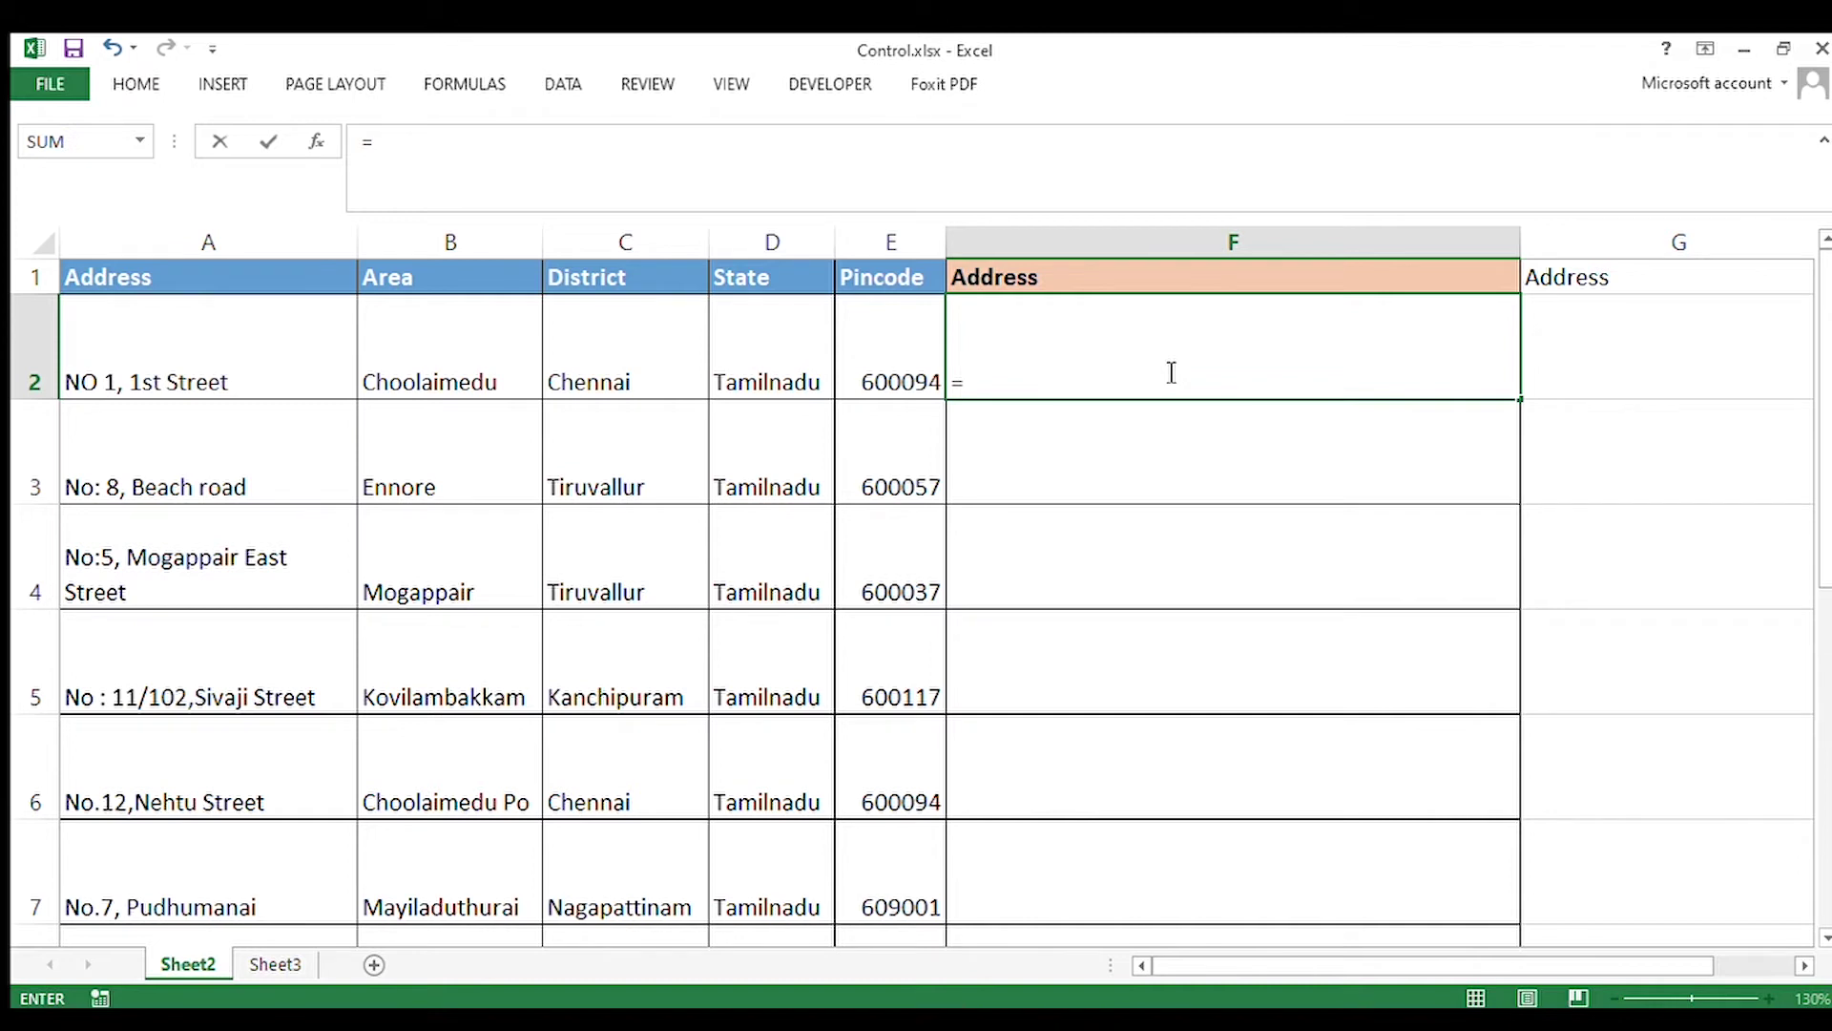
{"action": "left_click", "coordinate": [313, 369]}
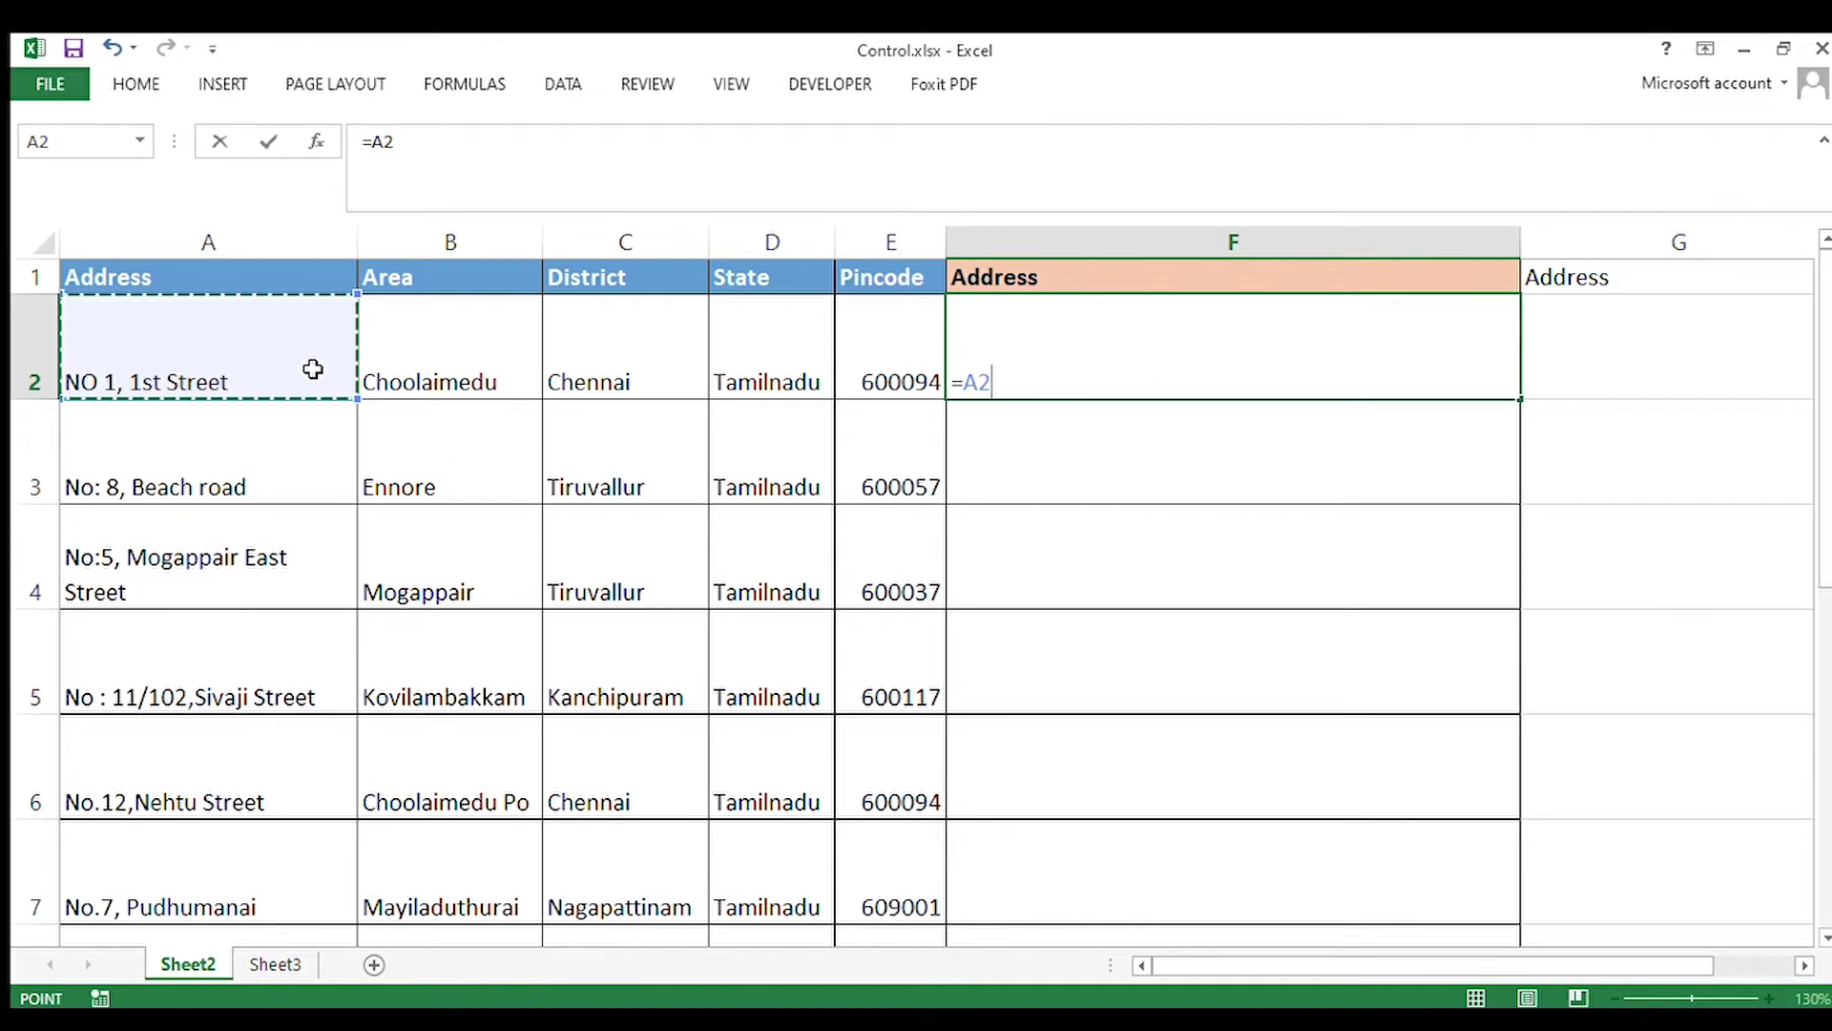
{"action": "type", "text": "&"}
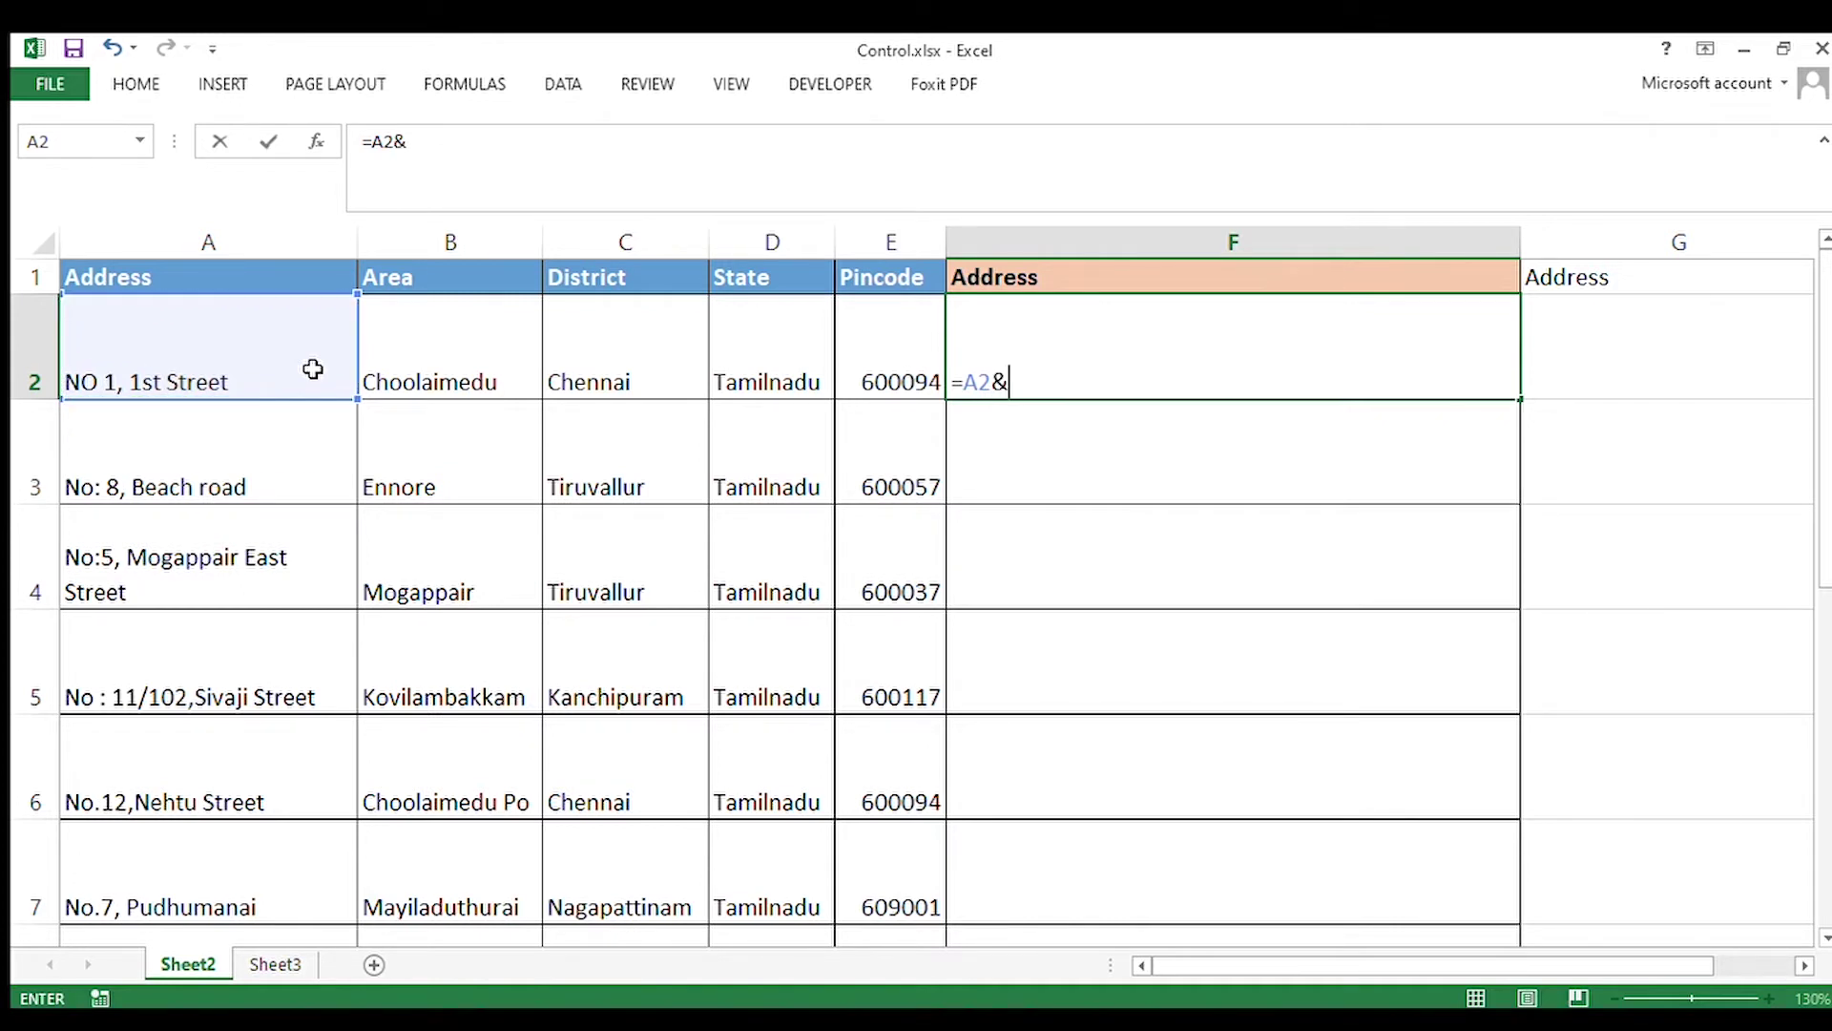
{"action": "type", "text": "char"}
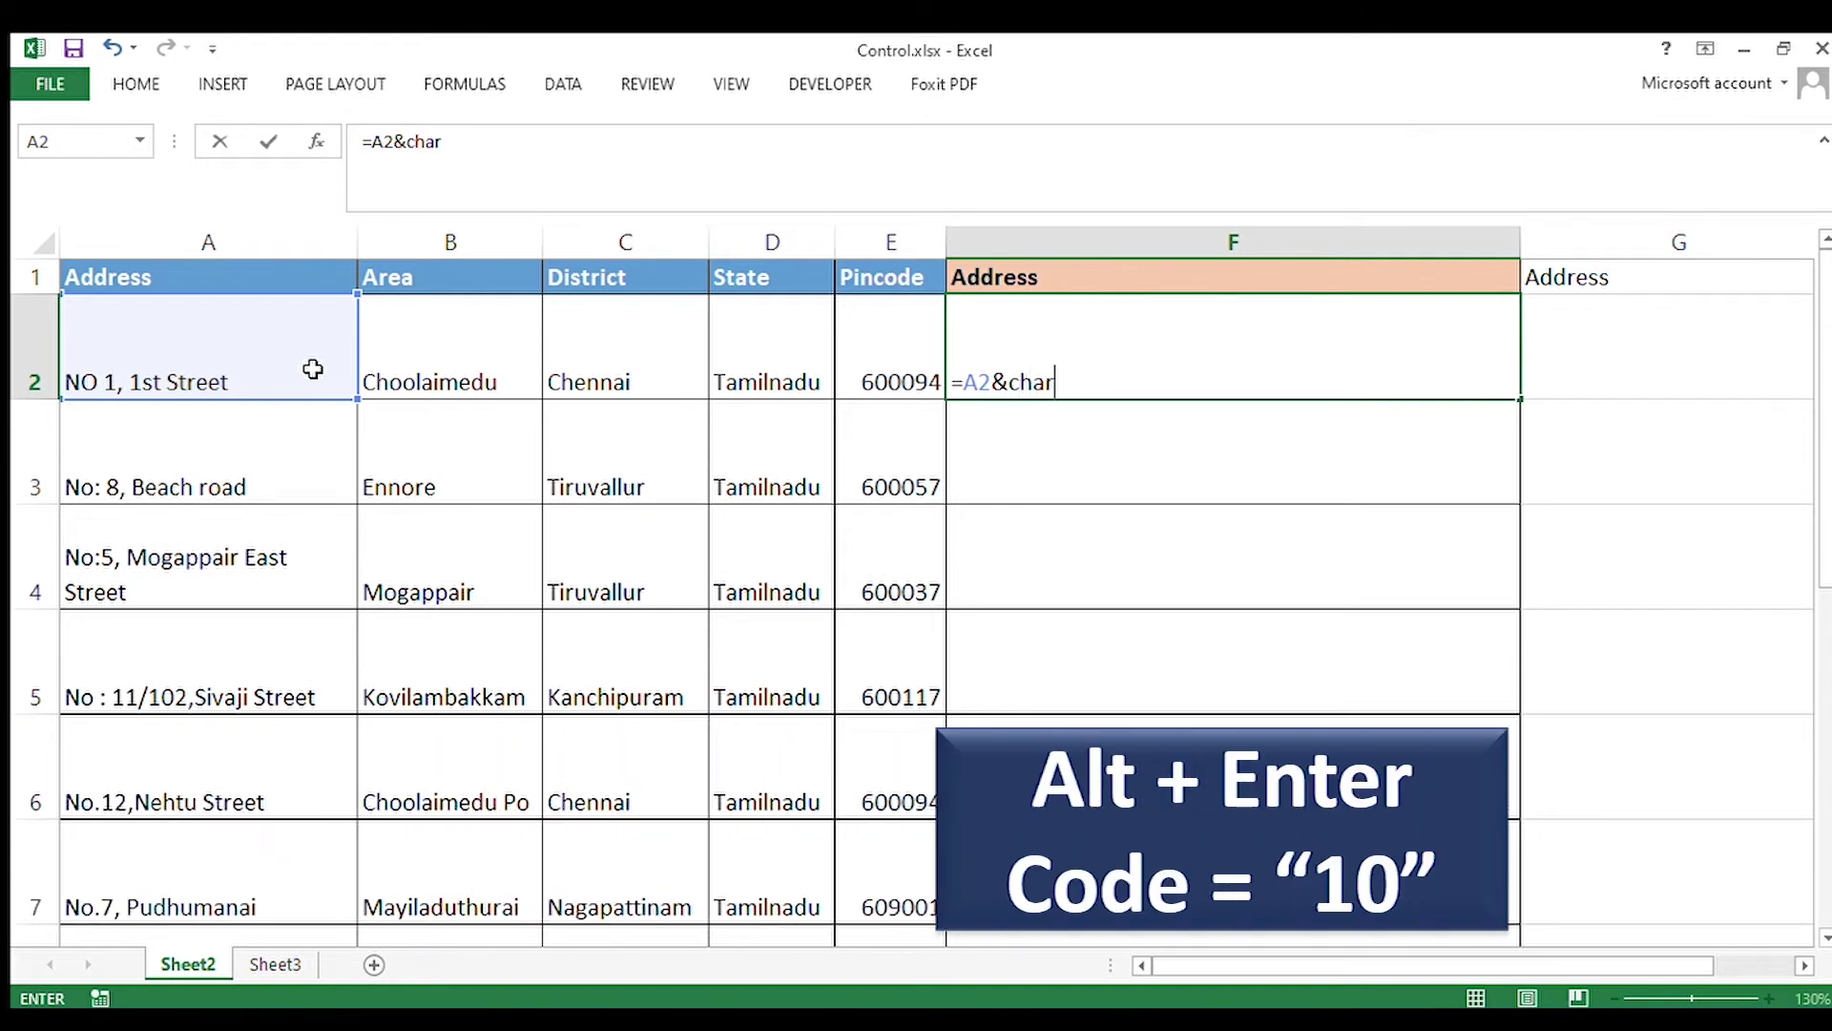
{"action": "key", "text": "Tab"}
{"action": "type", "text": "1"}
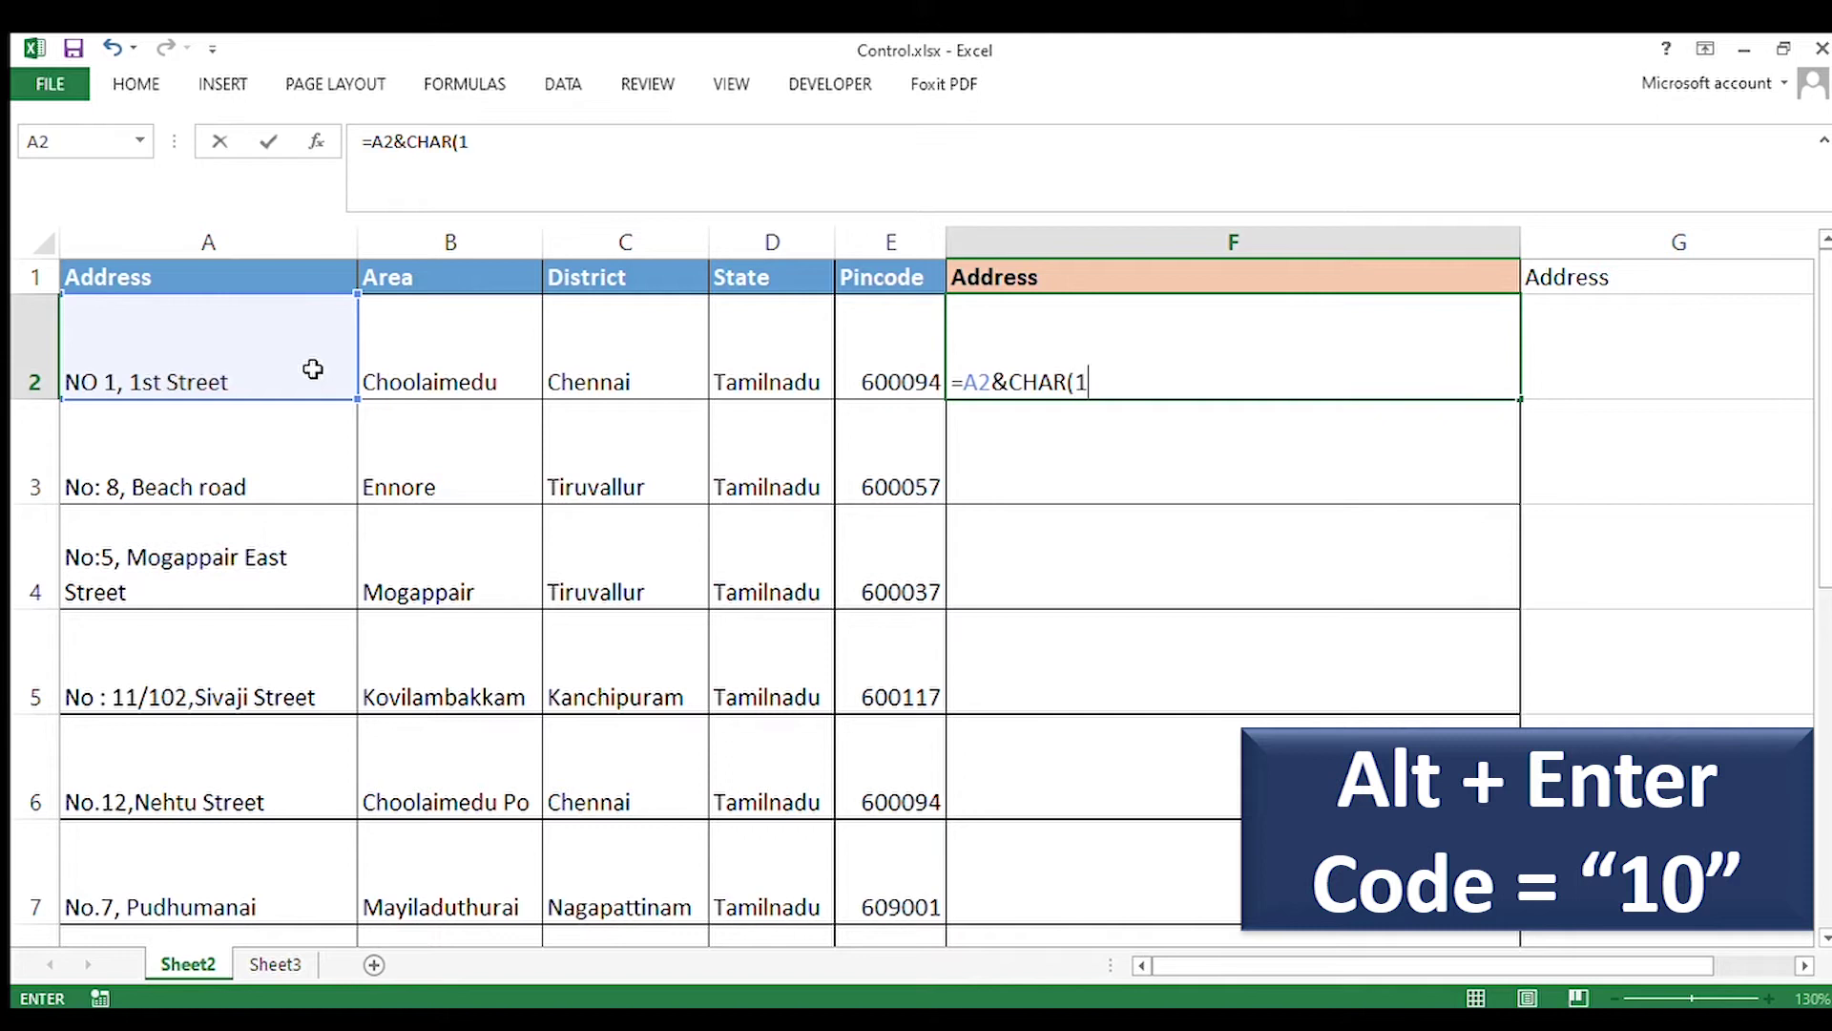
{"action": "type", "text": "0)"}
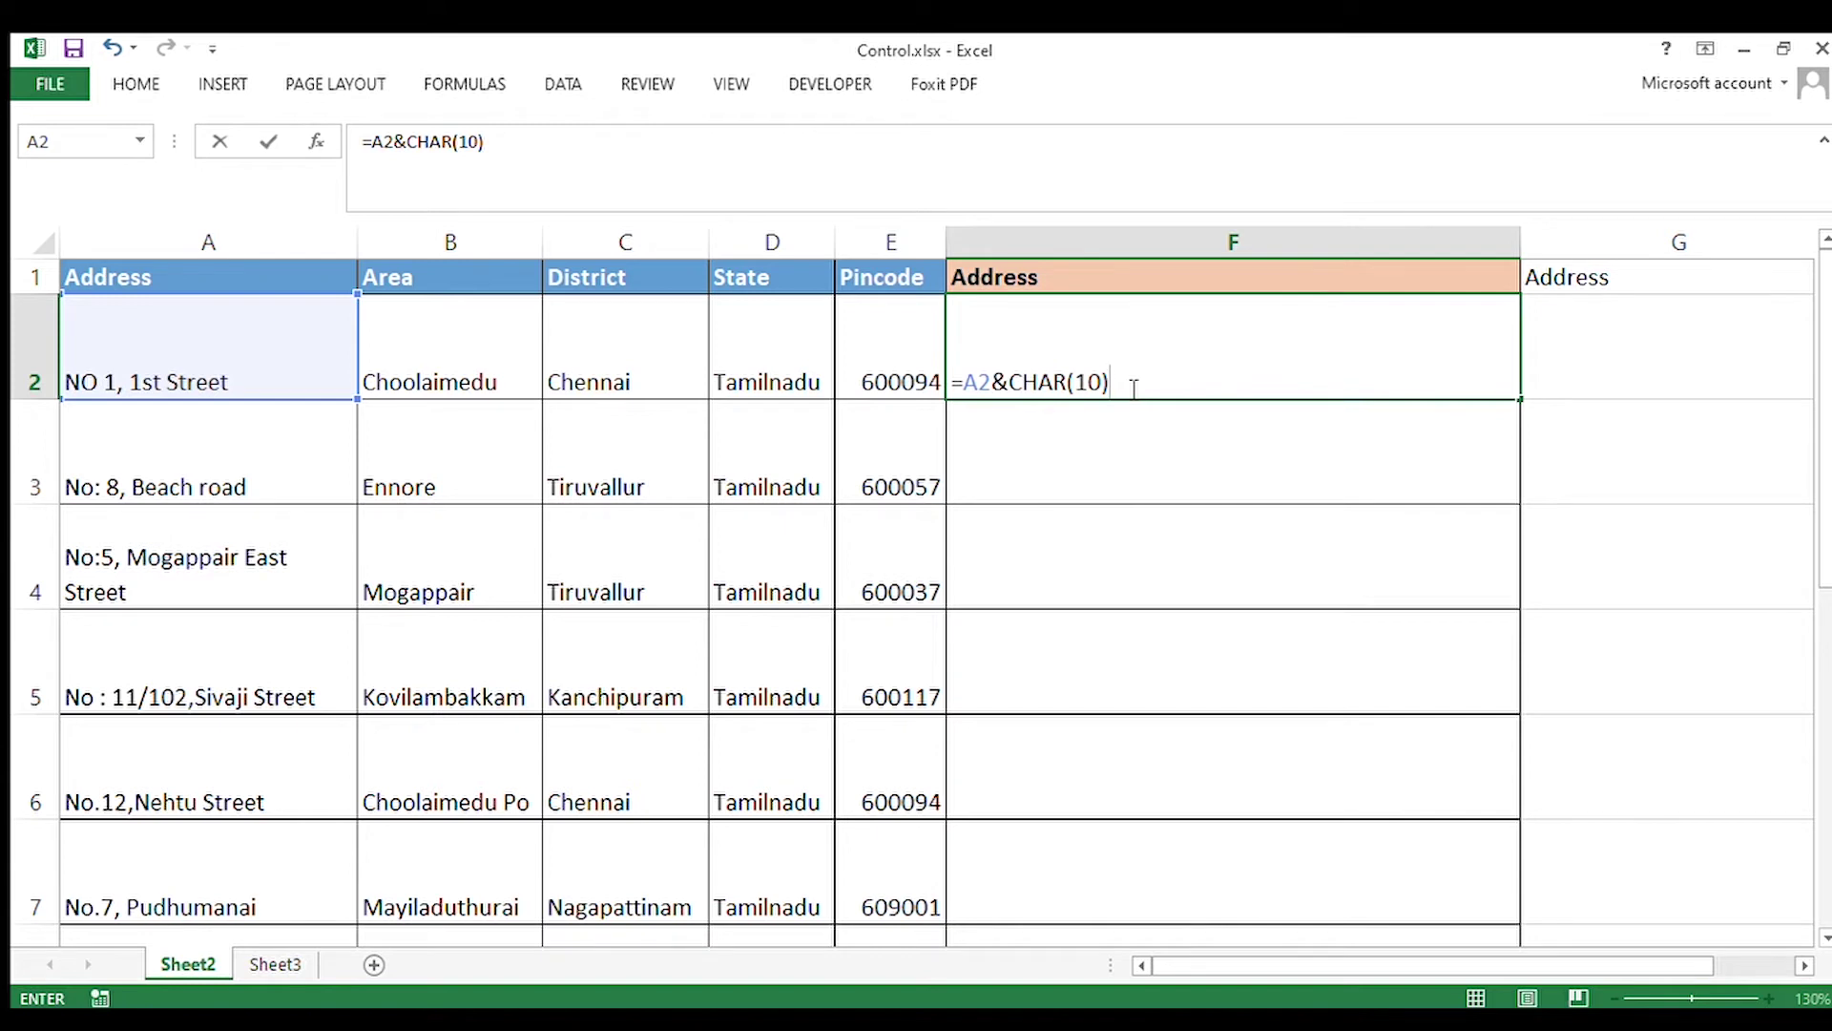
{"action": "type", "text": "&"}
{"action": "left_click", "coordinate": [485, 370]}
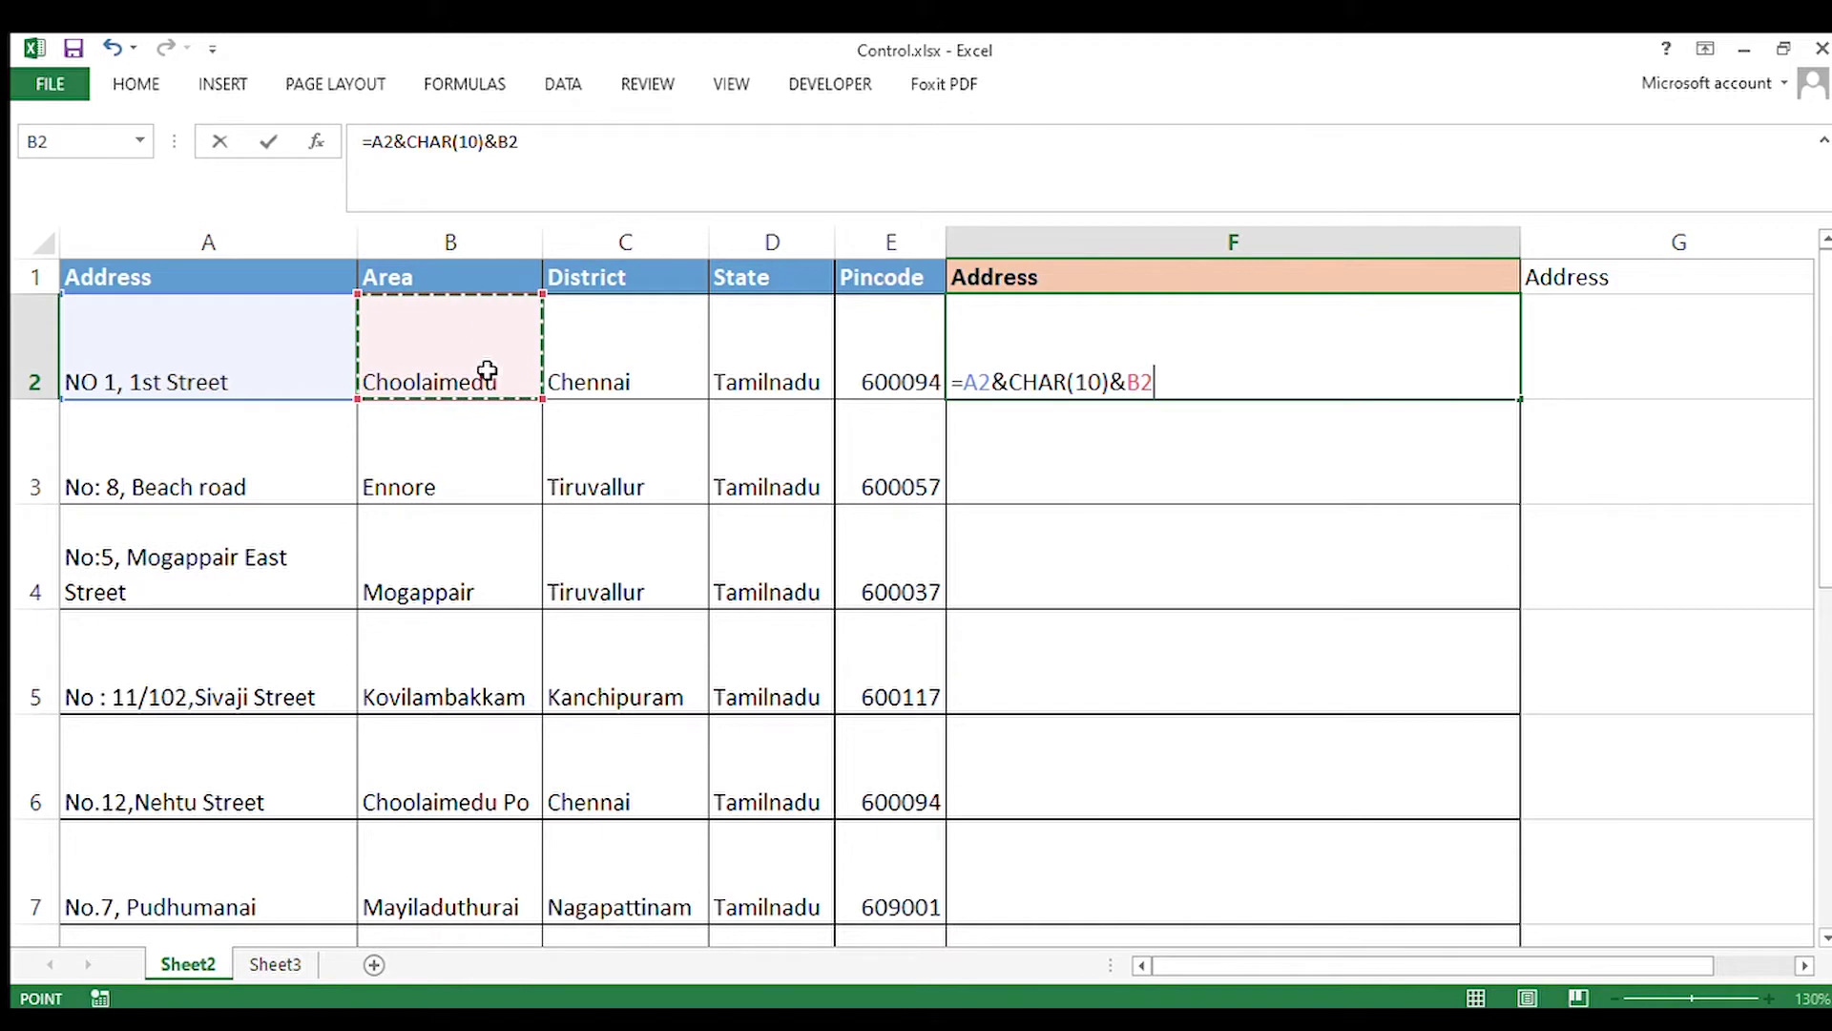
Step: Extend the F2 formula with the district and state, each on a new line, by appending &CHAR(10)&C2&CHAR(10)&D2
{"action": "type", "text": "&"}
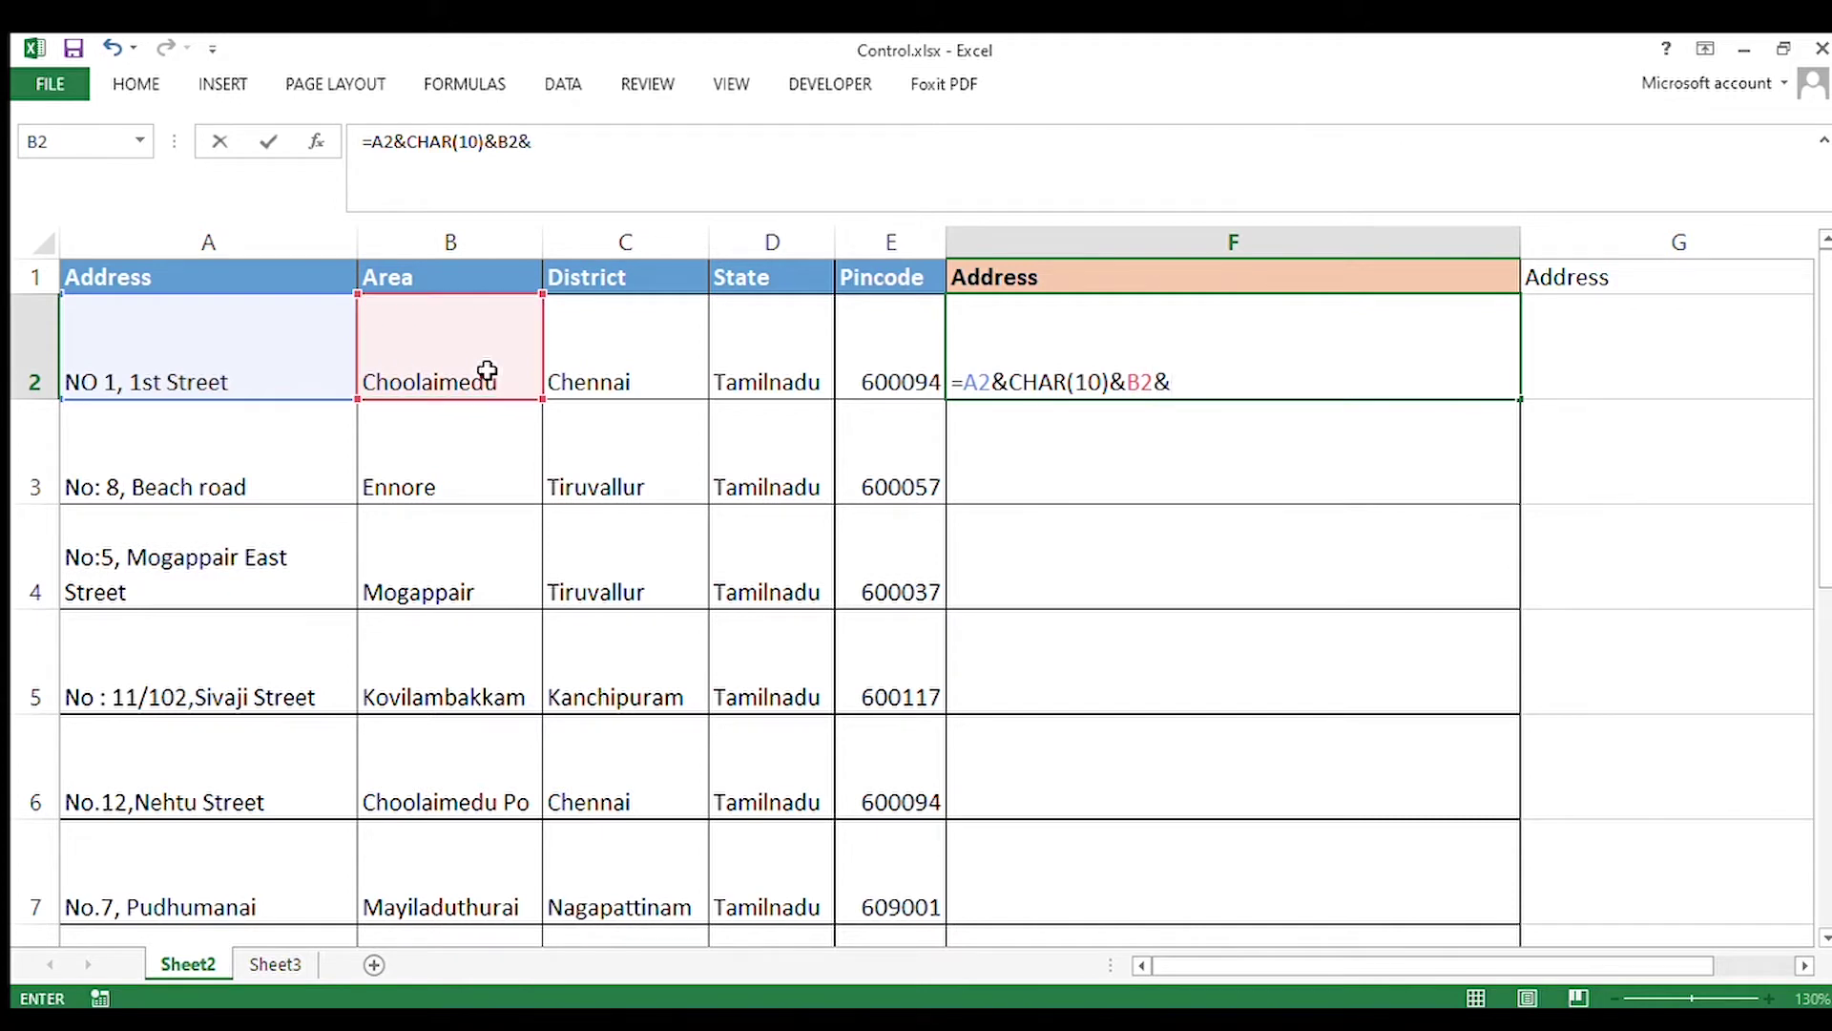
{"action": "type", "text": "char(10)&"}
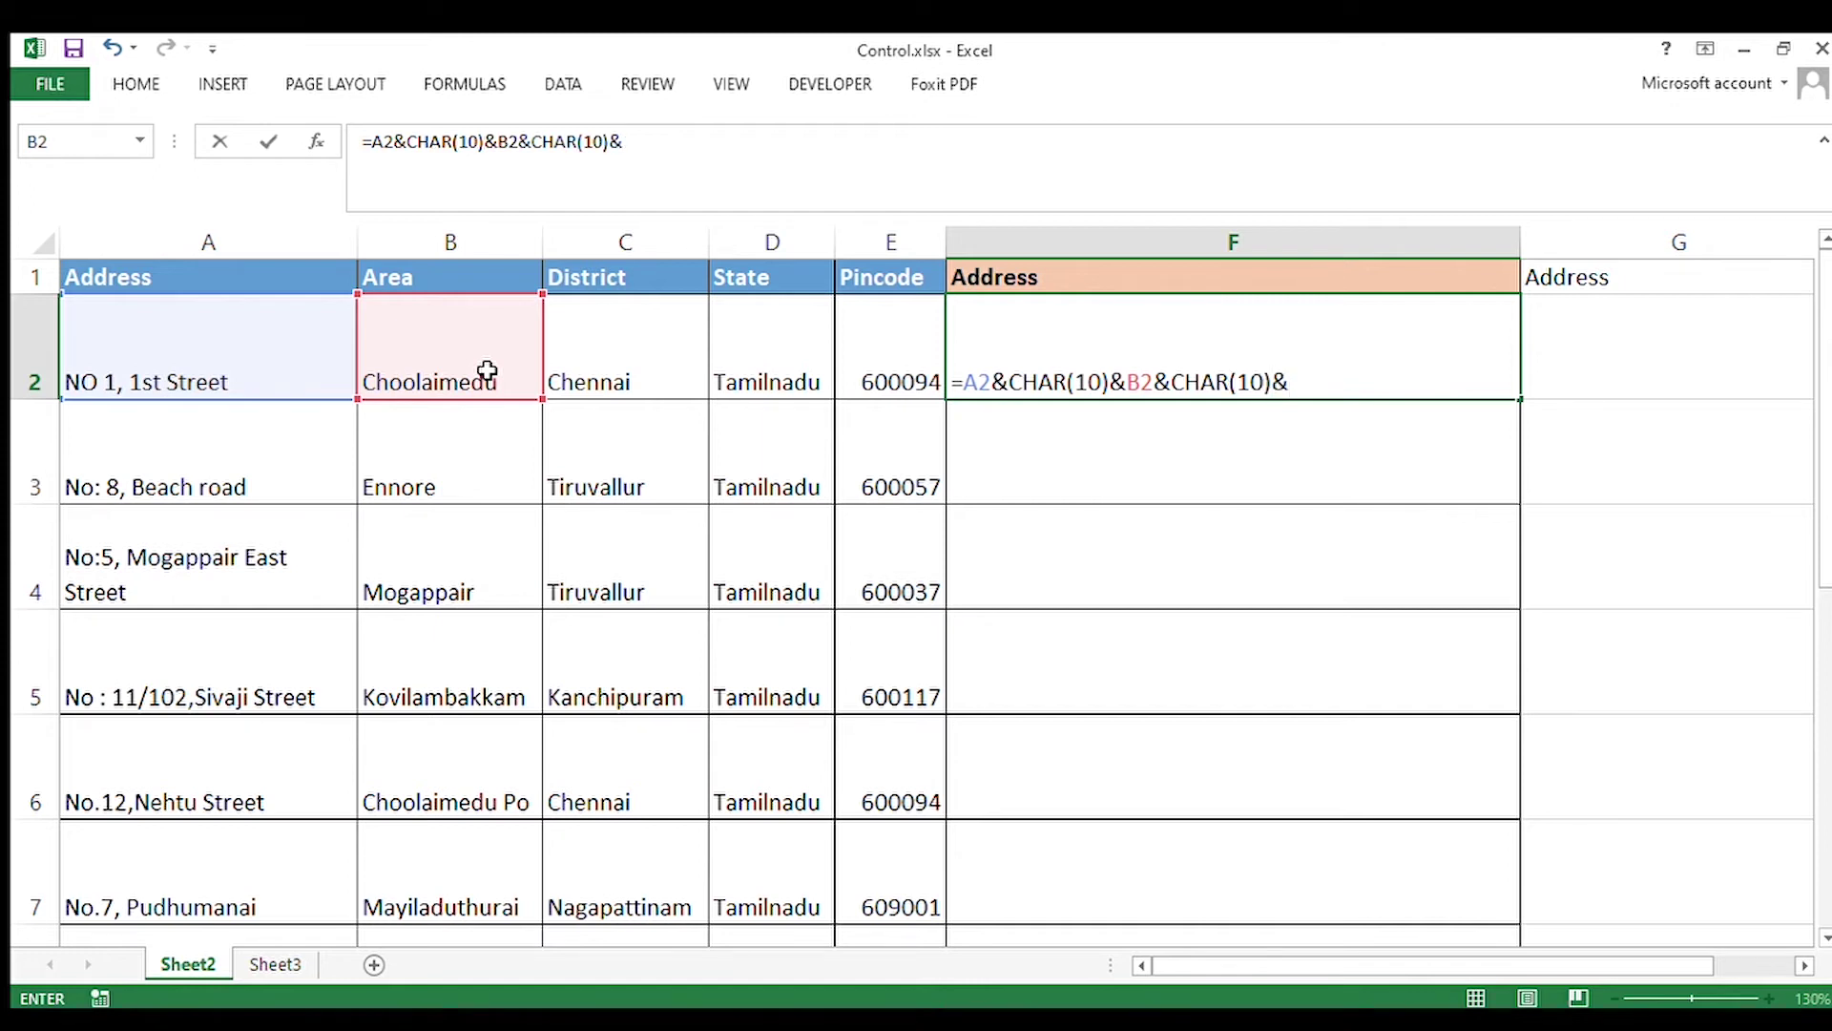
{"action": "left_click", "coordinate": [602, 359]}
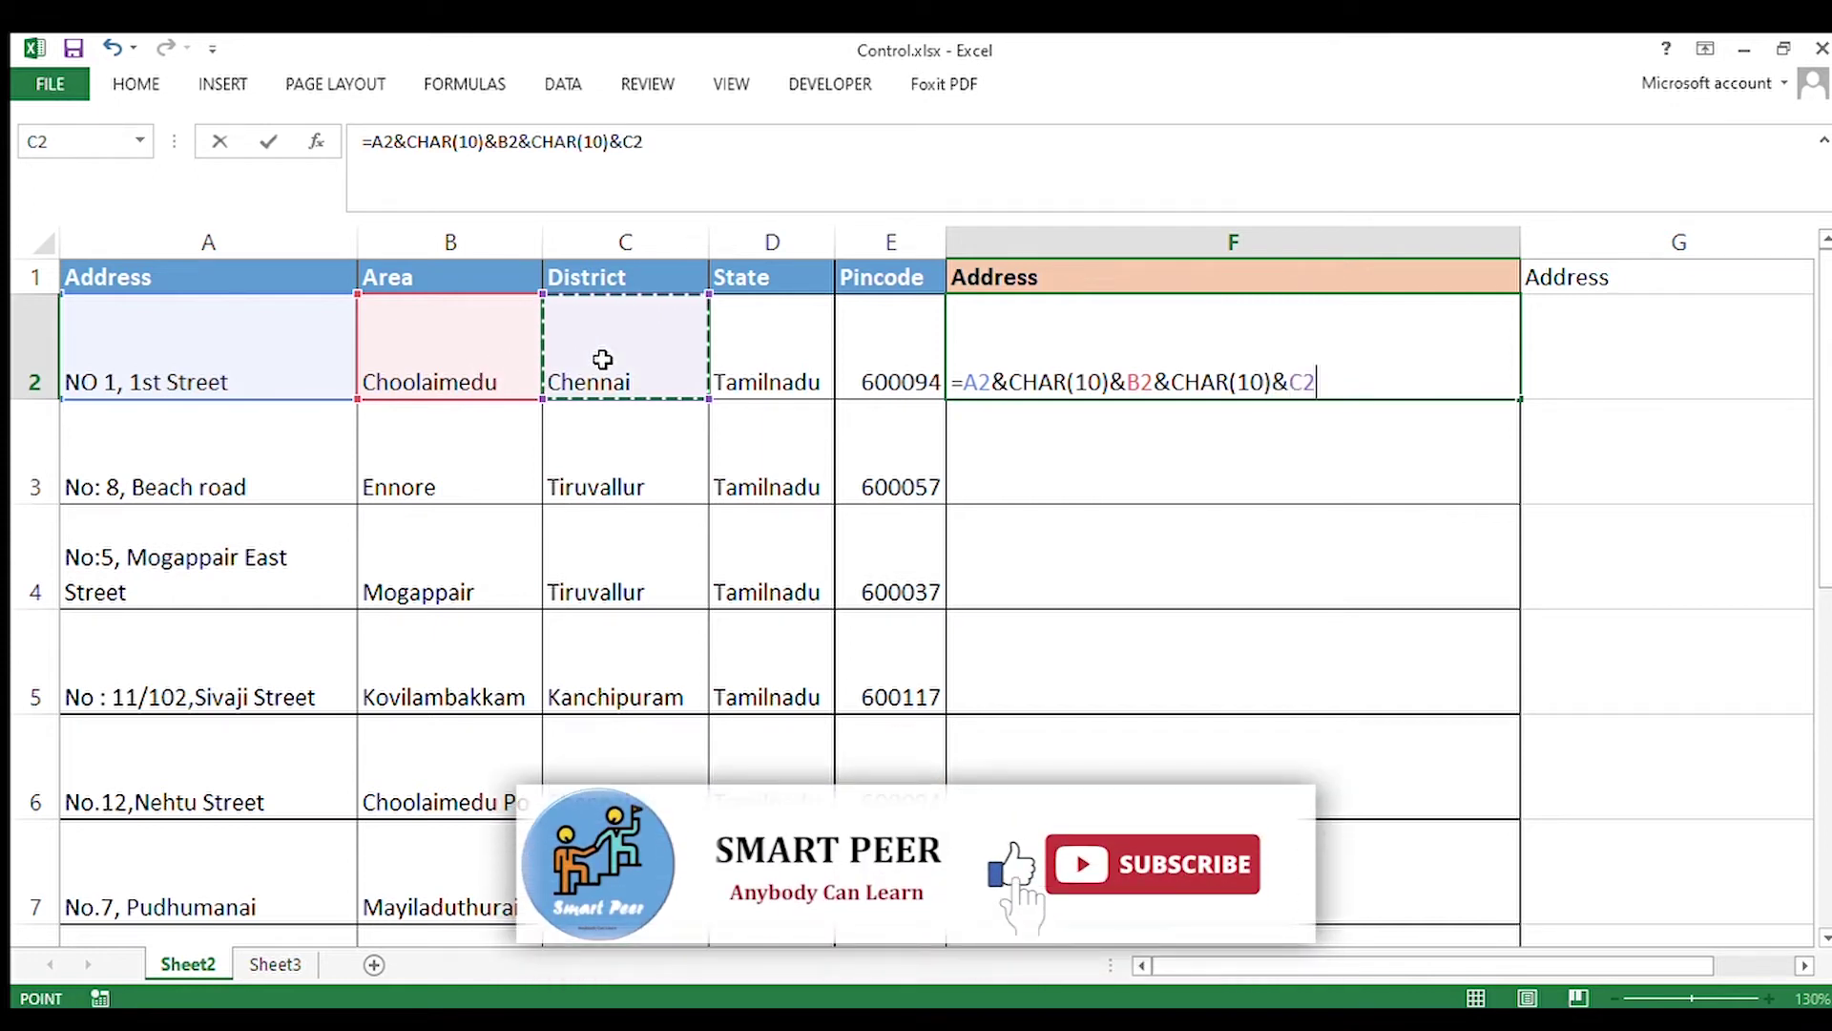
{"action": "type", "text": "&"}
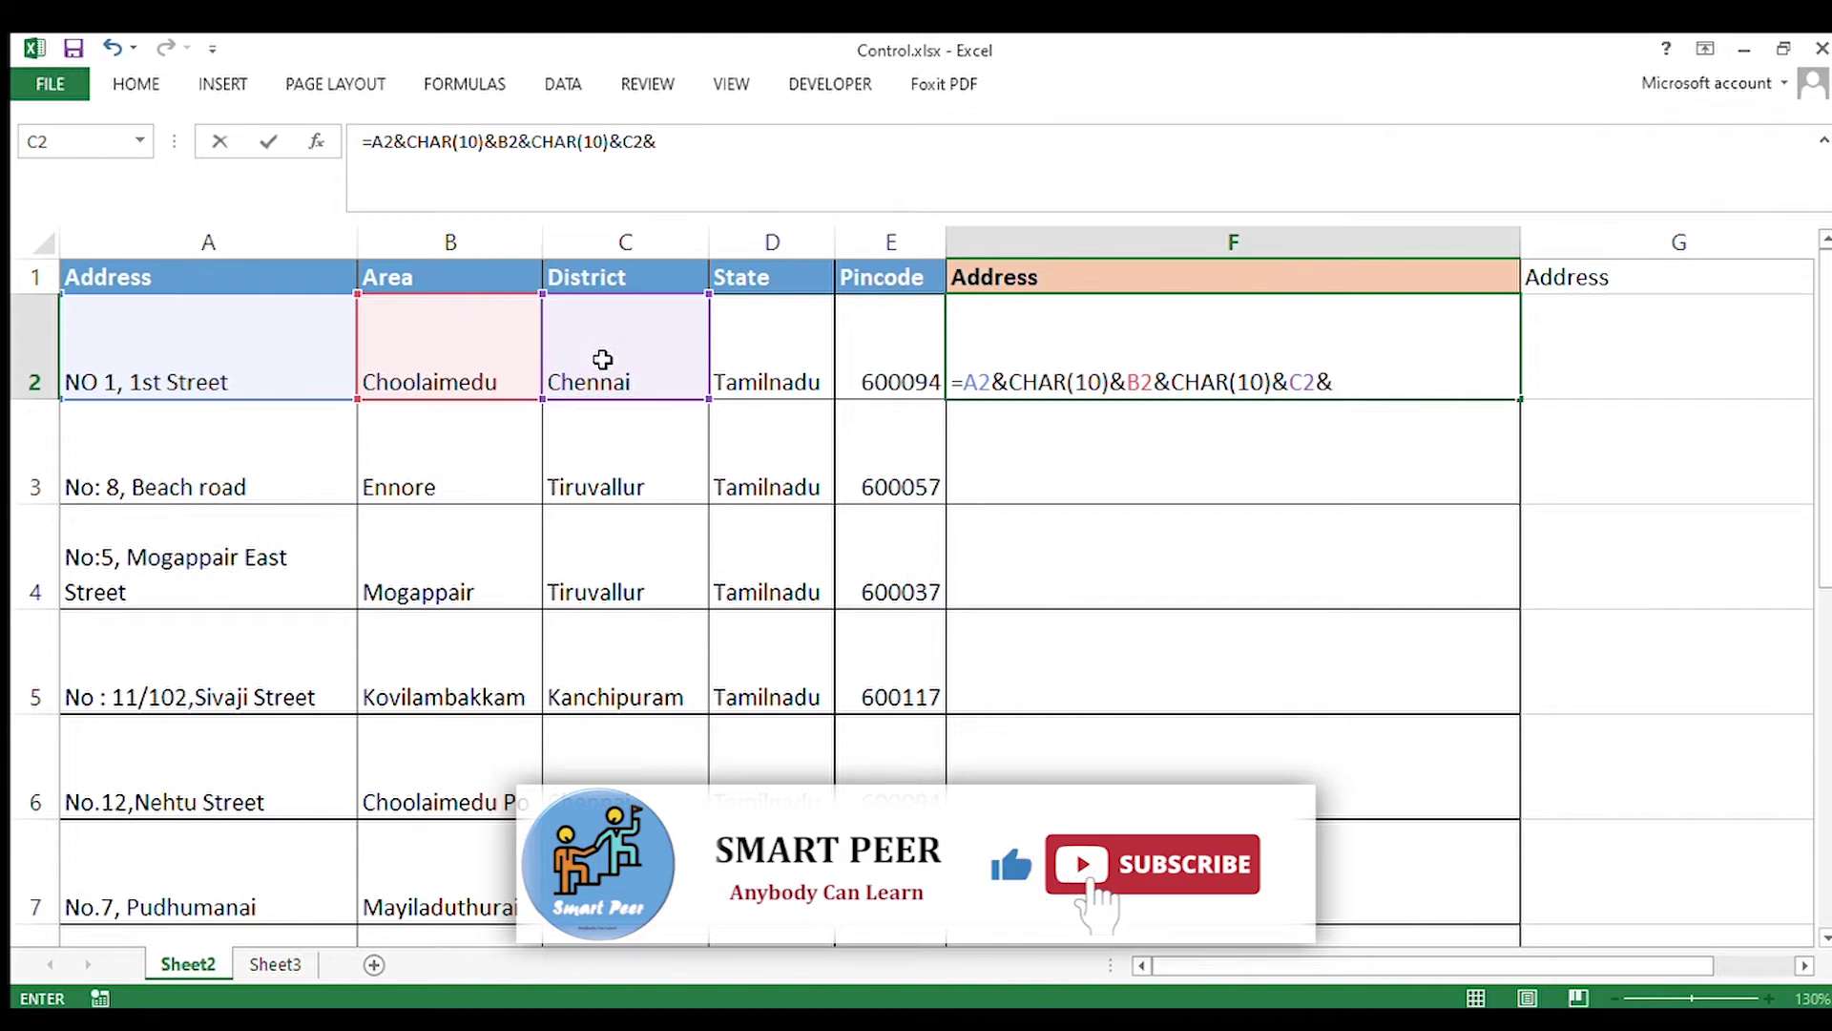
{"action": "type", "text": "char(10)"}
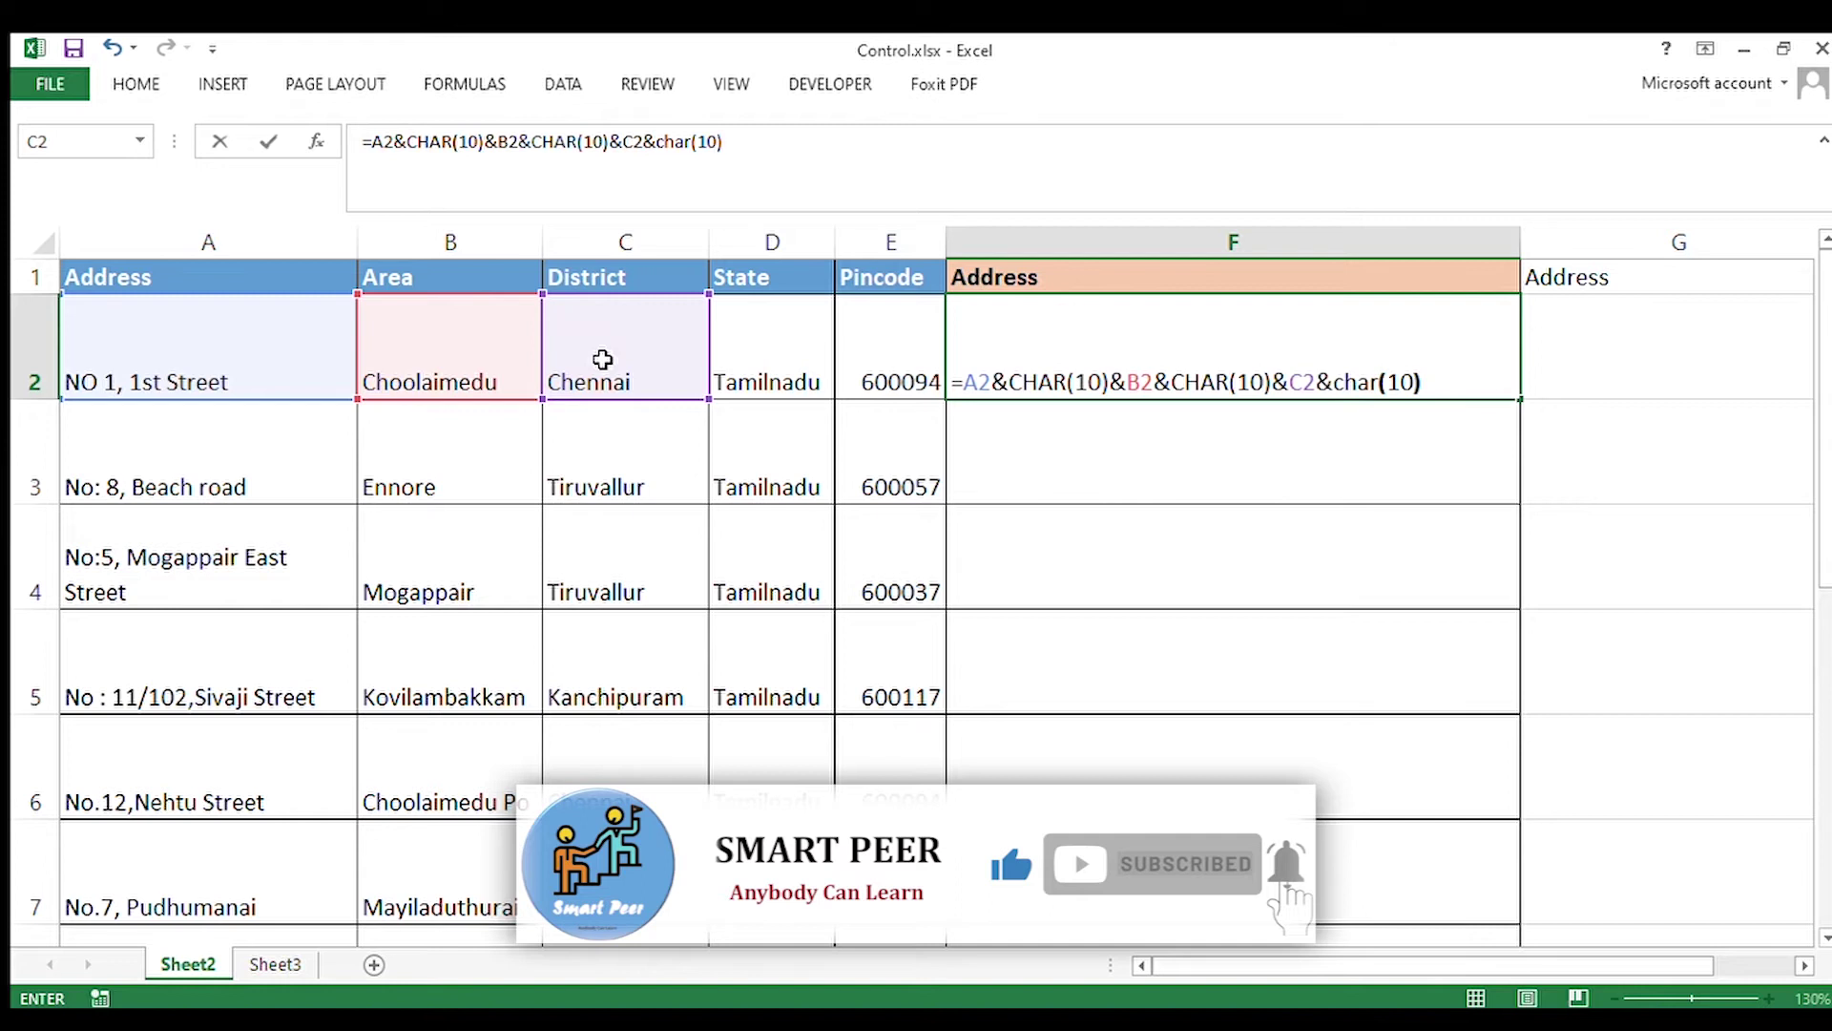
{"action": "type", "text": "&"}
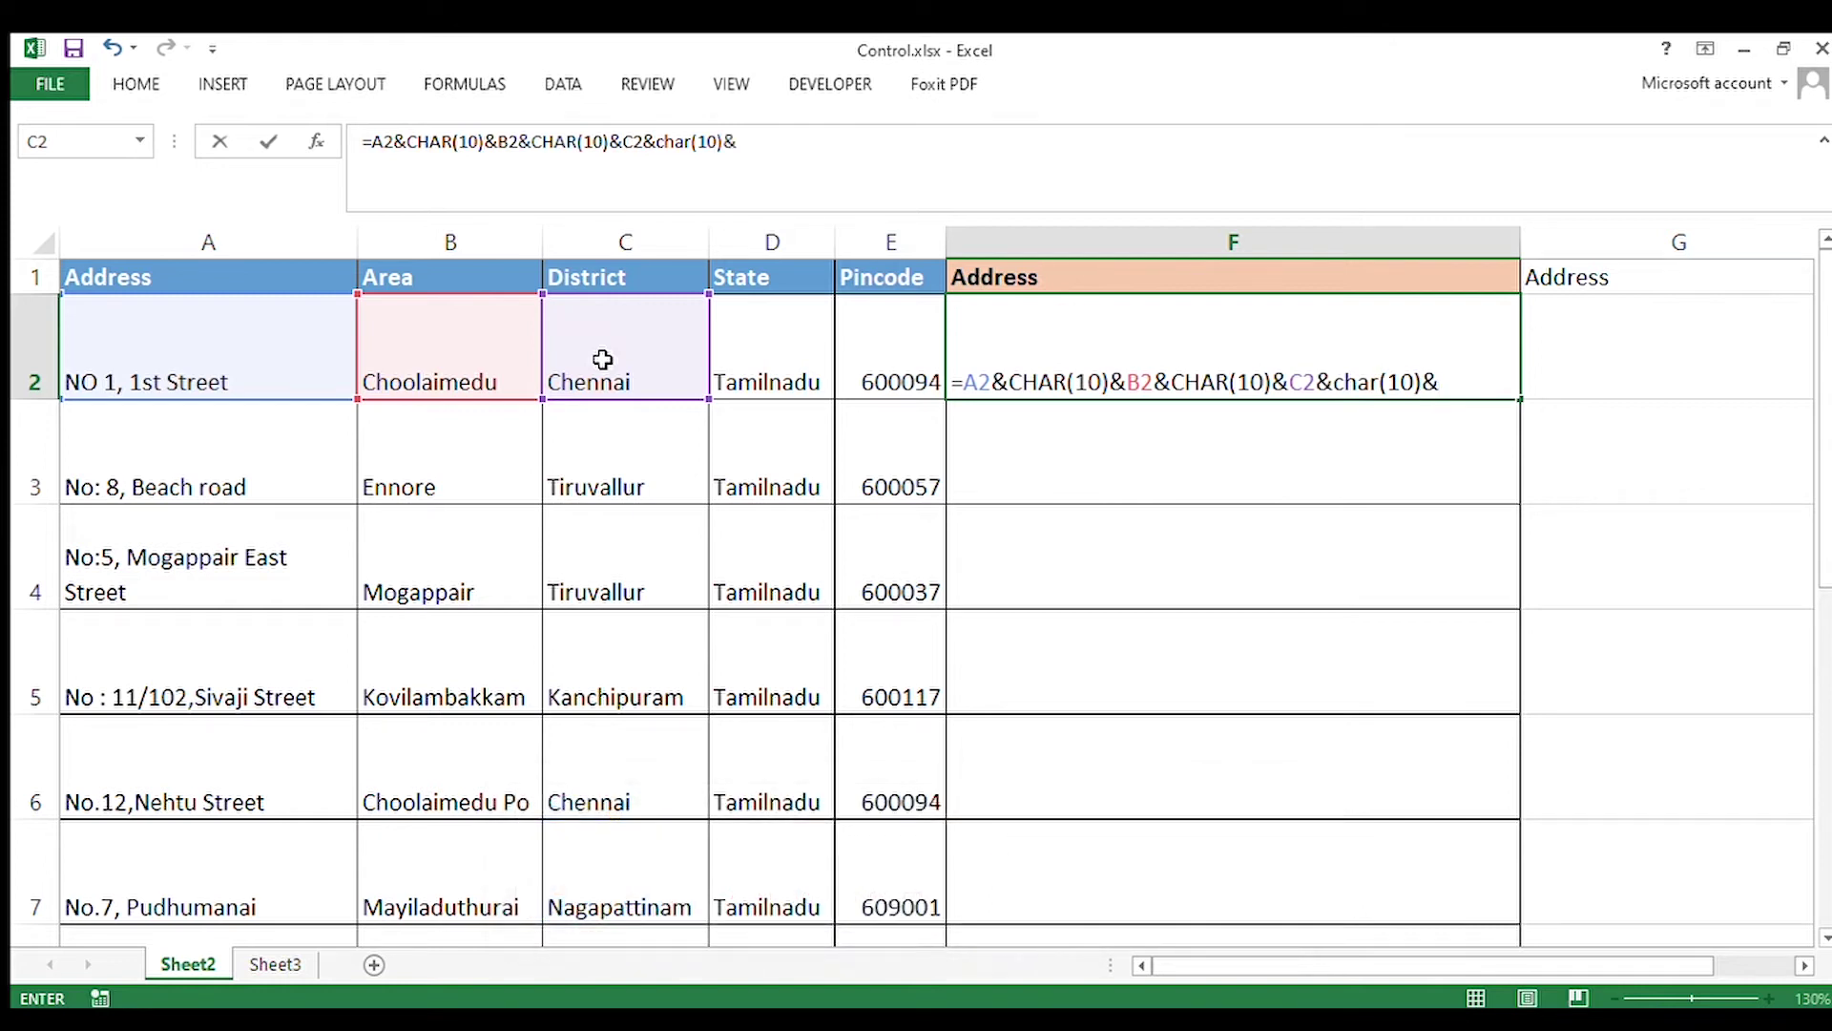
{"action": "left_click", "coordinate": [751, 375]}
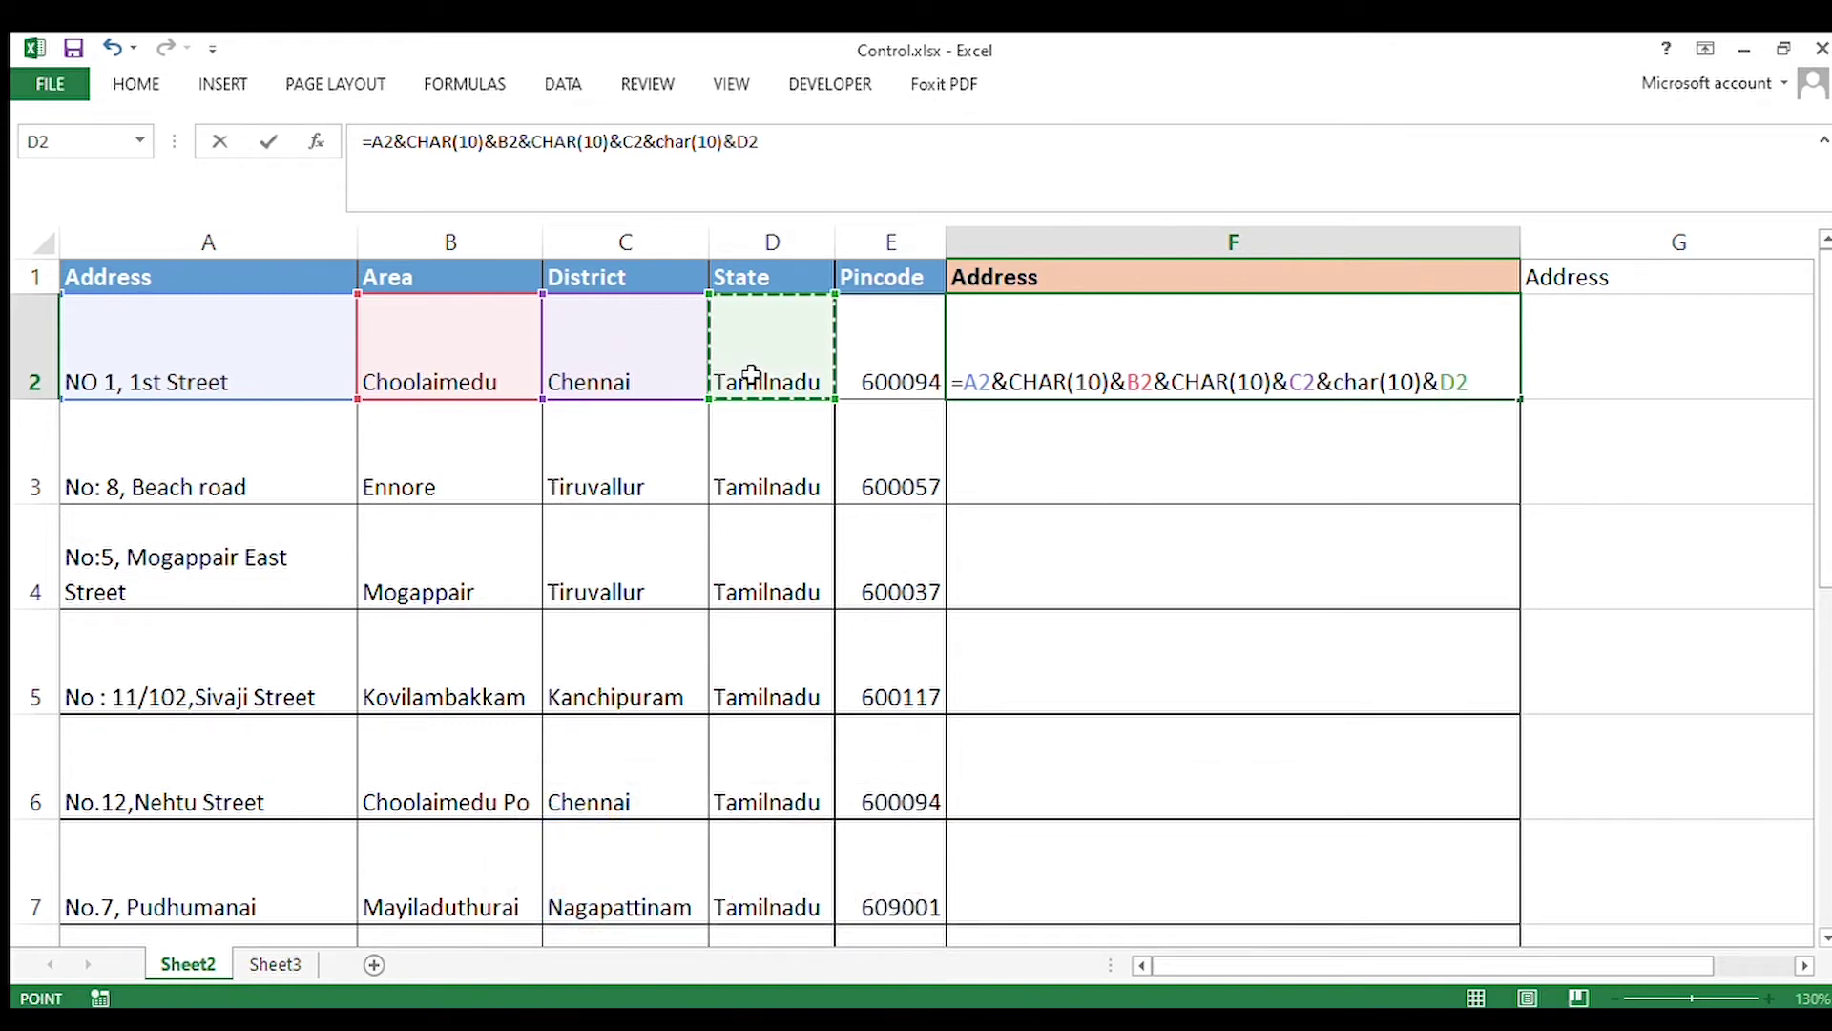
Step: Append &CHAR(10)&E2 to put the pincode on its own line, and complete the F2 formula
{"action": "type", "text": "&char("}
{"action": "type", "text": "10)"}
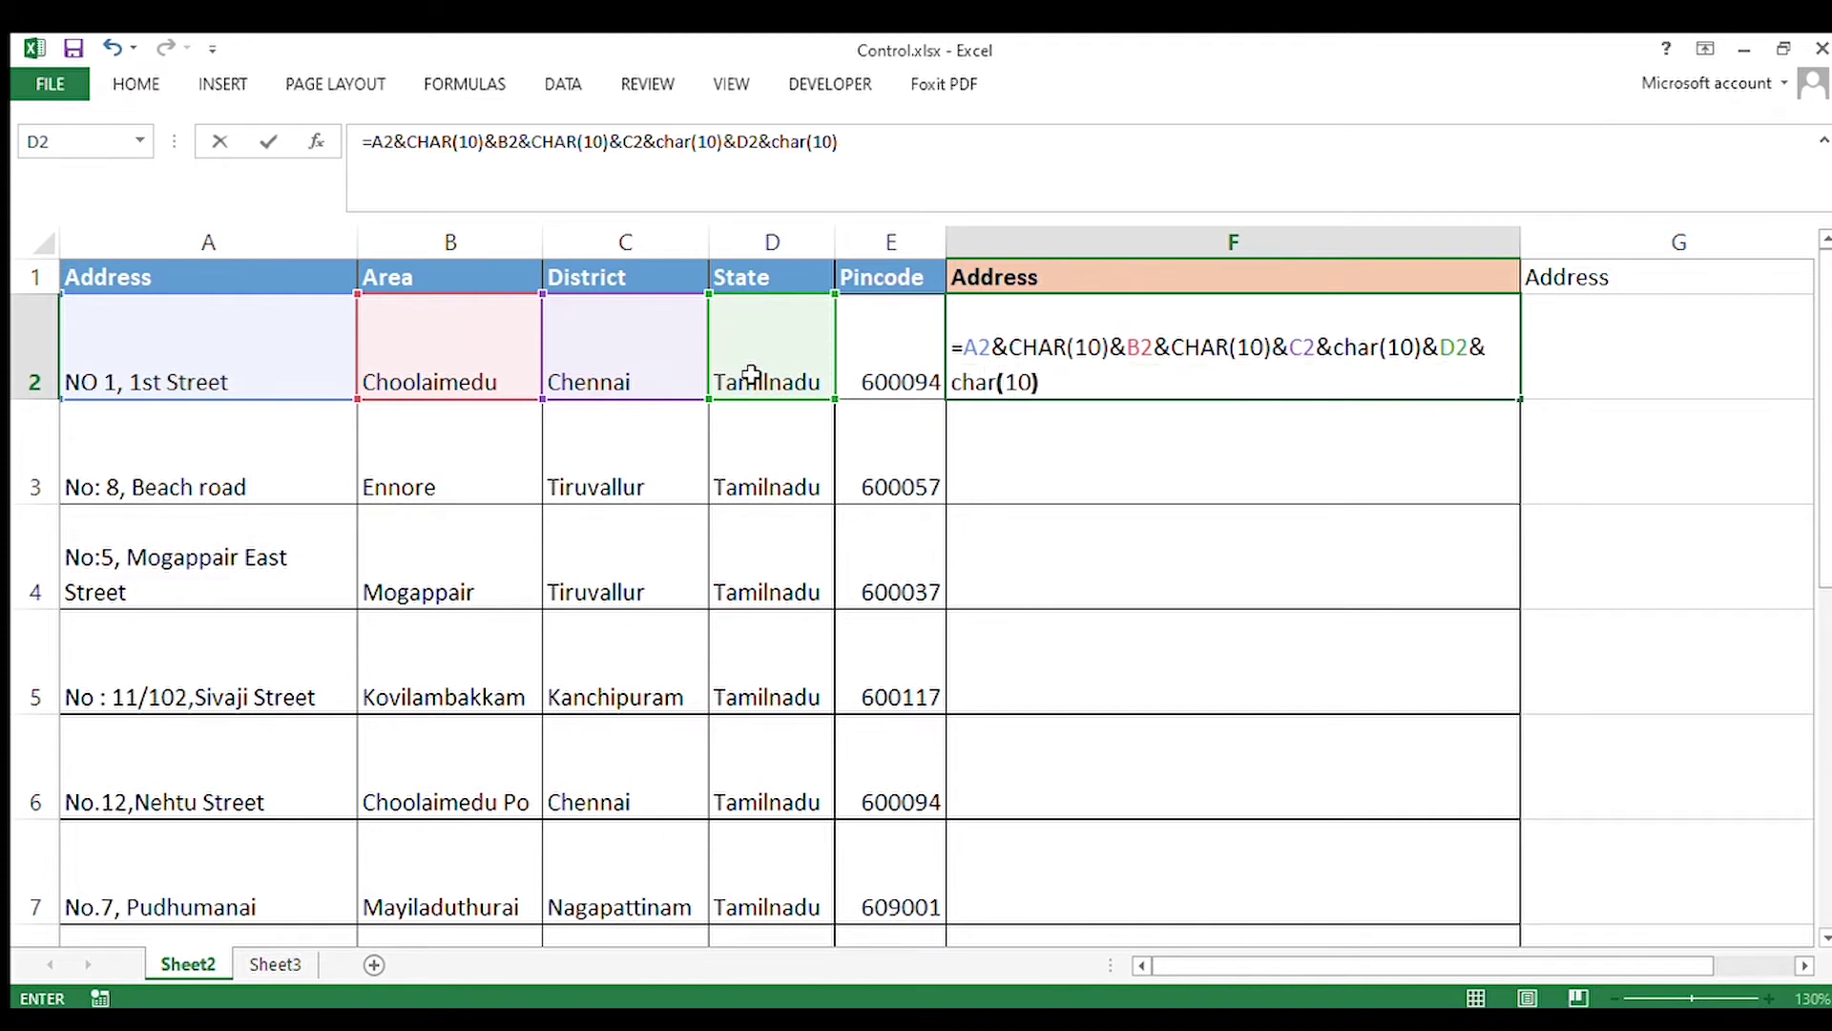
{"action": "type", "text": "&"}
{"action": "left_click", "coordinate": [871, 368]}
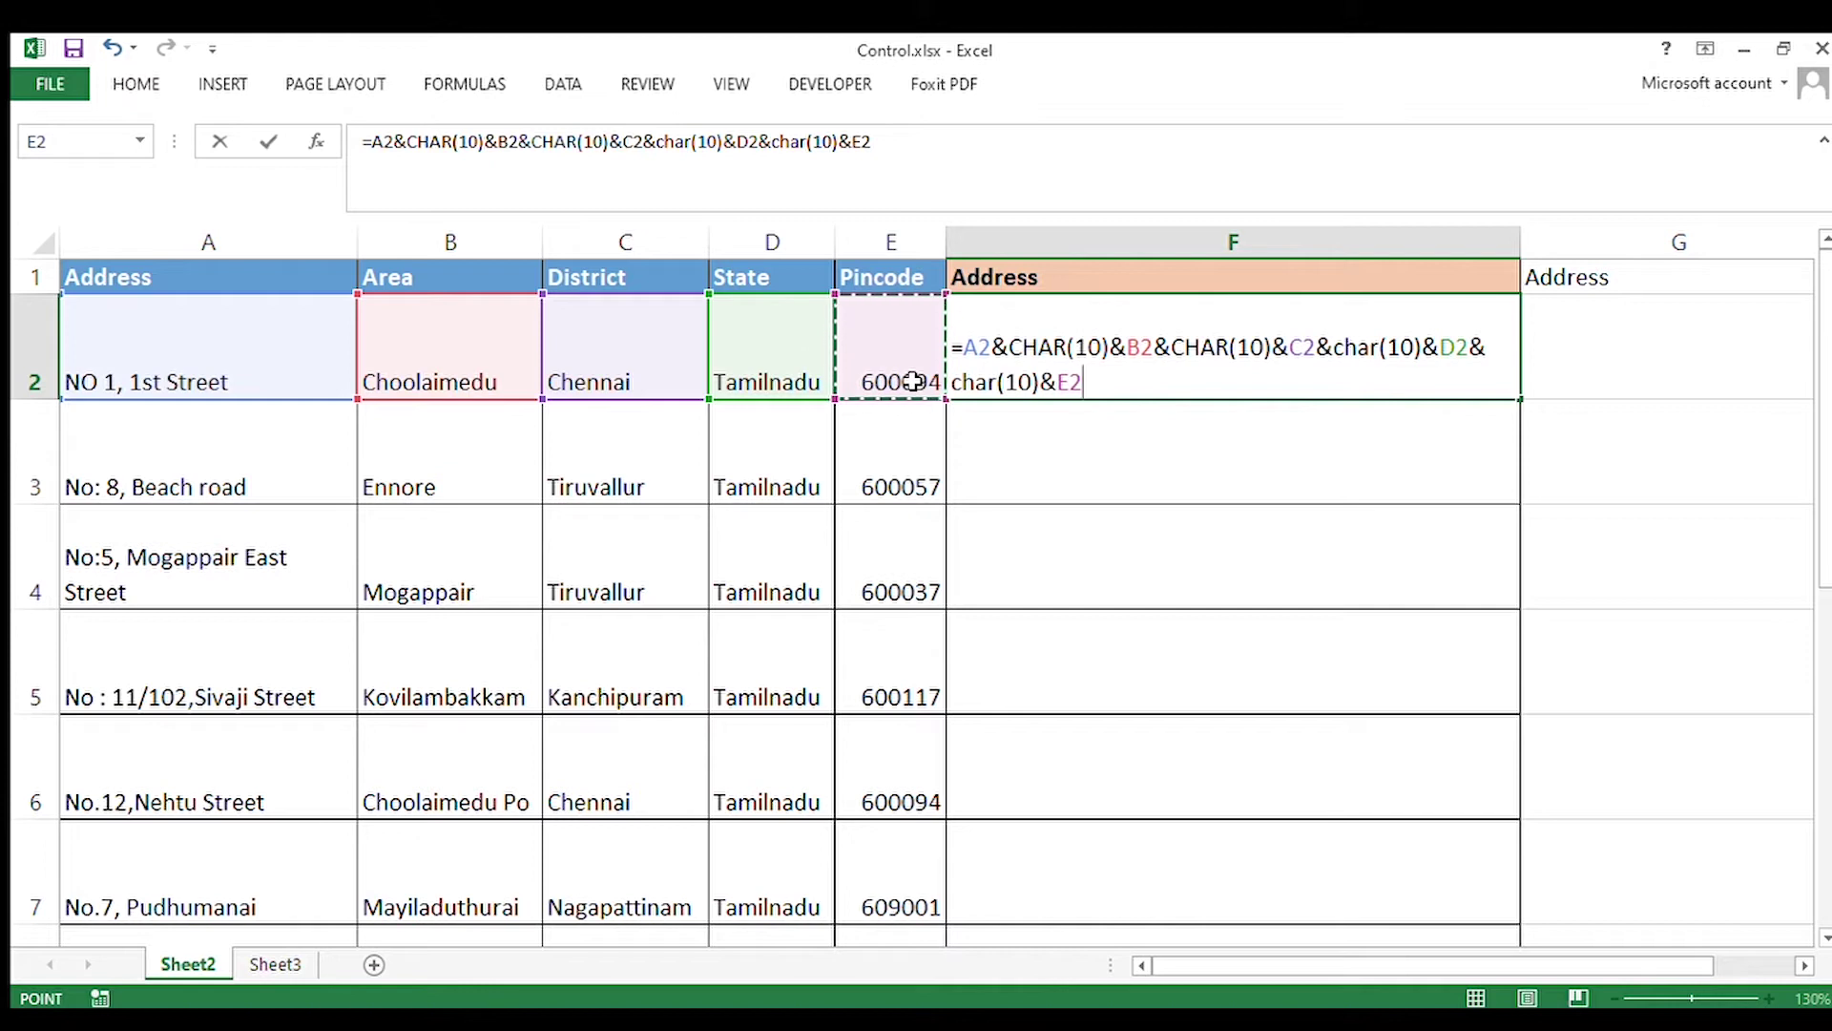
{"action": "key", "text": "Return"}
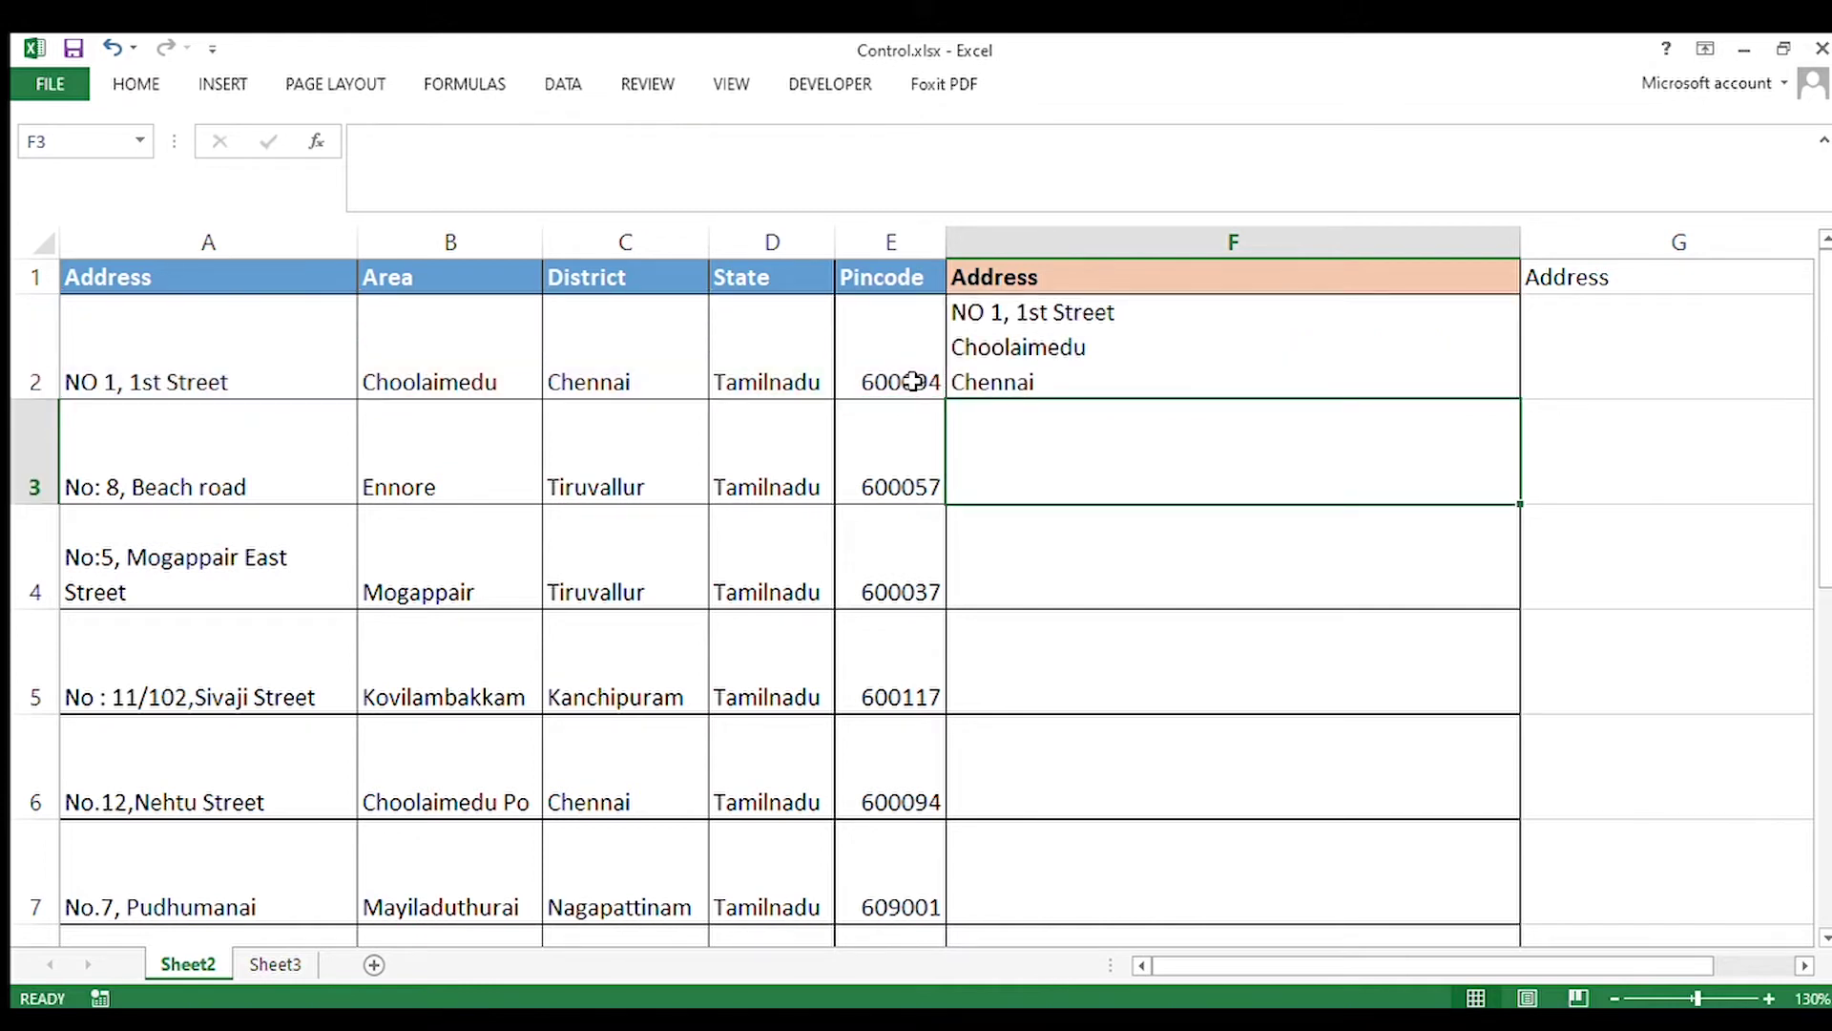
{"action": "left_click", "coordinate": [1254, 370]}
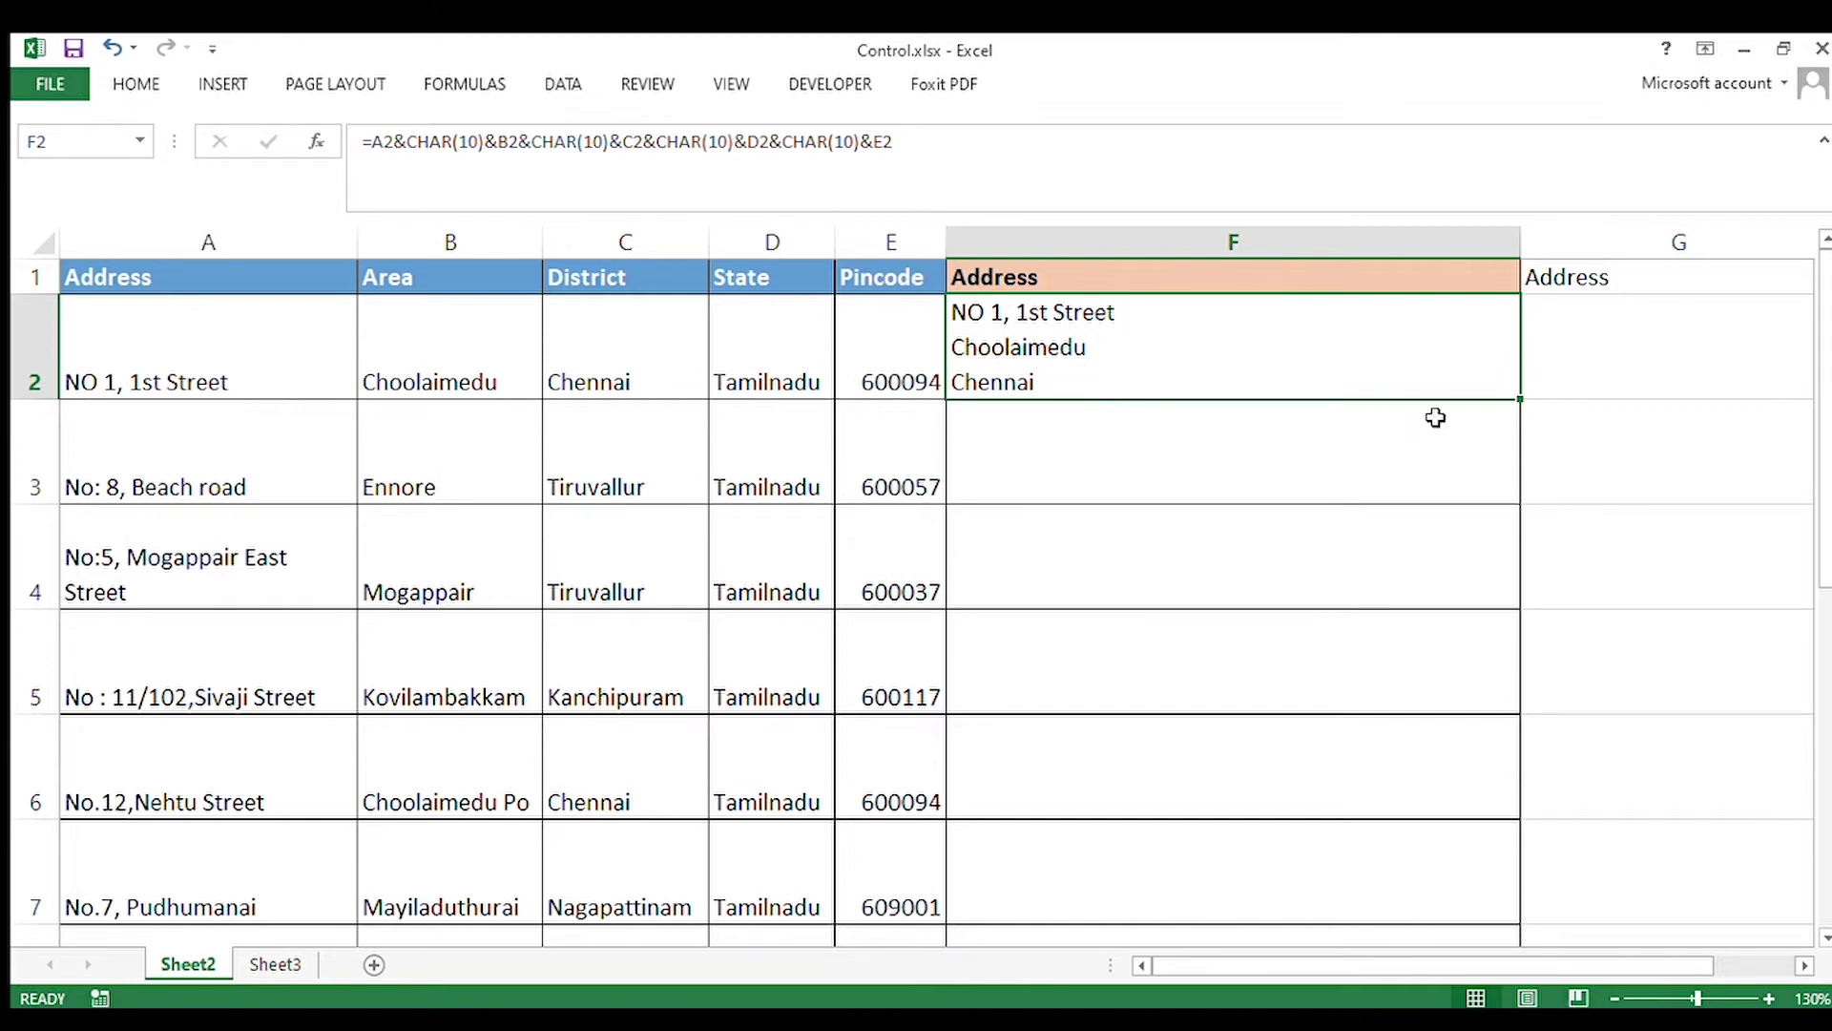
Step: Fill the F2 formula down the Address column and undo a trial reduction of row 2's height
{"action": "double_click", "coordinate": [1520, 402]}
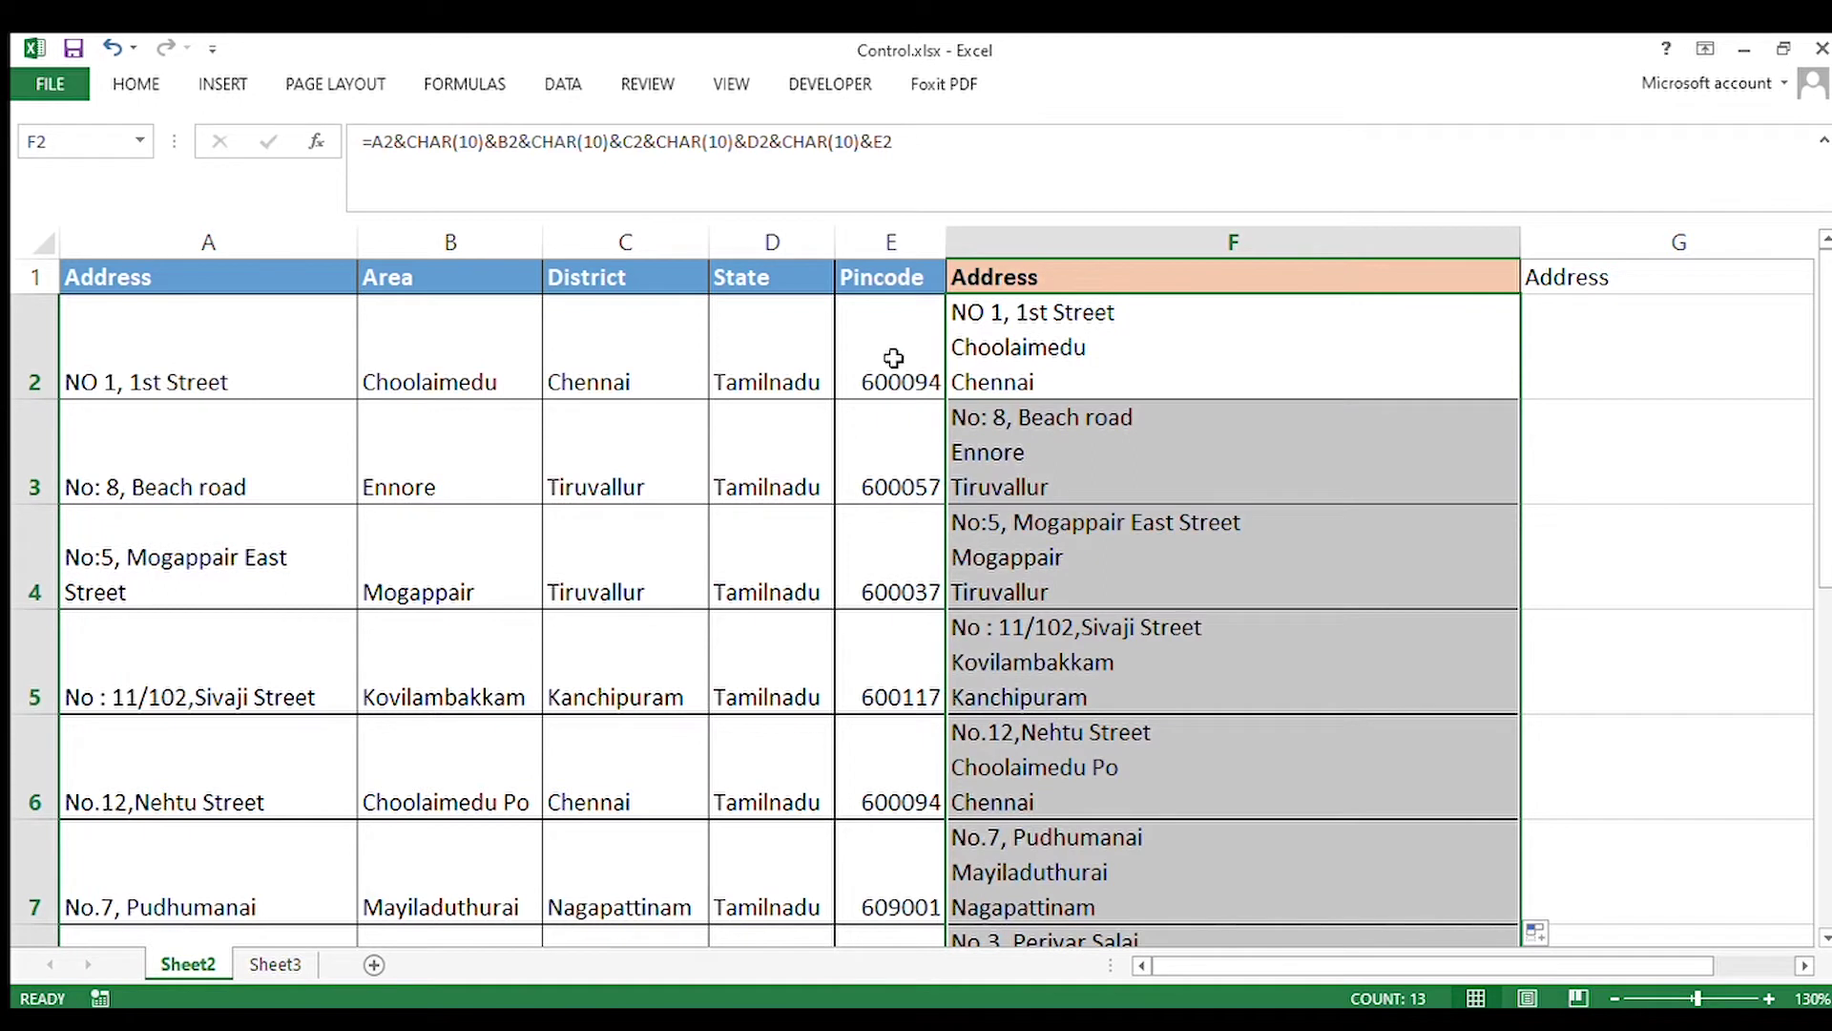
{"action": "left_click_drag", "start_coordinate": [43, 405], "coordinate": [43, 332]}
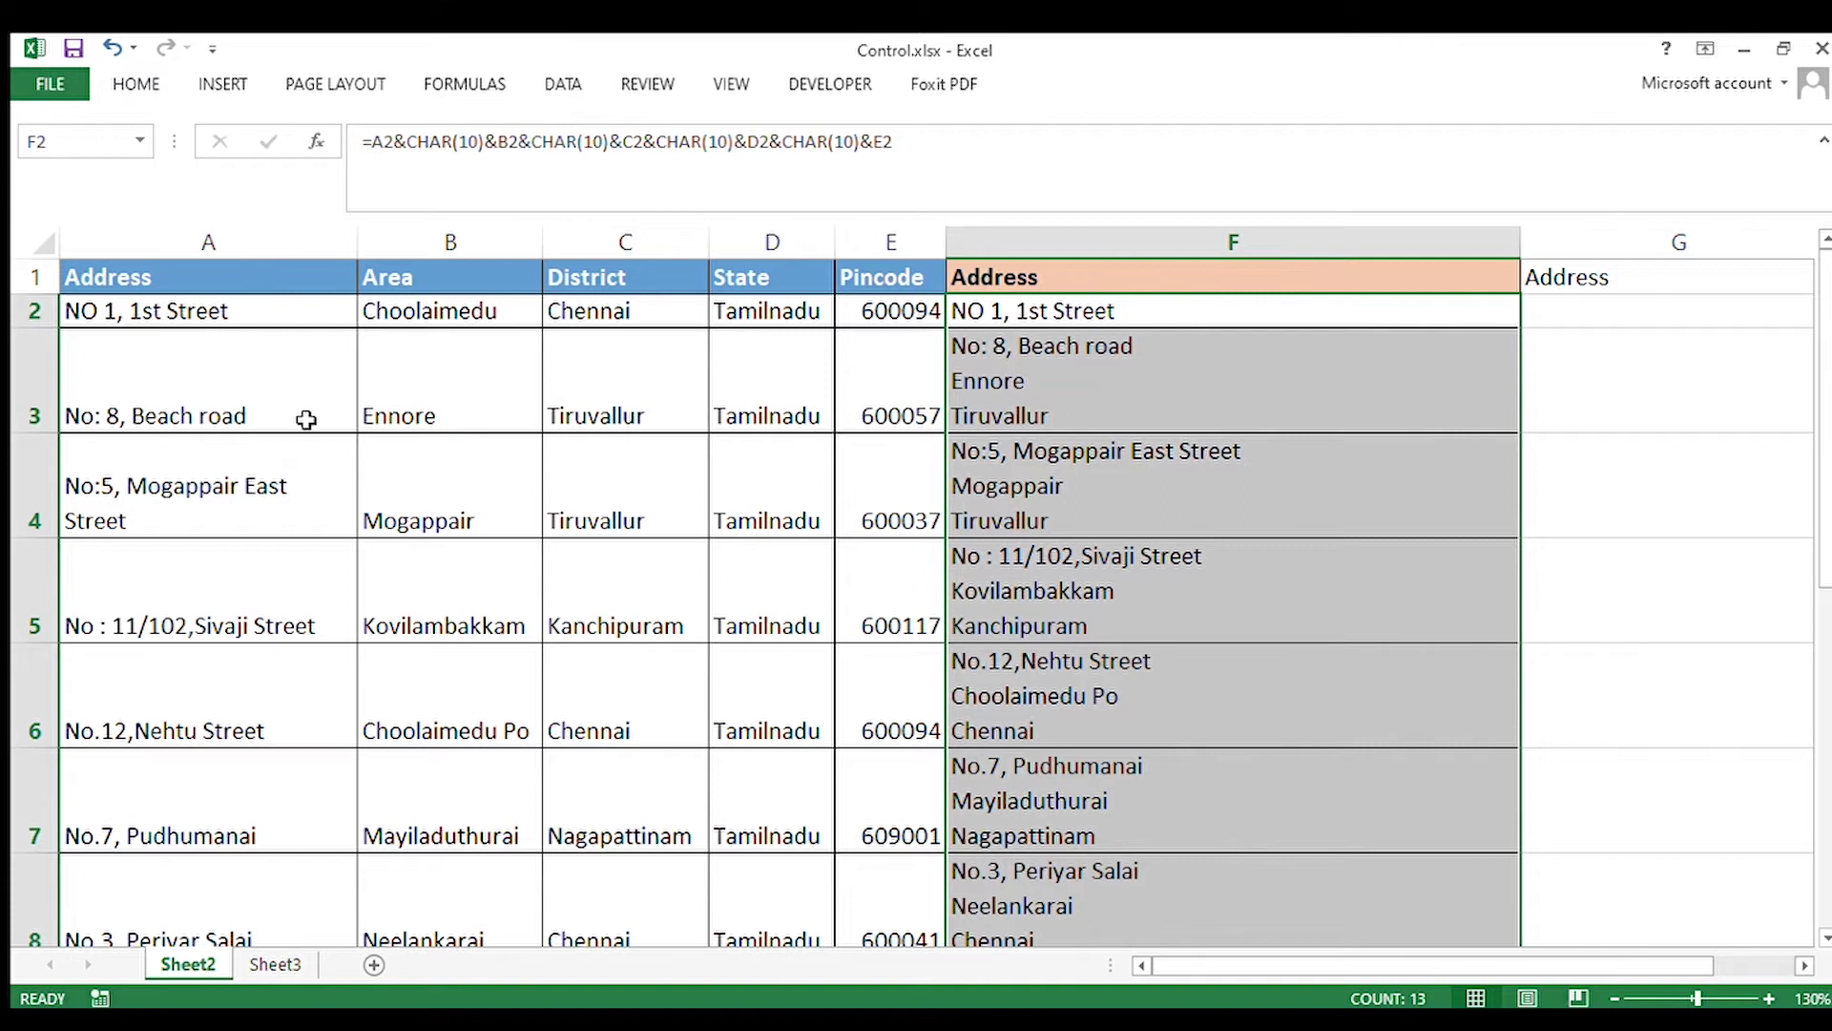
{"action": "key", "text": "ctrl+z"}
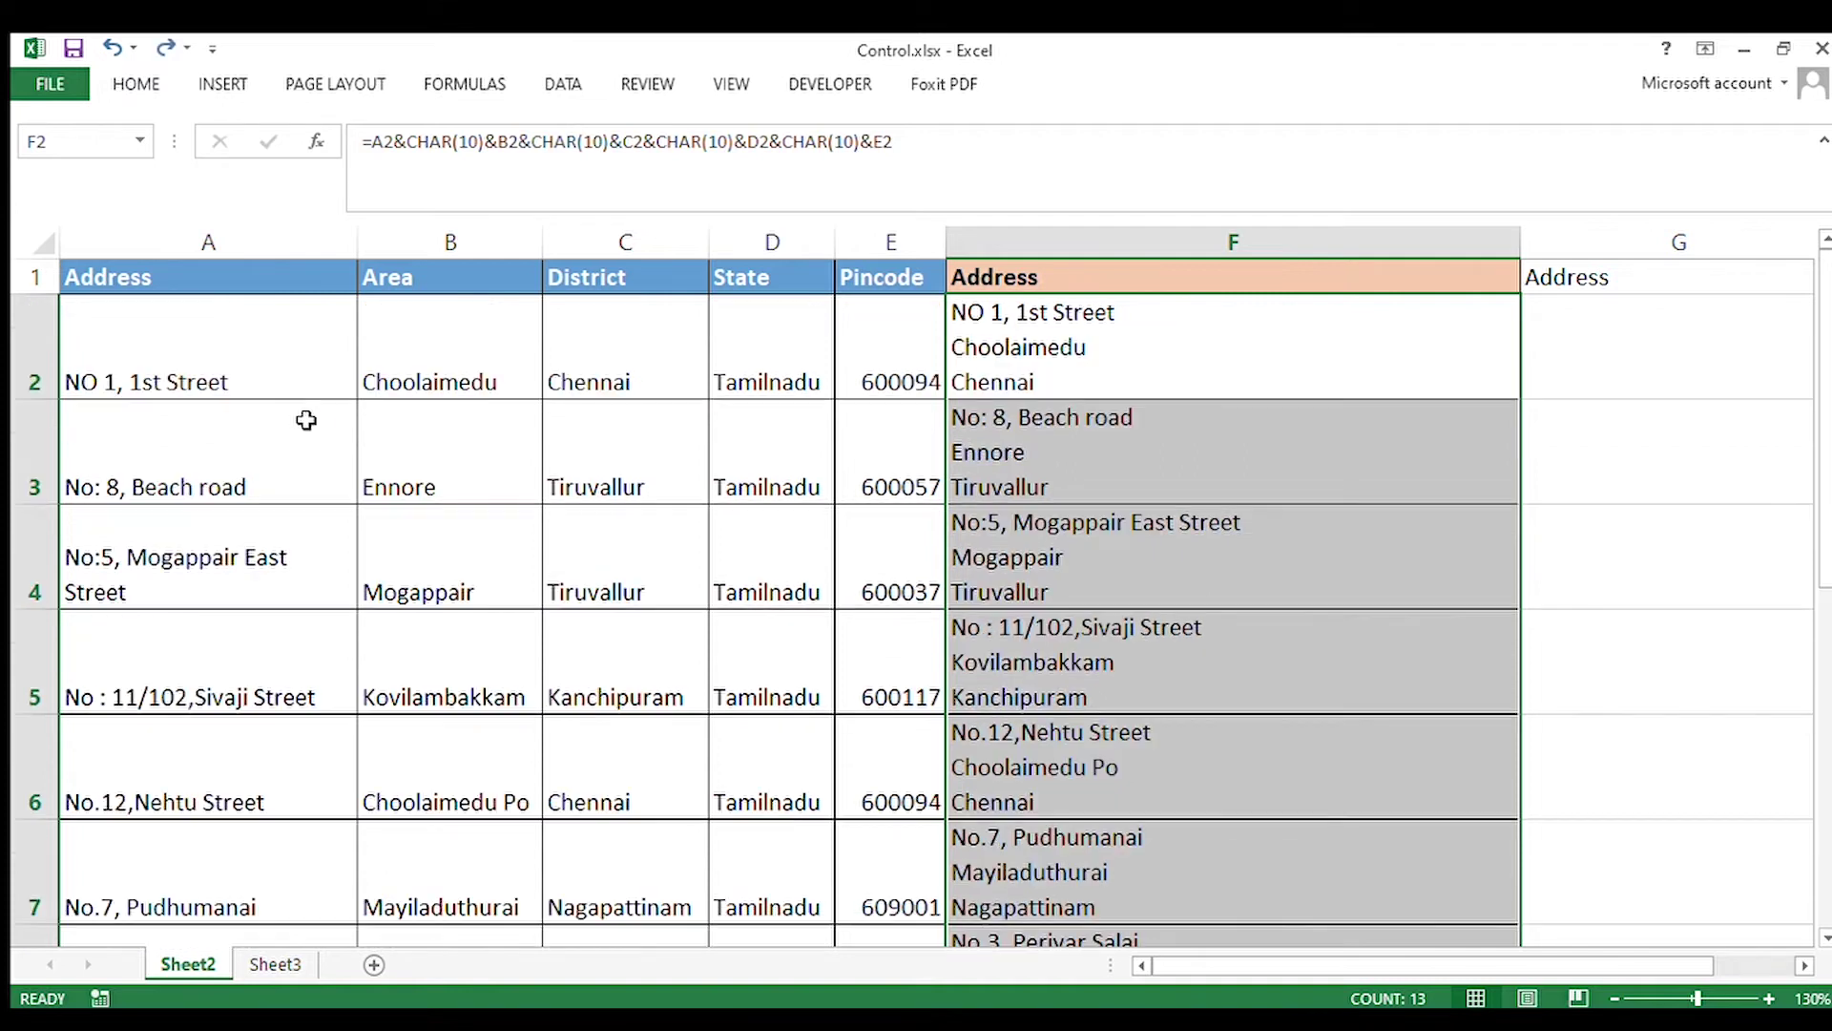
Step: Copy column F, paste it into column G as values, and check the content of G2 without editing it
{"action": "left_click", "coordinate": [1182, 258]}
{"action": "key", "text": "ctrl+c"}
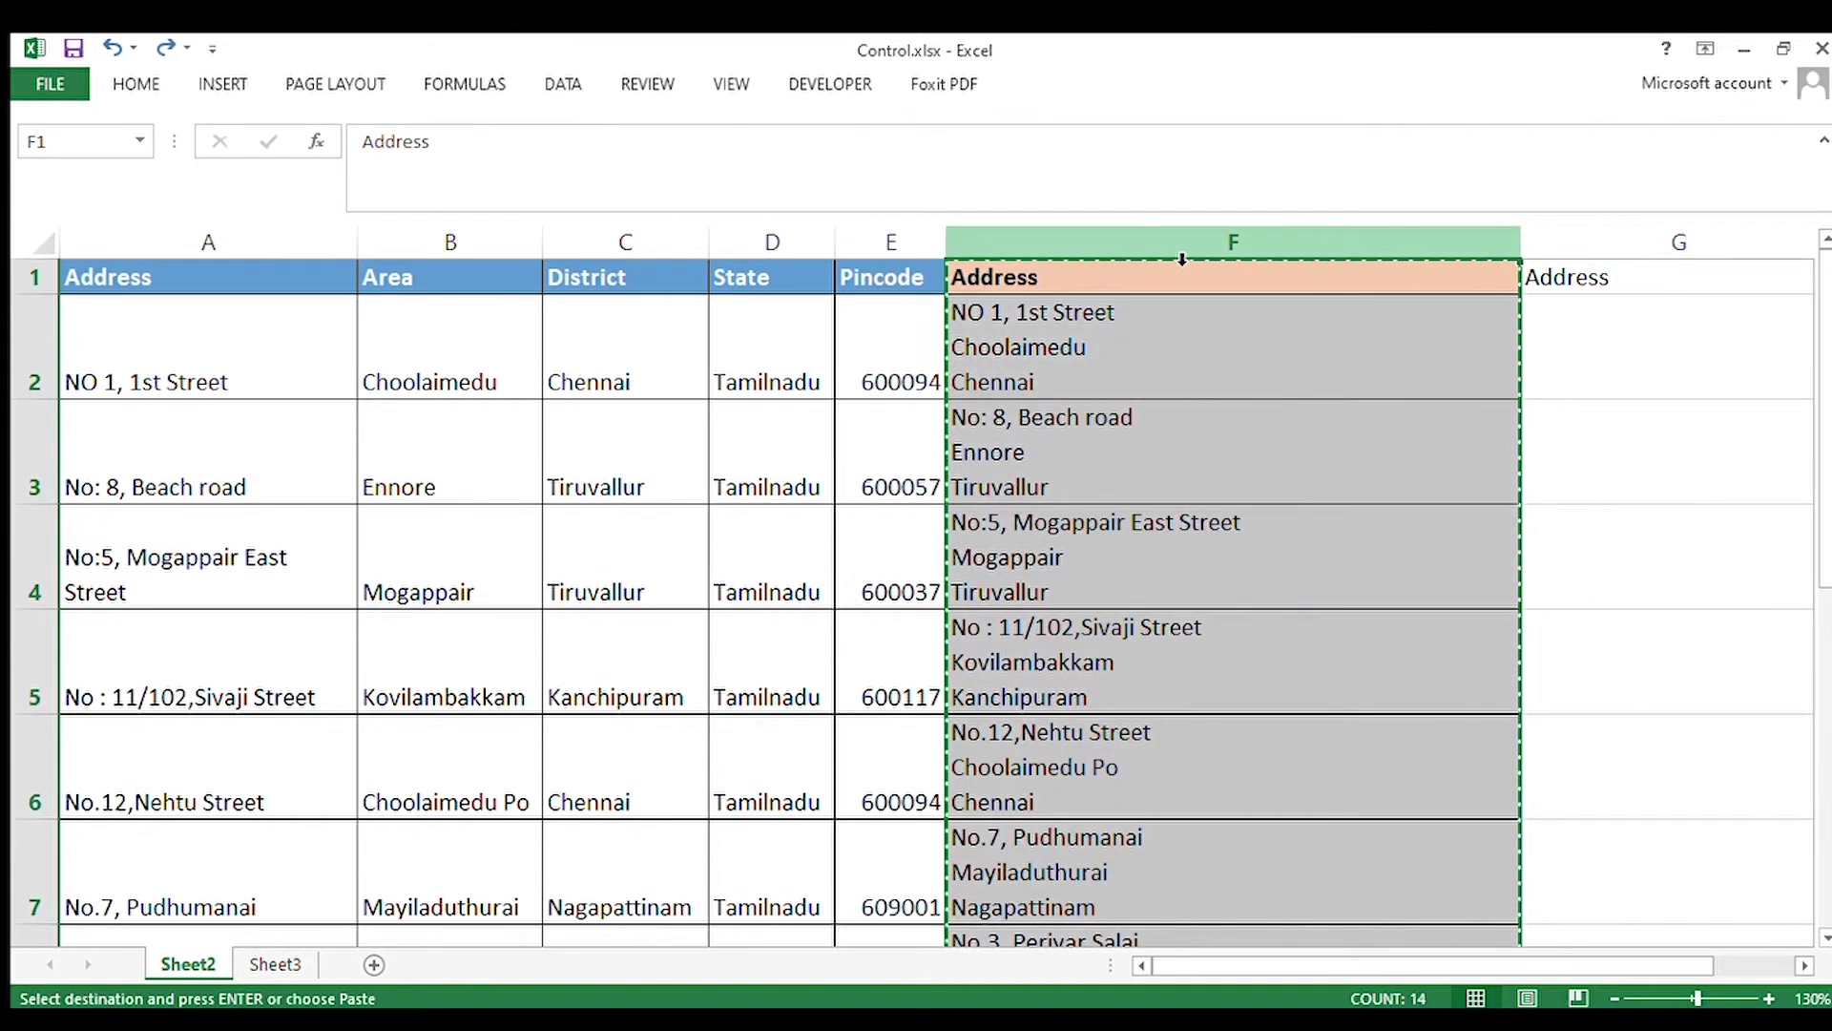
{"action": "left_click", "coordinate": [1628, 256]}
{"action": "key", "text": "ctrl+v"}
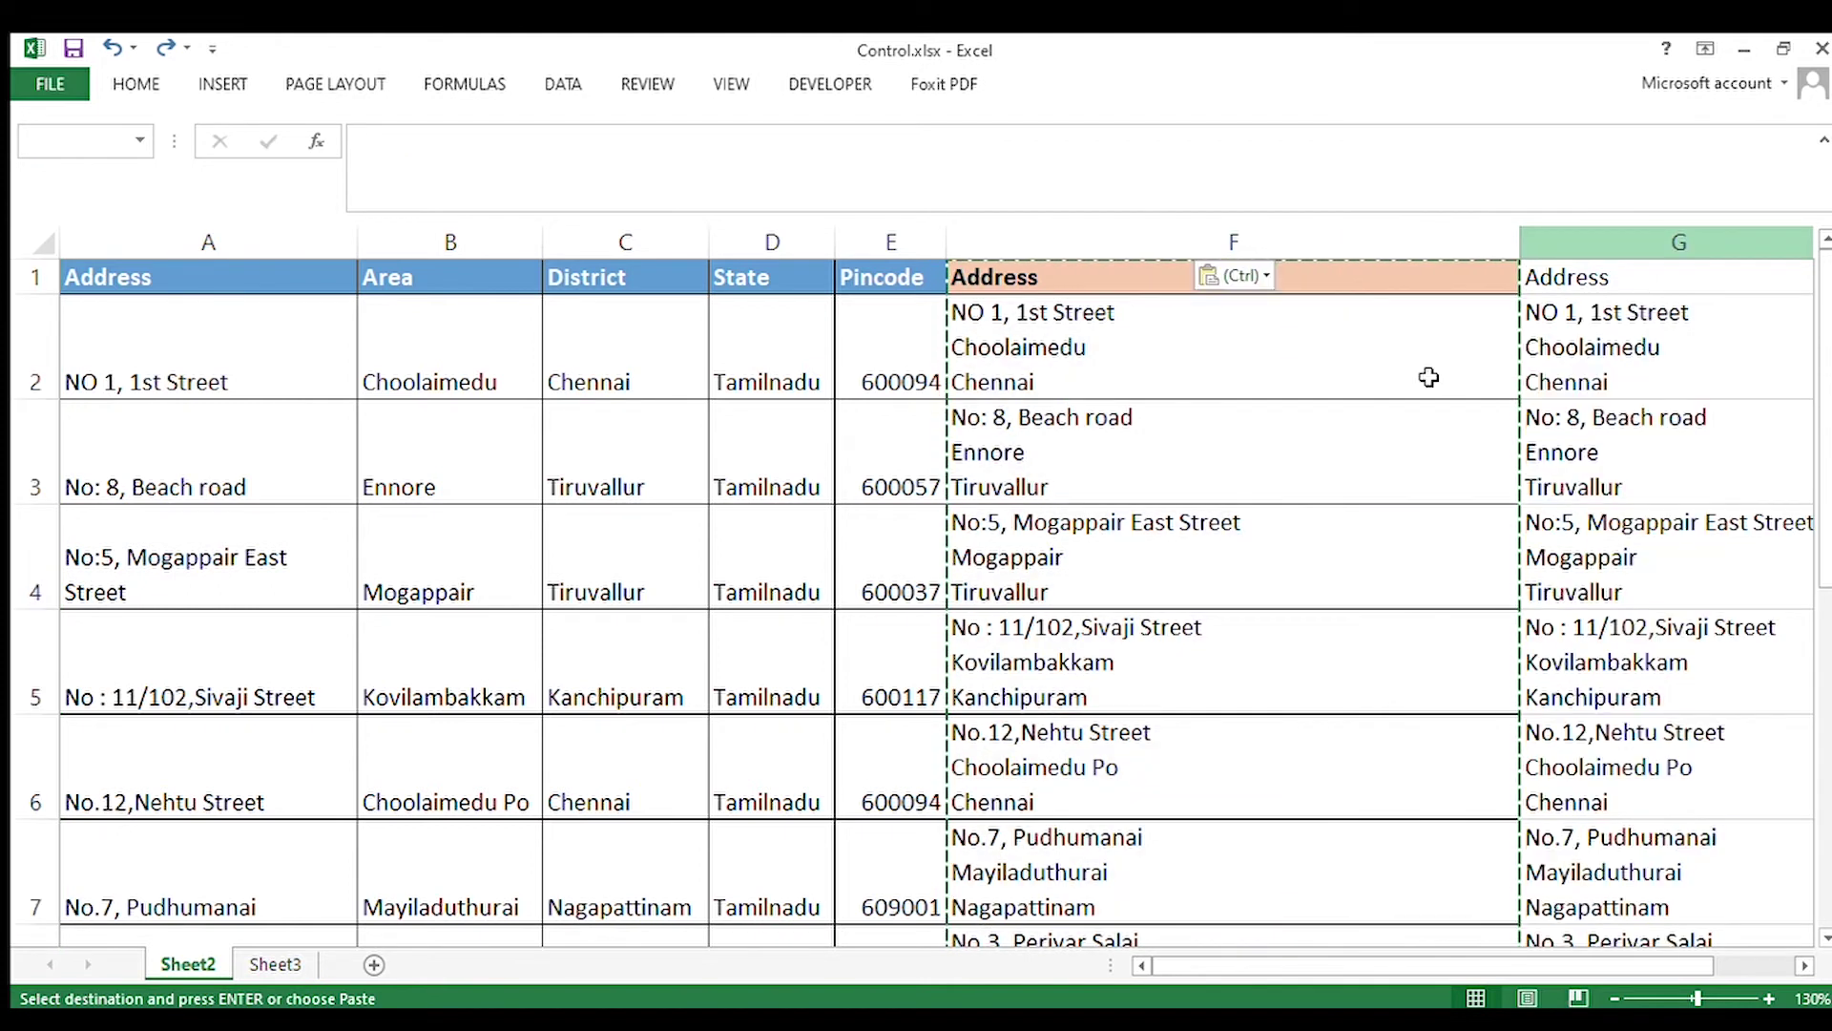
{"action": "scroll", "coordinate": [1488, 380], "scroll_direction": "right", "scroll_amount": 3}
{"action": "double_click", "coordinate": [1028, 381]}
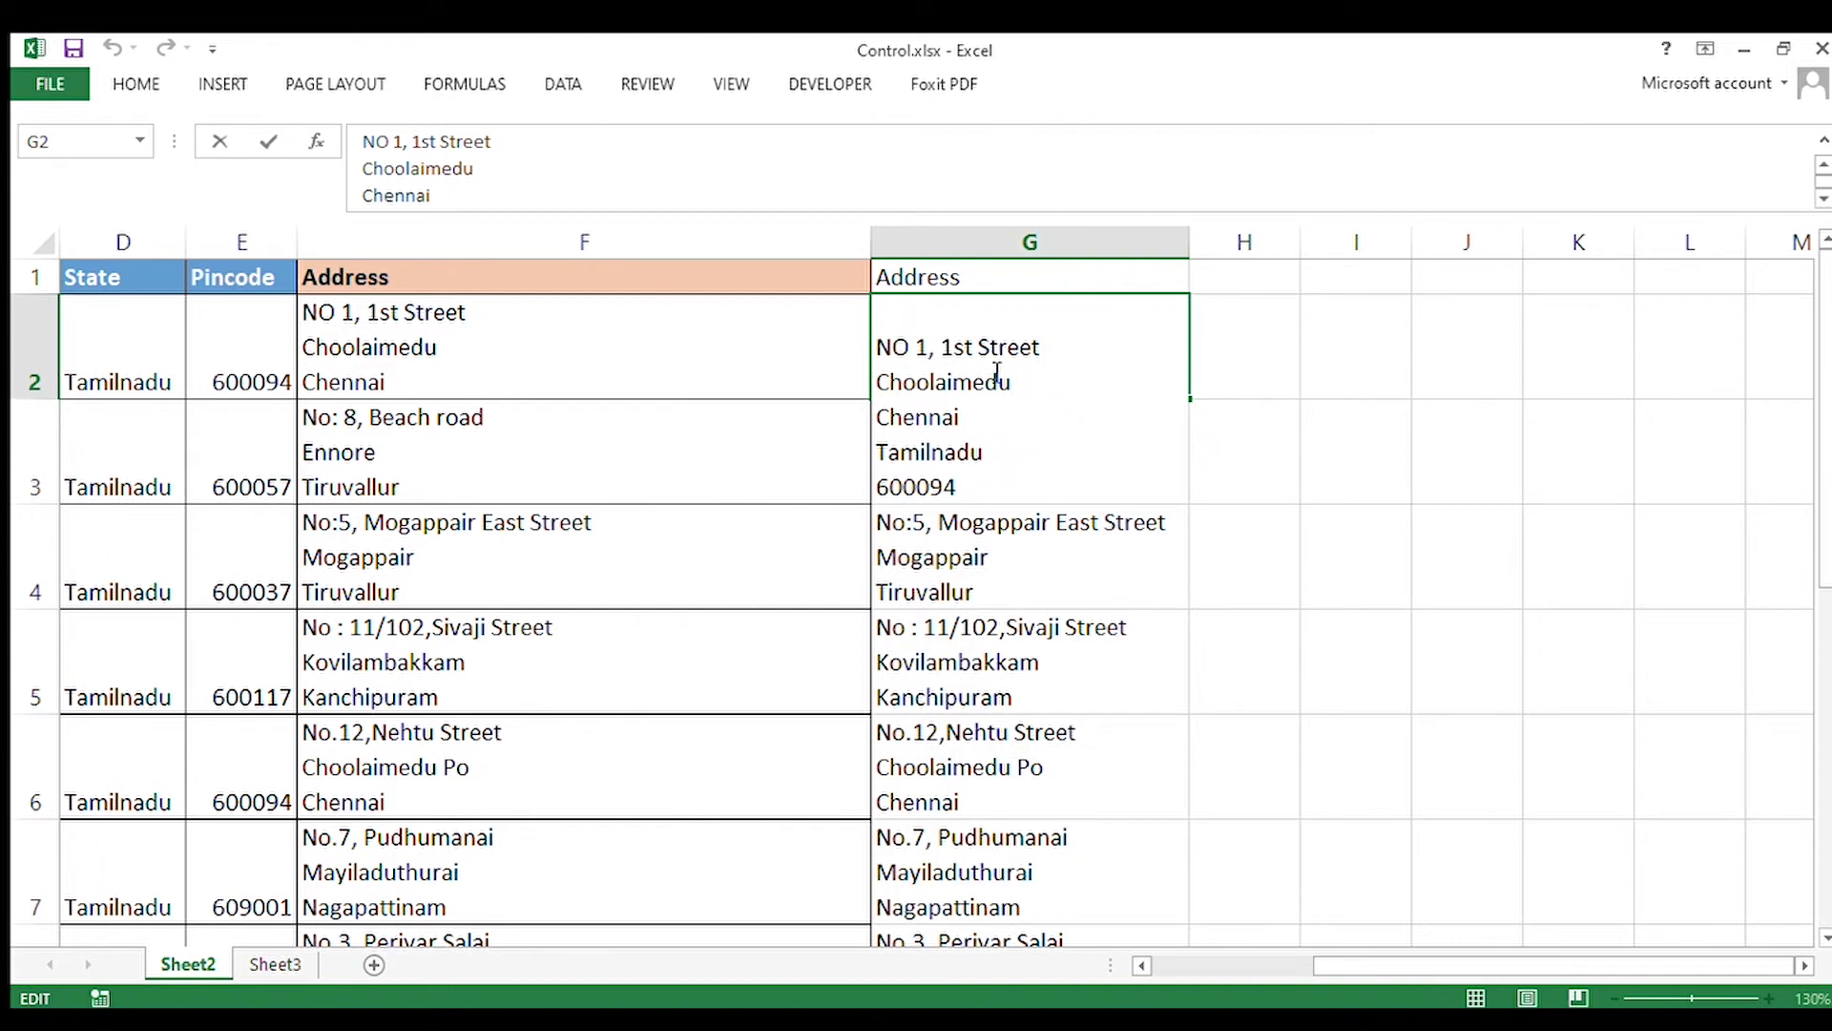
{"action": "key", "text": "Escape"}
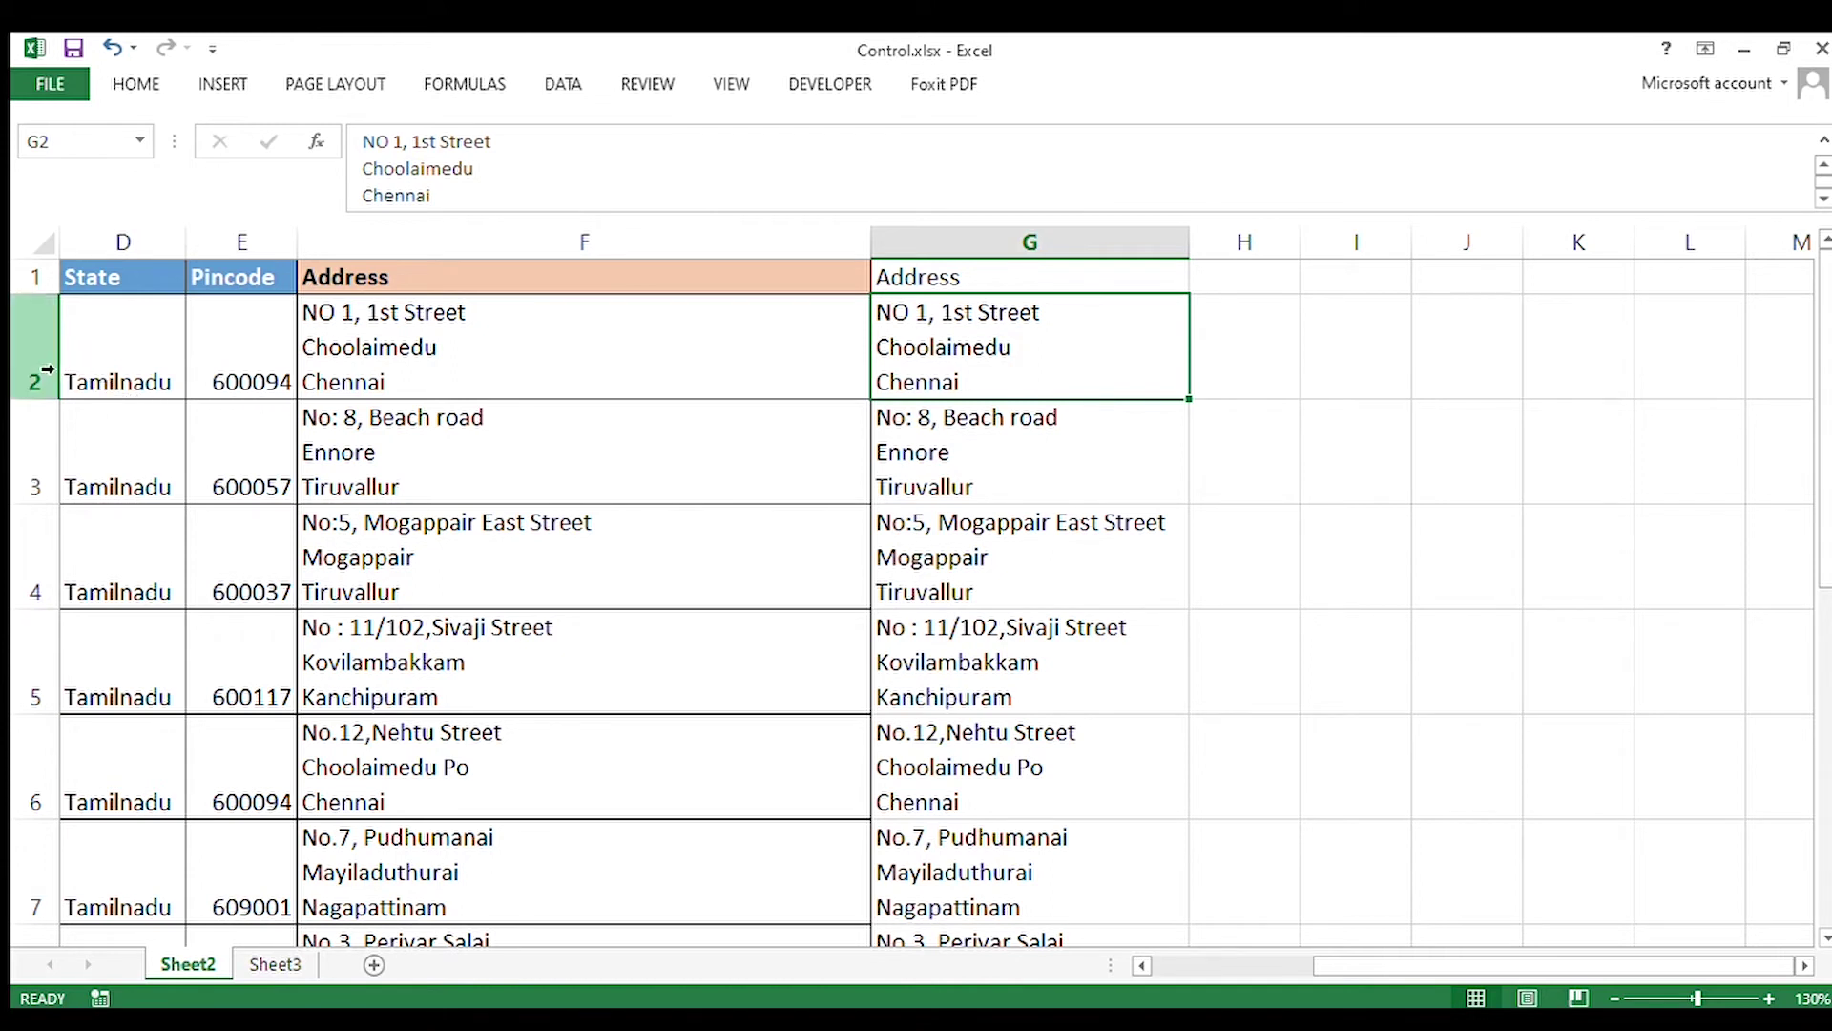
Step: Increase the height of rows 2 to 15 so all five address lines fit in columns F and G
{"action": "left_click_drag", "start_coordinate": [43, 370], "coordinate": [36, 546]}
{"action": "left_click", "coordinate": [994, 518]}
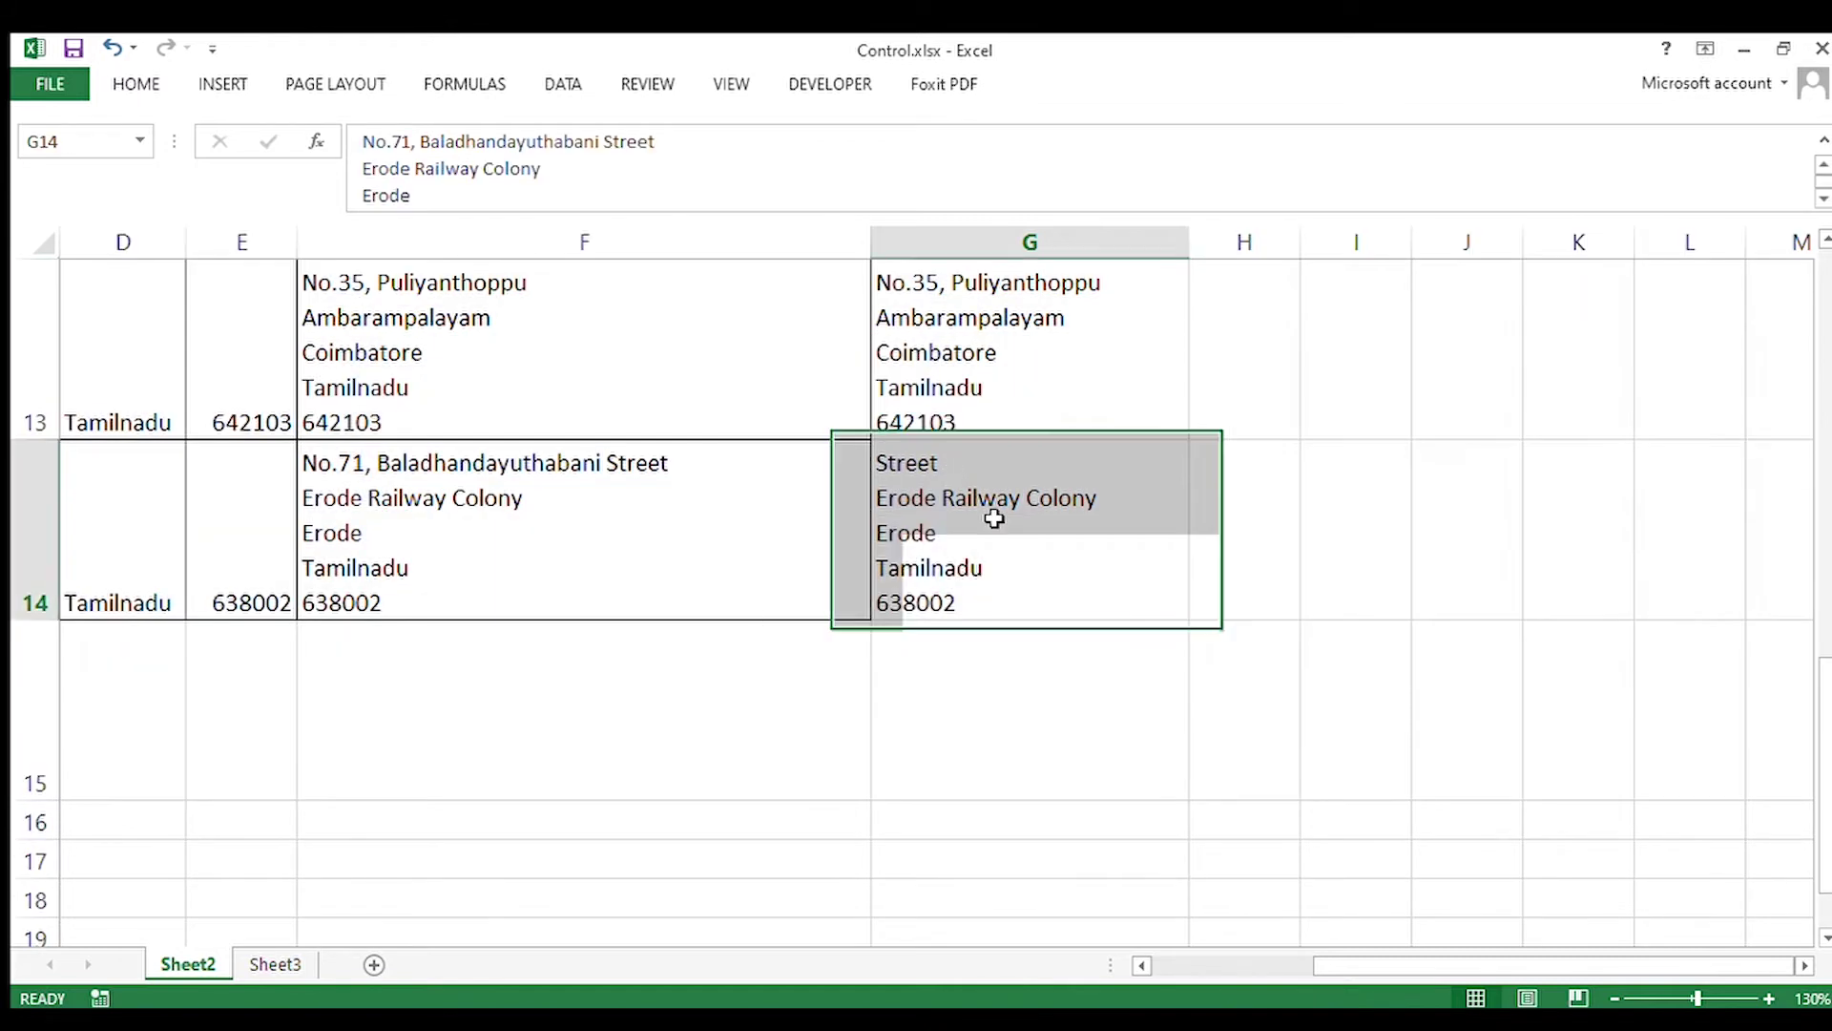
{"action": "key", "text": "ctrl+shift+Up"}
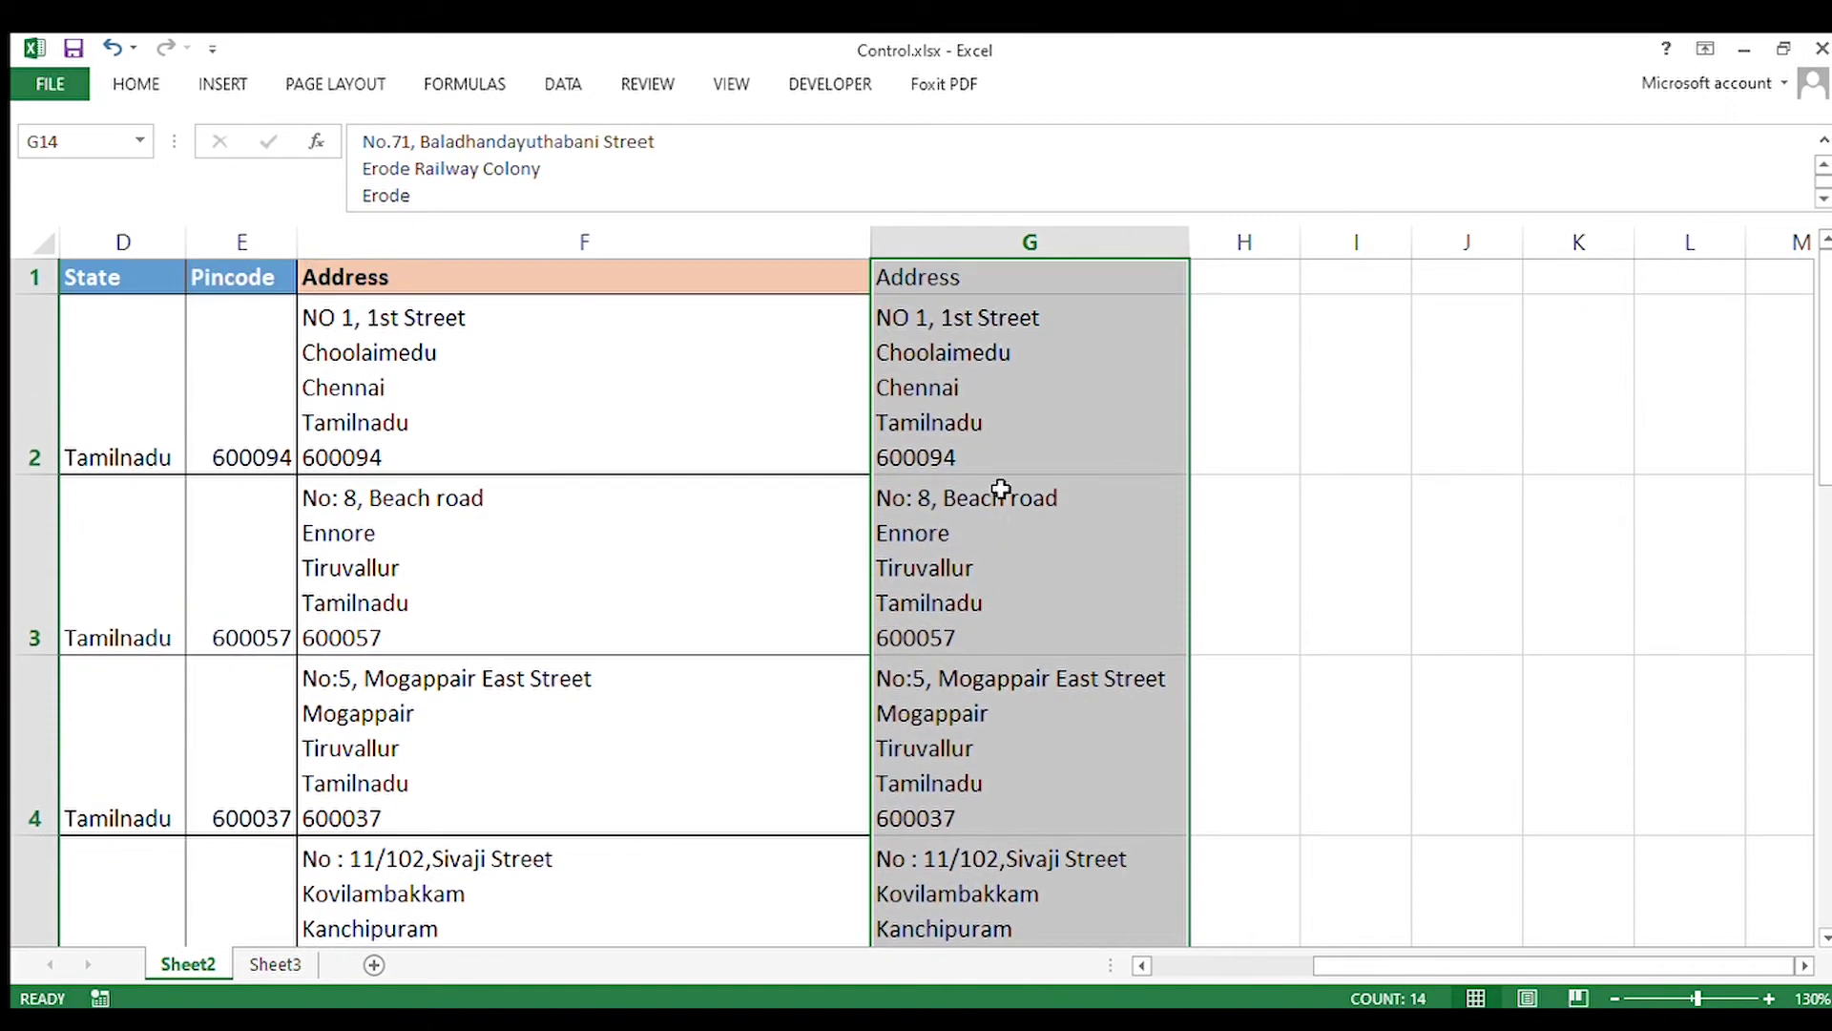
{"action": "left_click", "coordinate": [982, 383]}
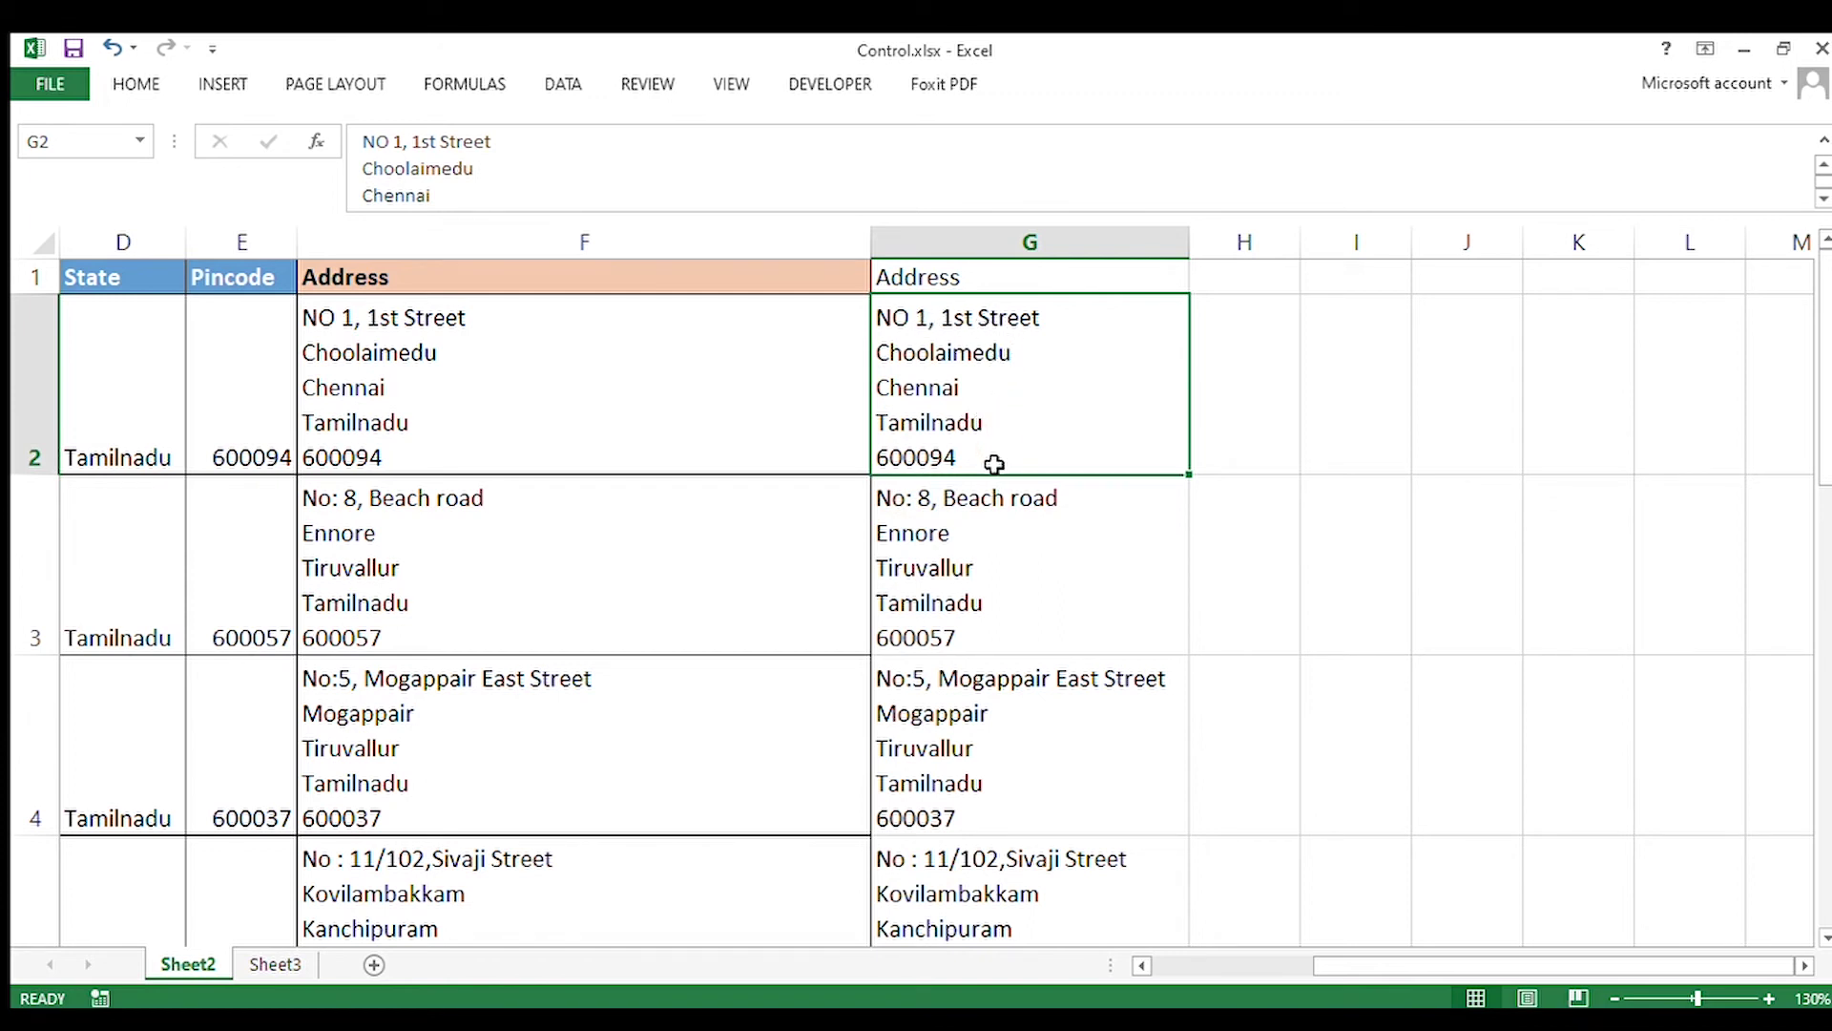
Step: Compare the separate address fields in row 2 with the combined addresses in F2 and G2
{"action": "key", "text": "Left"}
{"action": "key", "text": "Left"}
{"action": "key", "text": "Left"}
{"action": "key", "text": "Left"}
{"action": "key", "text": "Left"}
{"action": "key", "text": "Left"}
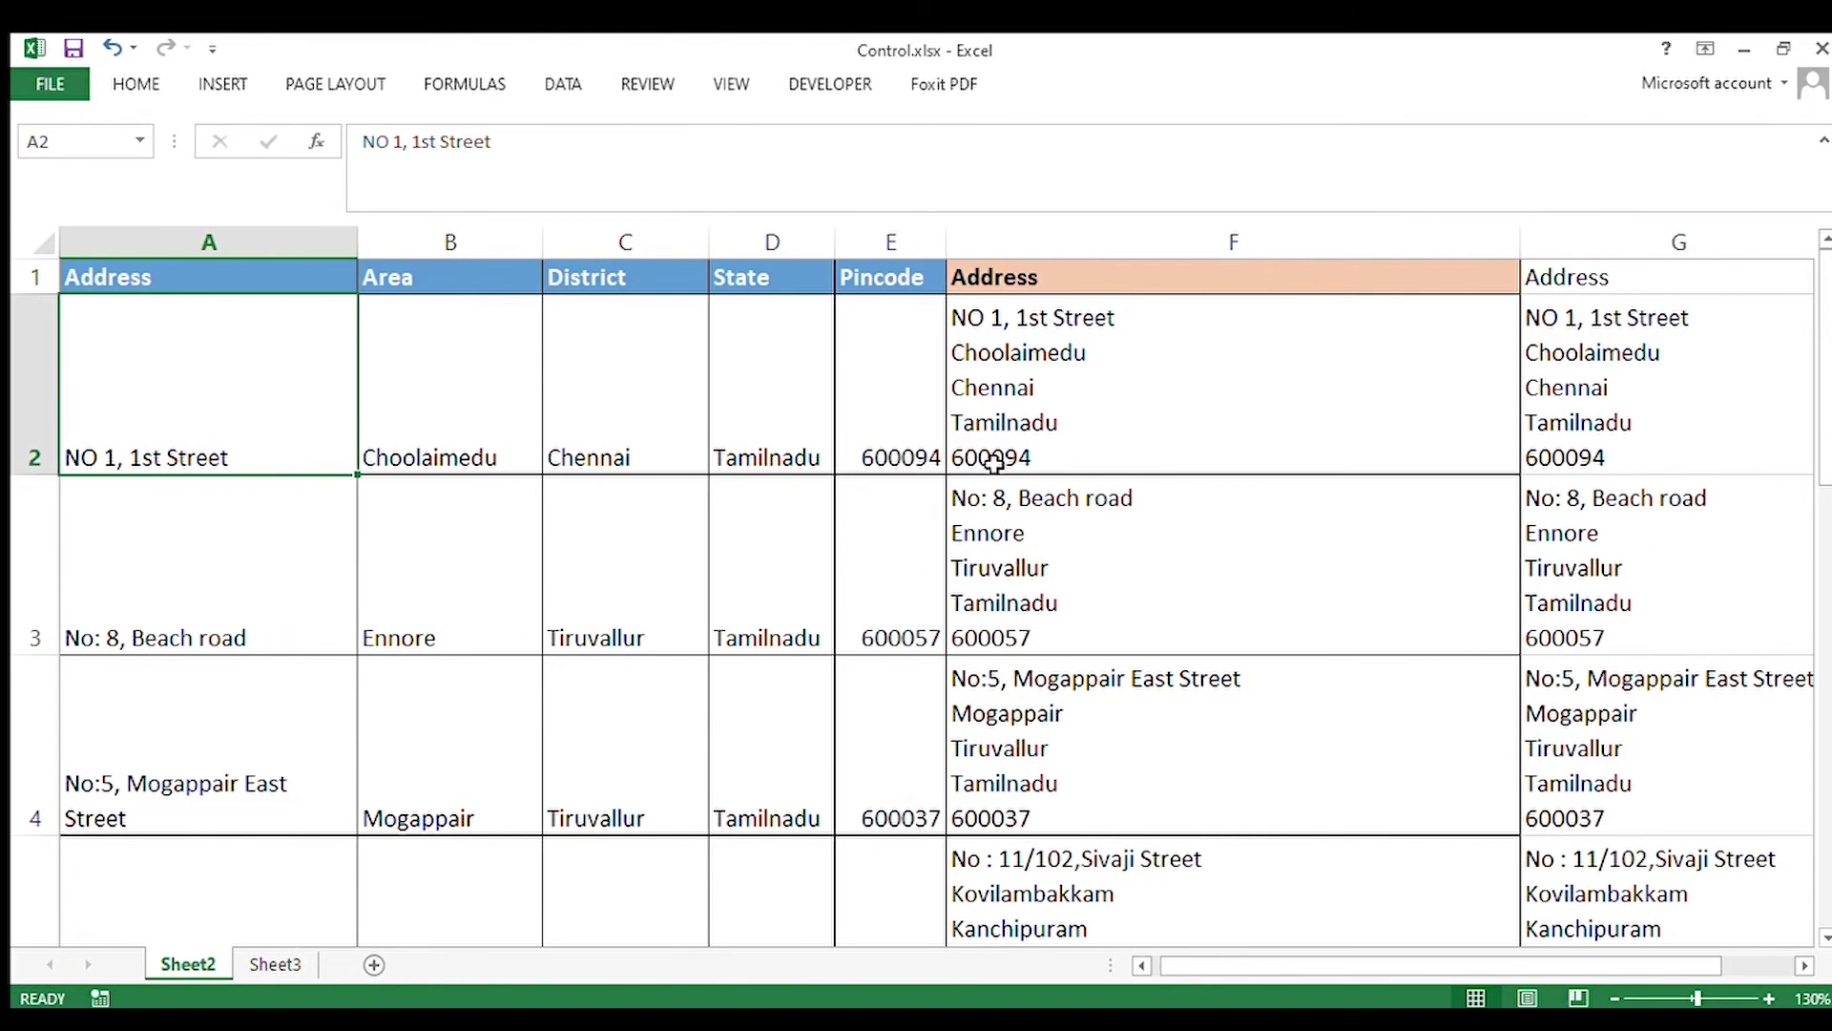
{"action": "key", "text": "Right"}
{"action": "key", "text": "Right"}
{"action": "key", "text": "Right"}
{"action": "key", "text": "Right"}
{"action": "key", "text": "Right"}
{"action": "key", "text": "Right"}
{"action": "key", "text": "Right"}
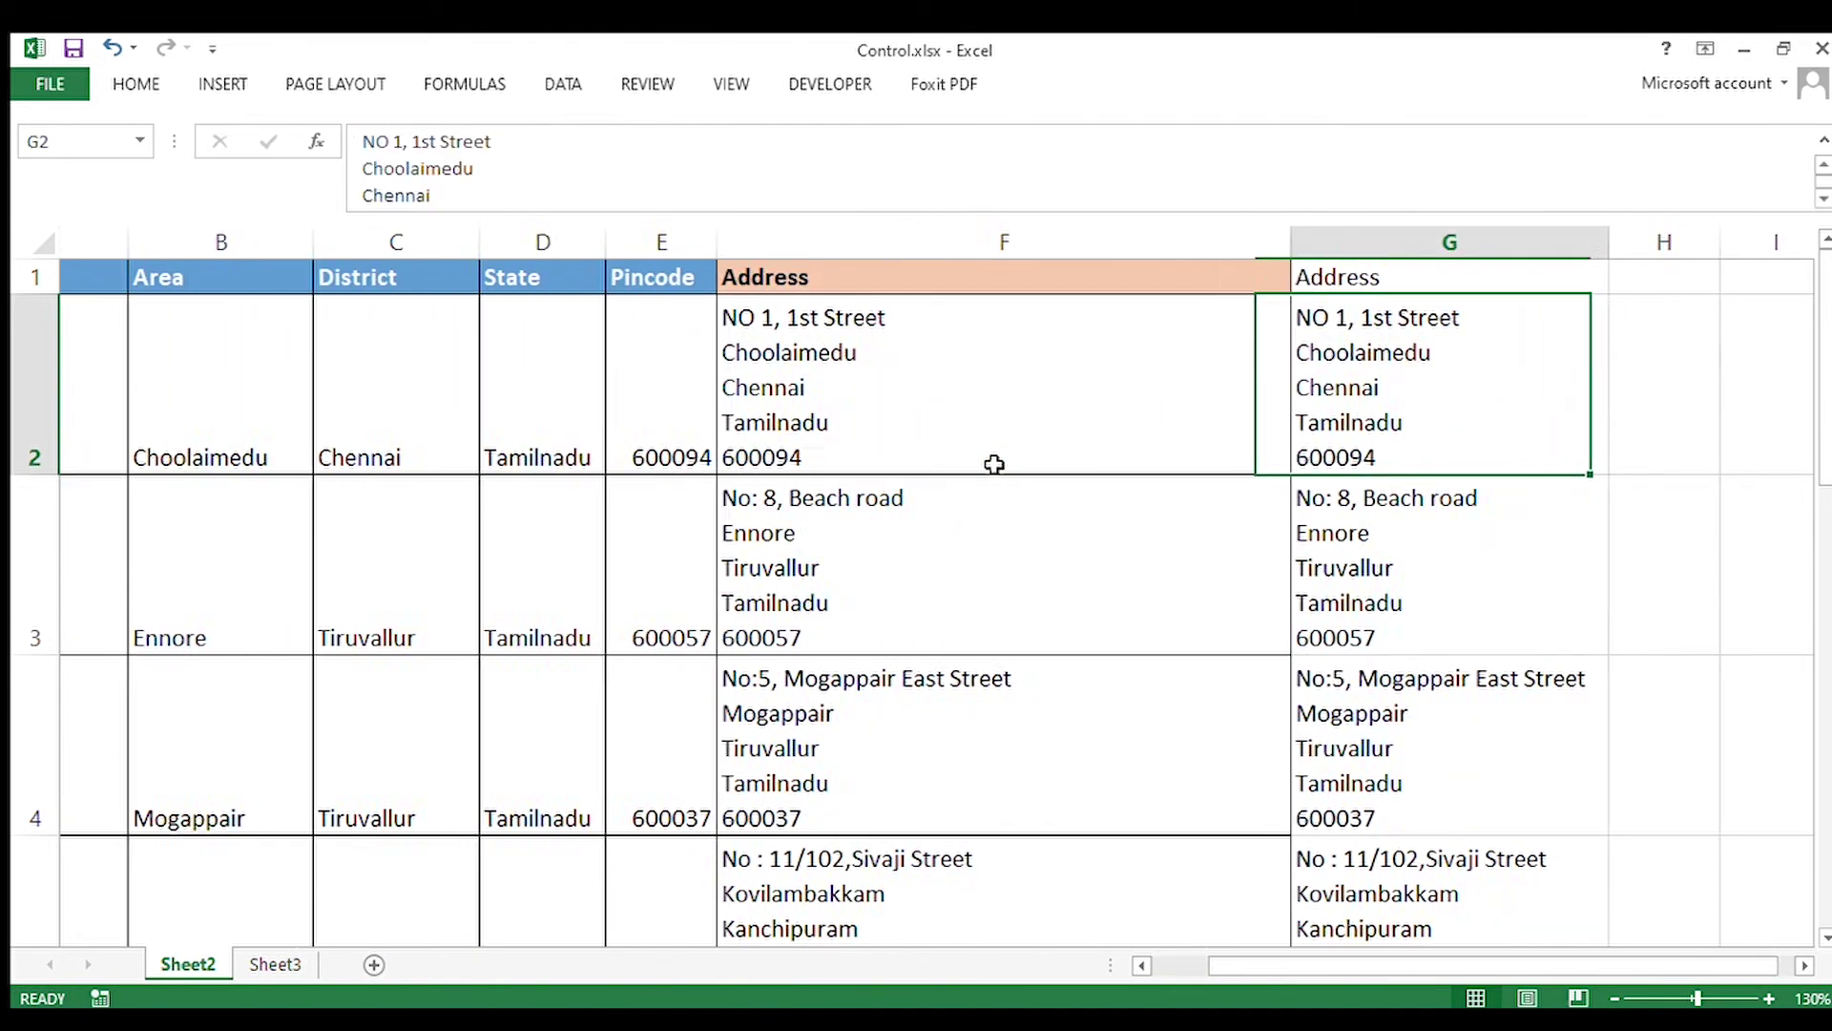
{"action": "key", "text": "Left"}
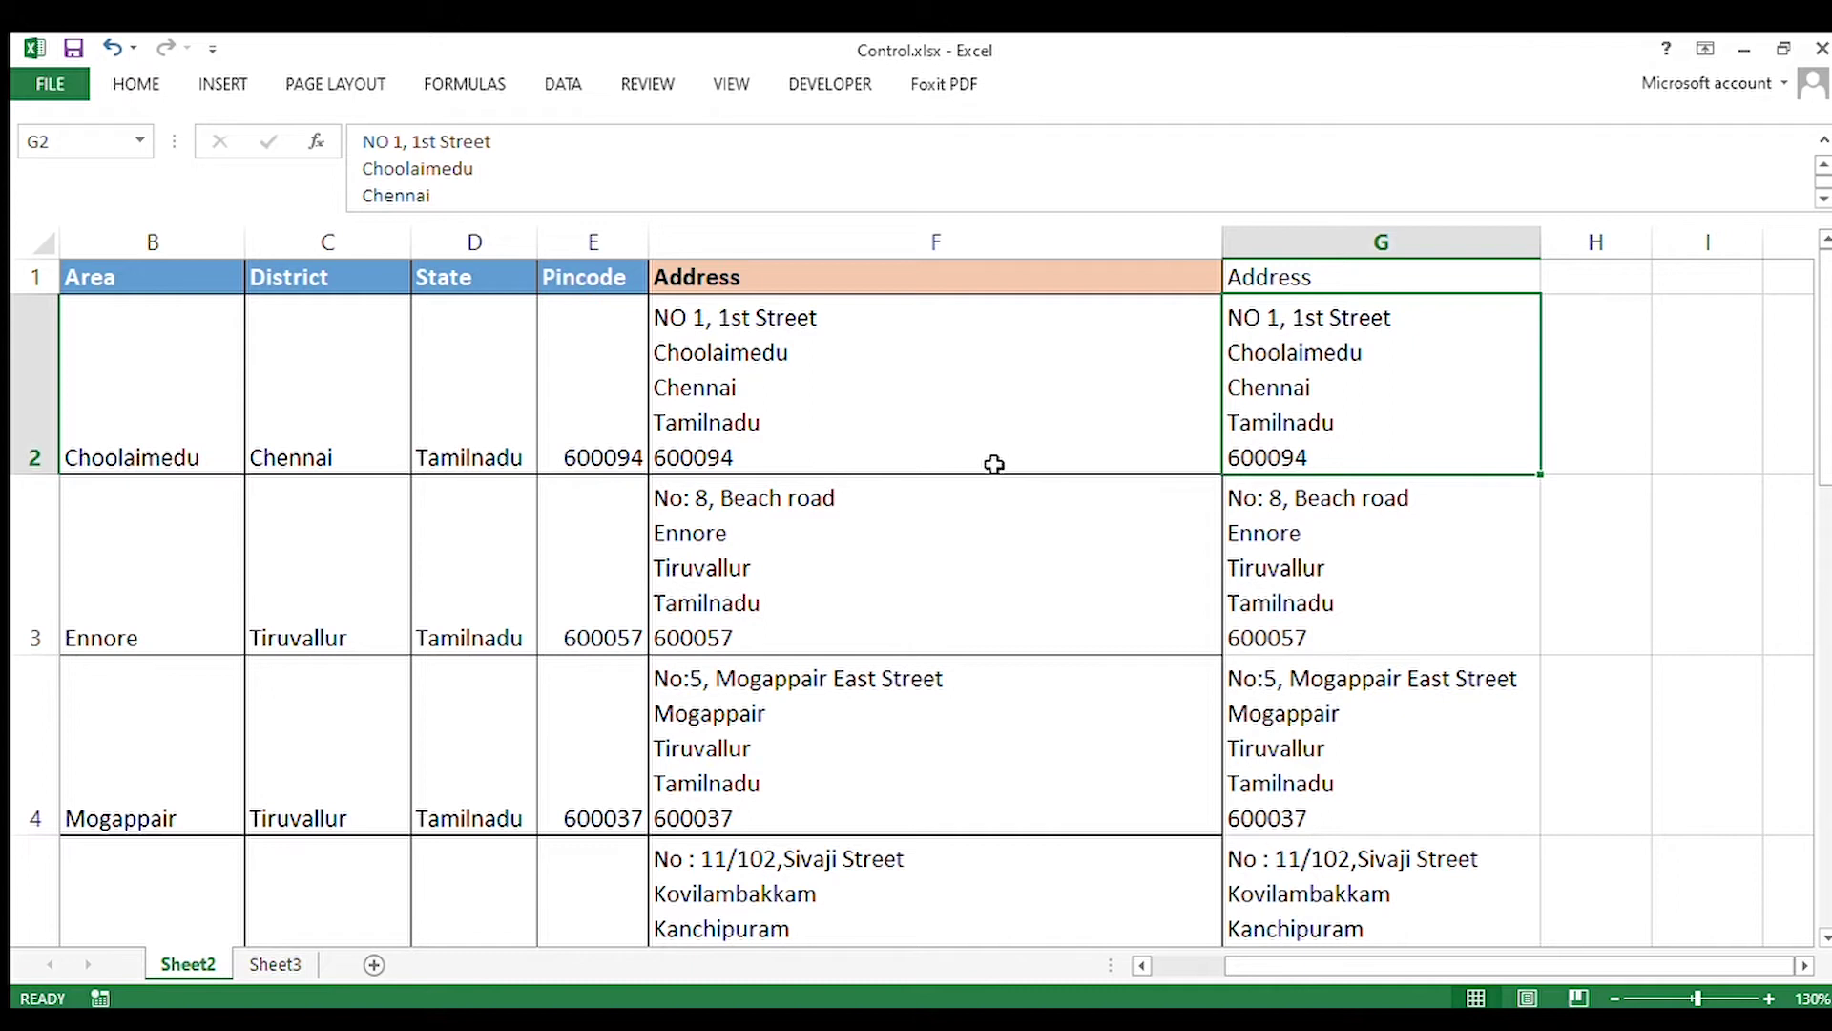
Step: Compare the multi-line addresses on Sheet3 with the separate area, district, state and pincode cells B2:E2 on Sheet2
{"action": "left_click", "coordinate": [271, 964]}
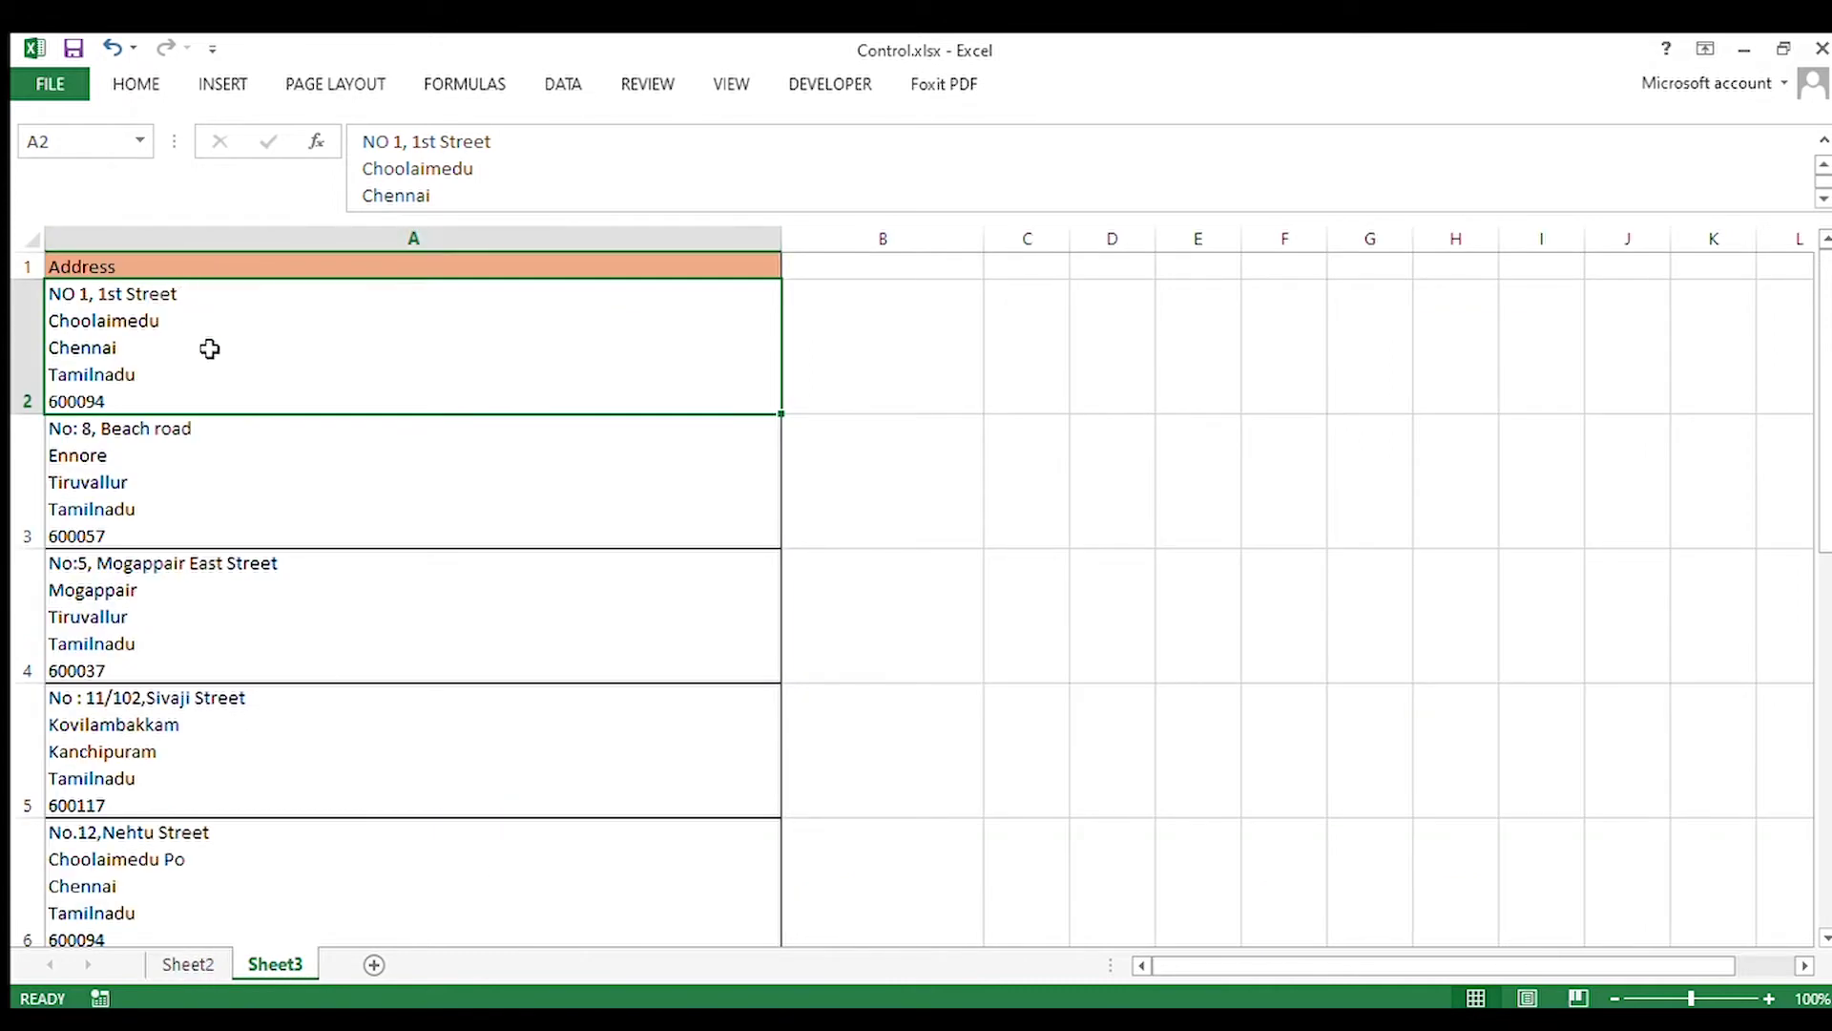
{"action": "left_click", "coordinate": [898, 336]}
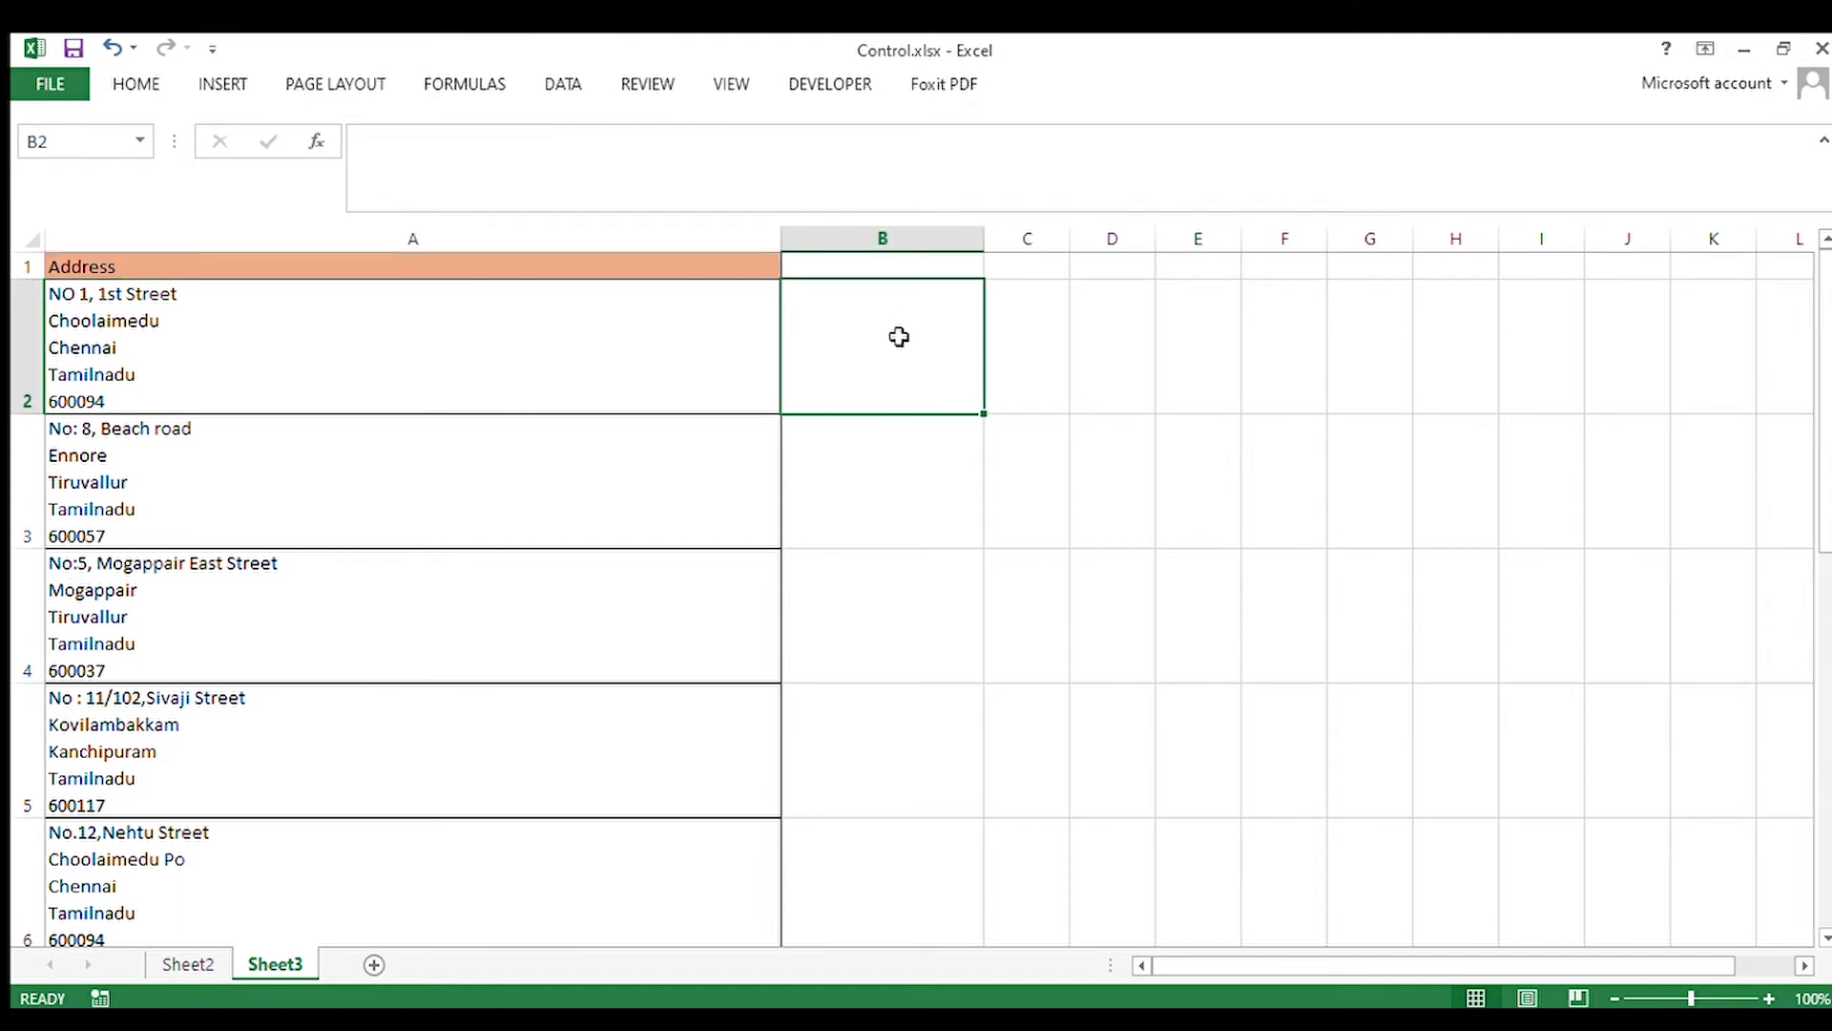
{"action": "left_click", "coordinate": [1031, 359]}
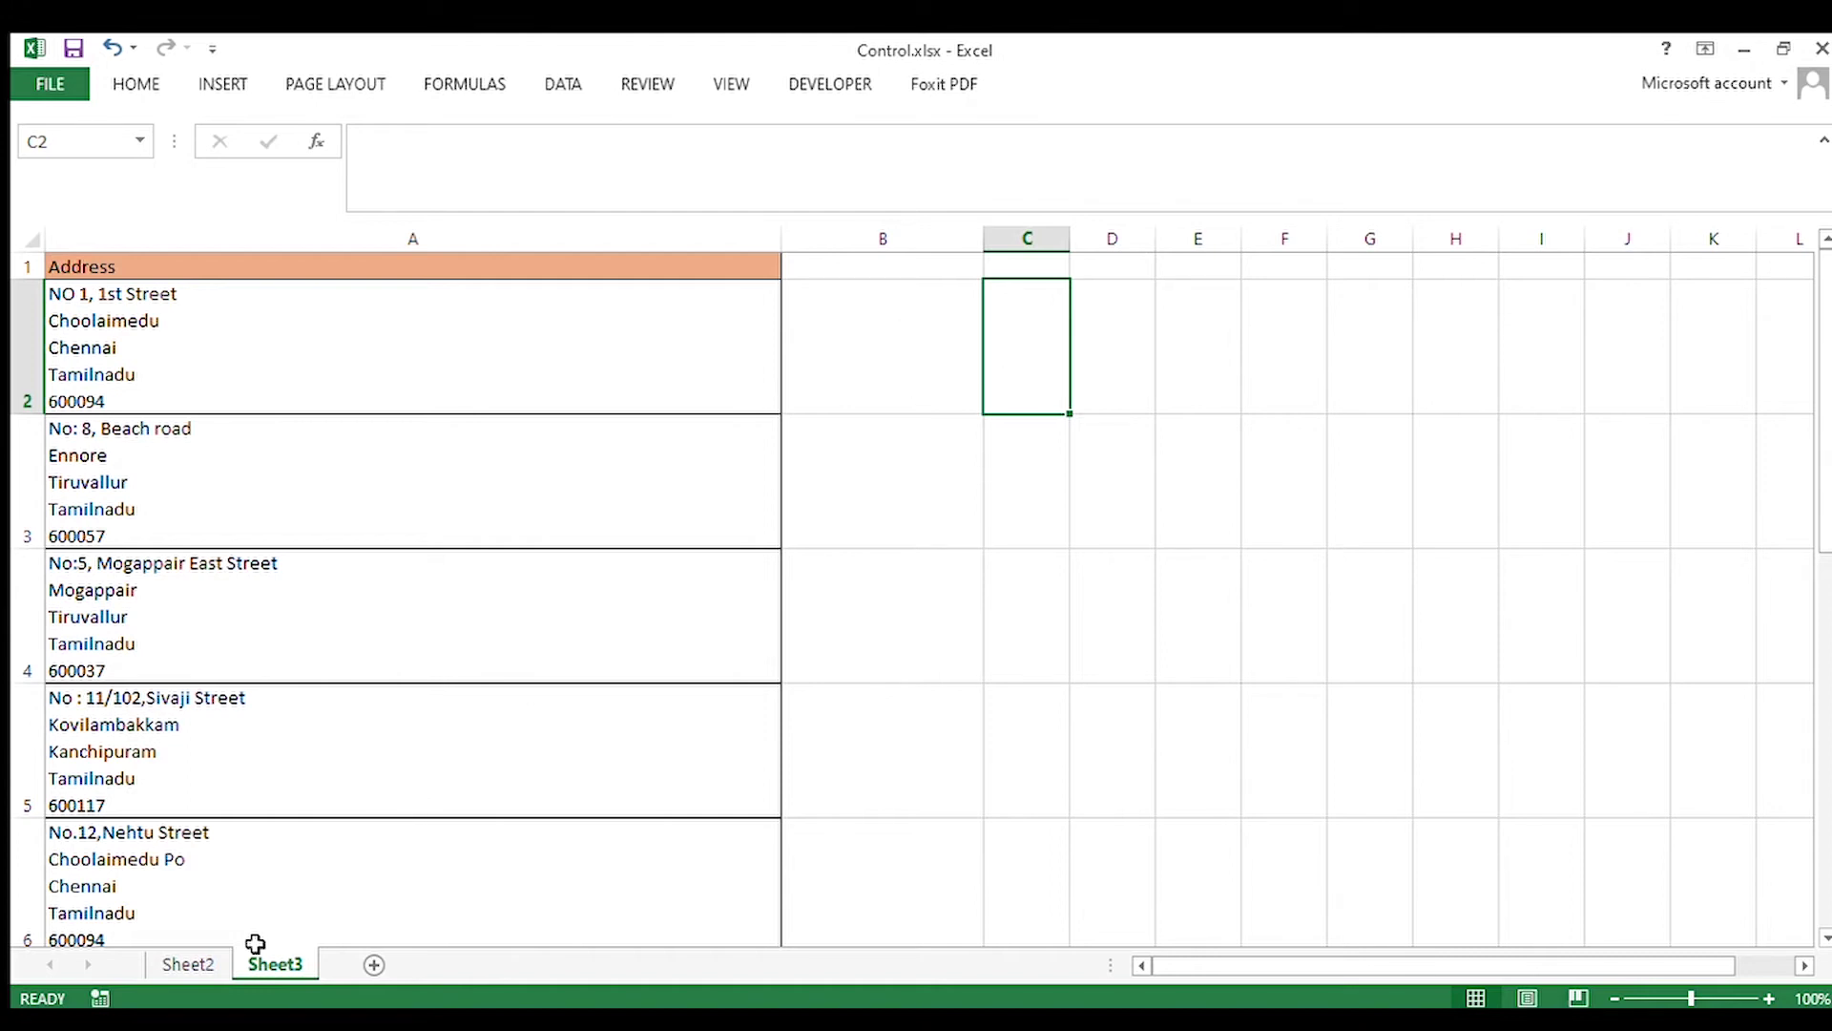
{"action": "left_click", "coordinate": [210, 964]}
{"action": "left_click_drag", "start_coordinate": [176, 413], "coordinate": [578, 415]}
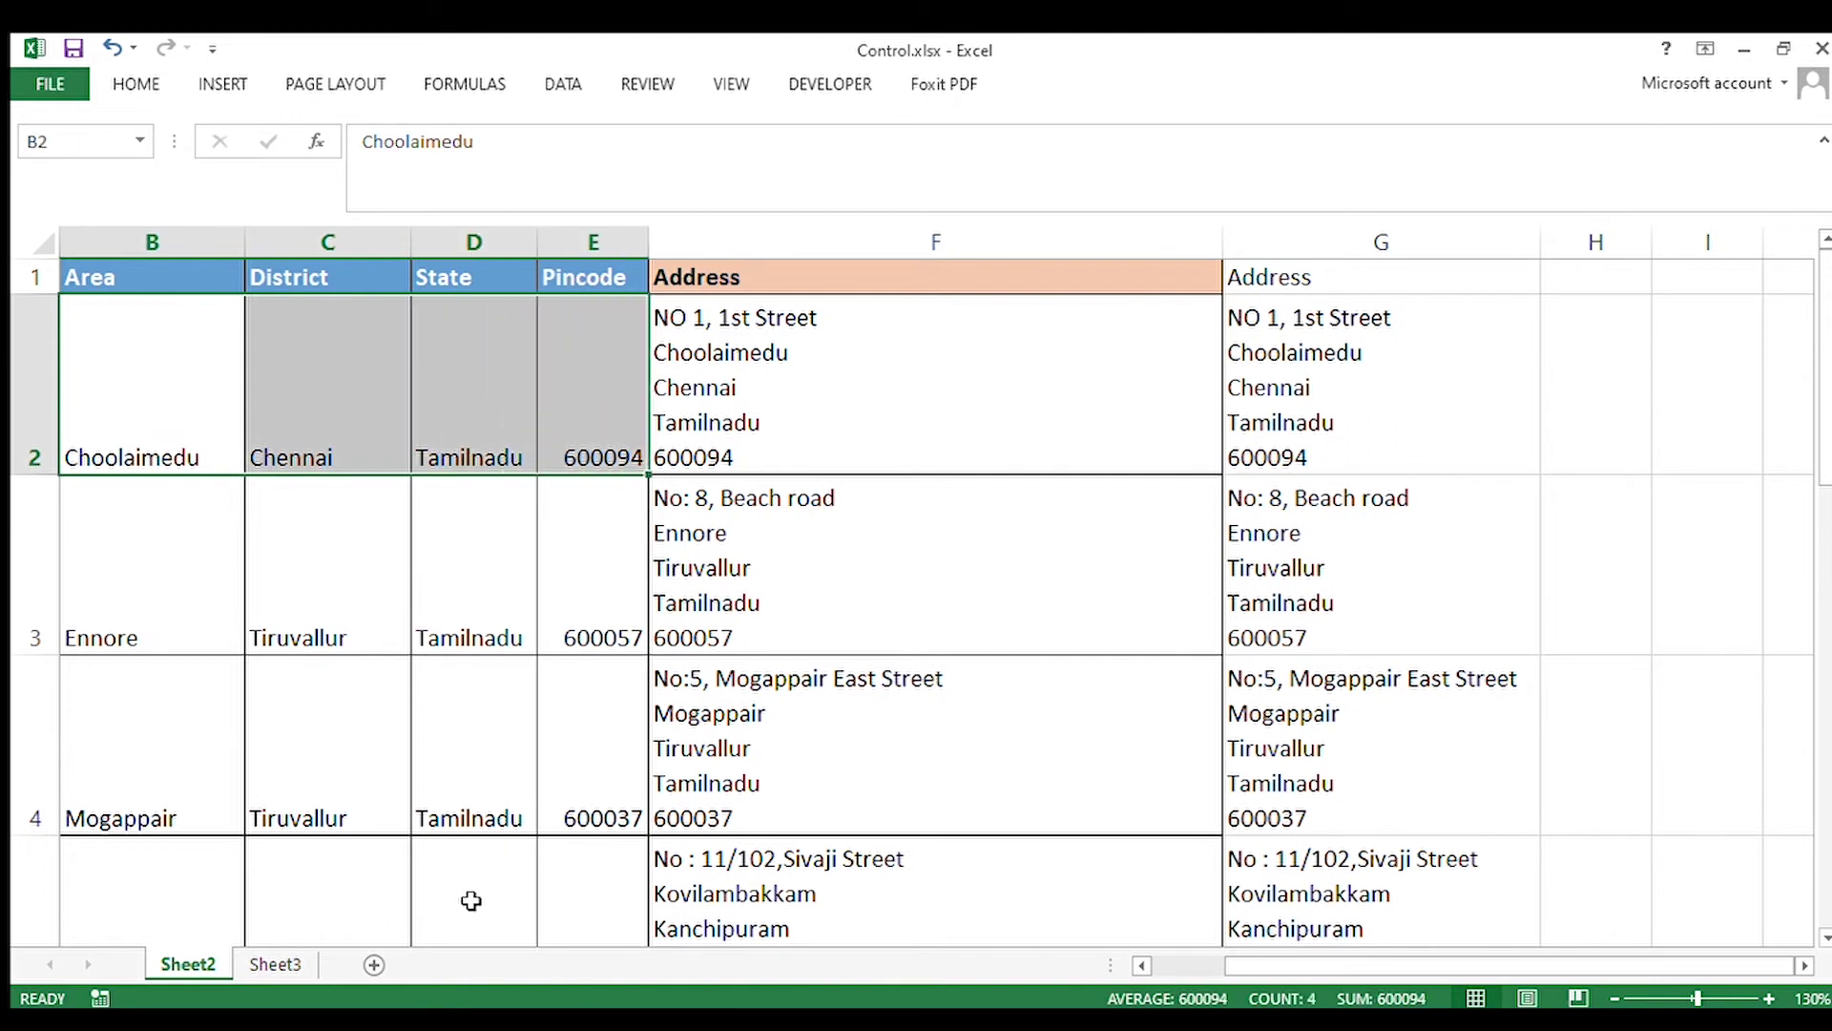
{"action": "left_click", "coordinate": [275, 964]}
{"action": "left_click", "coordinate": [911, 394]}
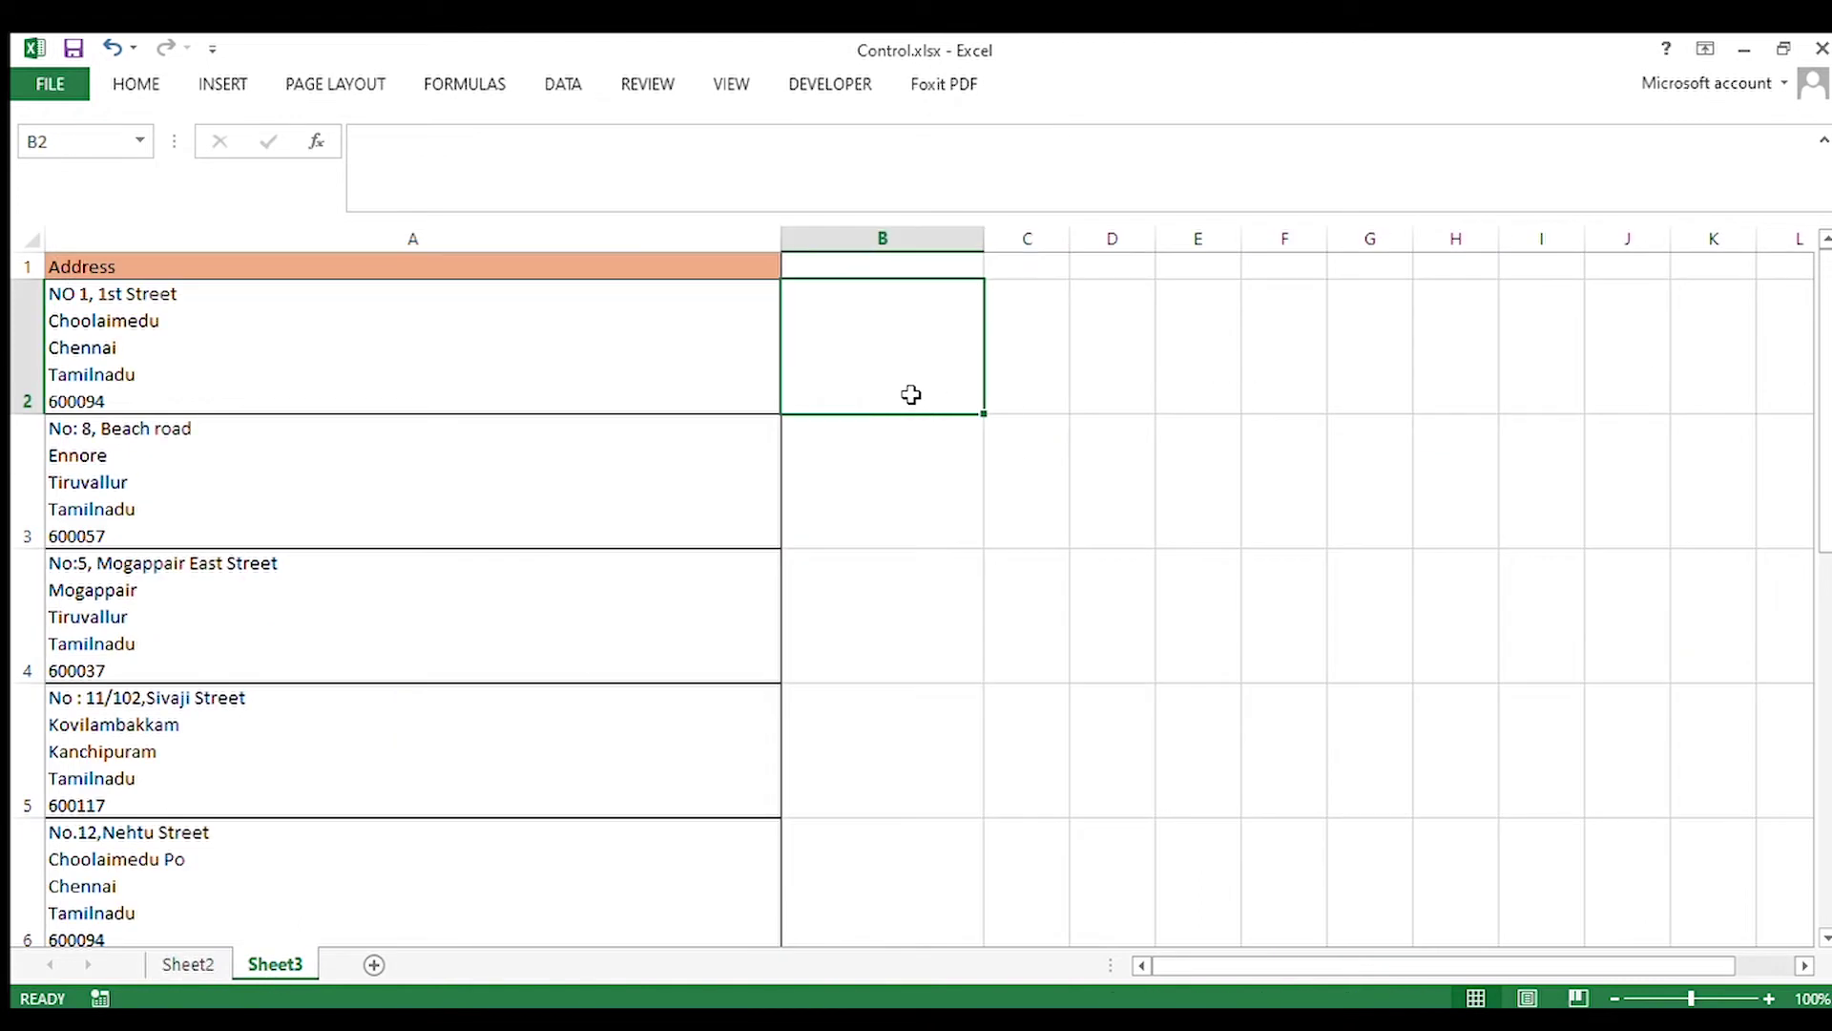
Step: Try turning off text wrapping for the address in cell A2 of Sheet3
{"action": "left_click", "coordinate": [578, 339]}
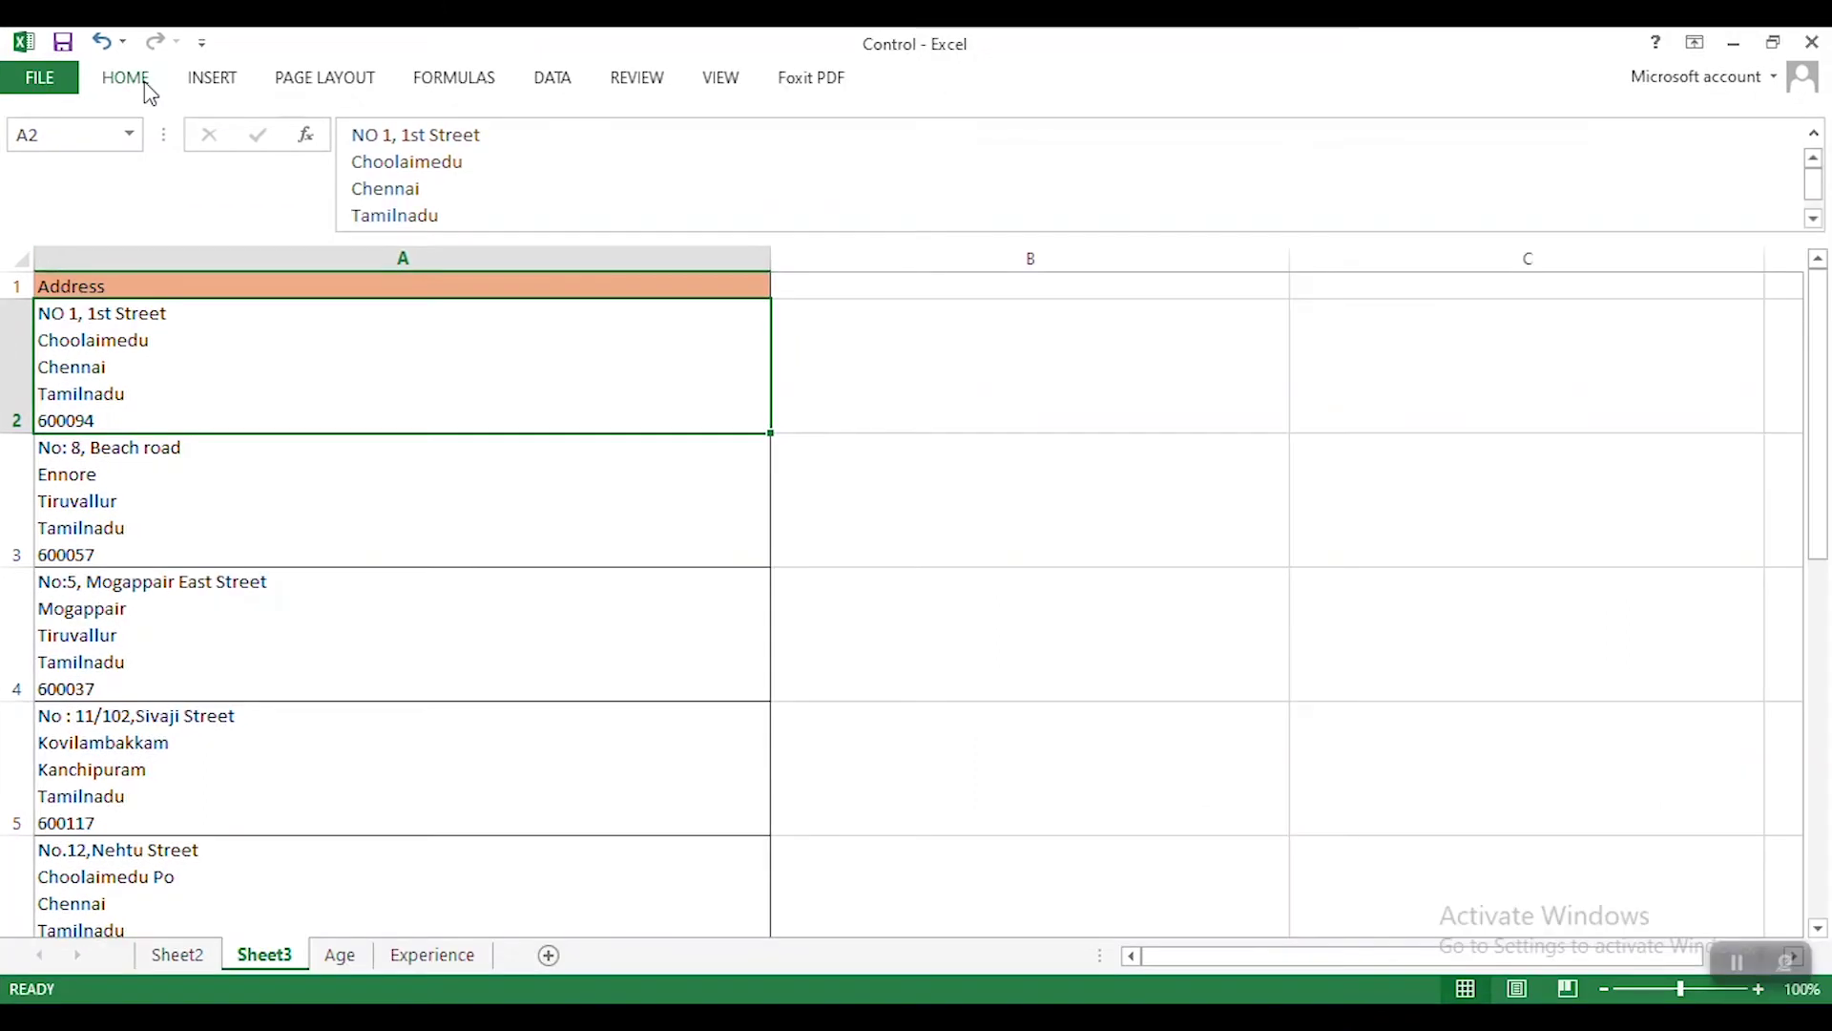
{"action": "left_click", "coordinate": [145, 82]}
{"action": "left_click", "coordinate": [723, 125]}
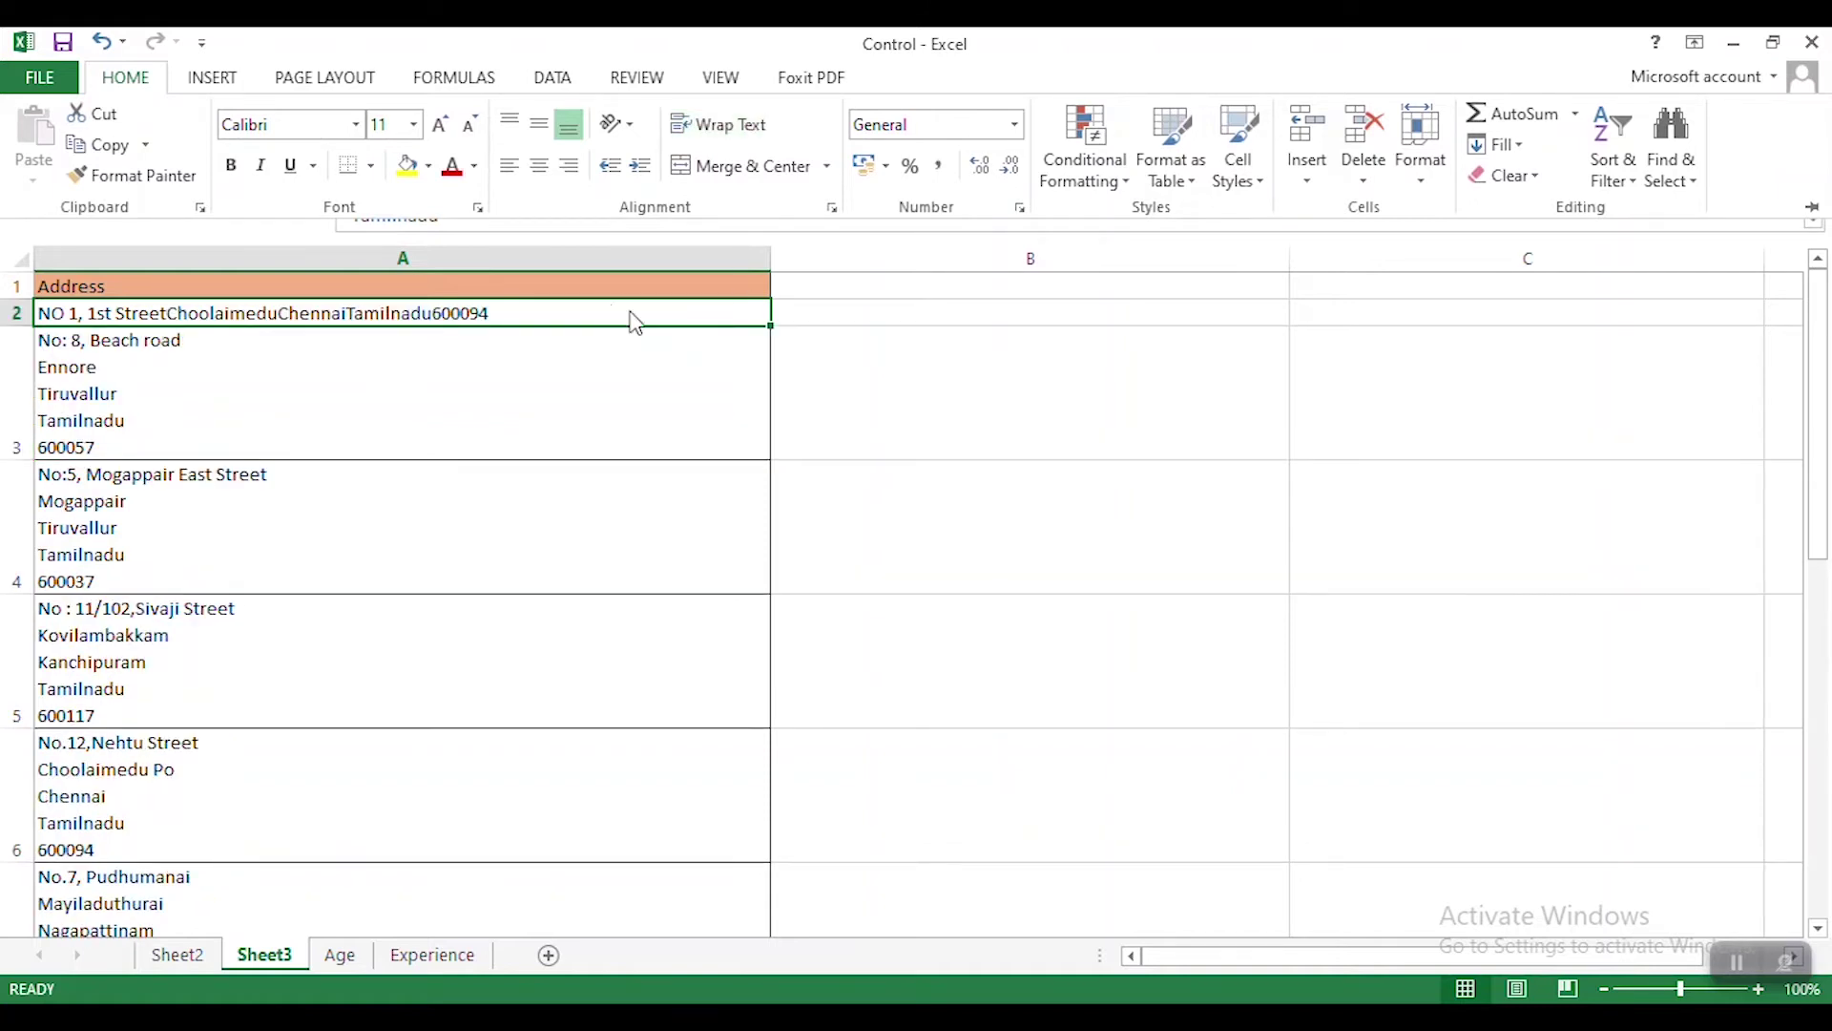
{"action": "left_click", "coordinate": [823, 302]}
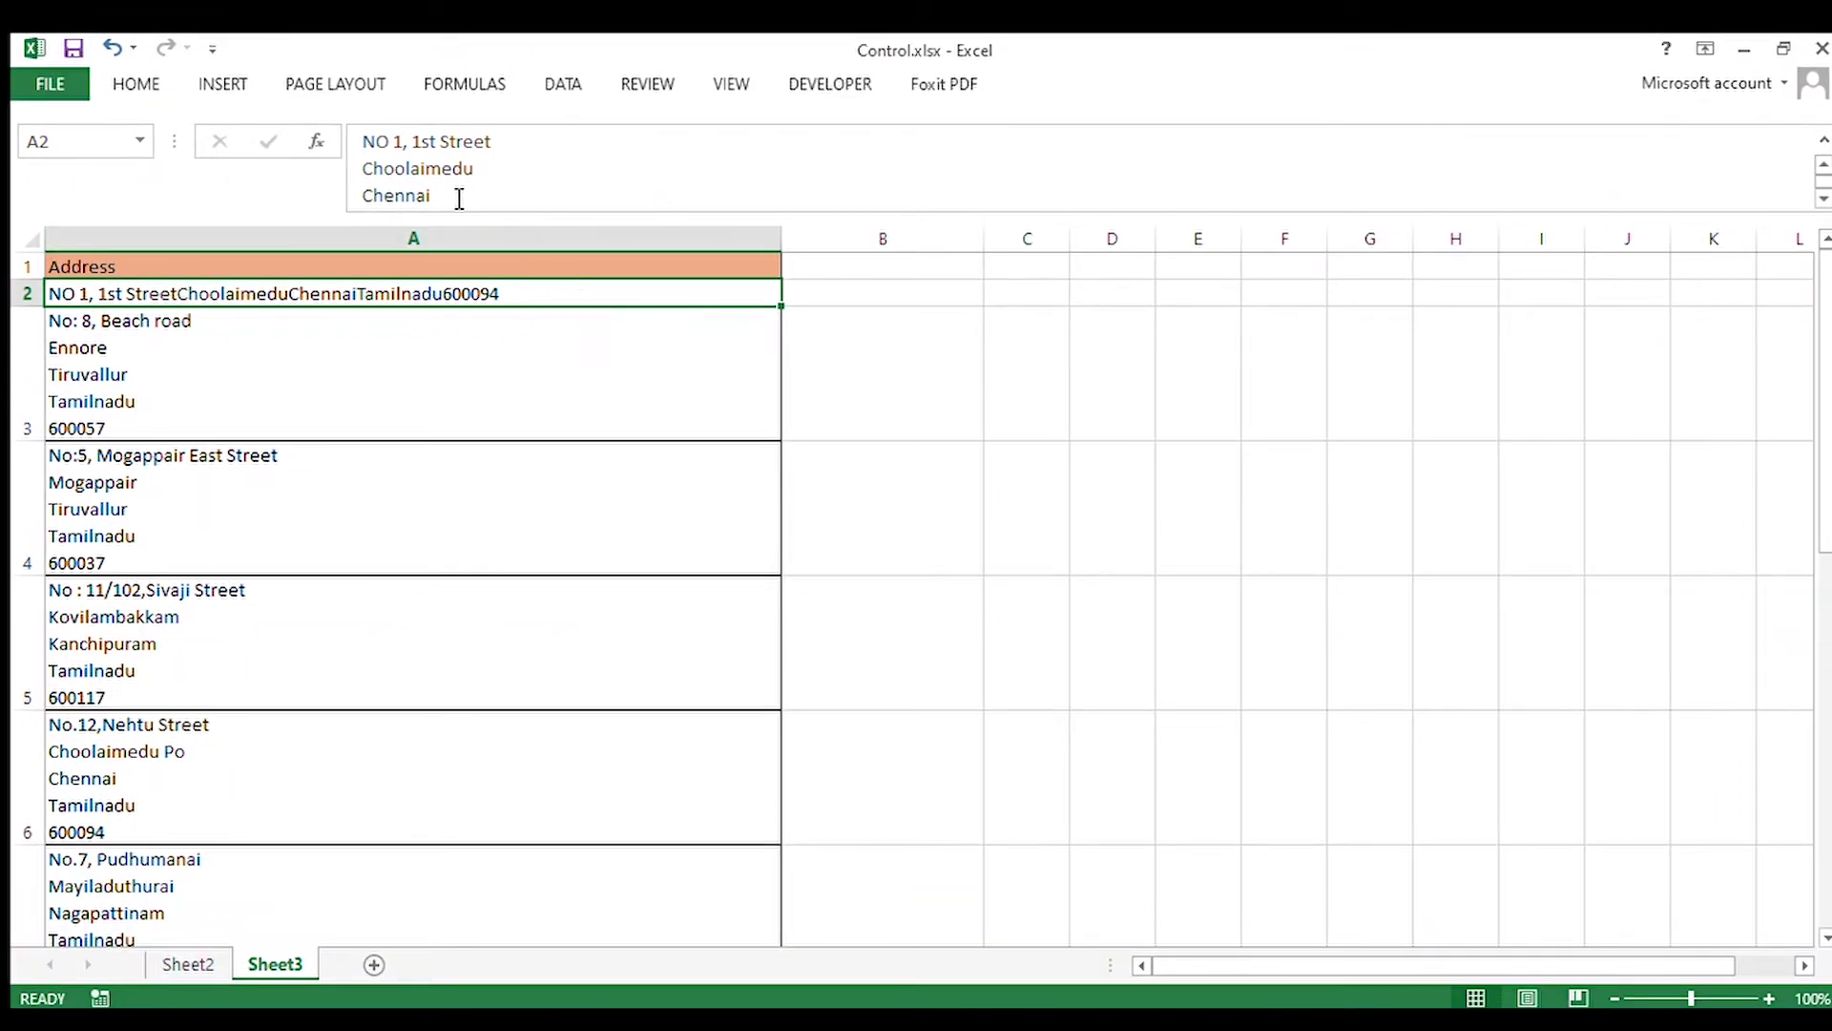
Step: Inspect the individual lines of the address stored in A2 and leave its content unedited
{"action": "left_click_drag", "start_coordinate": [459, 198], "coordinate": [361, 141]}
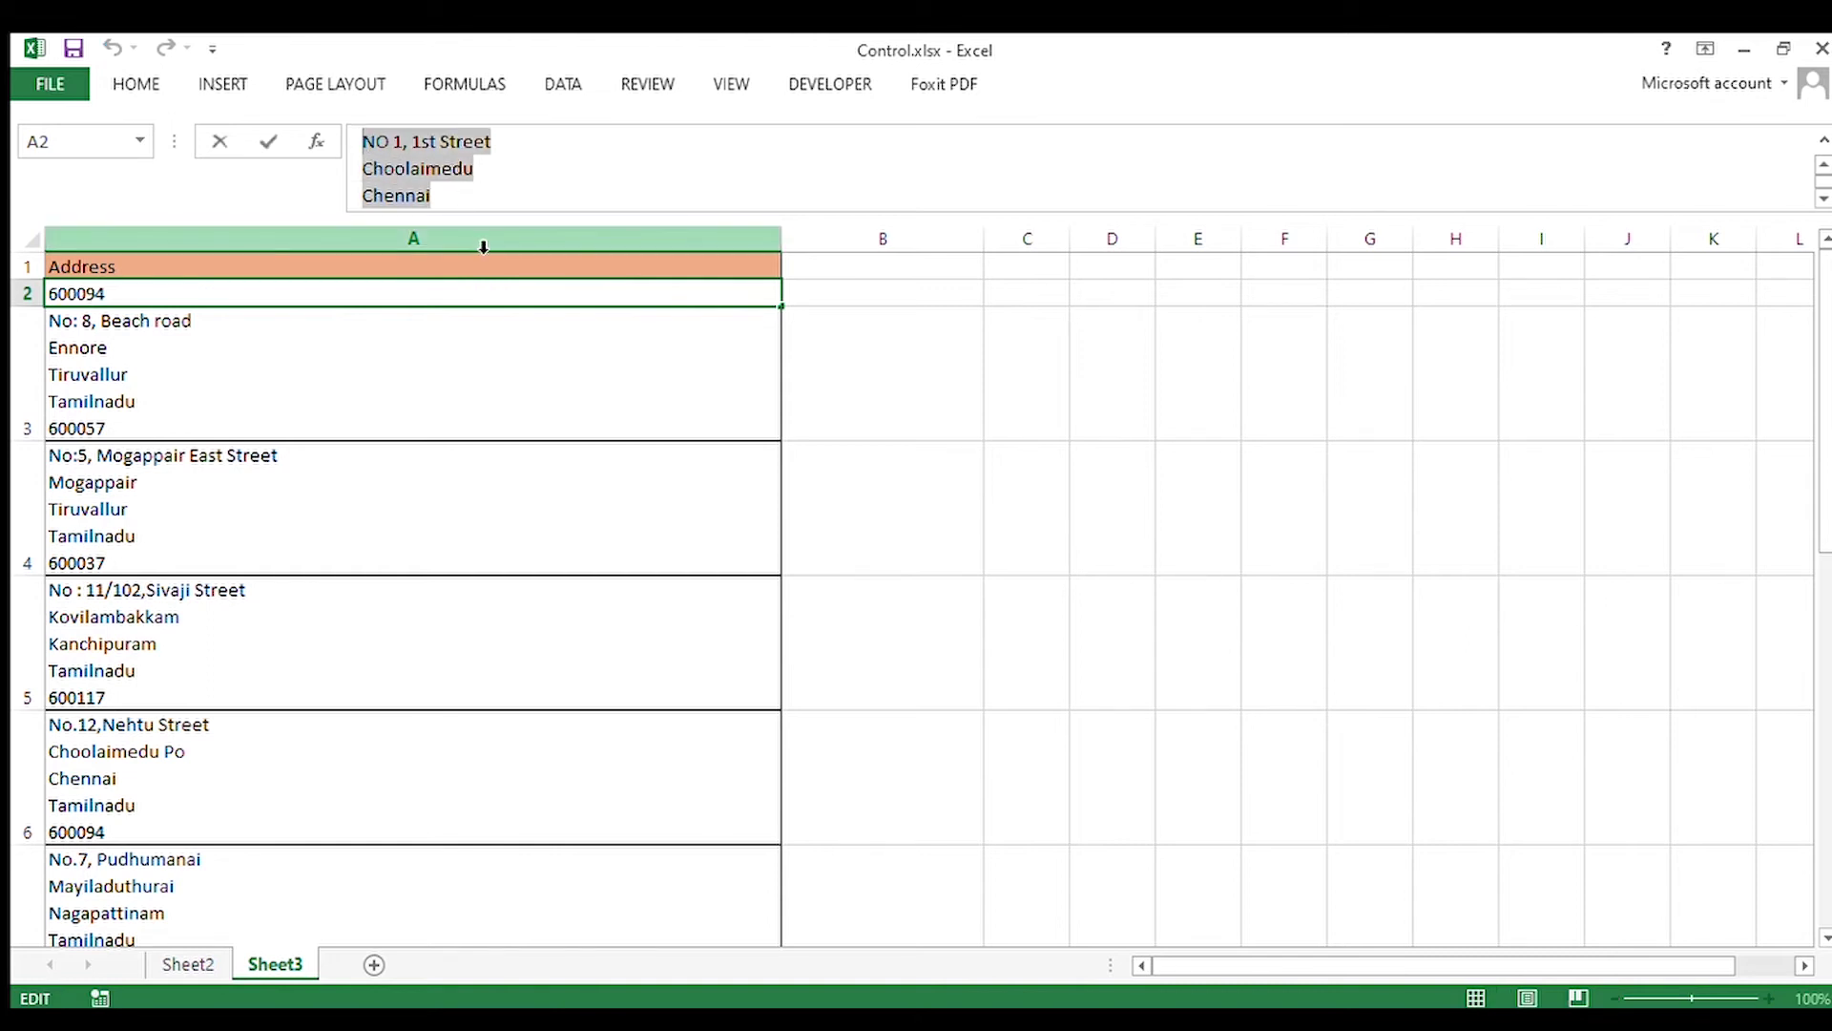
{"action": "key", "text": "Escape"}
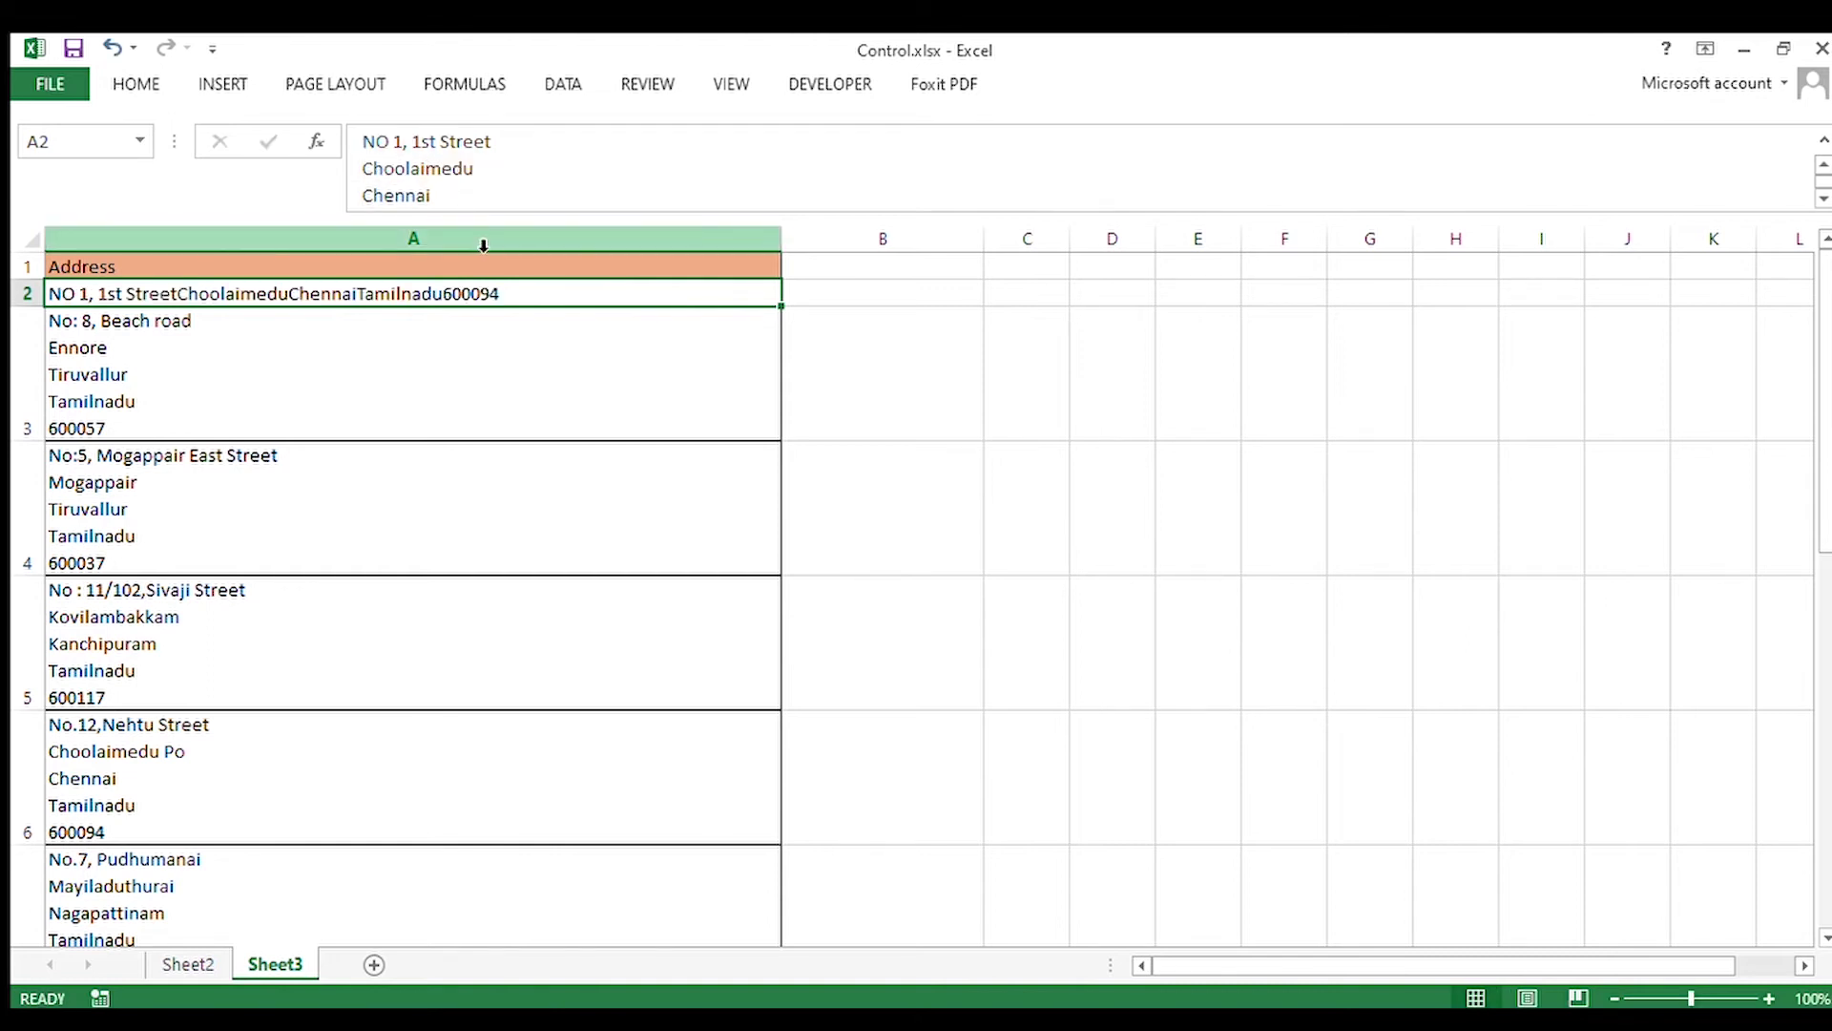
{"action": "left_click", "coordinate": [455, 196]}
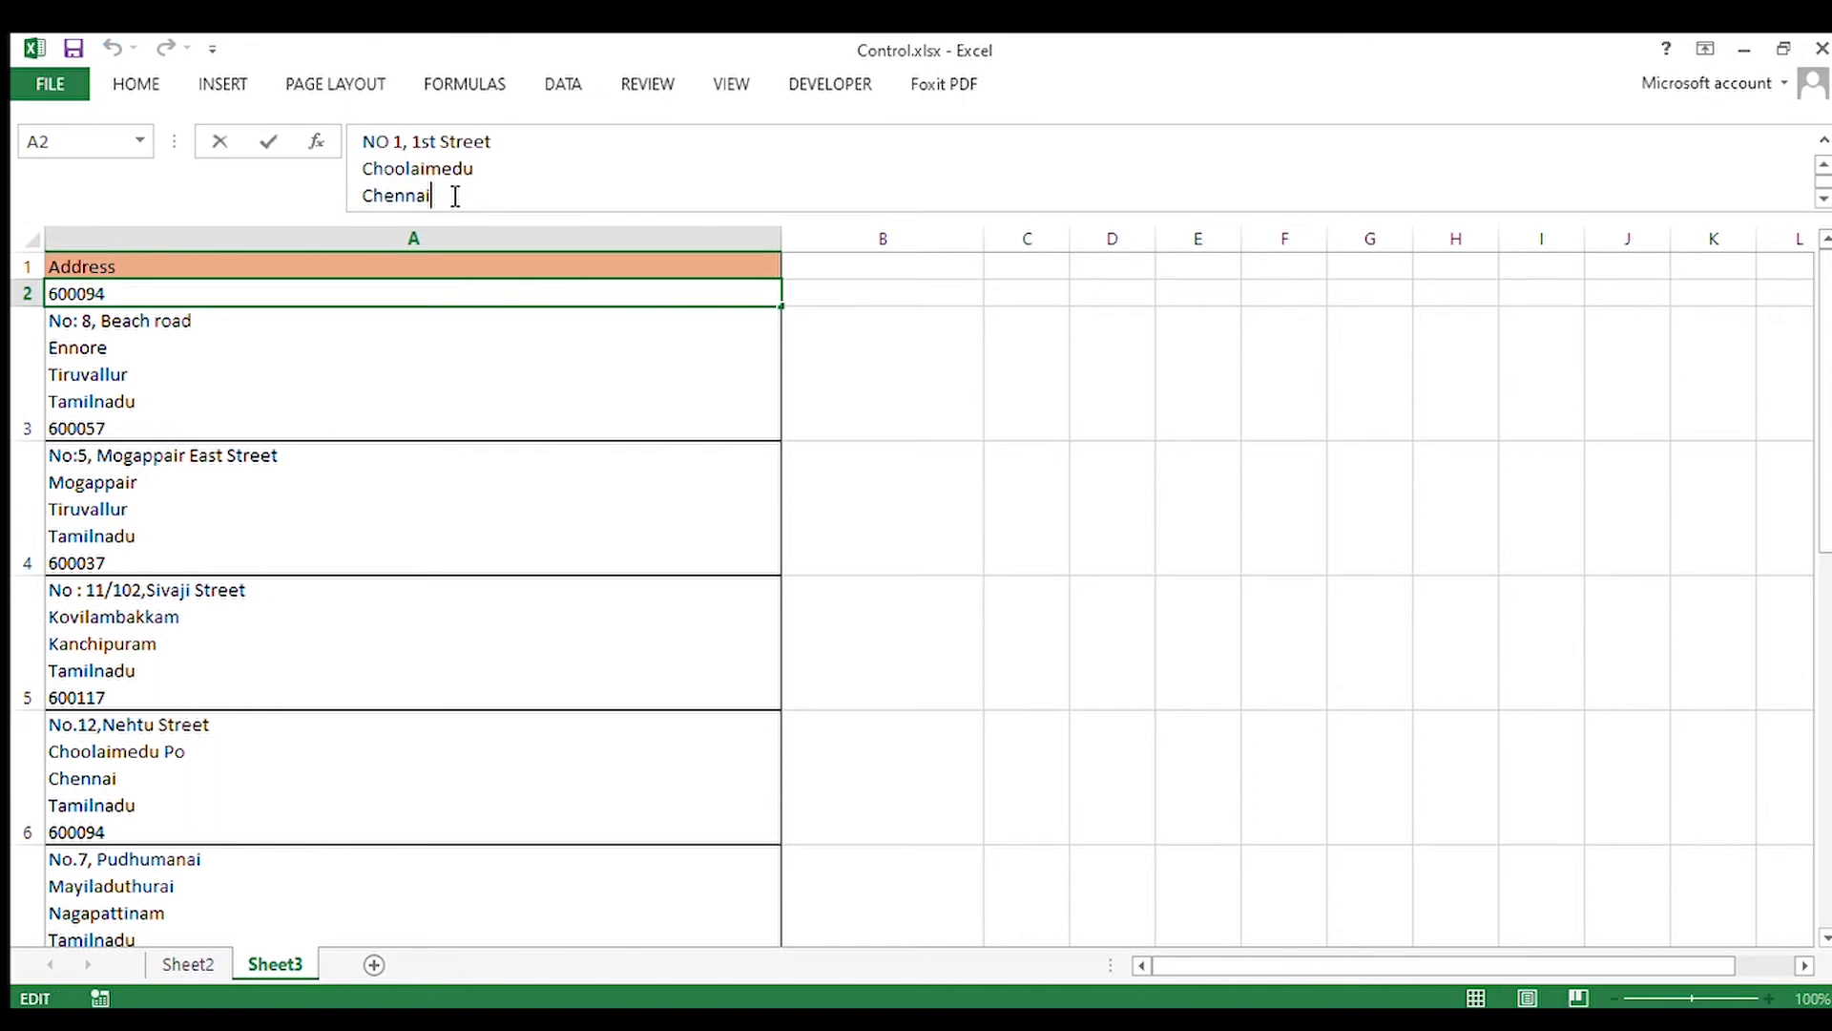
{"action": "key", "text": "ctrl+Return"}
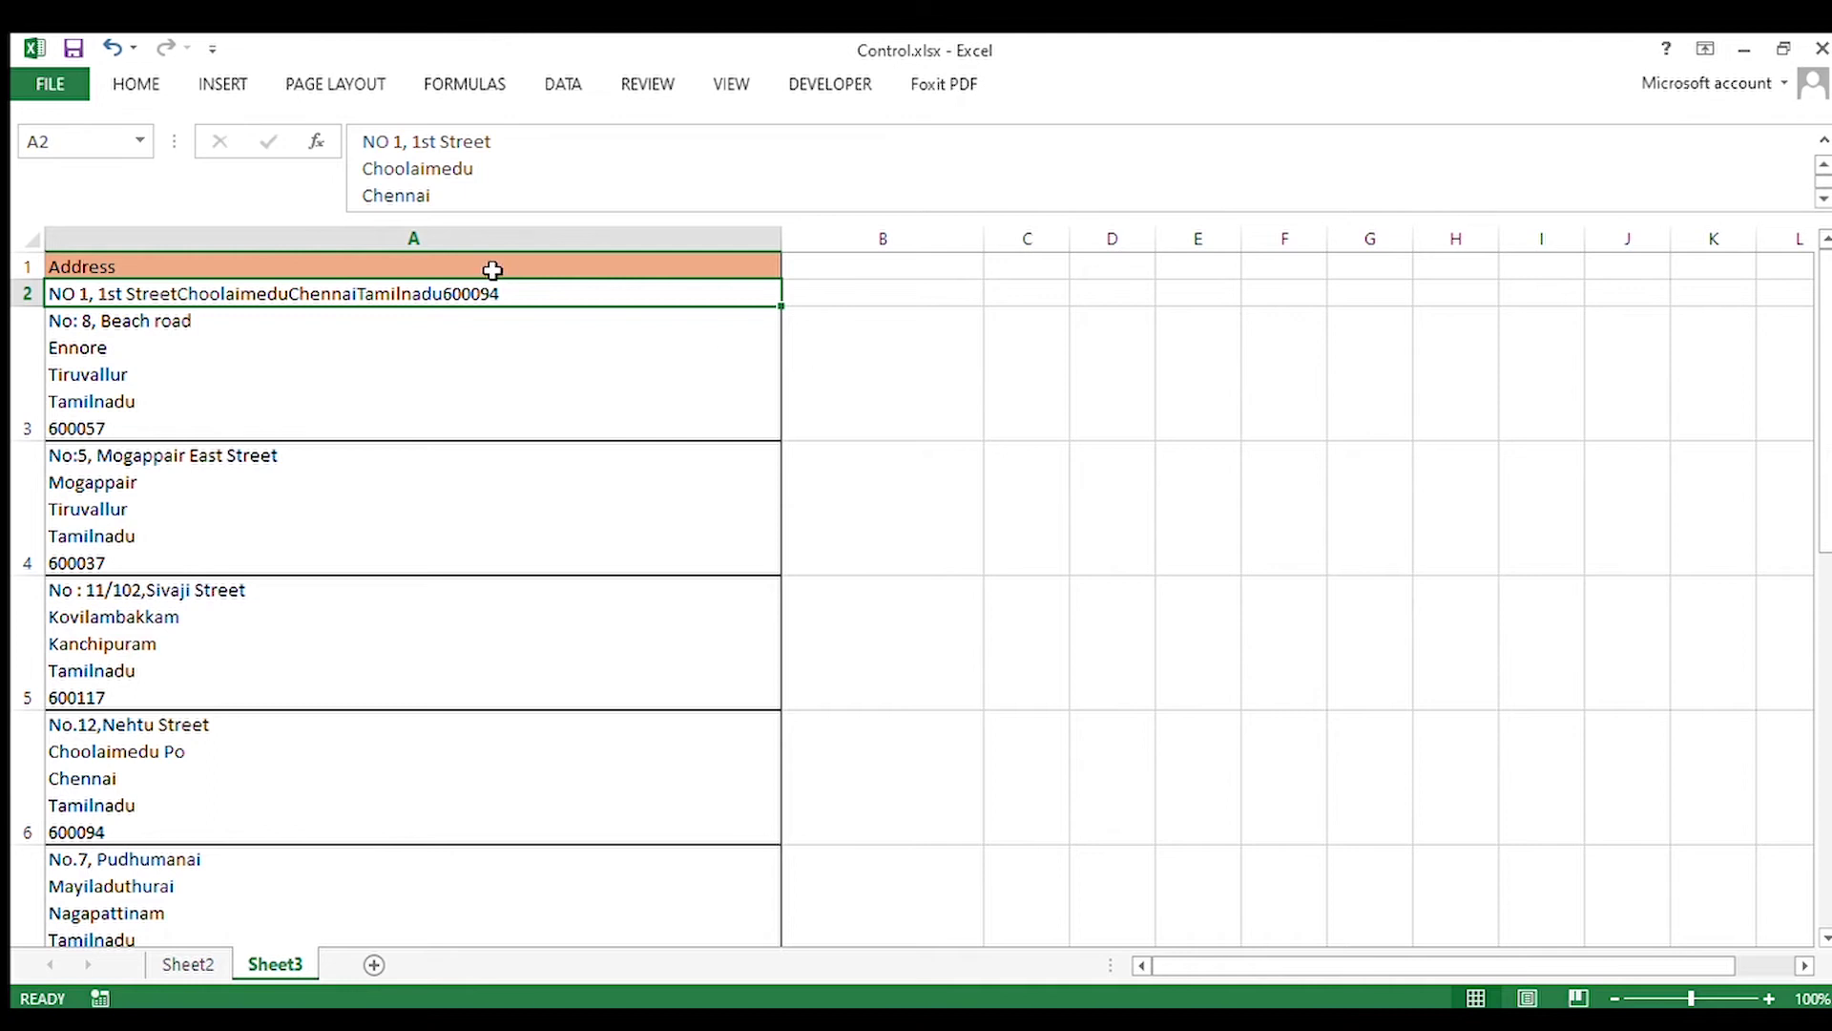
{"action": "left_click", "coordinate": [514, 147]}
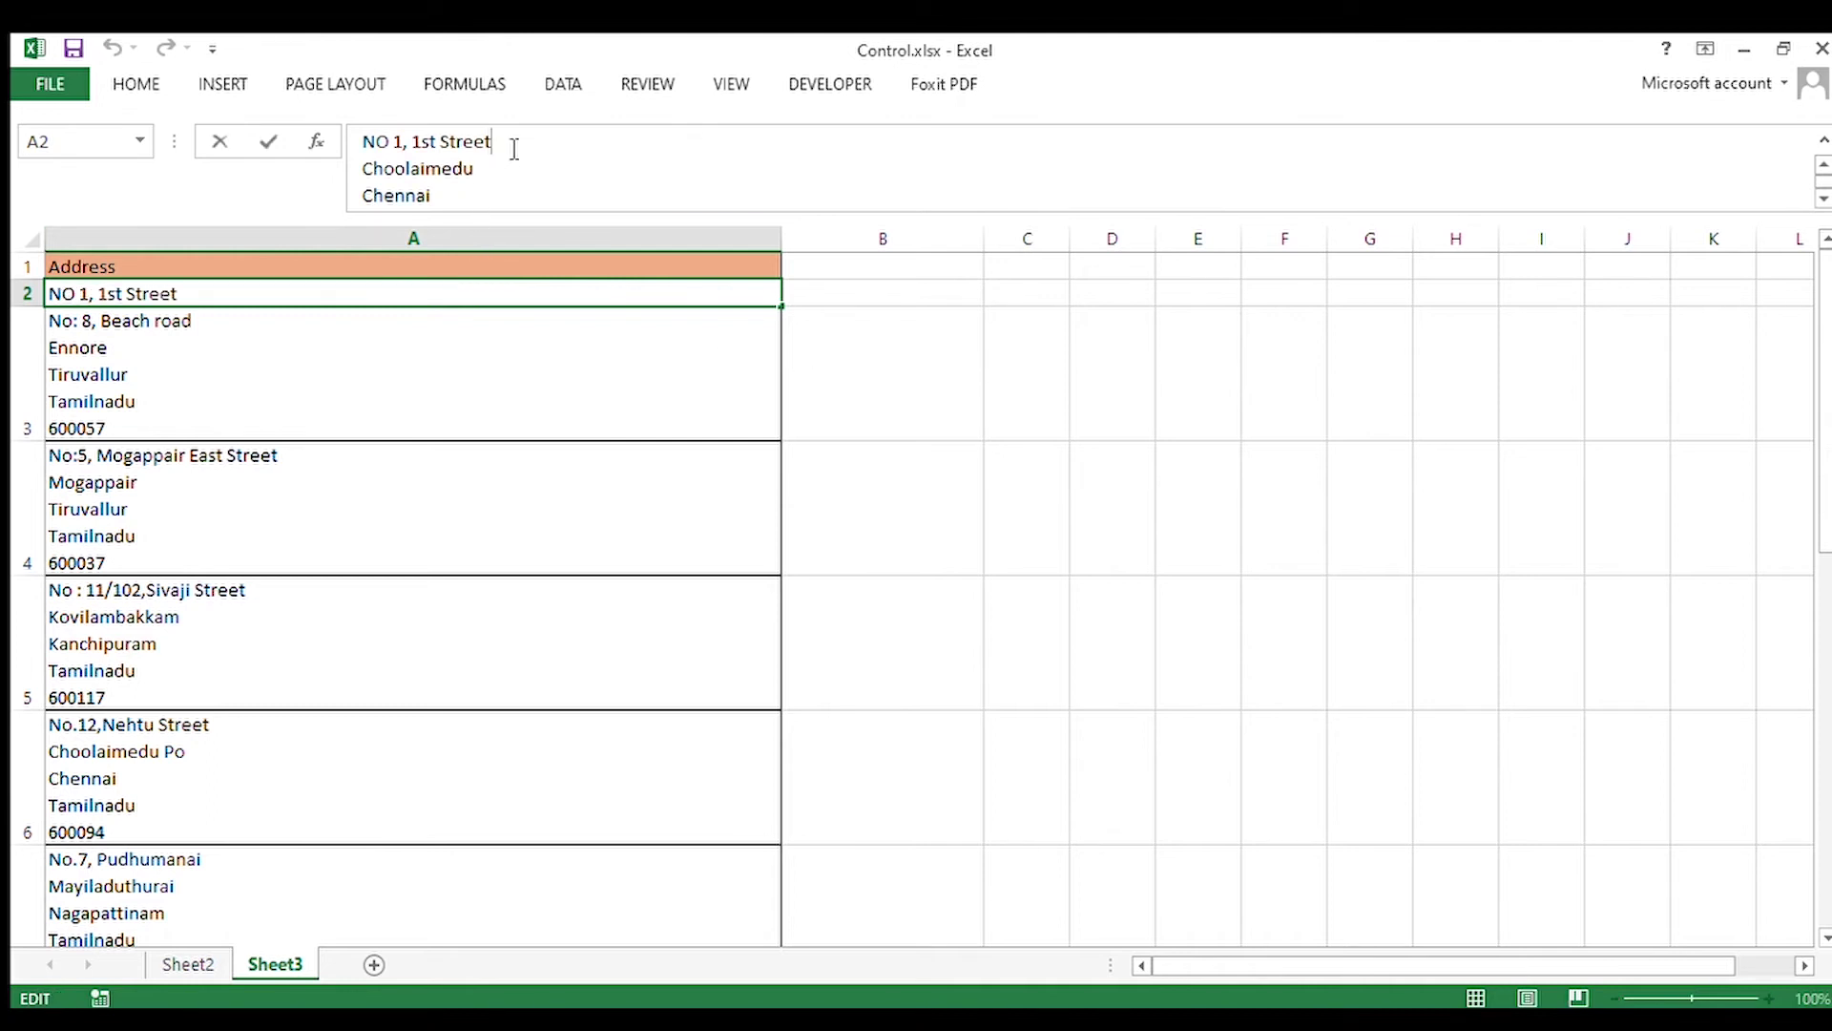
{"action": "key", "text": "ctrl+shift+Left"}
{"action": "key", "text": "ctrl+shift+Left"}
{"action": "key", "text": "ctrl+shift+Left"}
{"action": "key", "text": "ctrl+shift+Left"}
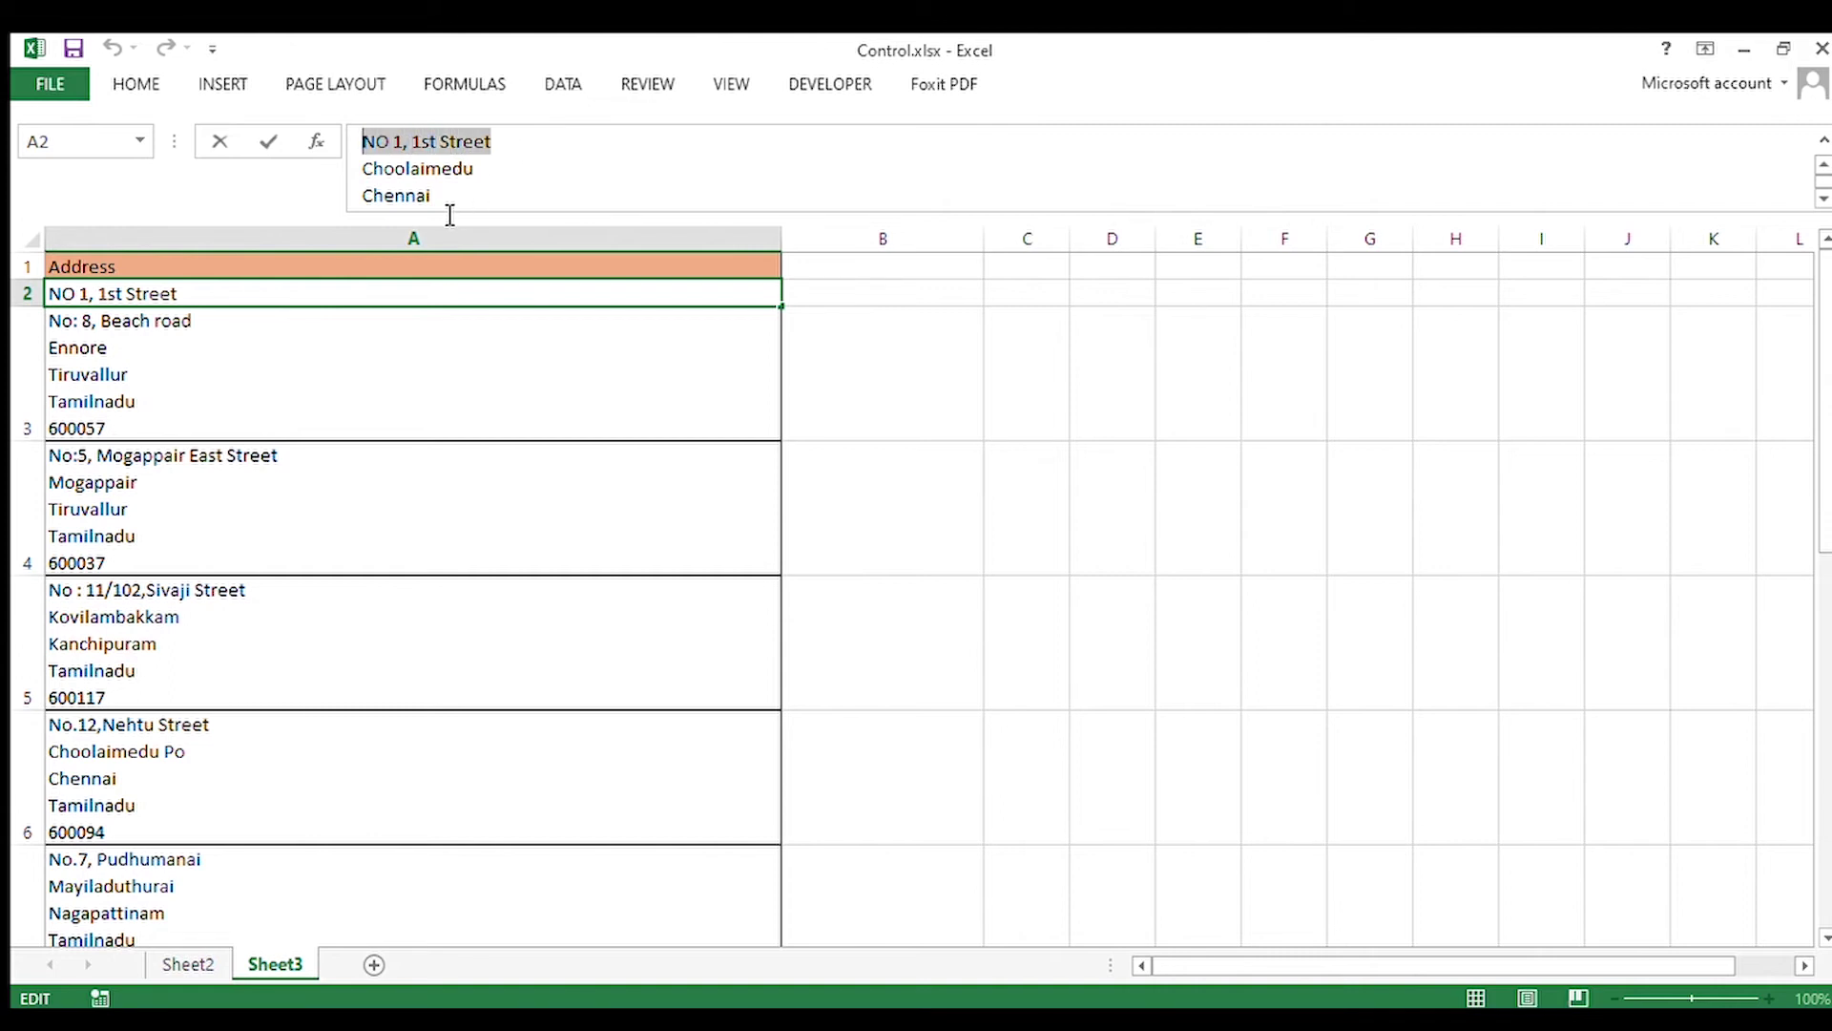
{"action": "key", "text": "Escape"}
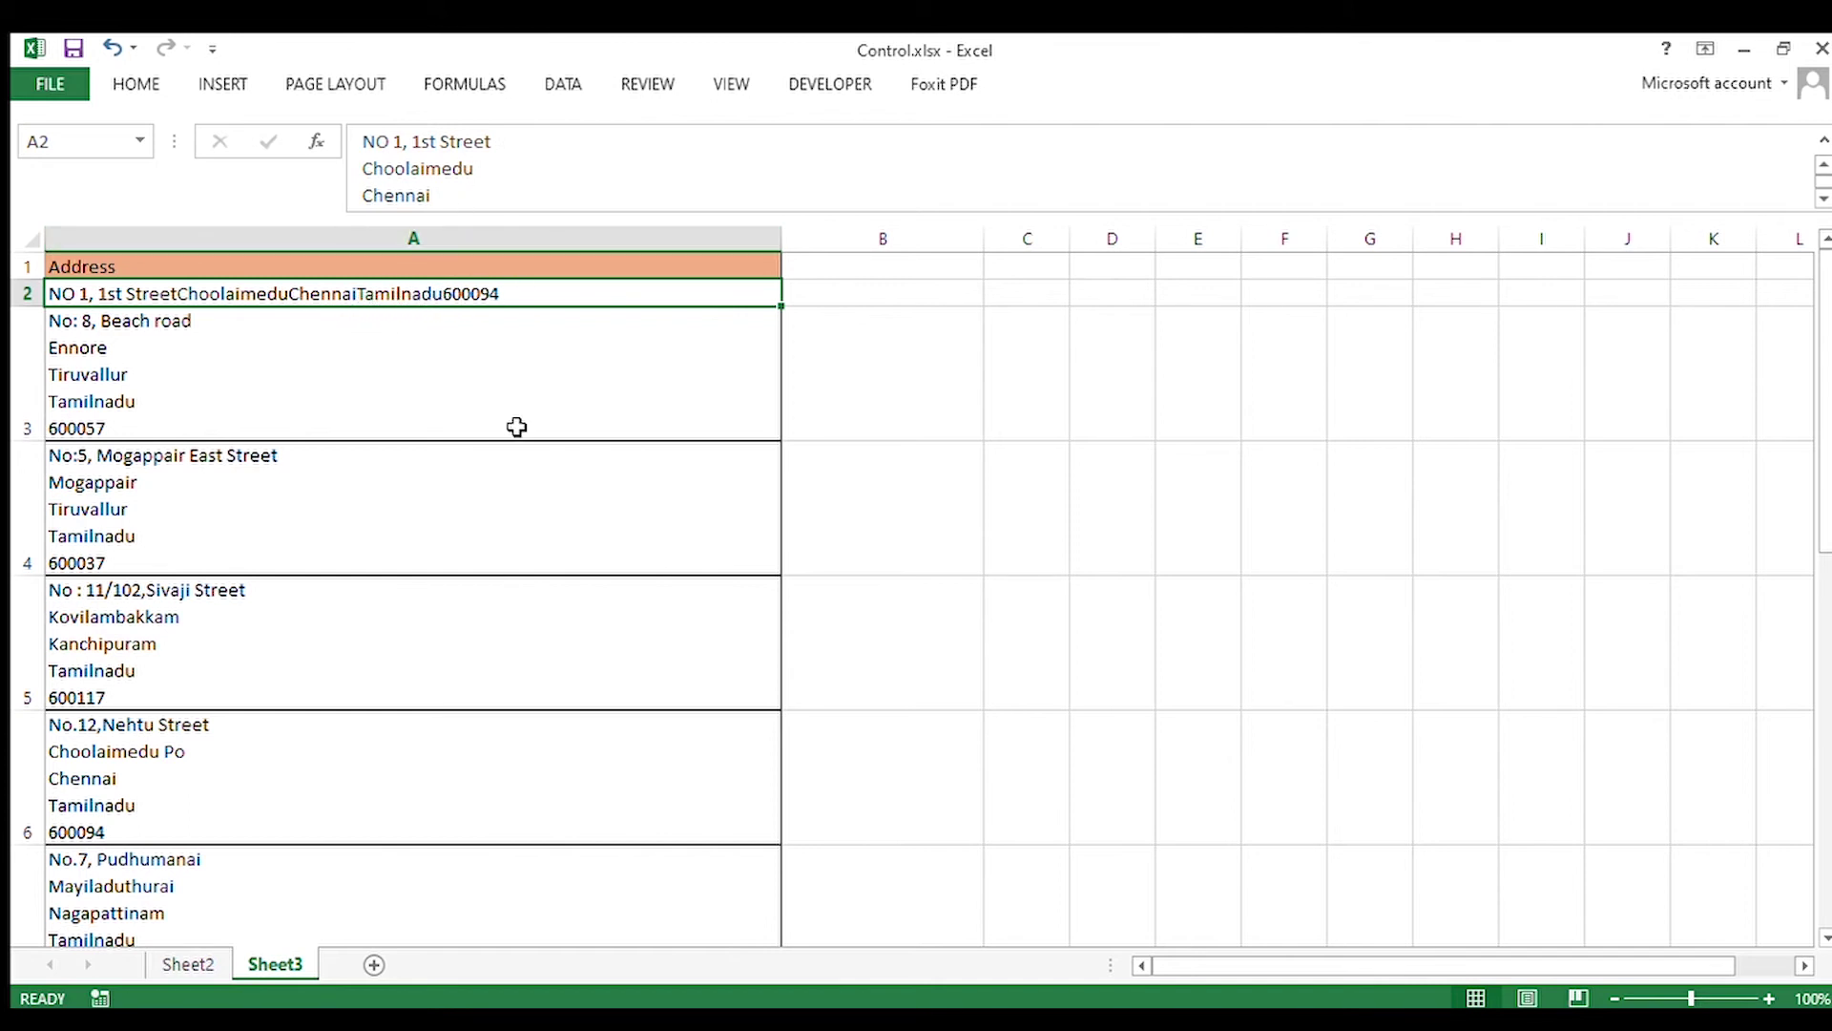
Step: Enter =SUBSTITUTE(A2,CHAR(10)," ") in B2 of Sheet3 to replace the address's line breaks with spaces
{"action": "left_click", "coordinate": [909, 347]}
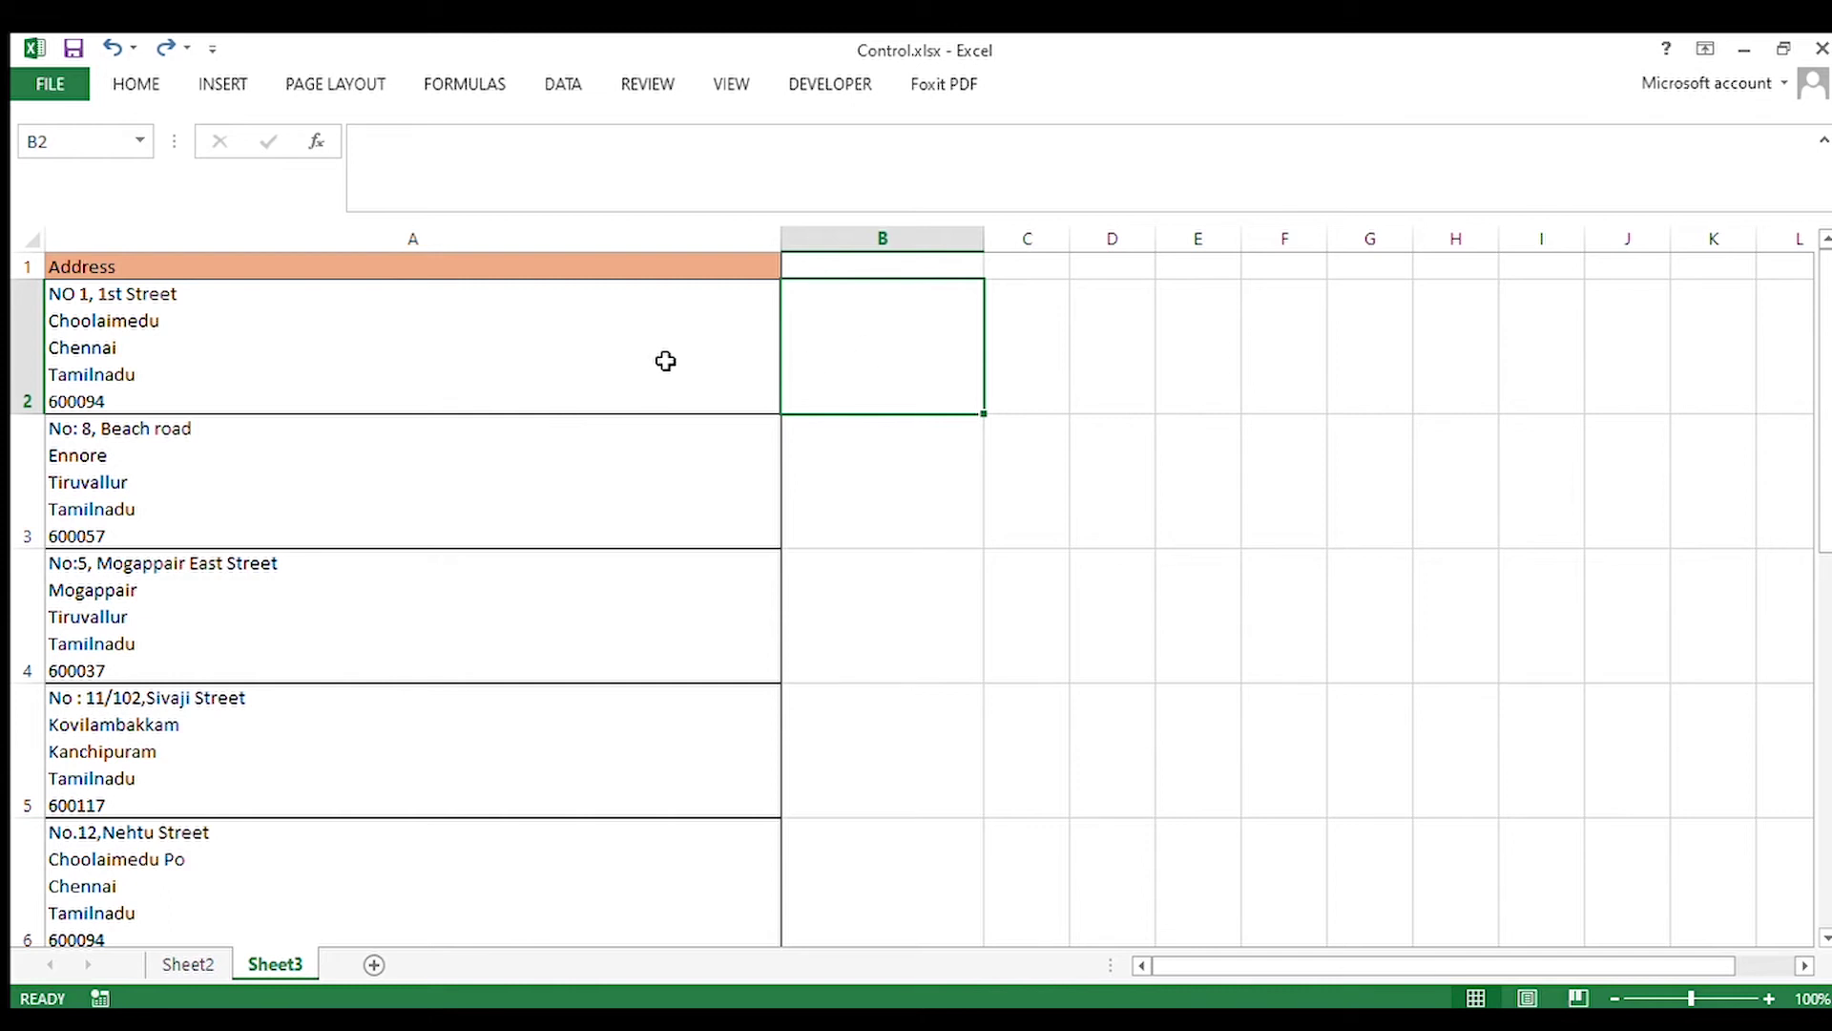
{"action": "double_click", "coordinate": [898, 335]}
{"action": "type", "text": "="}
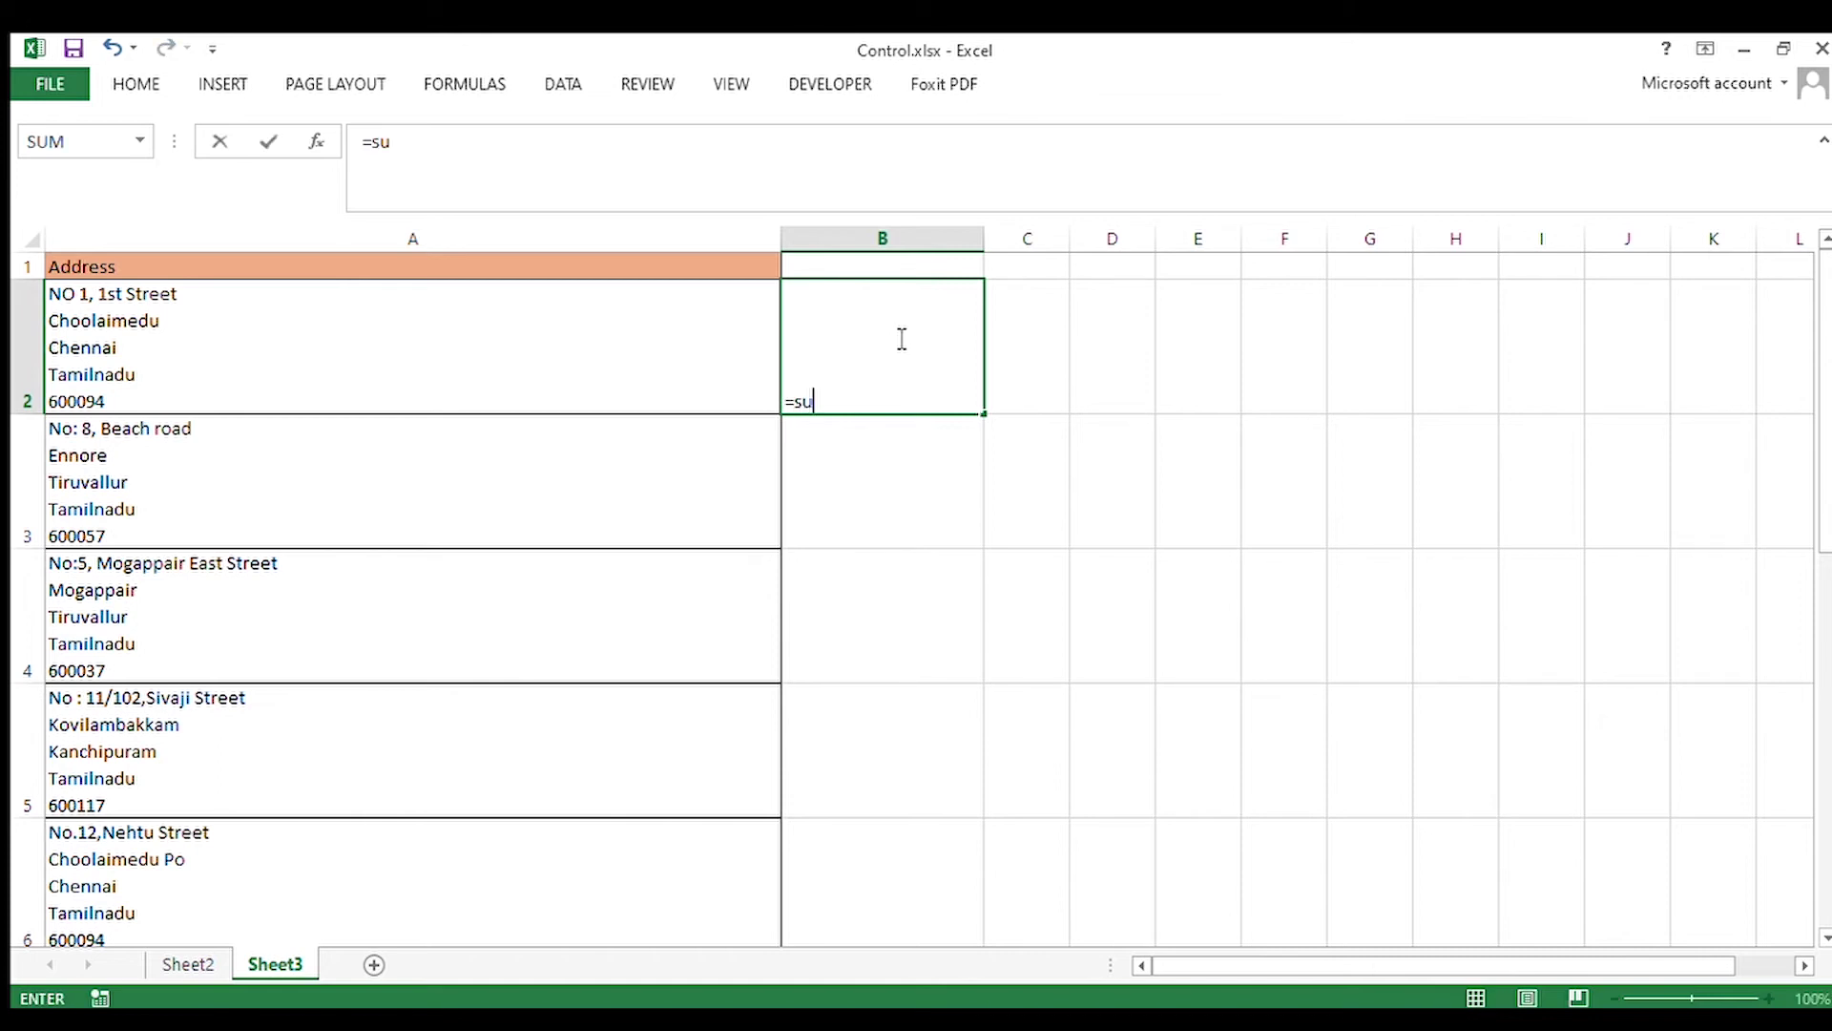
{"action": "type", "text": "su"}
{"action": "key", "text": "Tab"}
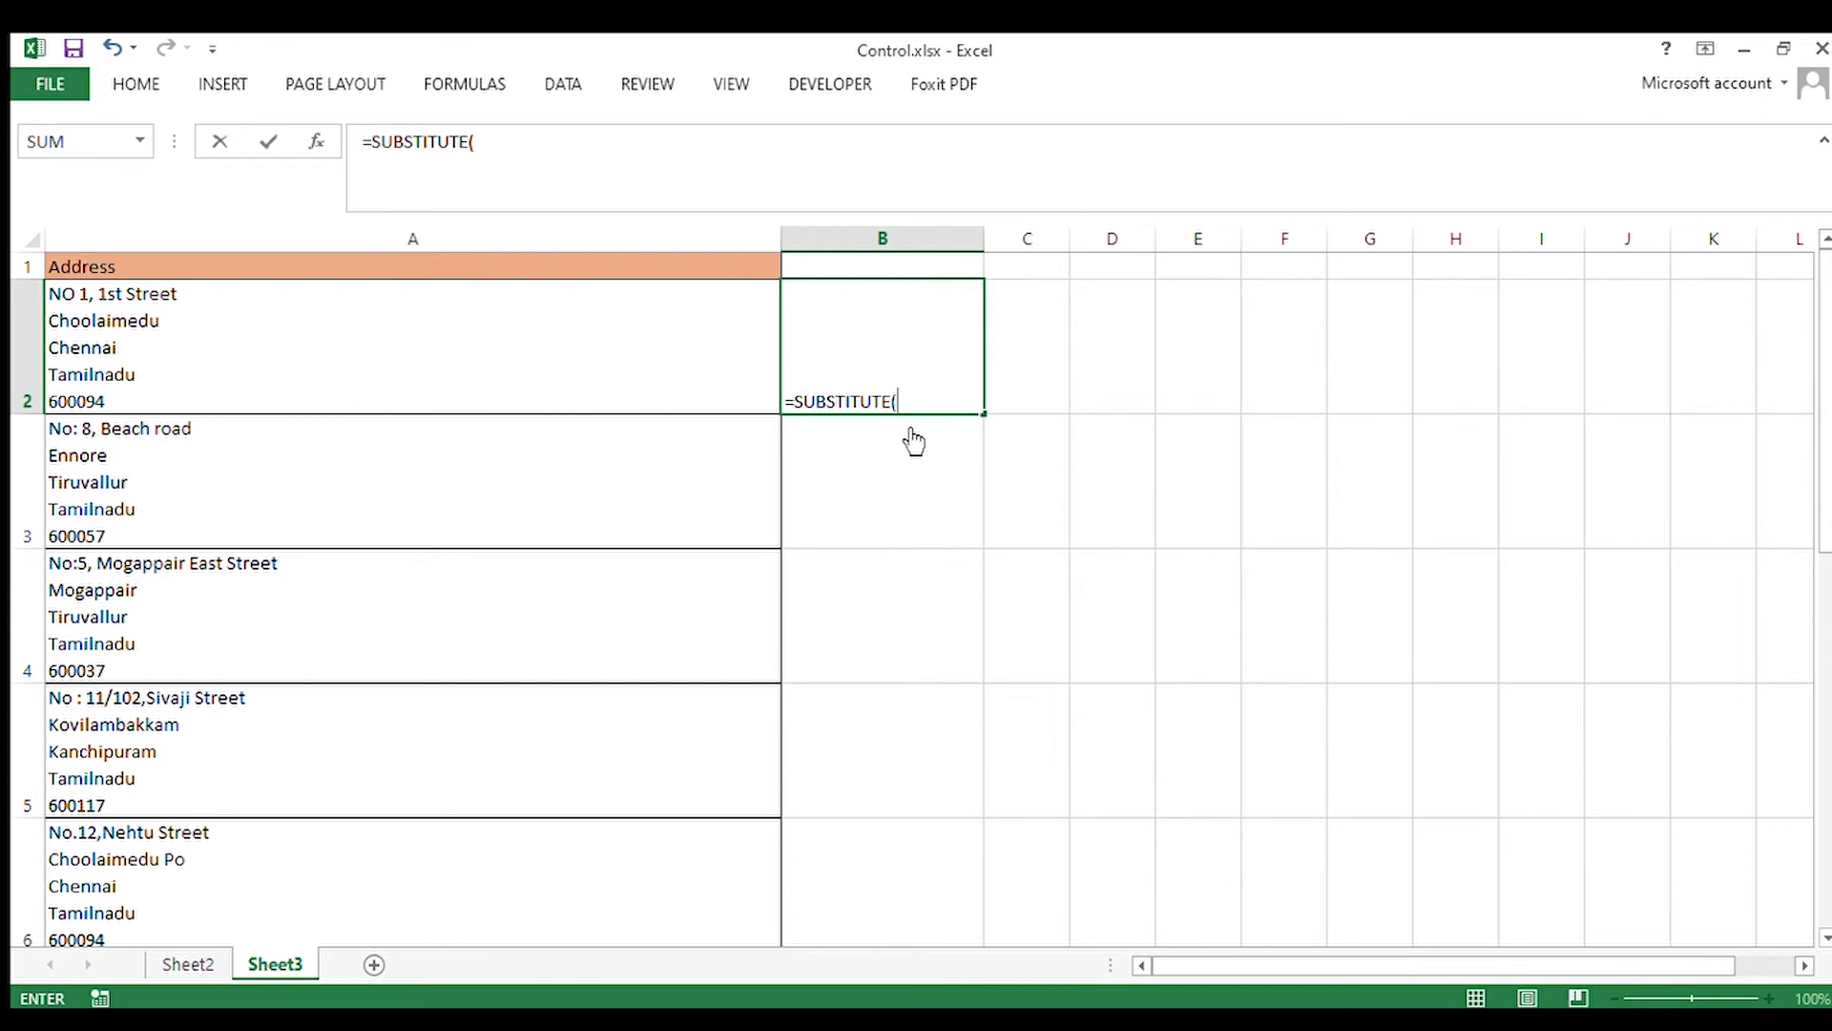
{"action": "left_click", "coordinate": [392, 375]}
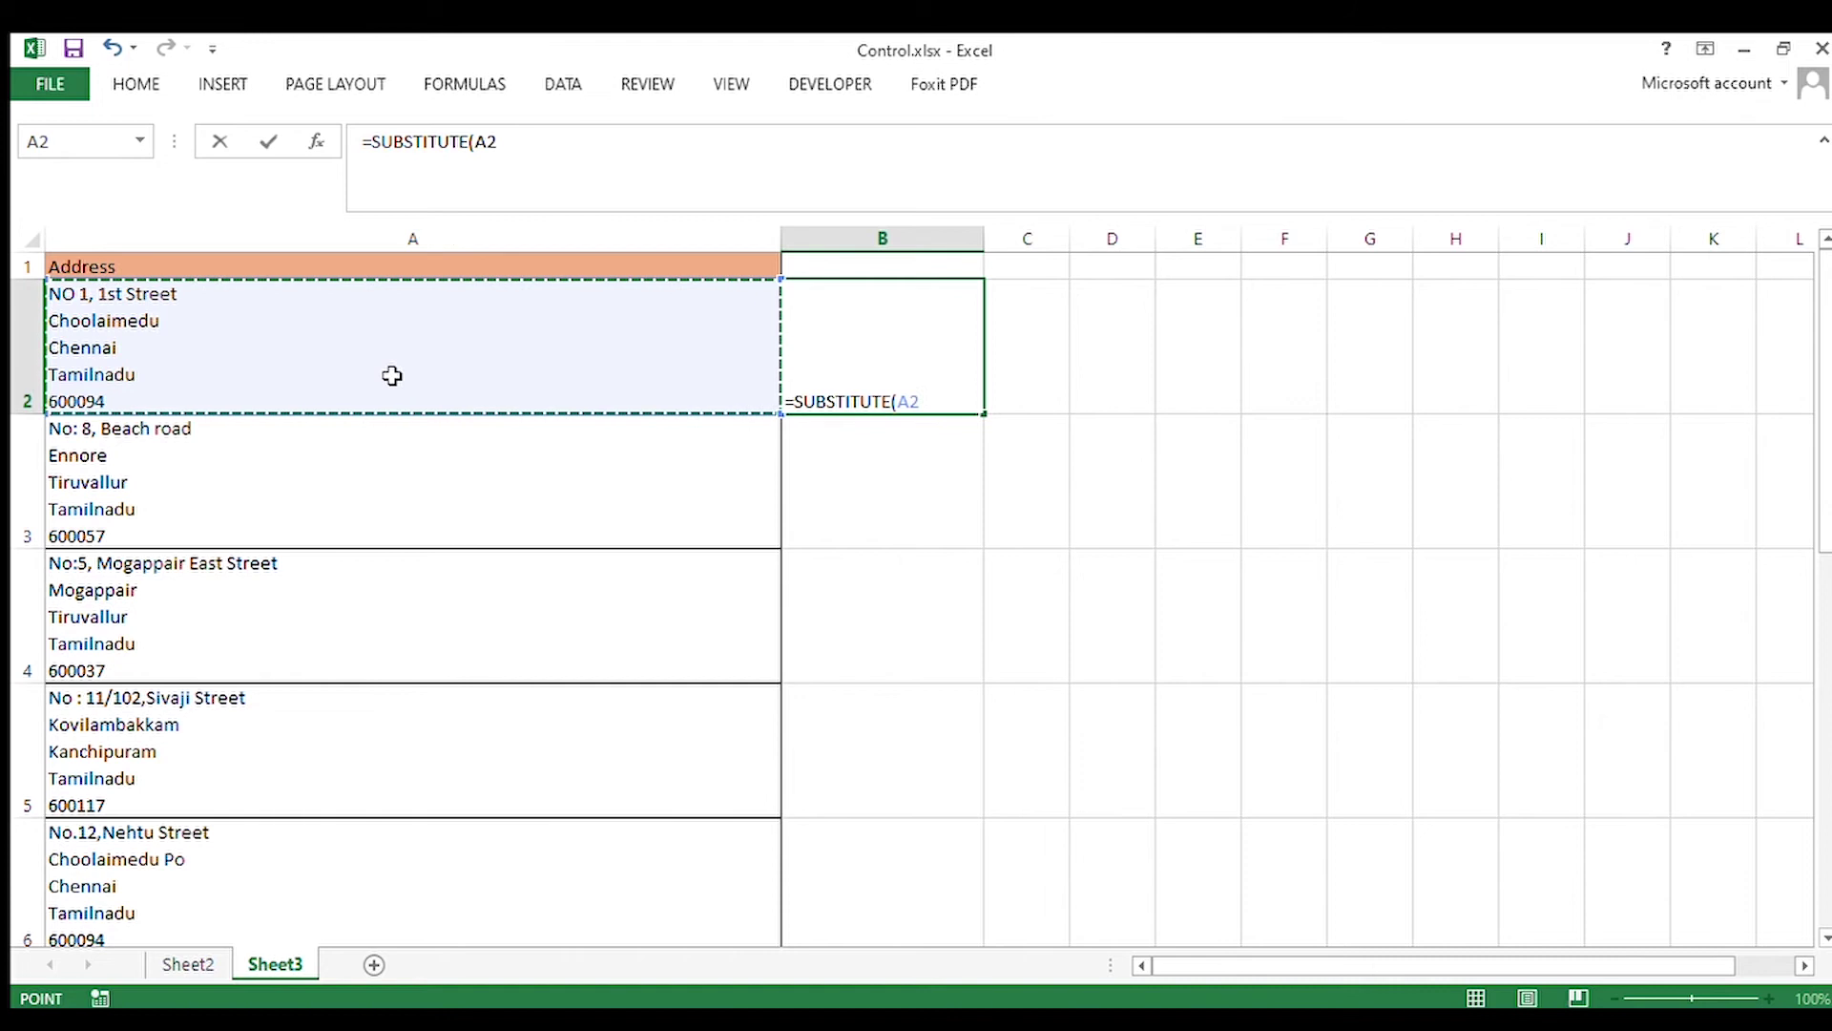
{"action": "type", "text": ",char"}
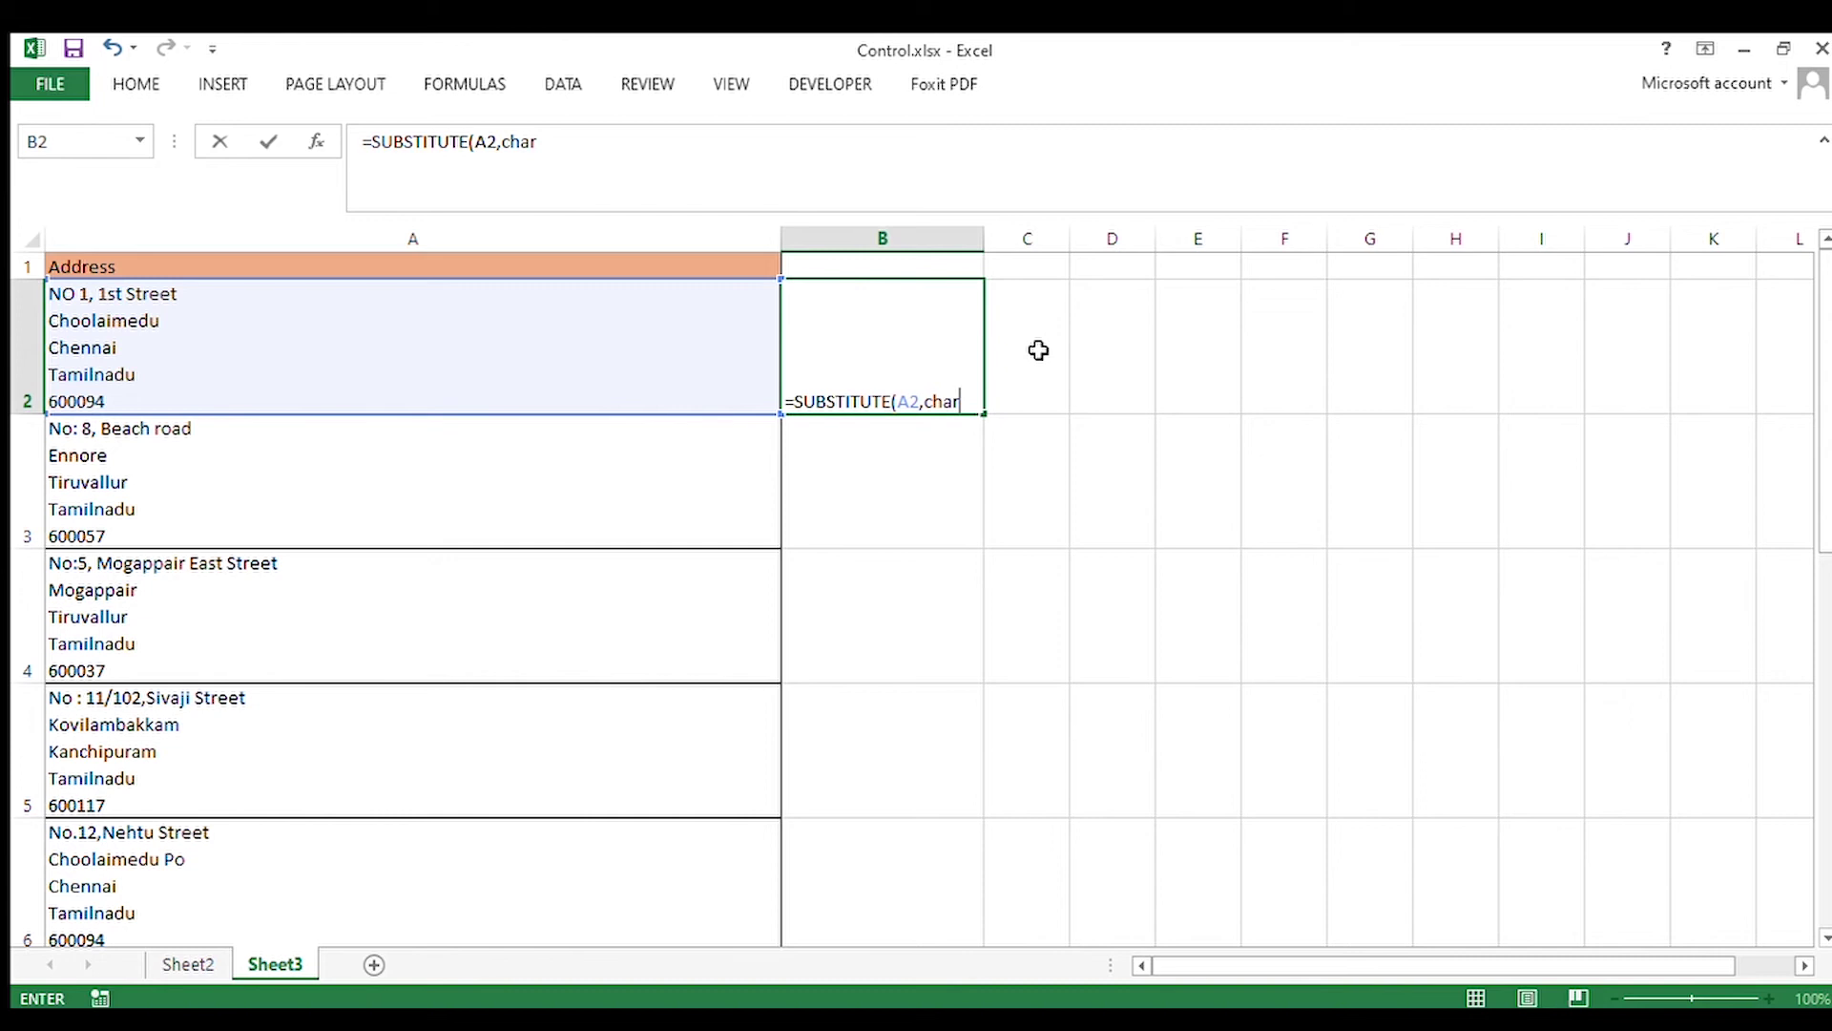
{"action": "type", "text": "10),\" \")"}
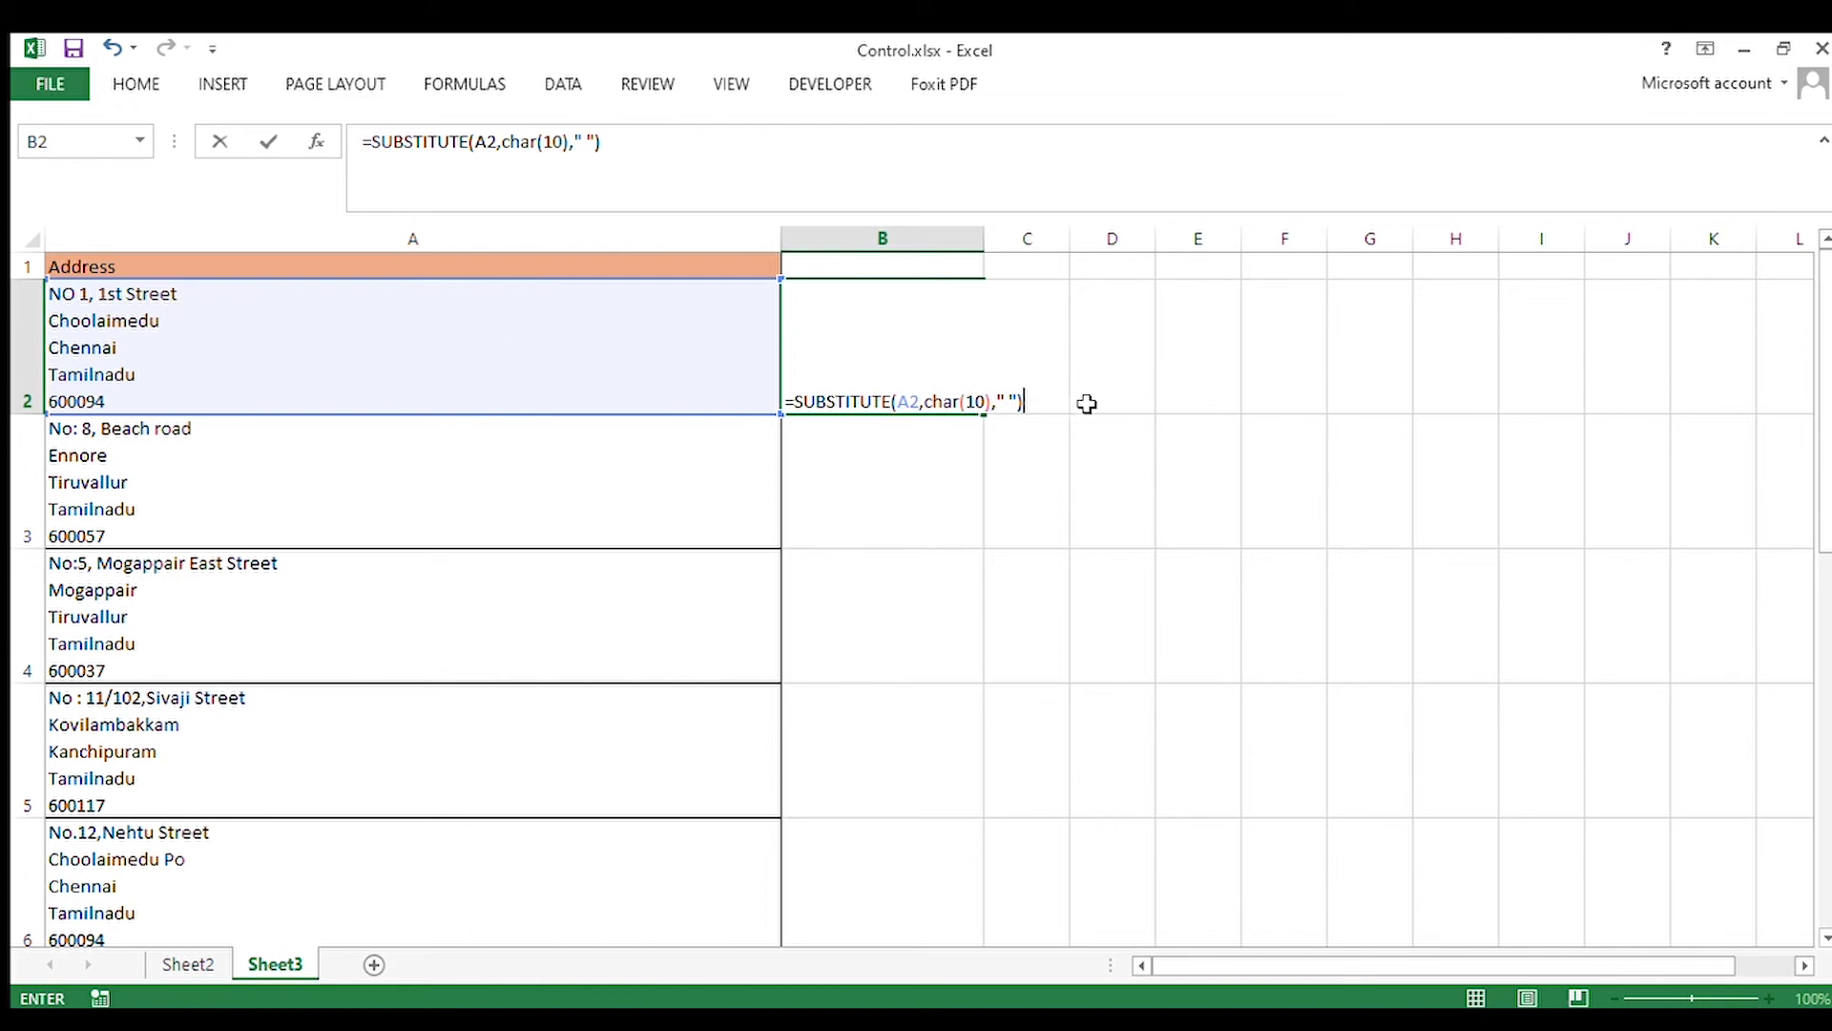
{"action": "key", "text": "Return"}
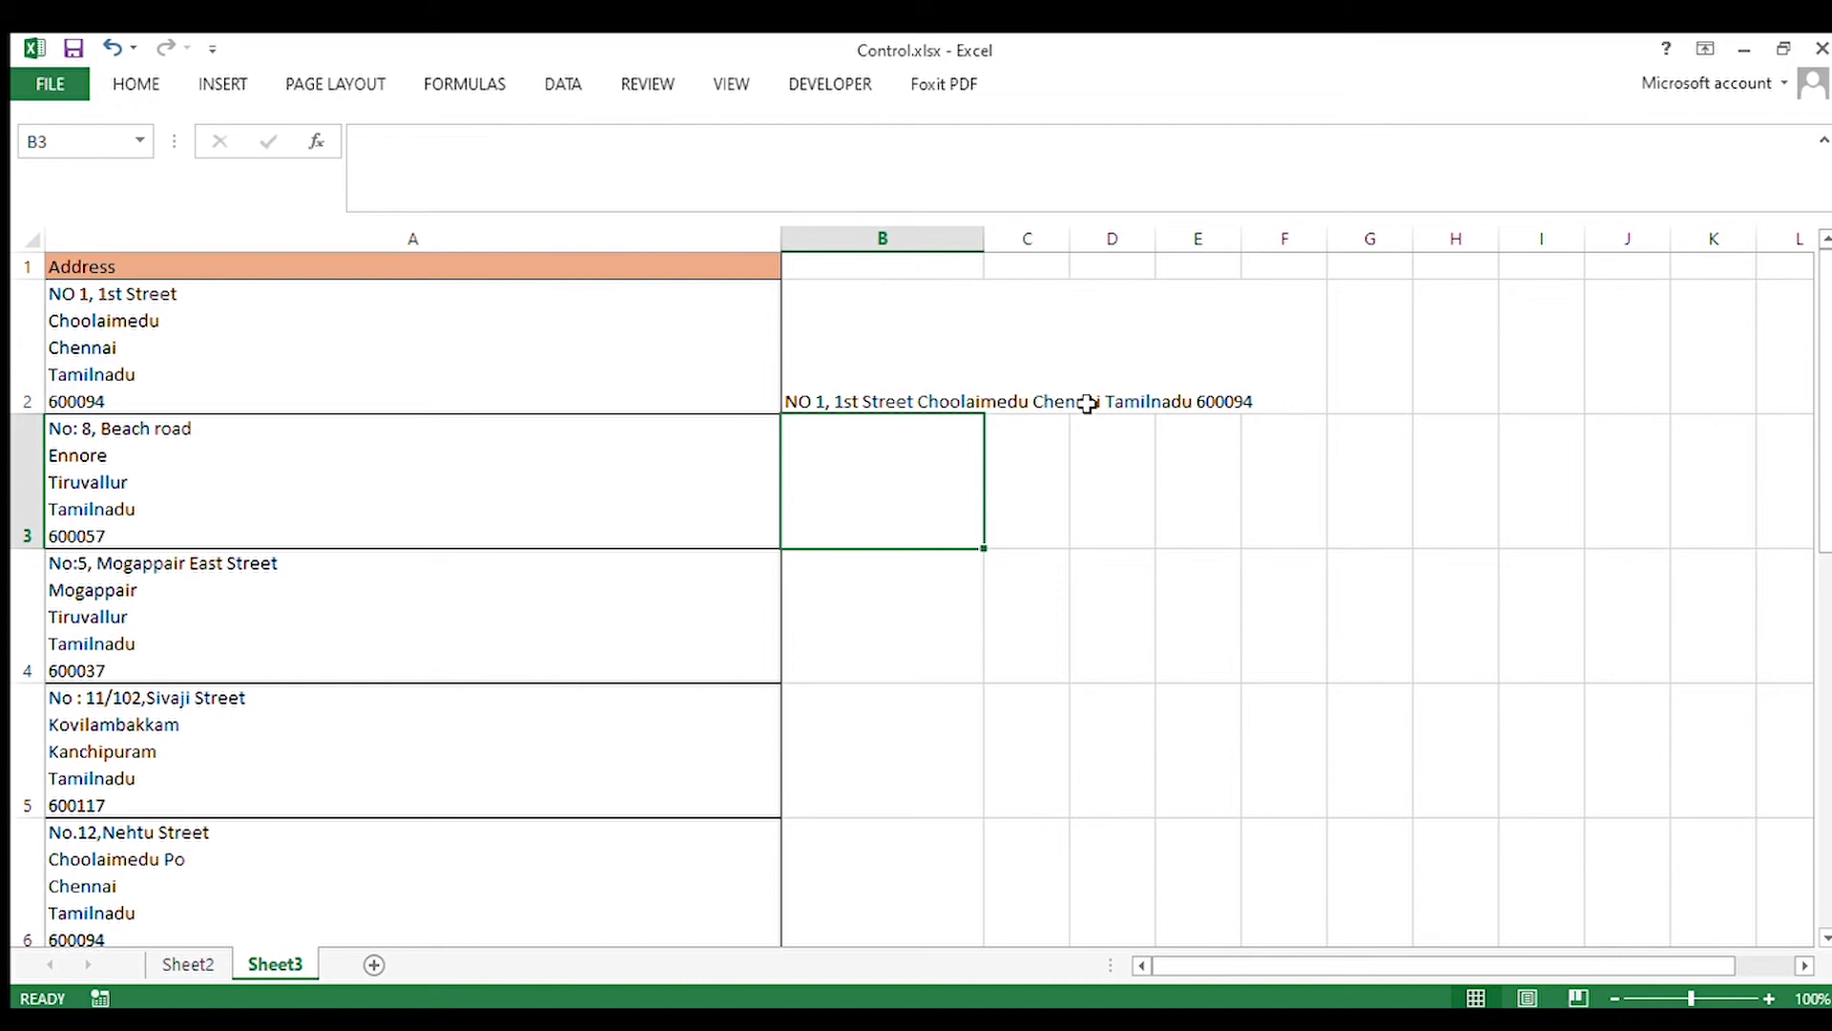
Step: Auto-fit the width of column B and fill the SUBSTITUTE formula from B2 down for all addresses
{"action": "left_click", "coordinate": [954, 381]}
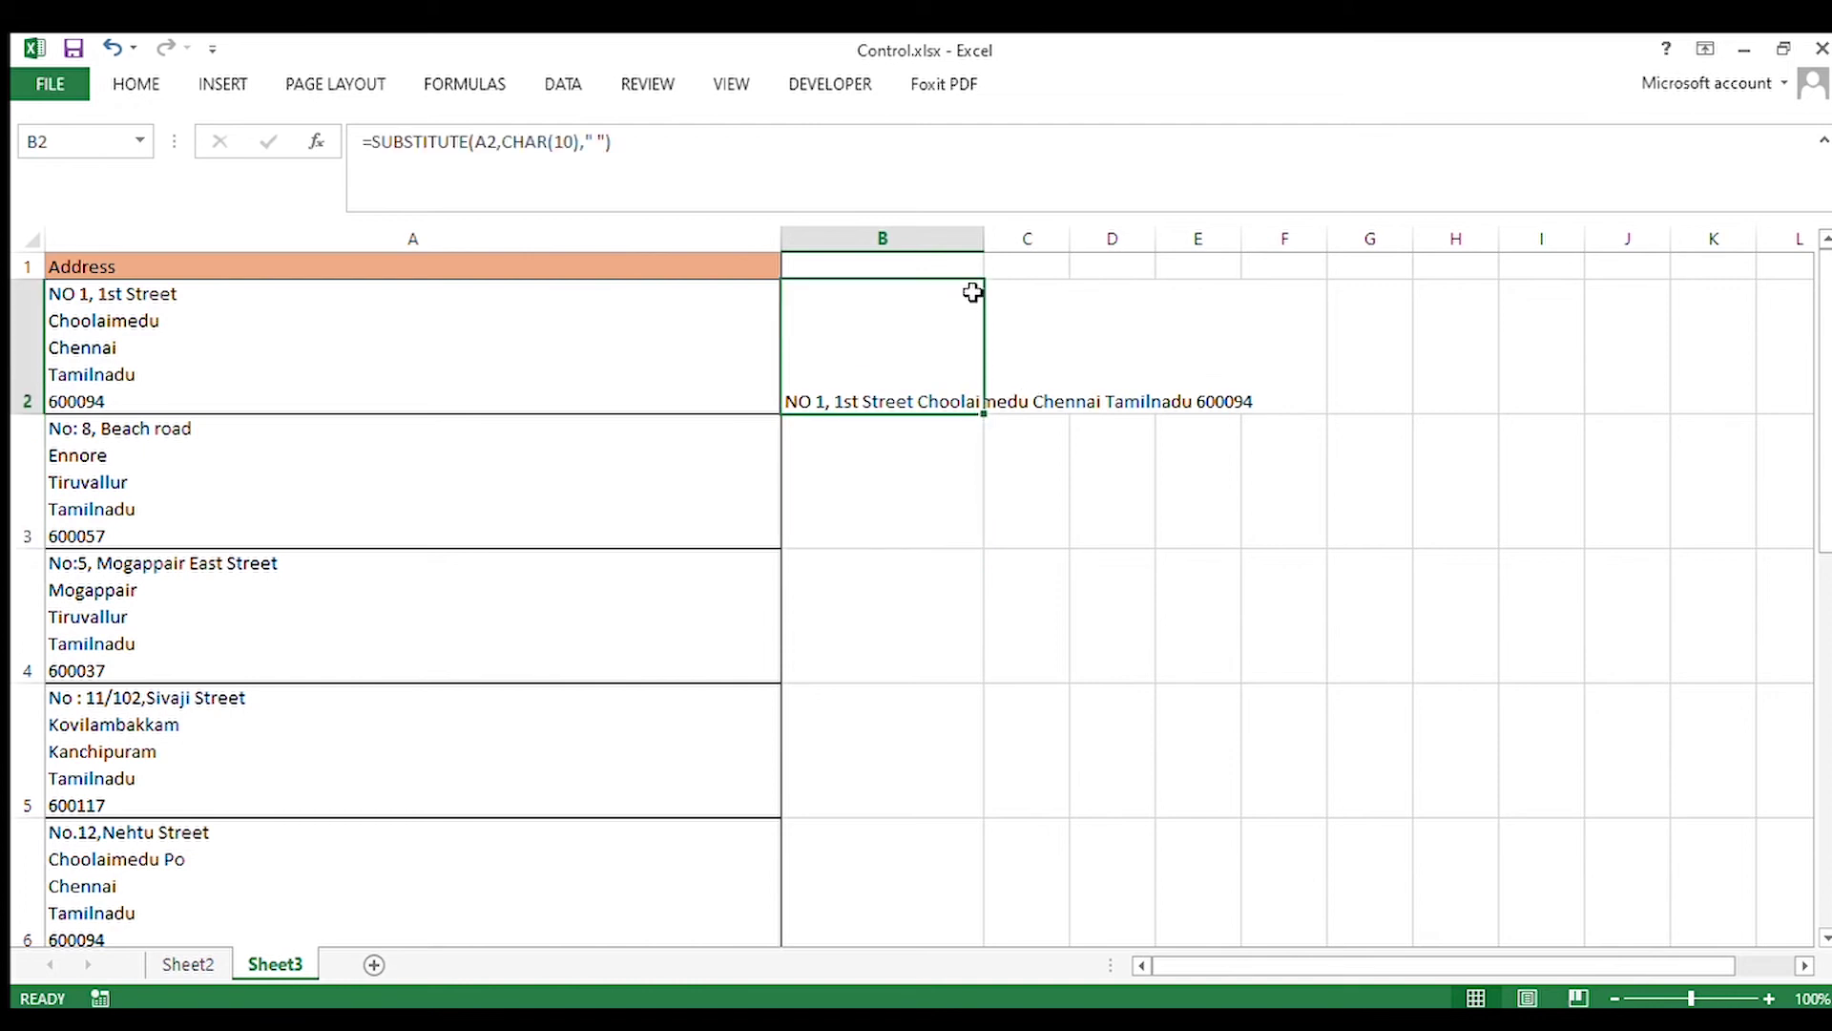
{"action": "double_click", "coordinate": [984, 241]}
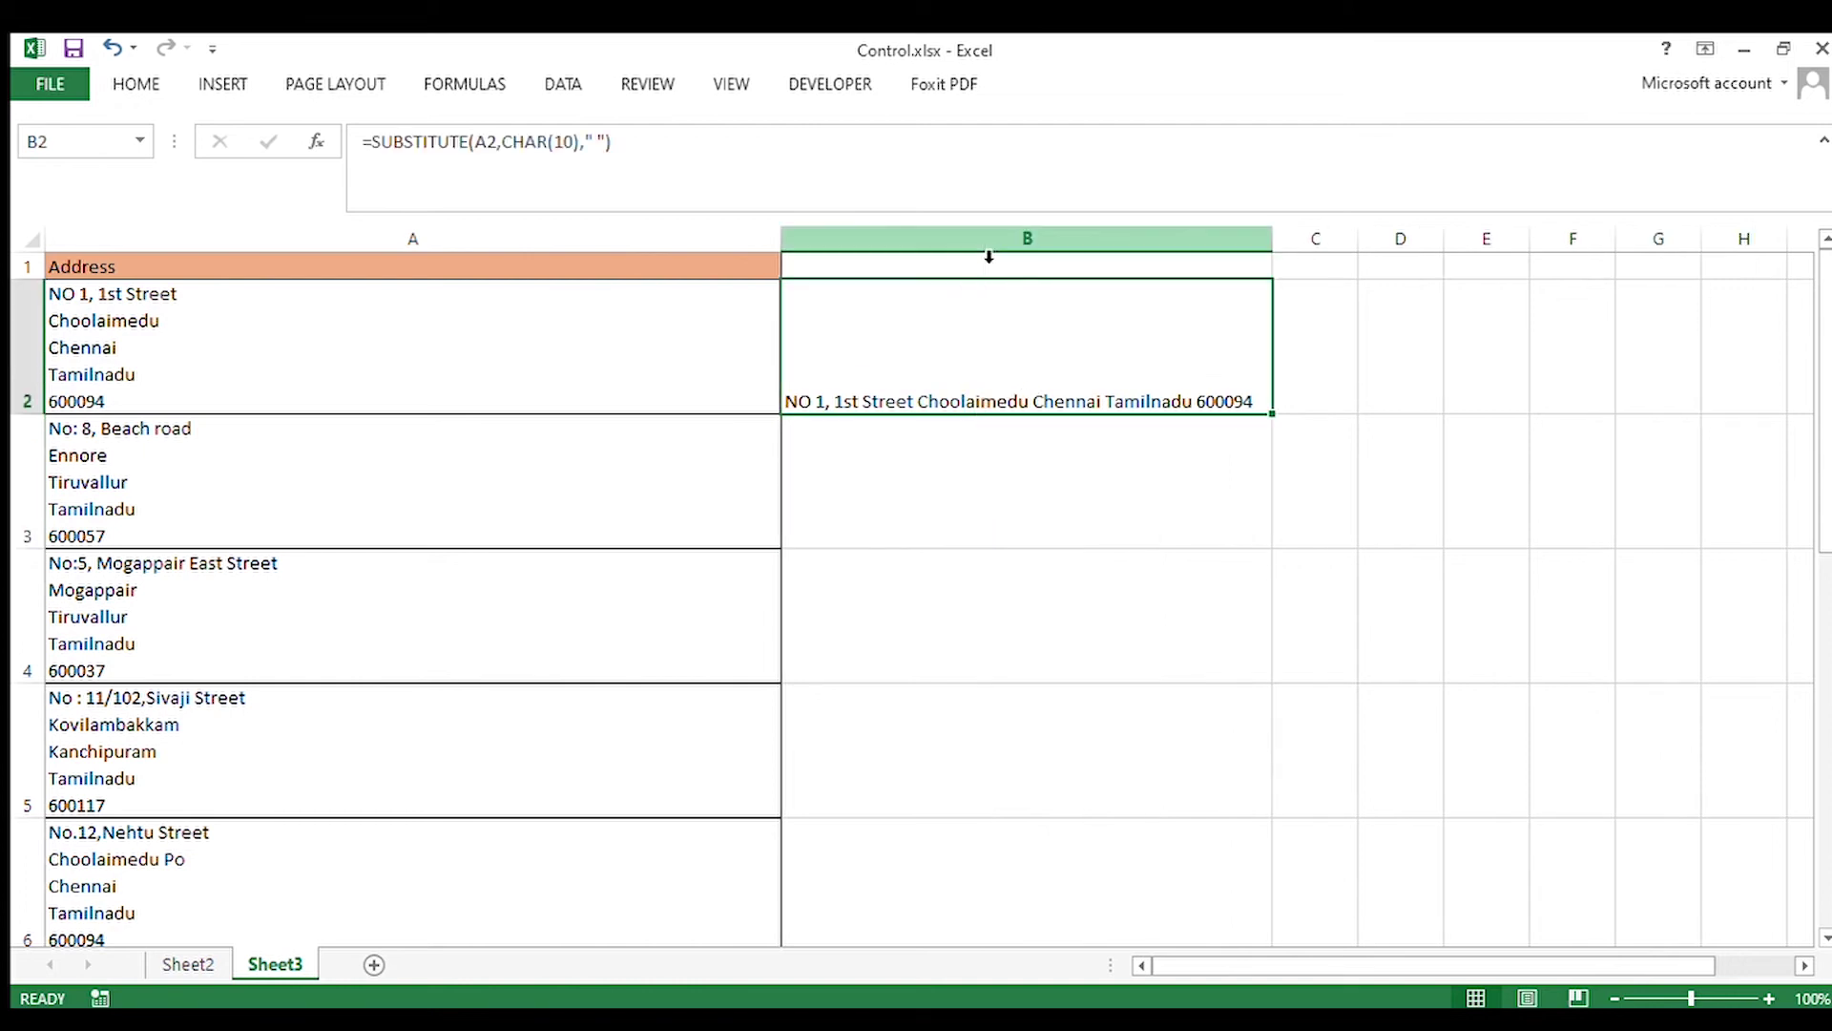
{"action": "double_click", "coordinate": [919, 405]}
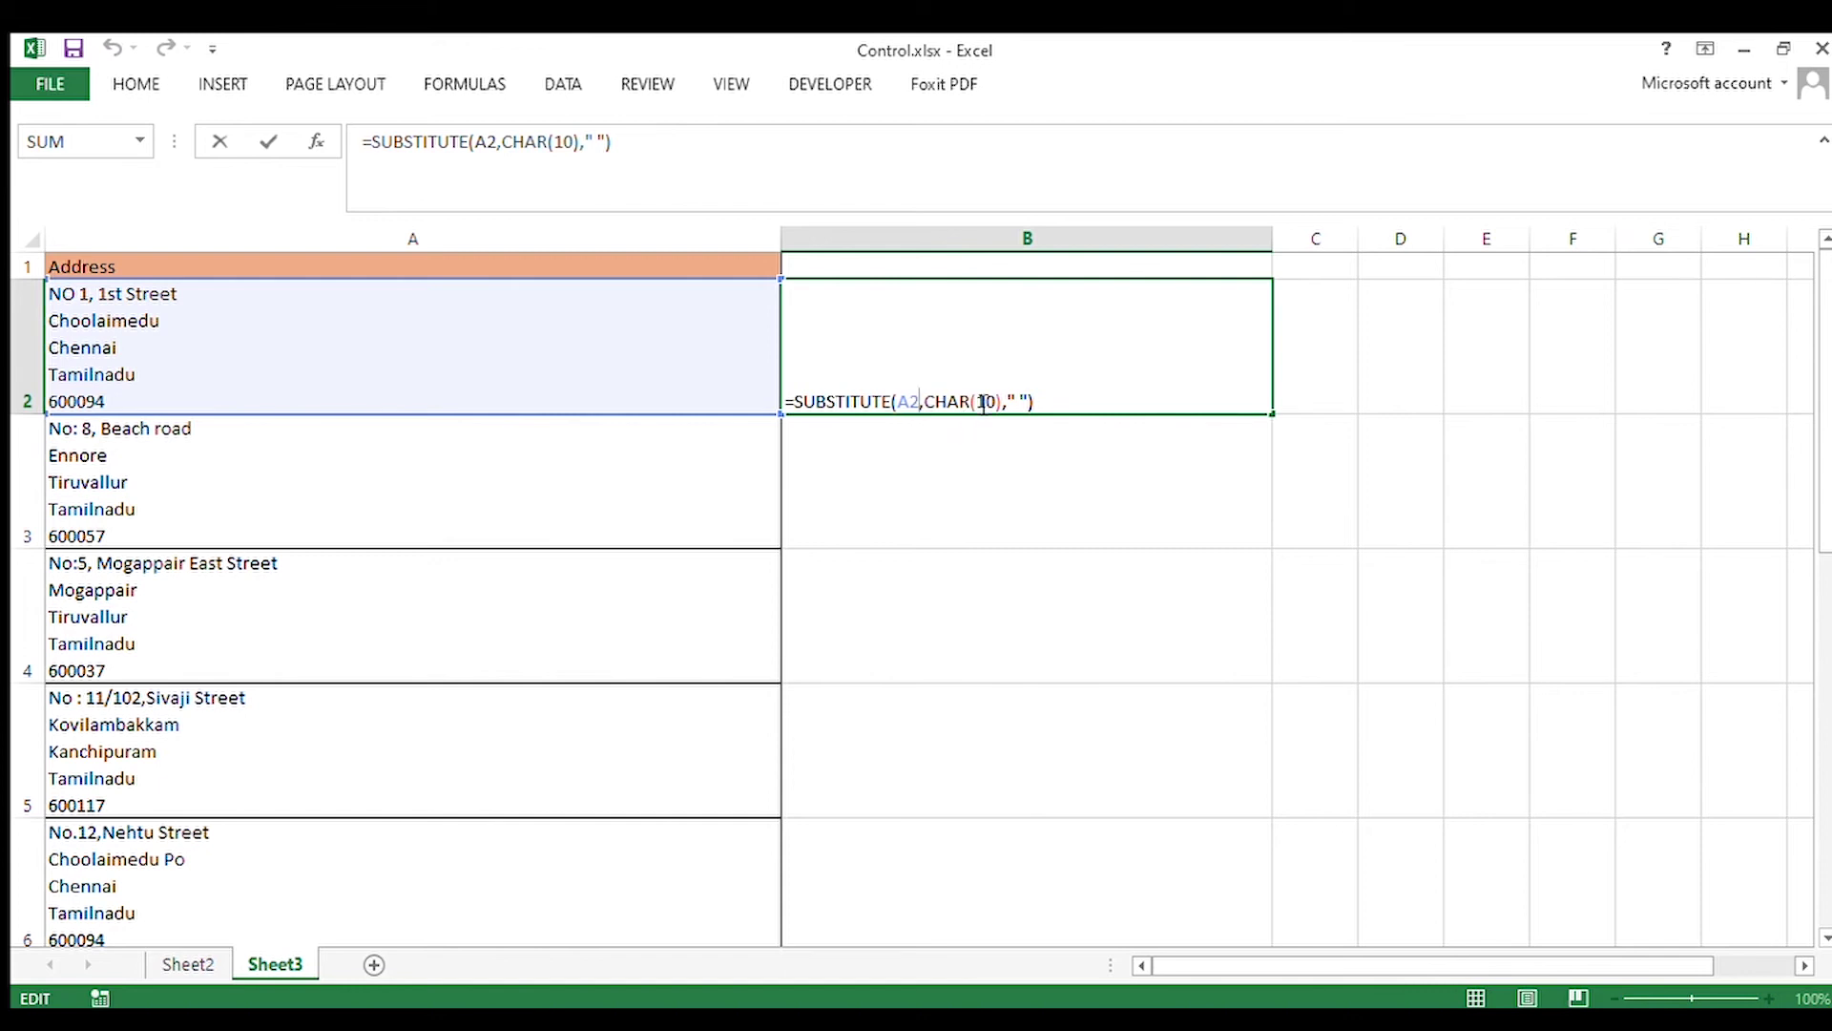
{"action": "key", "text": "Escape"}
{"action": "key", "text": "ctrl+c"}
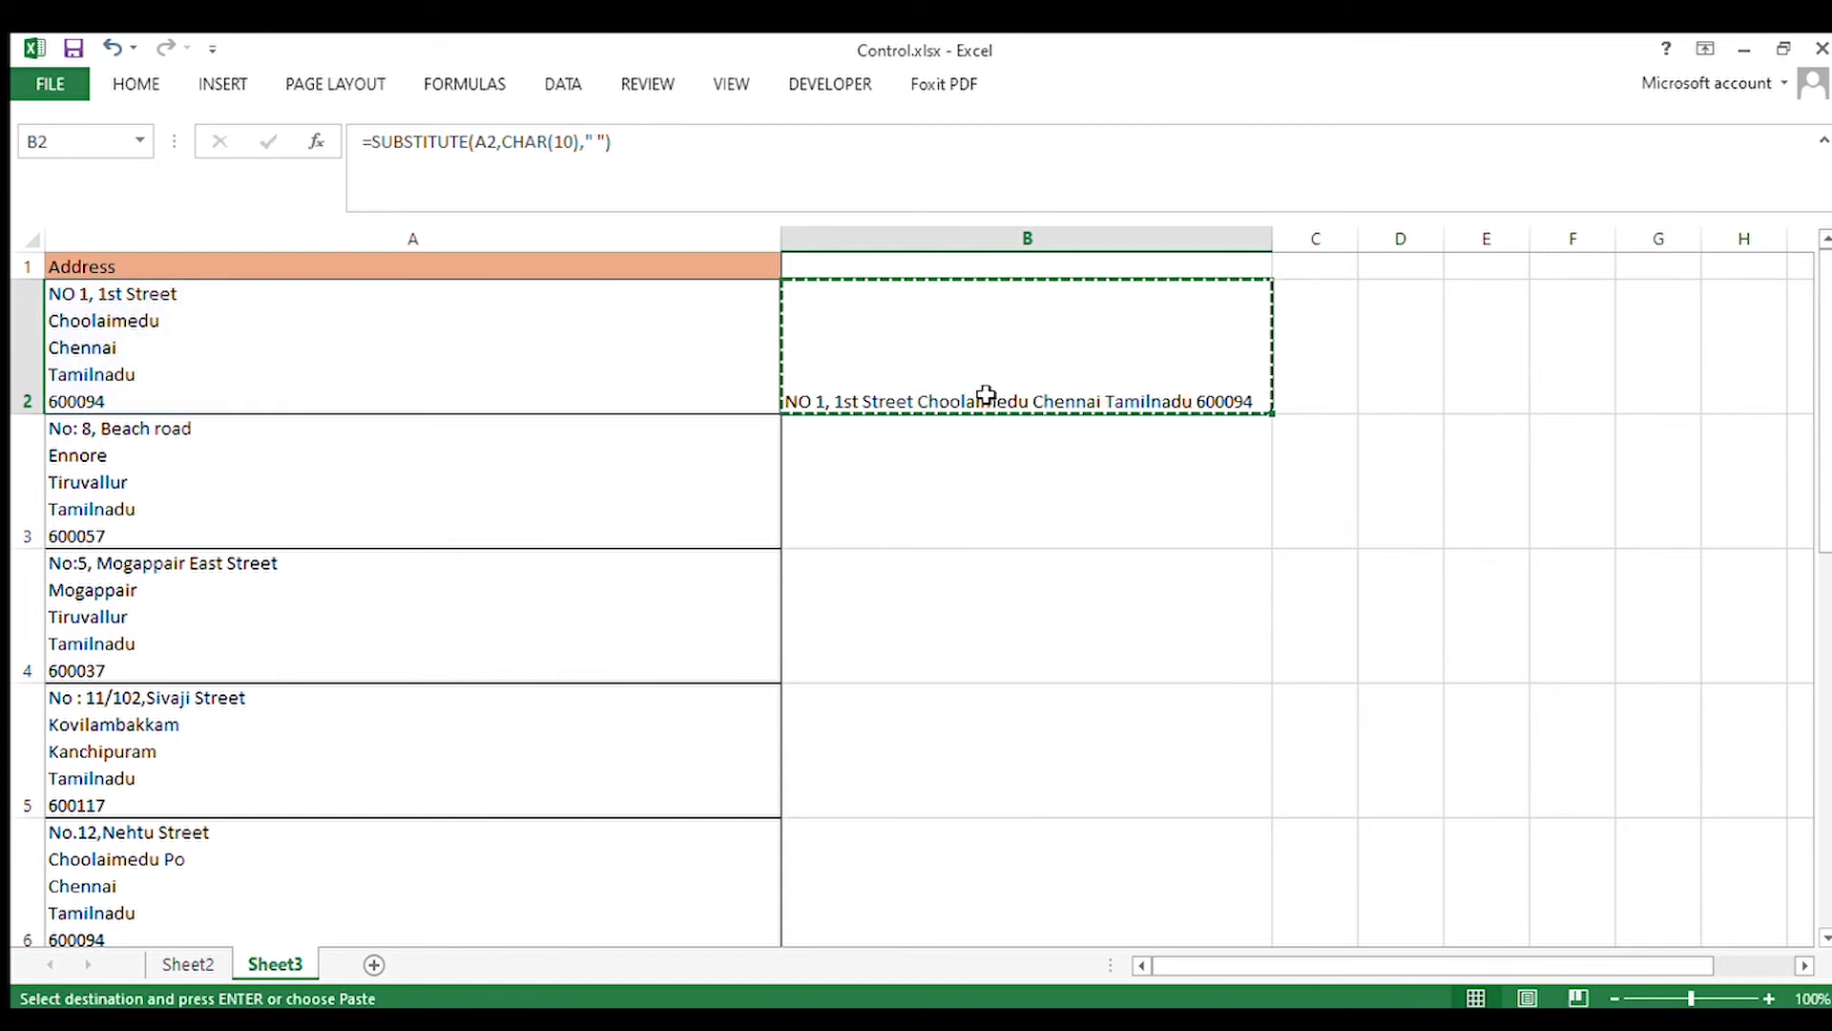
{"action": "double_click", "coordinate": [1271, 415]}
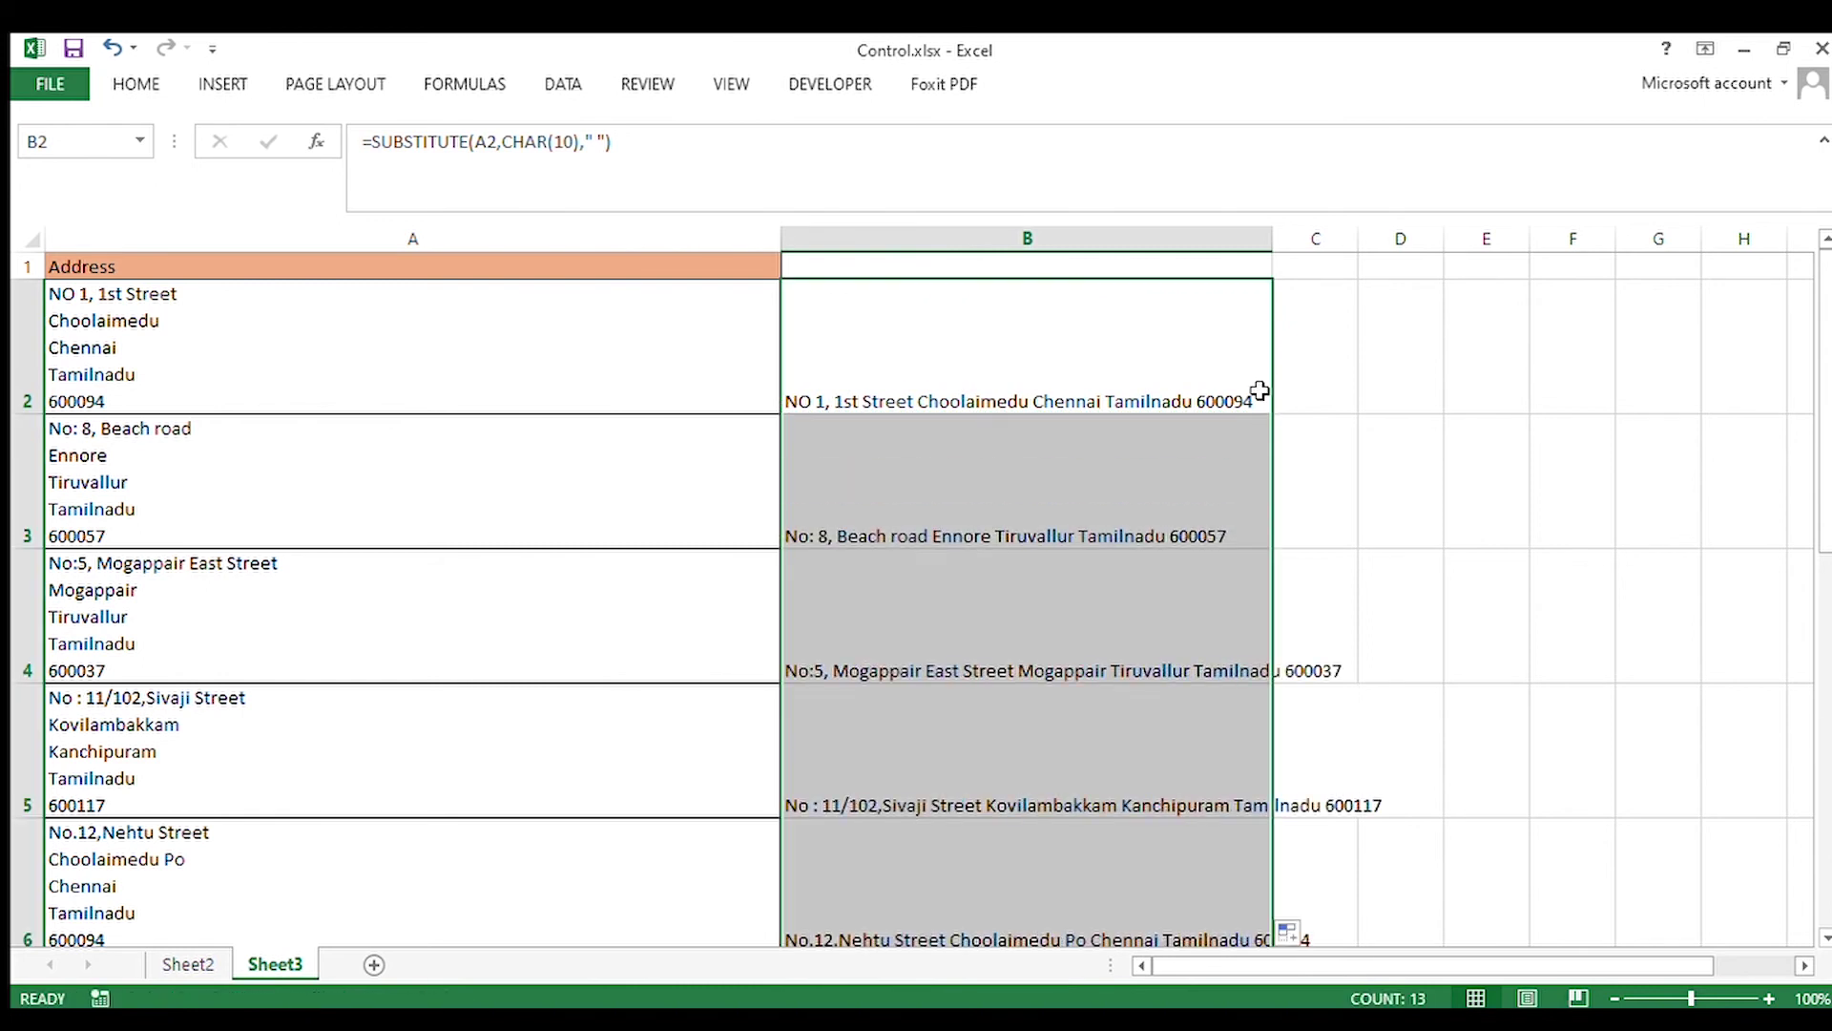
Step: Copy column B into column C as values only and auto-fit column C's width
{"action": "left_click", "coordinate": [1196, 254]}
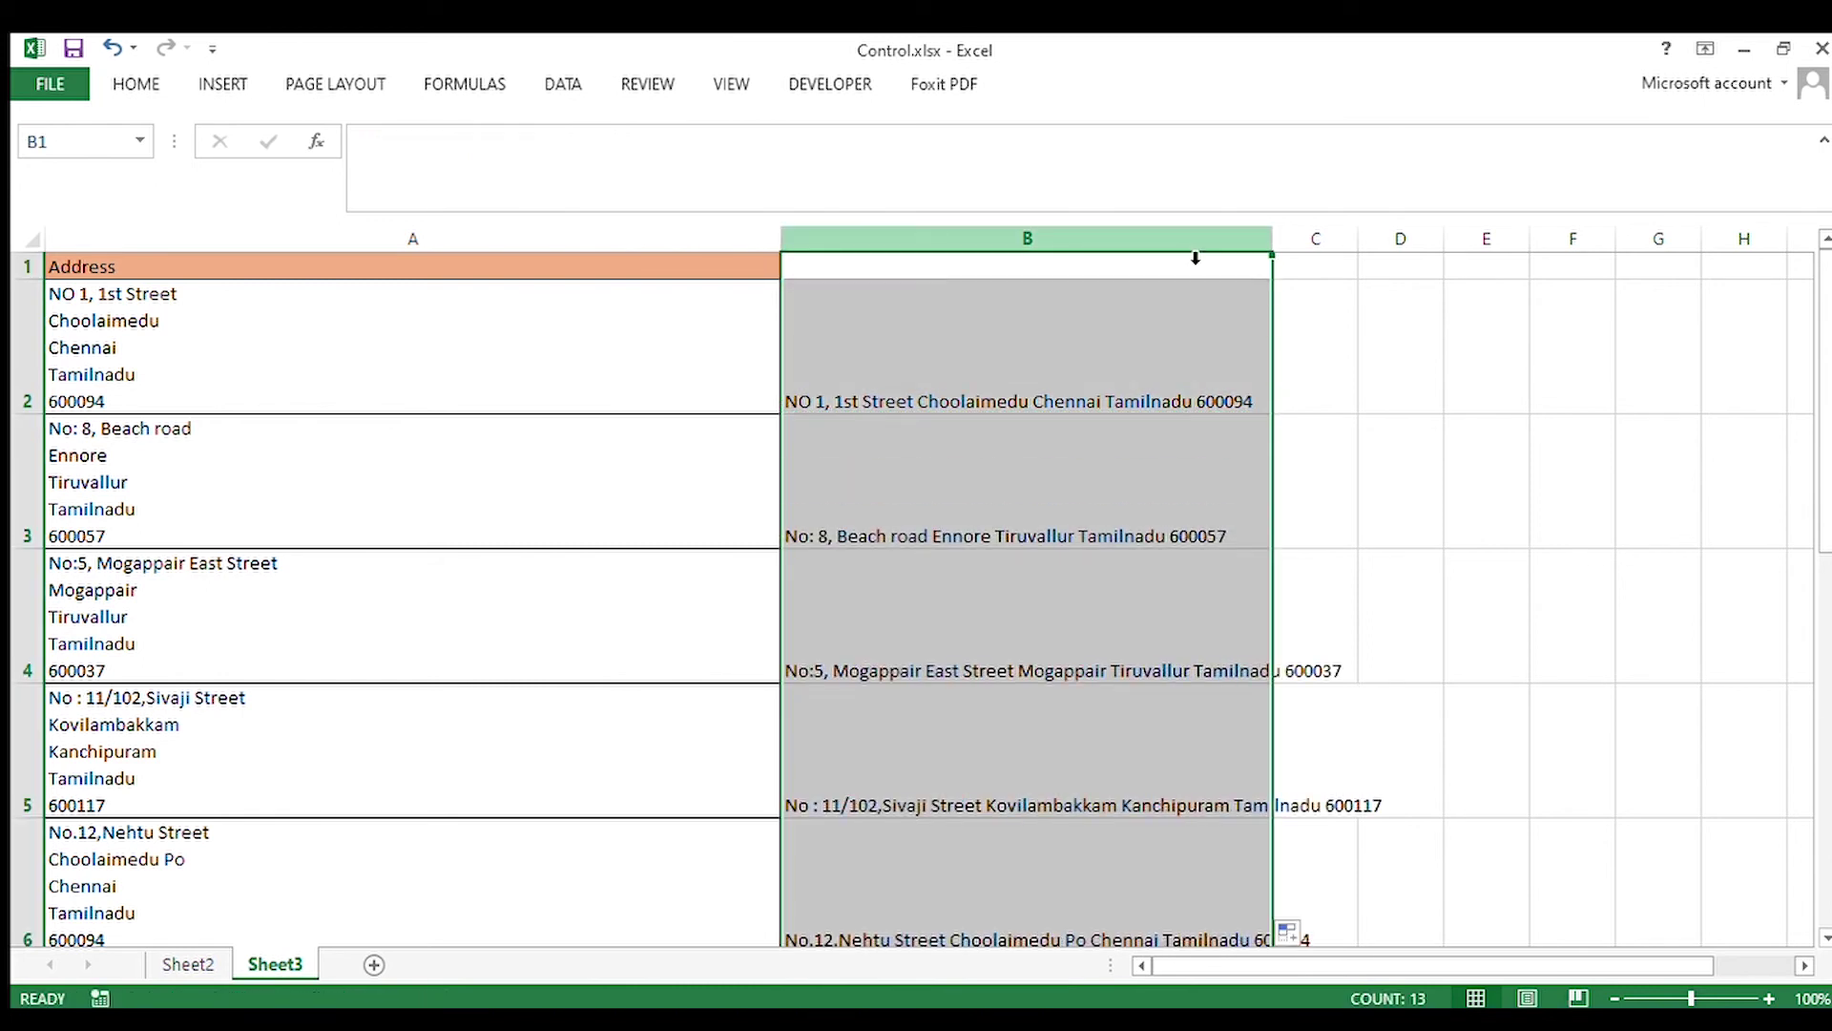
{"action": "key", "text": "ctrl+c"}
{"action": "left_click", "coordinate": [1313, 239]}
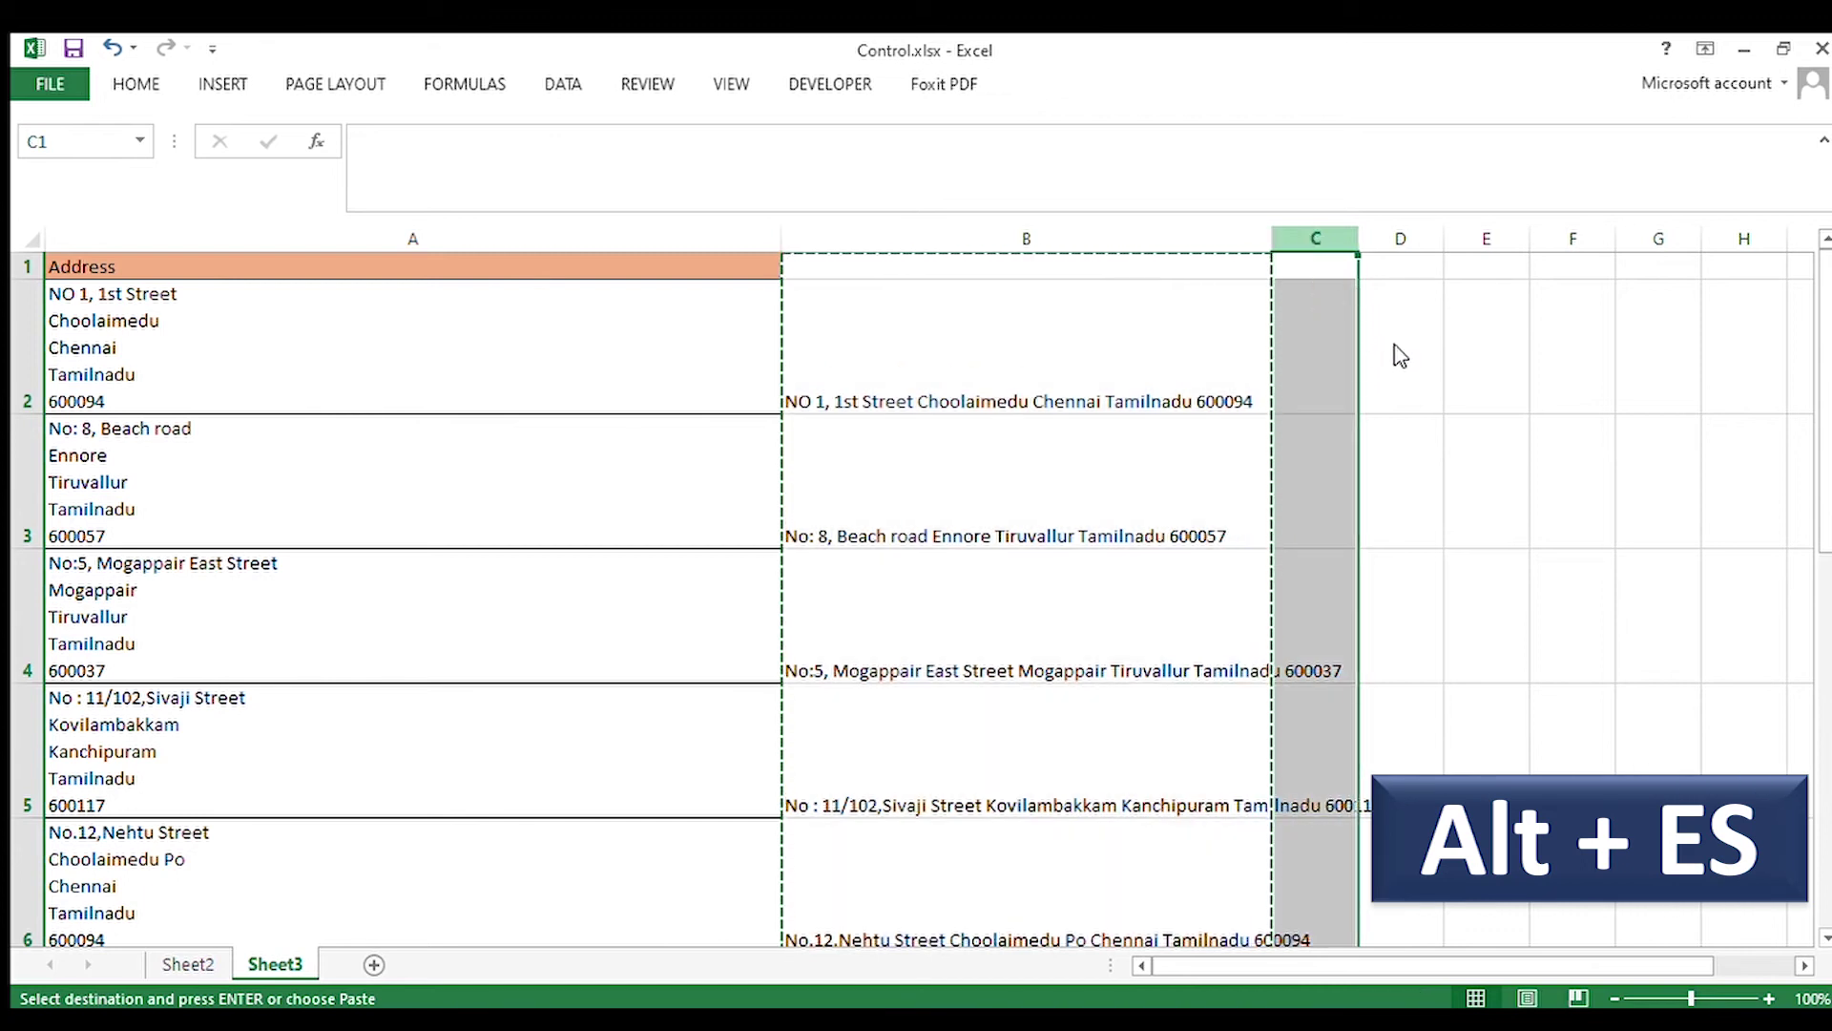
{"action": "key", "text": "ctrl+v"}
{"action": "left_click", "coordinate": [1338, 387]}
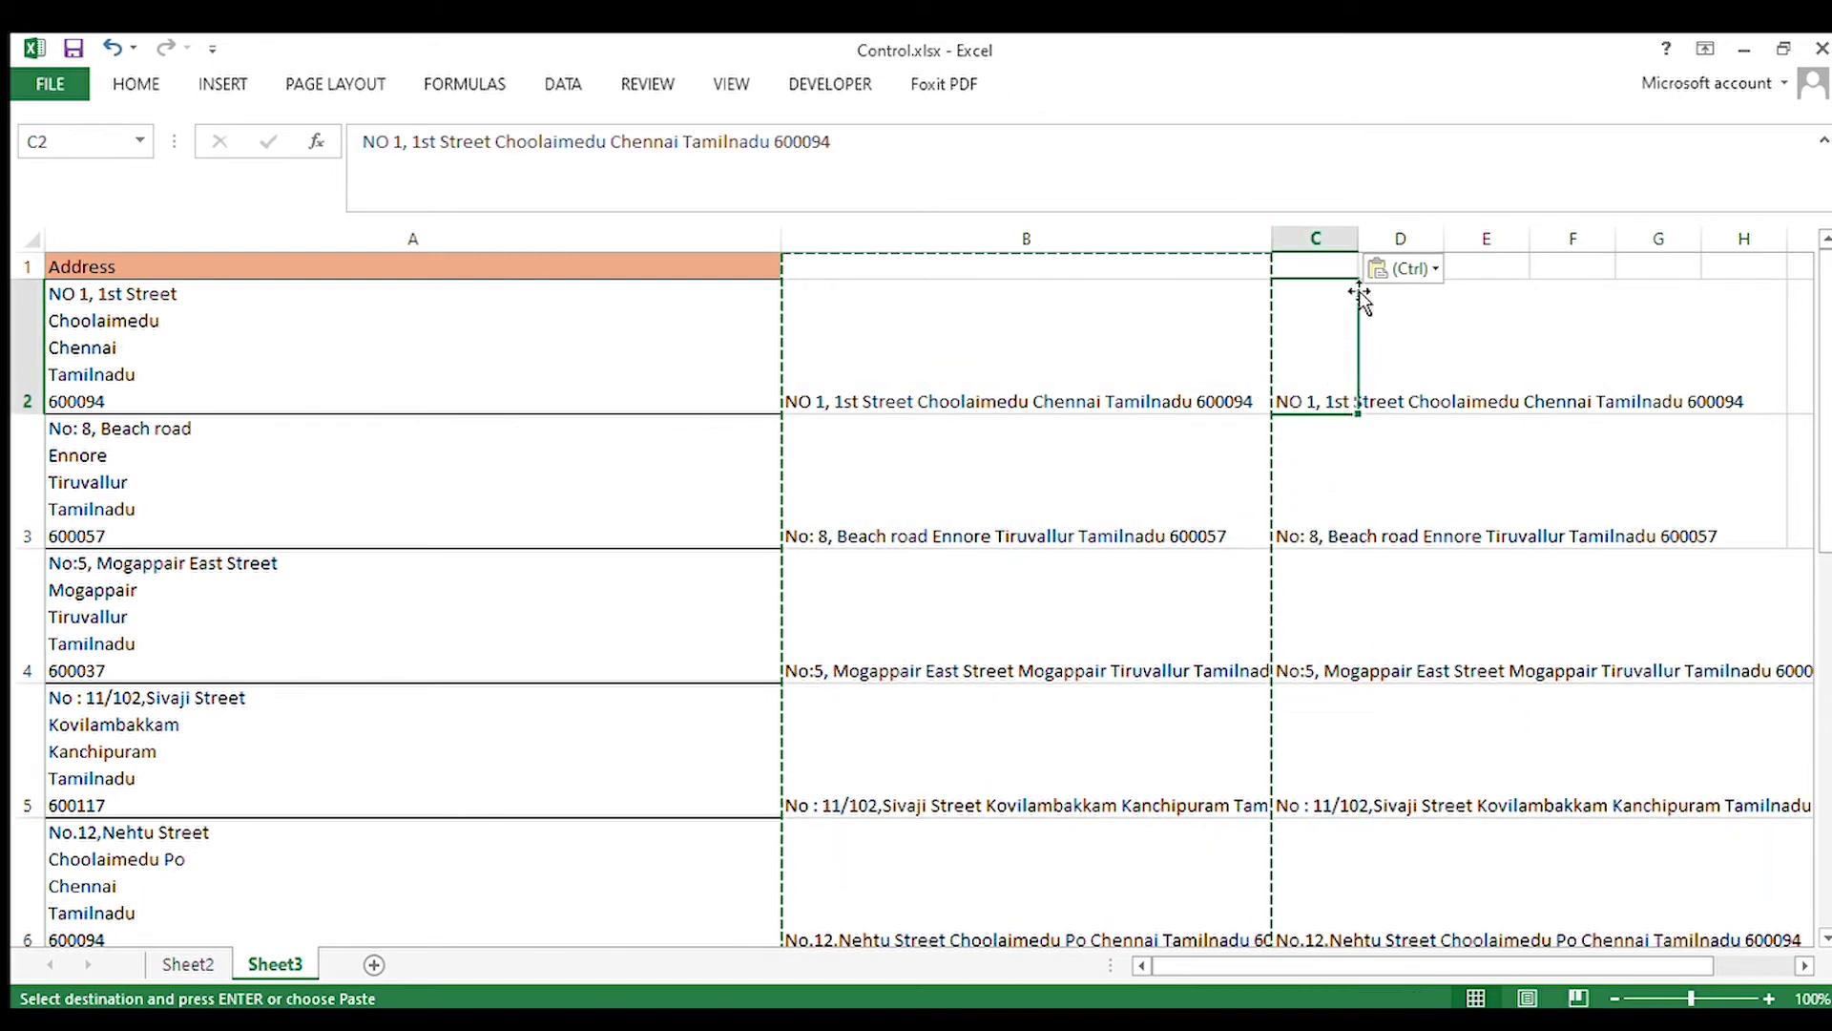
{"action": "double_click", "coordinate": [1357, 239]}
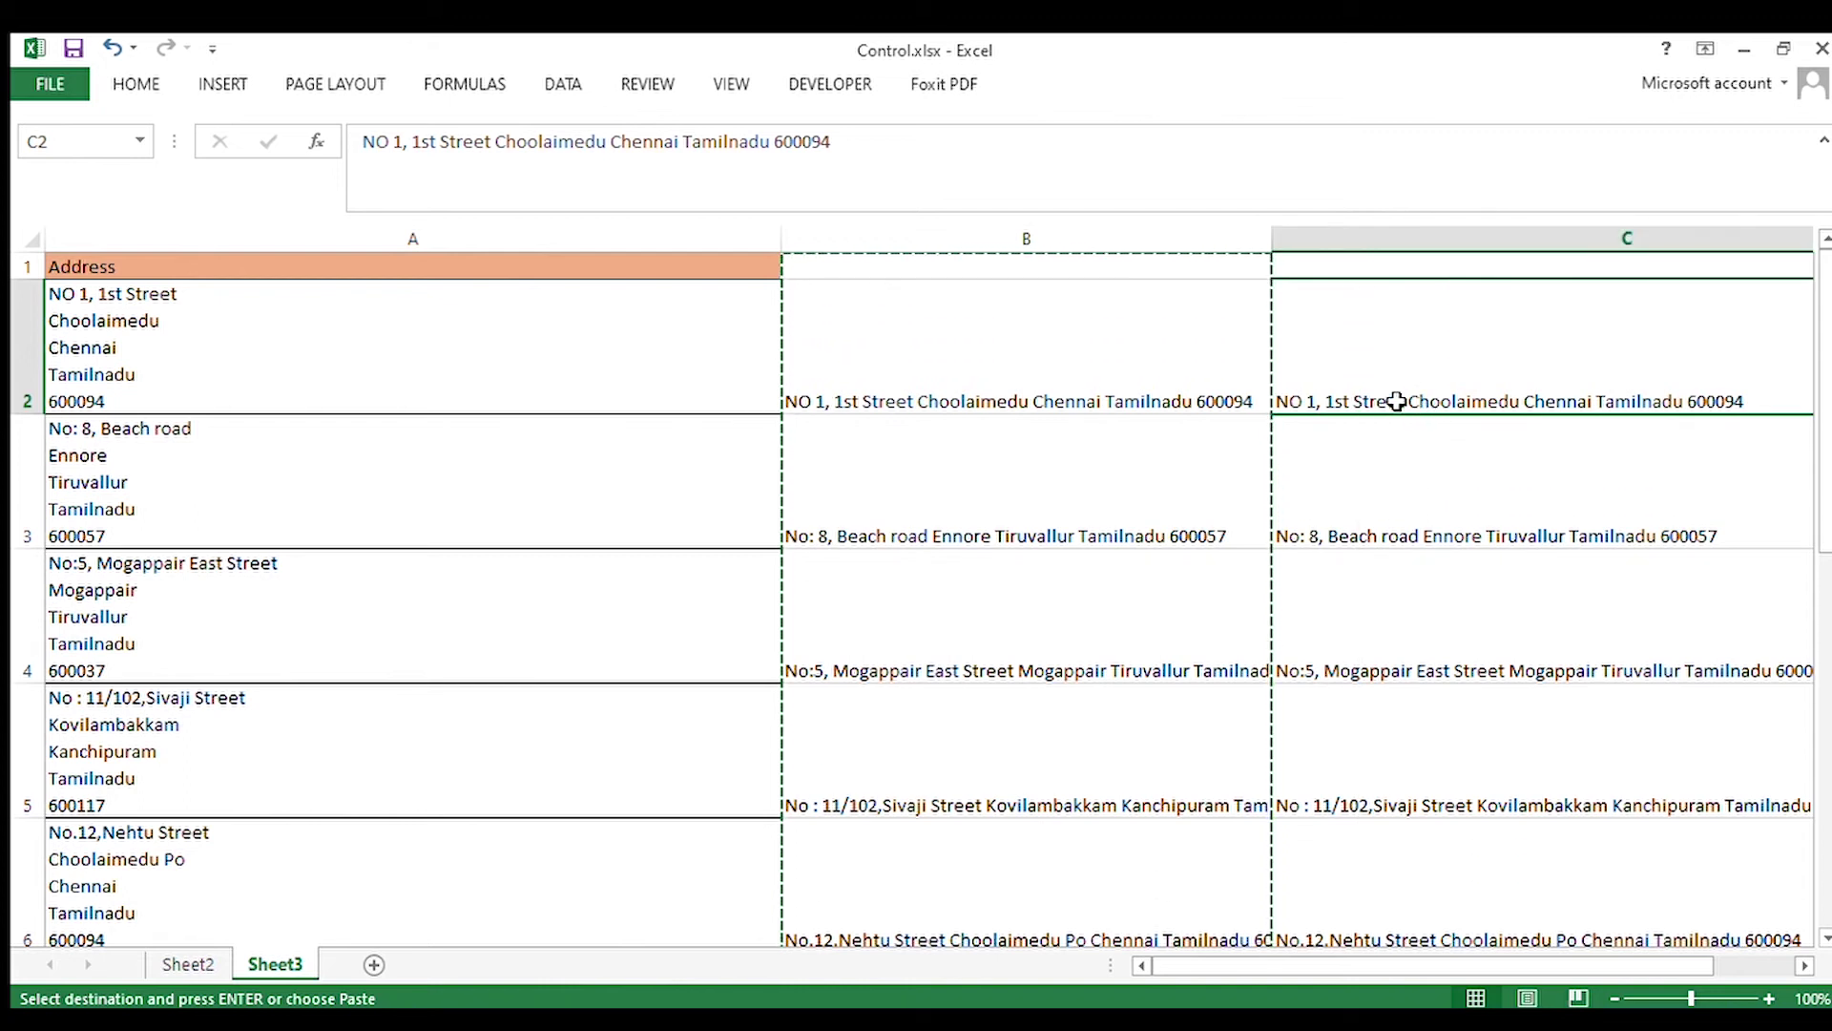
Step: Change the formula in B2 to =SUBSTITUTE(A2,CHAR(10),",") and fill it down column B for all addresses
{"action": "left_click", "coordinate": [968, 389]}
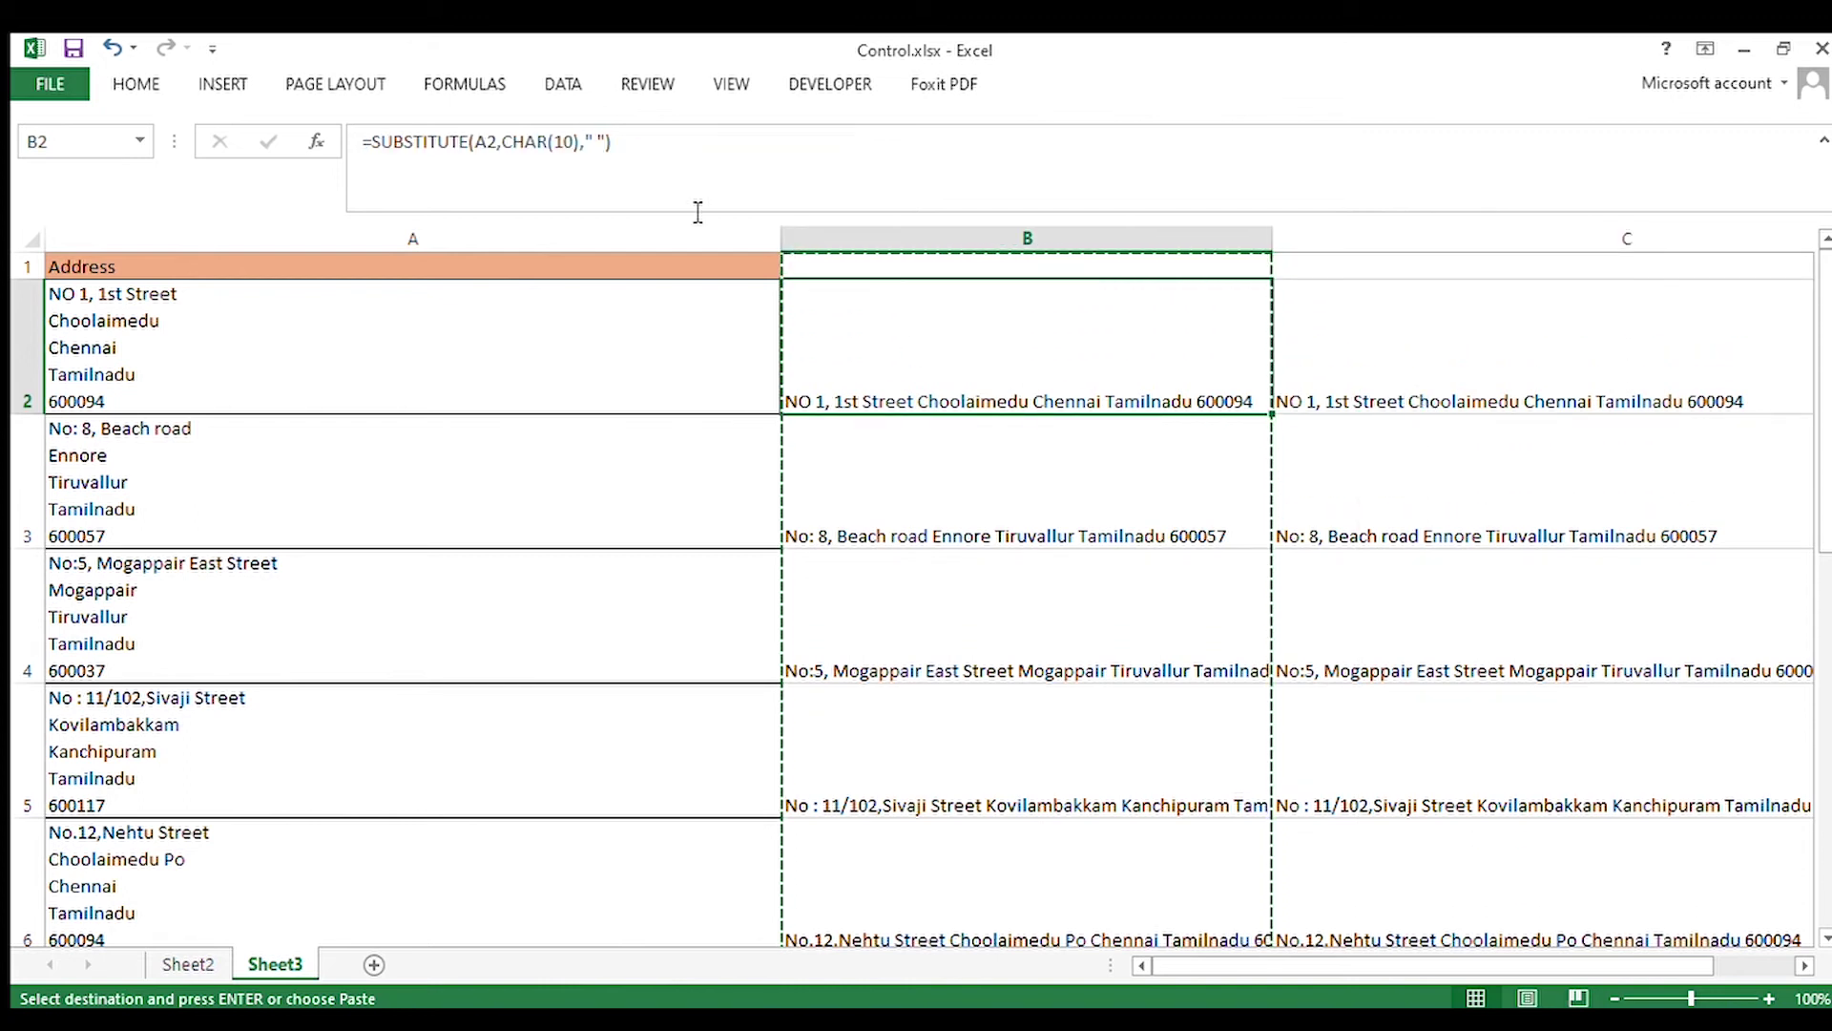
{"action": "left_click", "coordinate": [595, 142]}
{"action": "type", "text": ","}
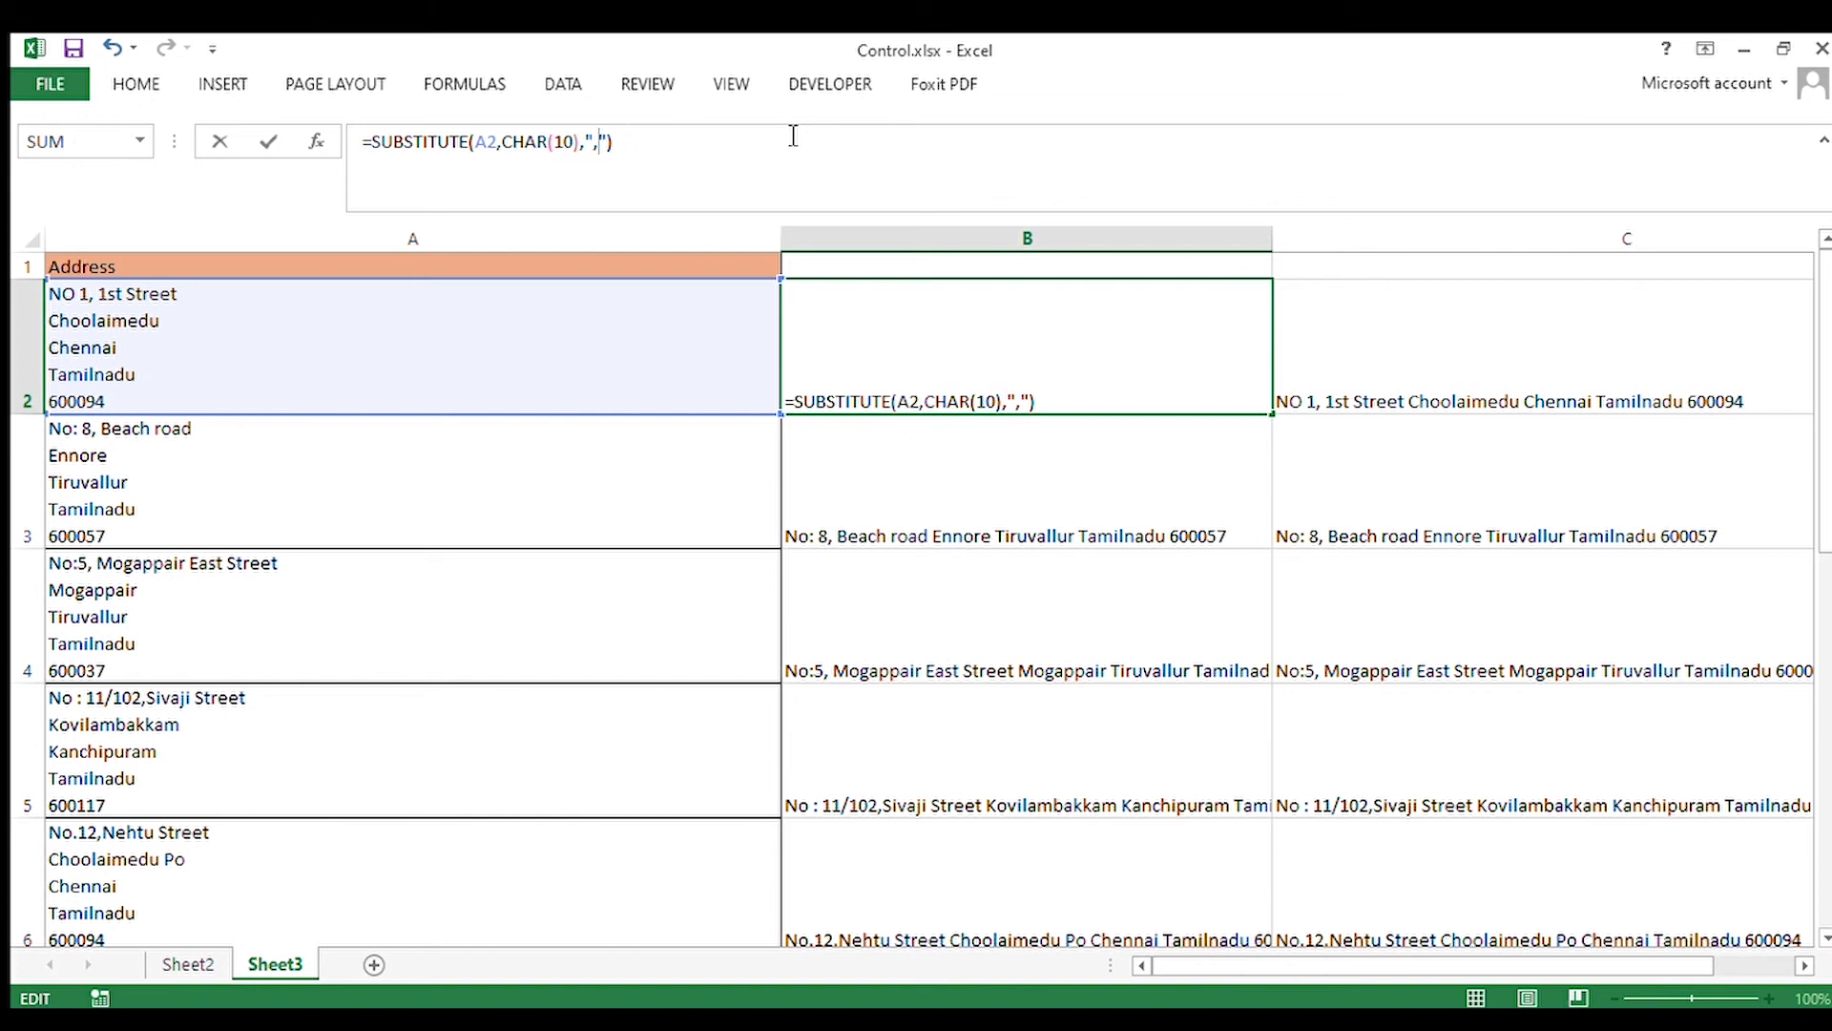
{"action": "key", "text": "Return"}
{"action": "left_click", "coordinate": [1206, 363]}
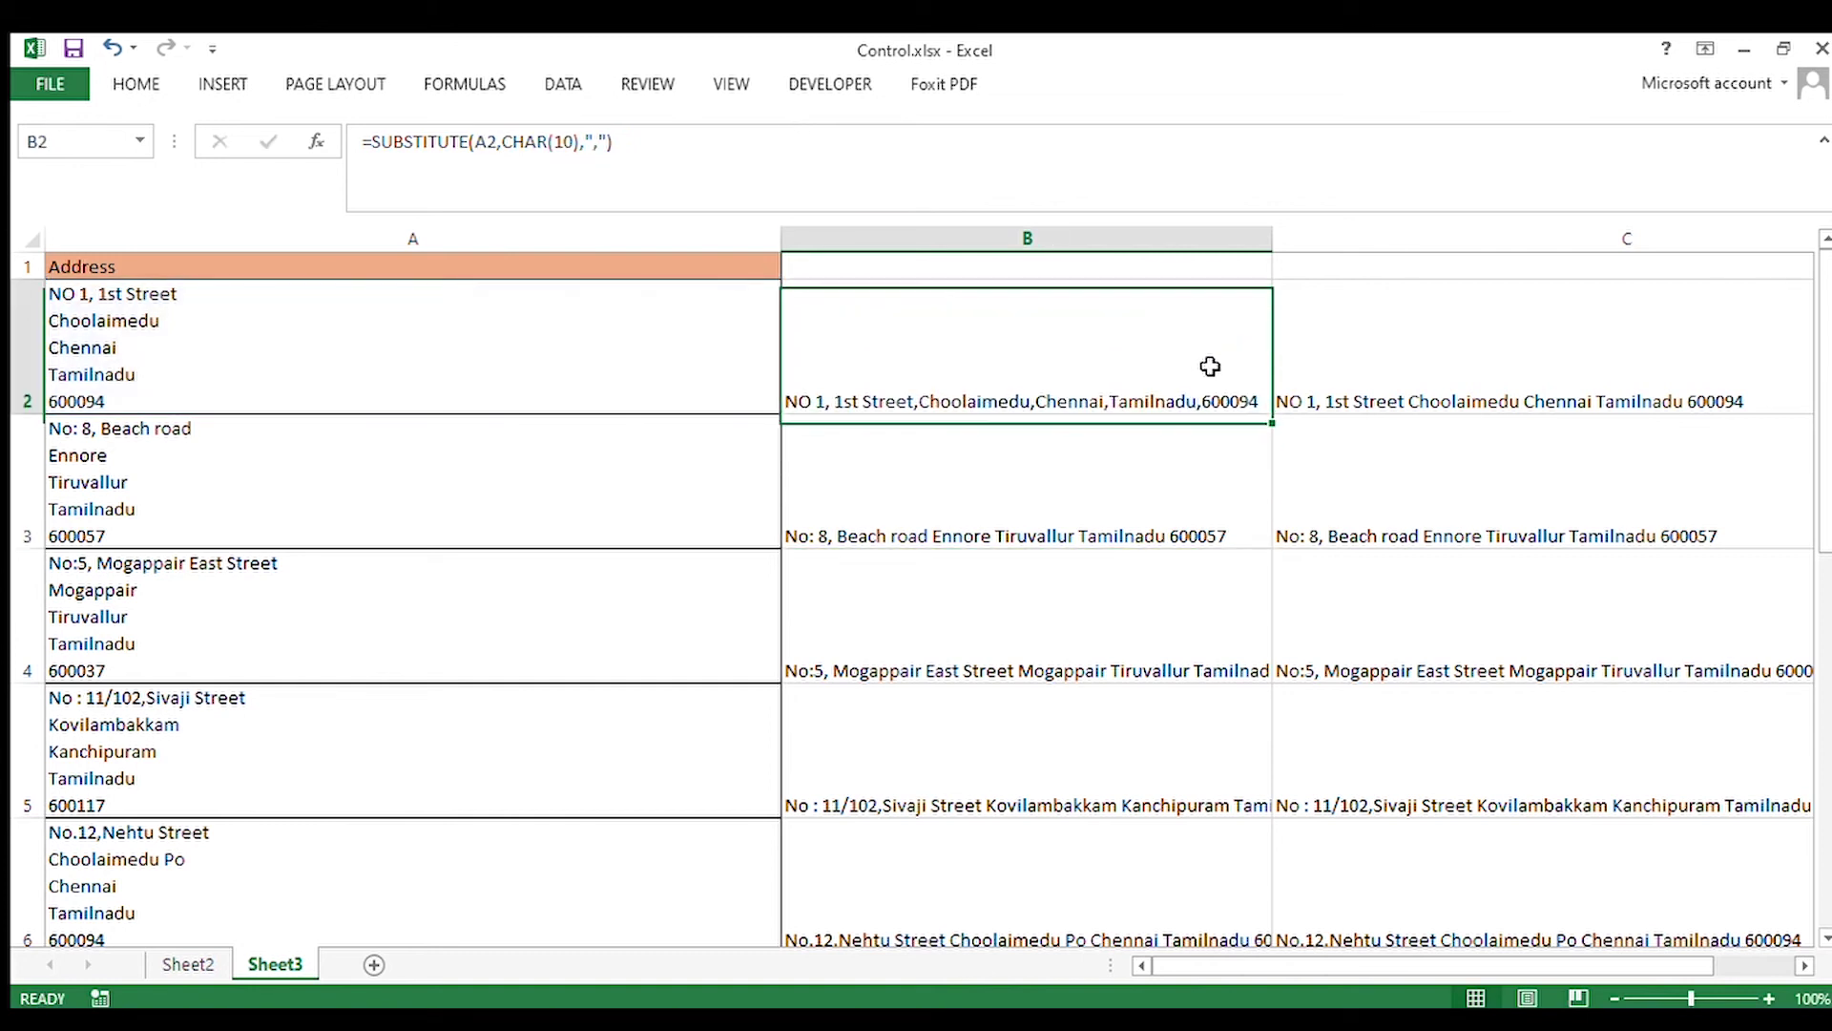
{"action": "left_click", "coordinate": [1272, 419]}
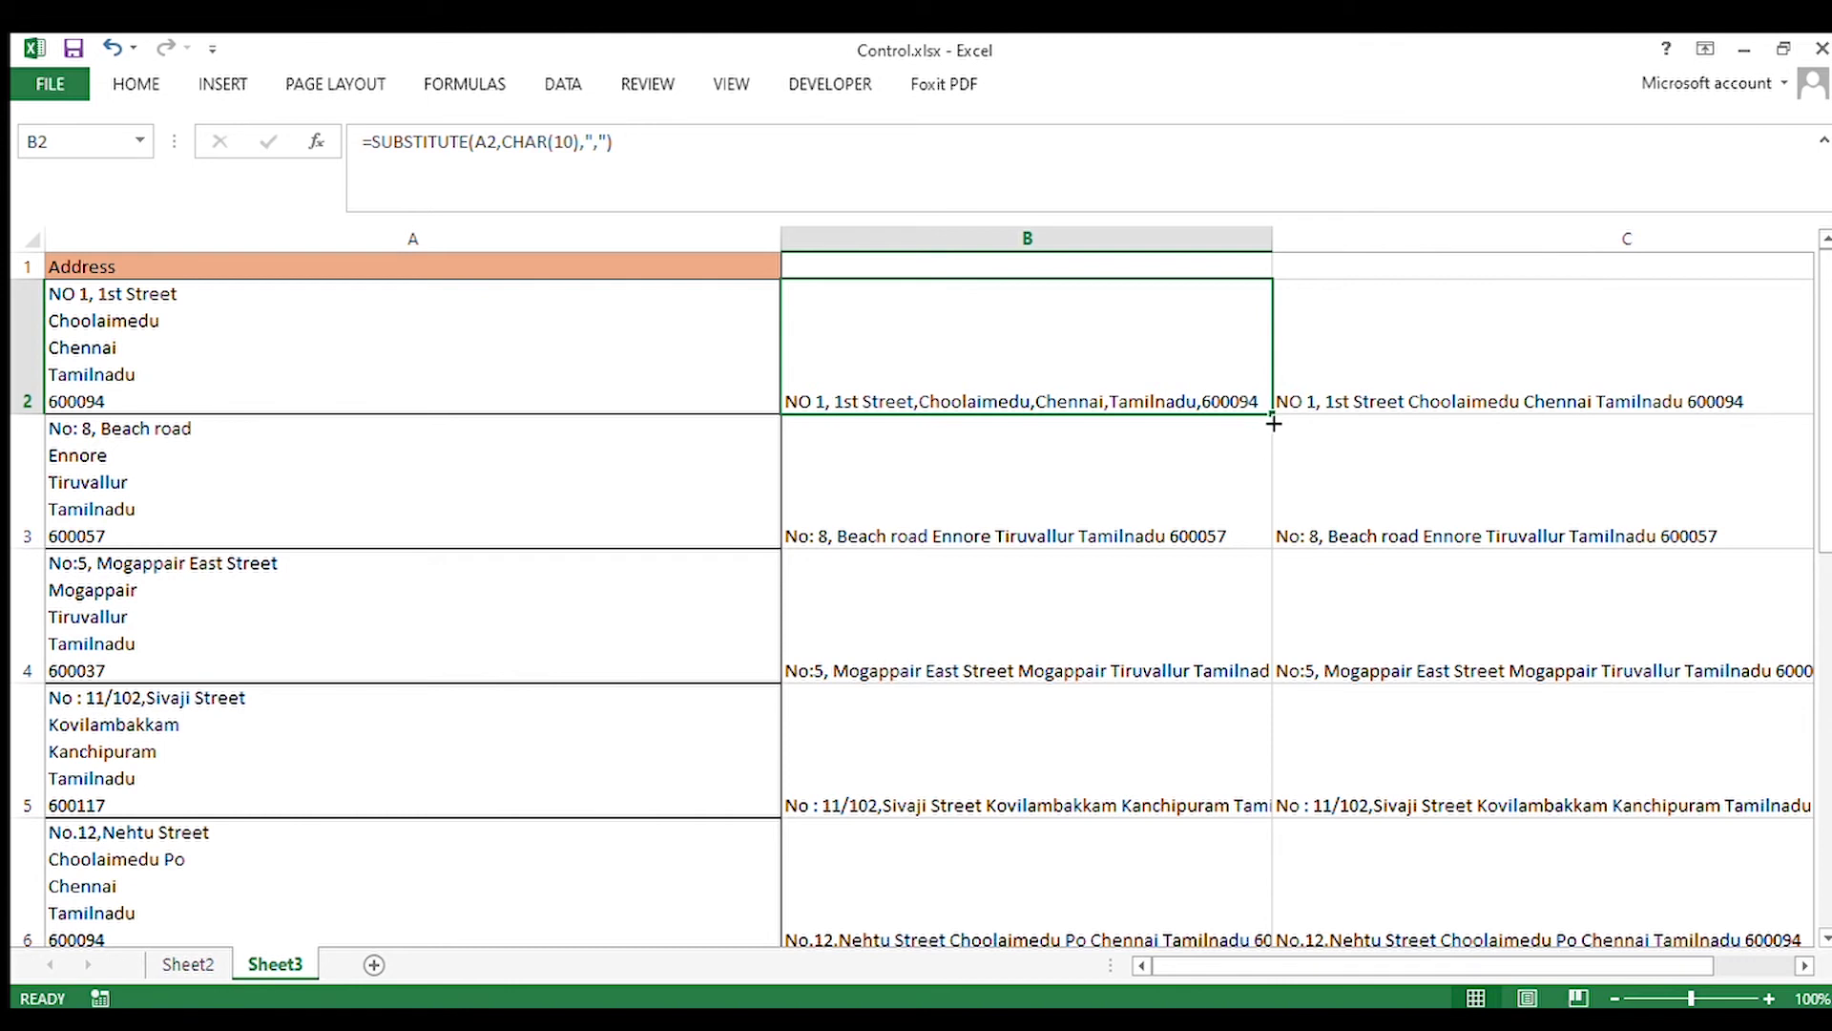
{"action": "left_click", "coordinate": [1270, 421]}
{"action": "left_click", "coordinate": [1270, 421]}
{"action": "double_click", "coordinate": [1271, 418]}
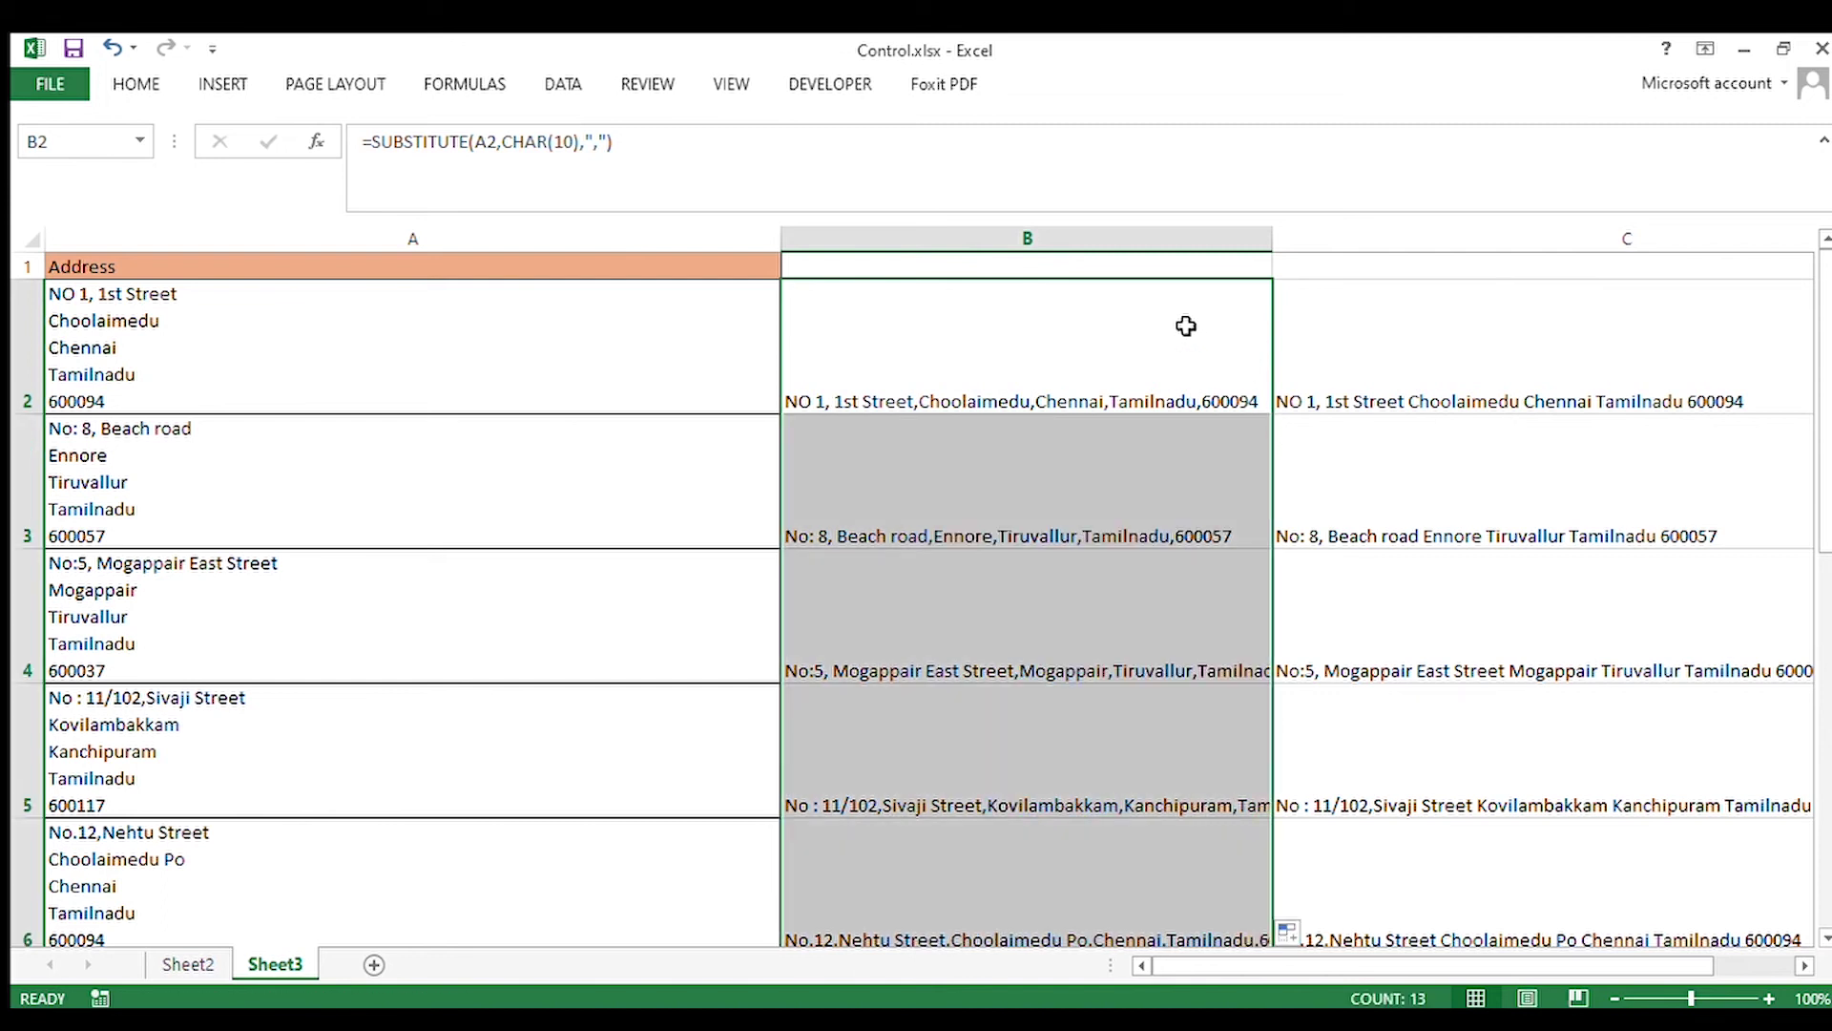
Step: Delete columns B and C, and enter =TRIM(A2) in the emptied cell B2
{"action": "left_click_drag", "start_coordinate": [1133, 248], "coordinate": [1349, 267]}
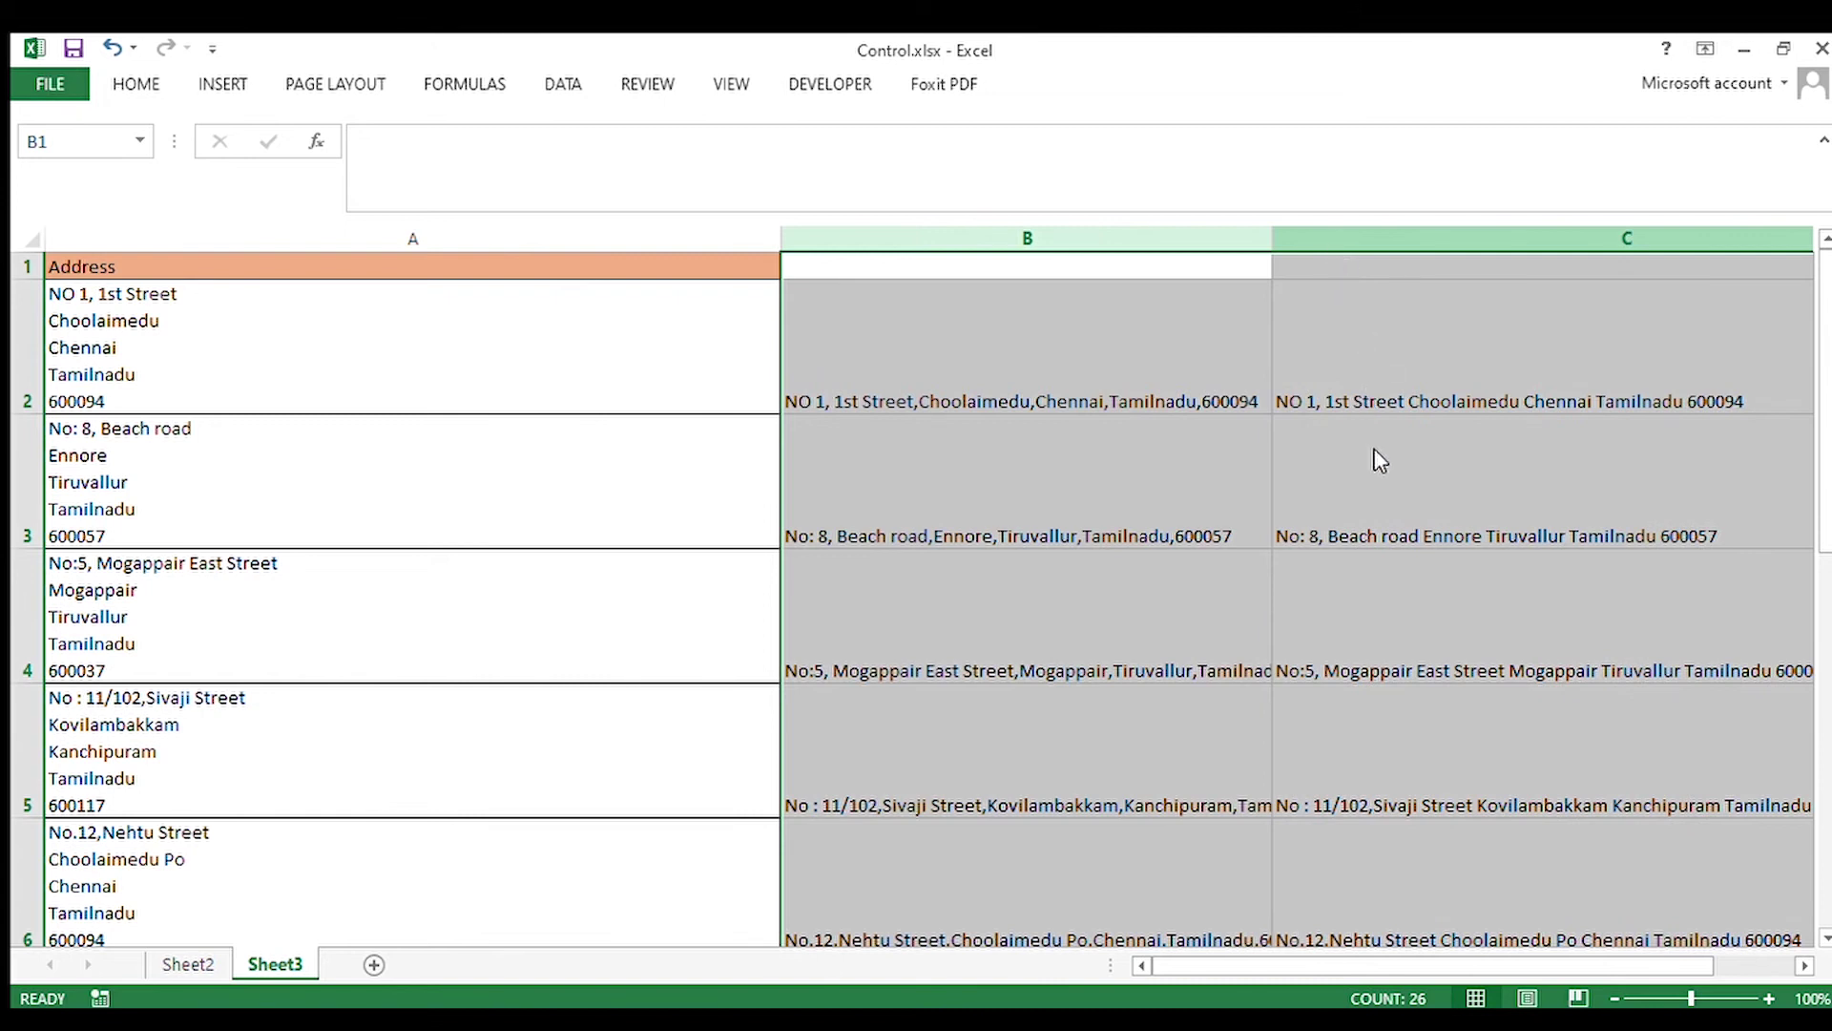
{"action": "key", "text": "ctrl+minus"}
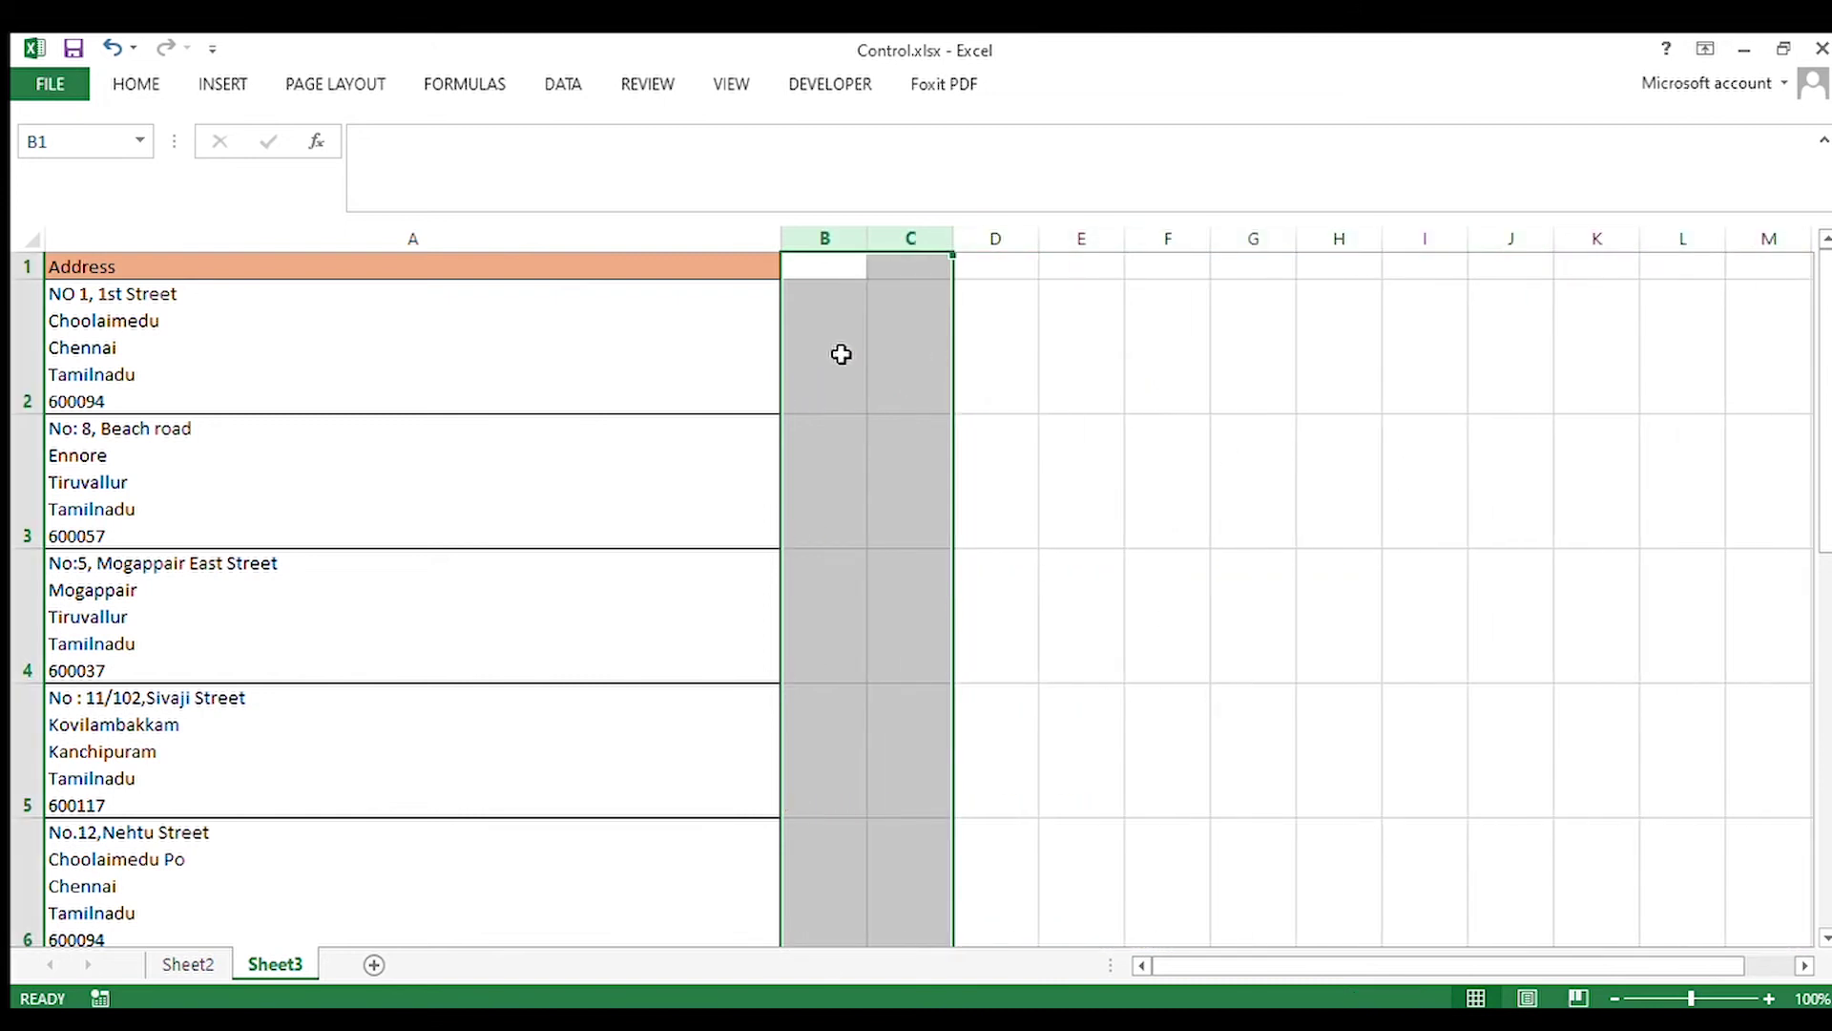
{"action": "left_click", "coordinate": [841, 354]}
{"action": "type", "text": "=trim"}
{"action": "key", "text": "Tab"}
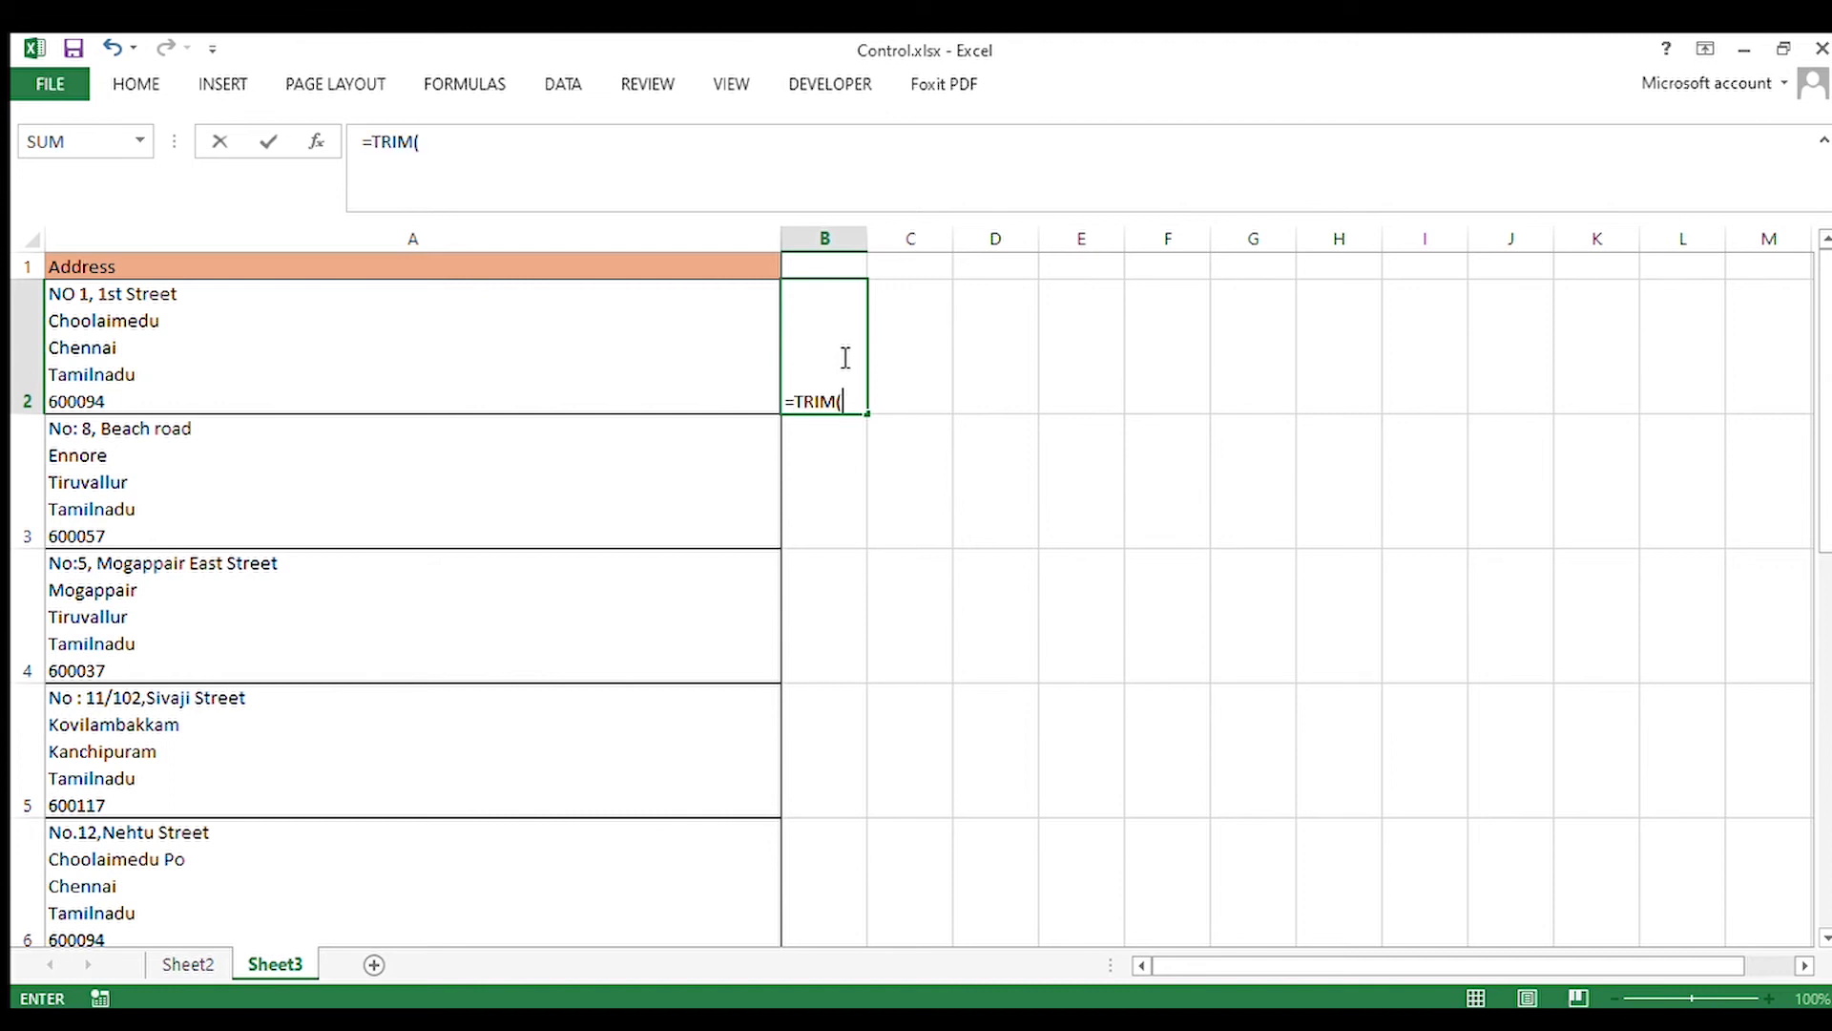
{"action": "left_click", "coordinate": [571, 357]}
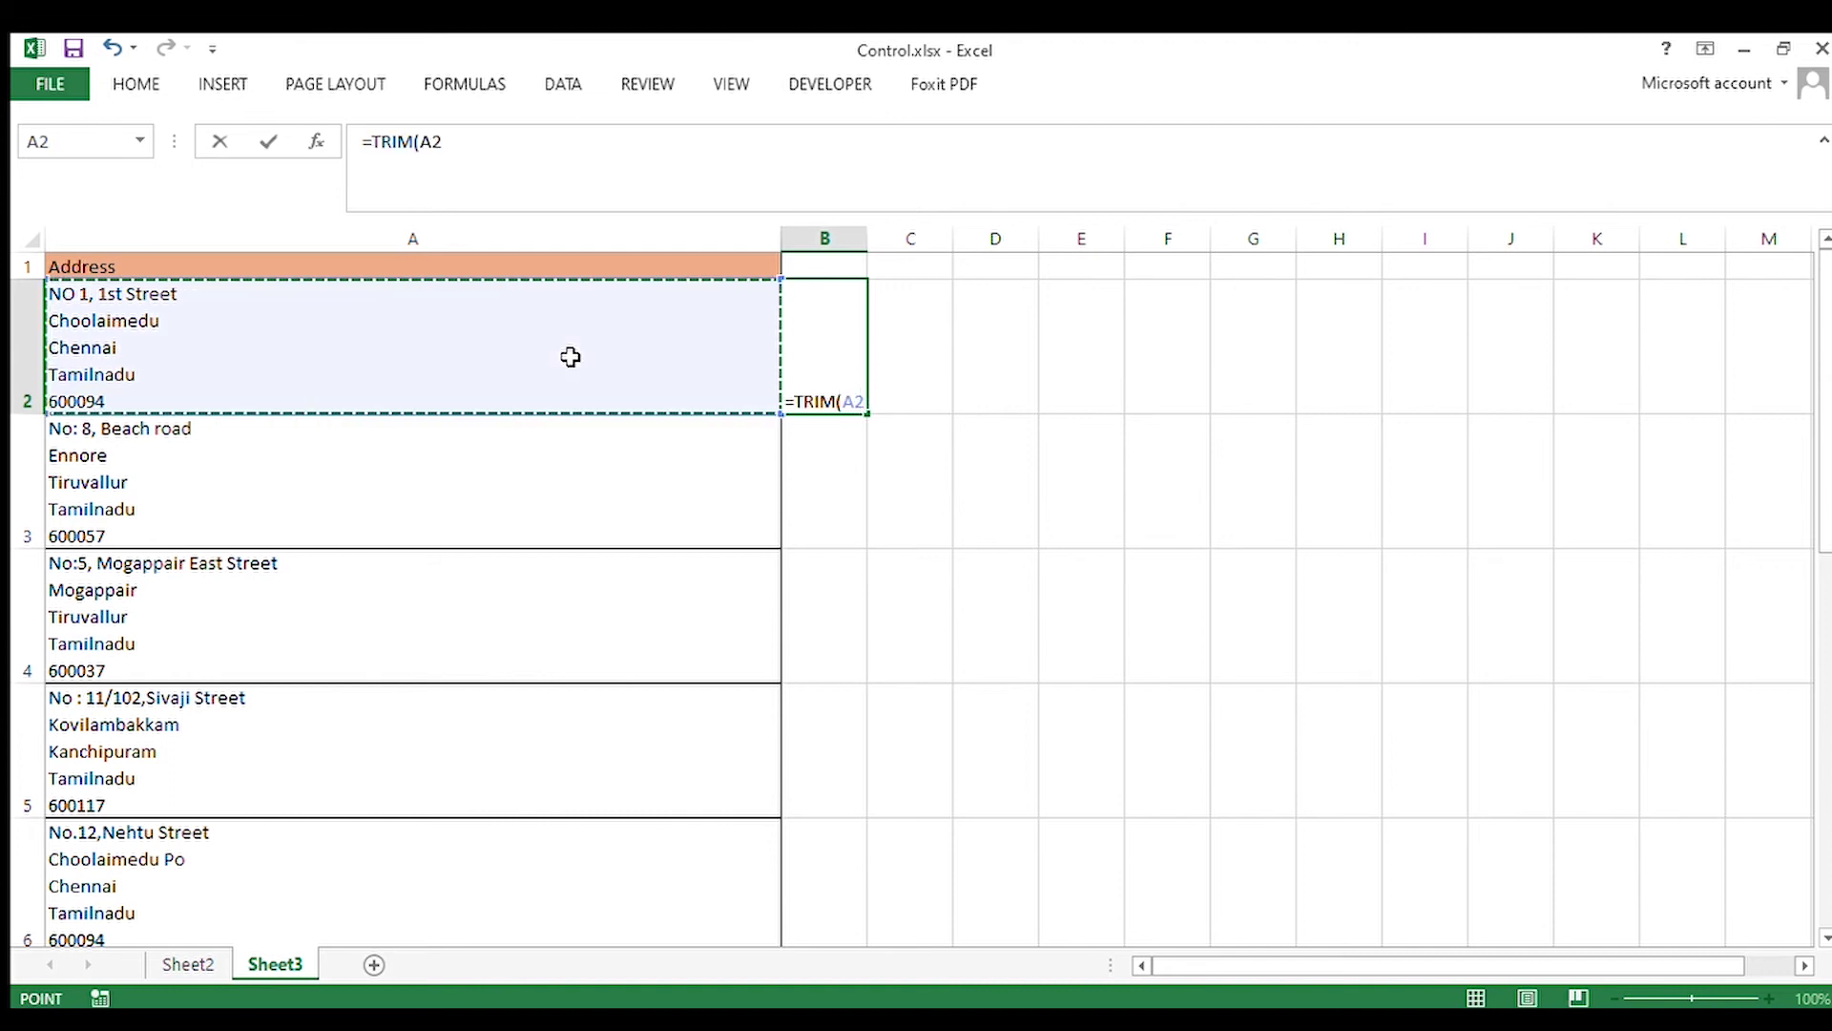
{"action": "type", "text": ")"}
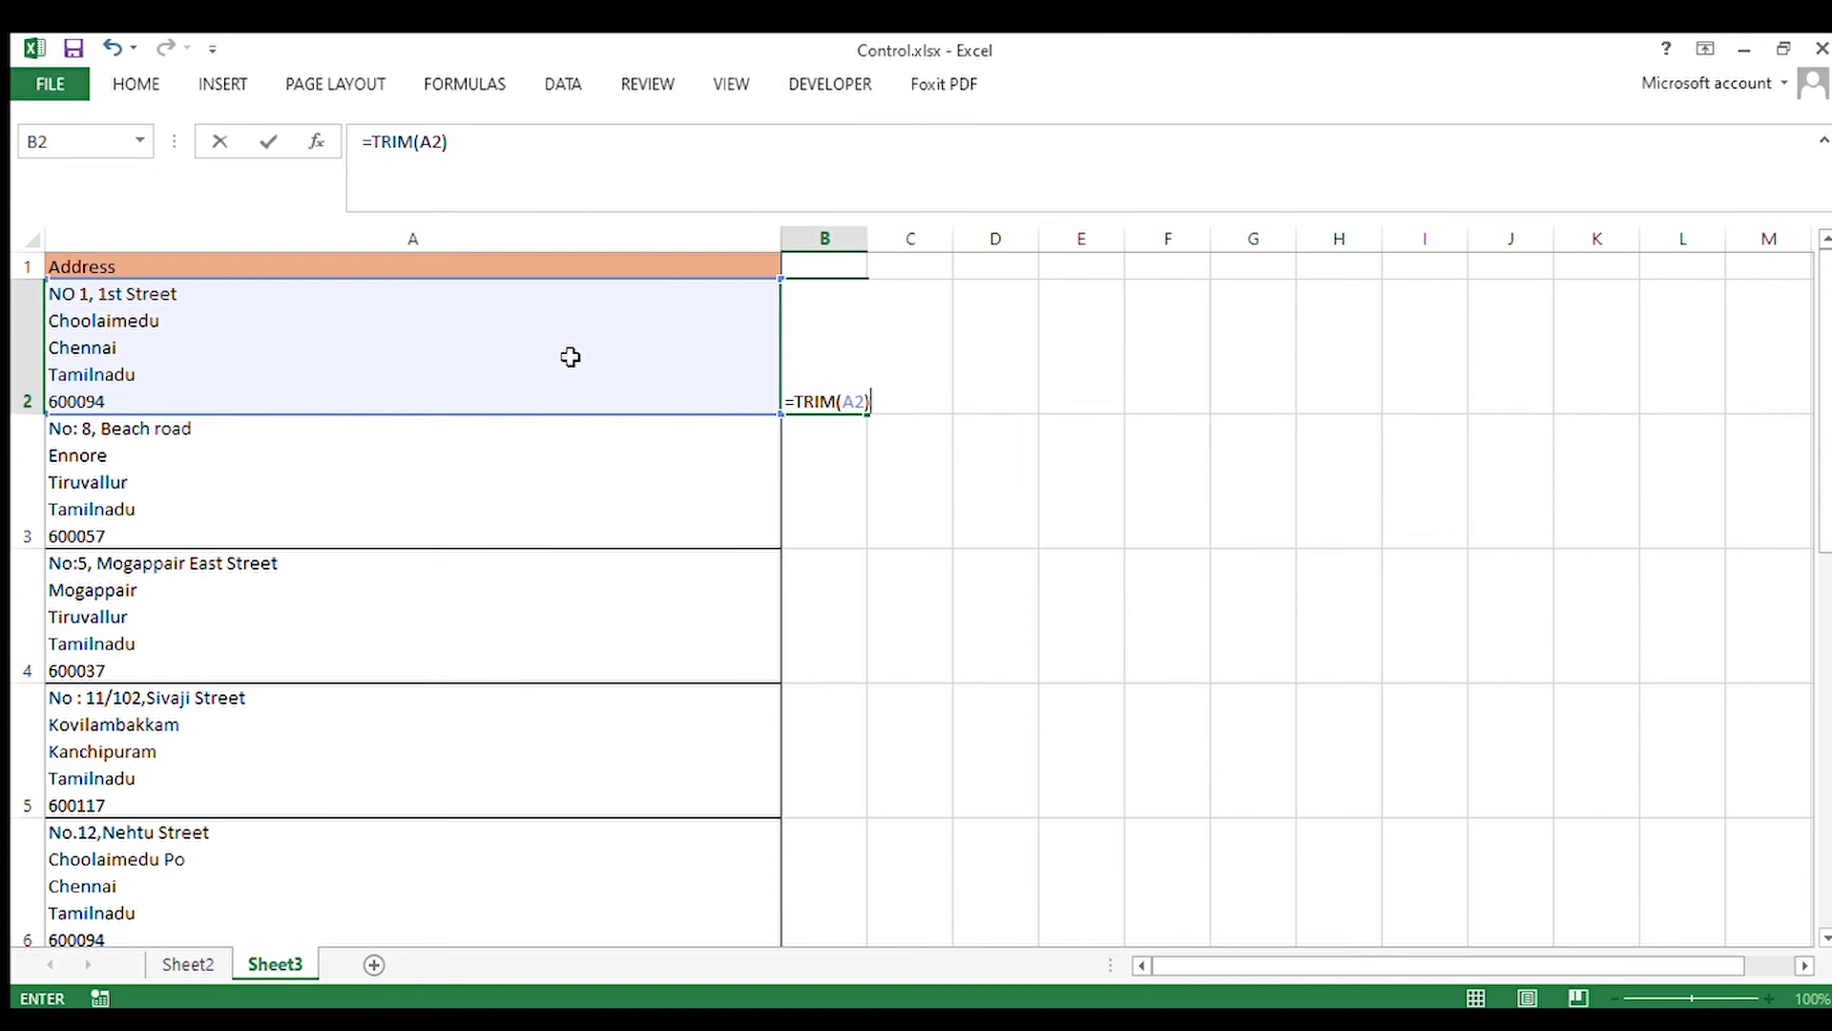
{"action": "key", "text": "Return"}
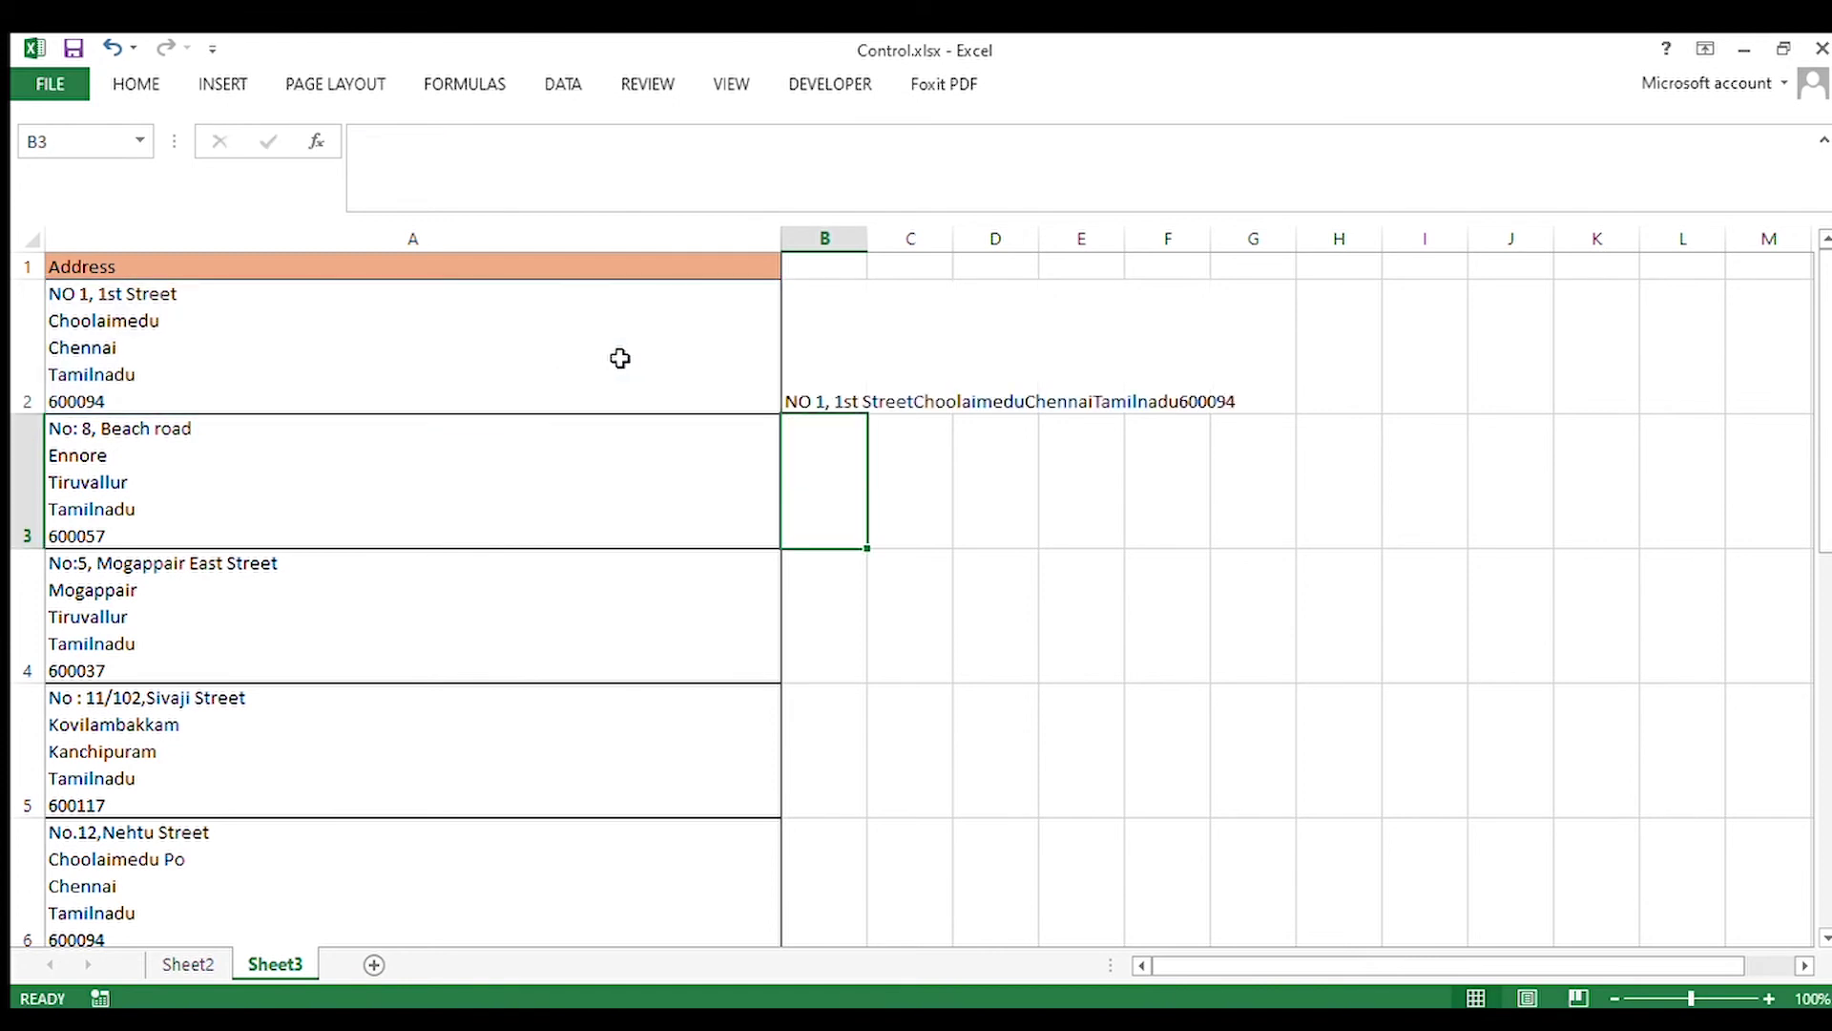
Step: Copy the TRIM result from B2 into C2 as a value only and auto-fit column B's width
{"action": "left_click", "coordinate": [816, 395]}
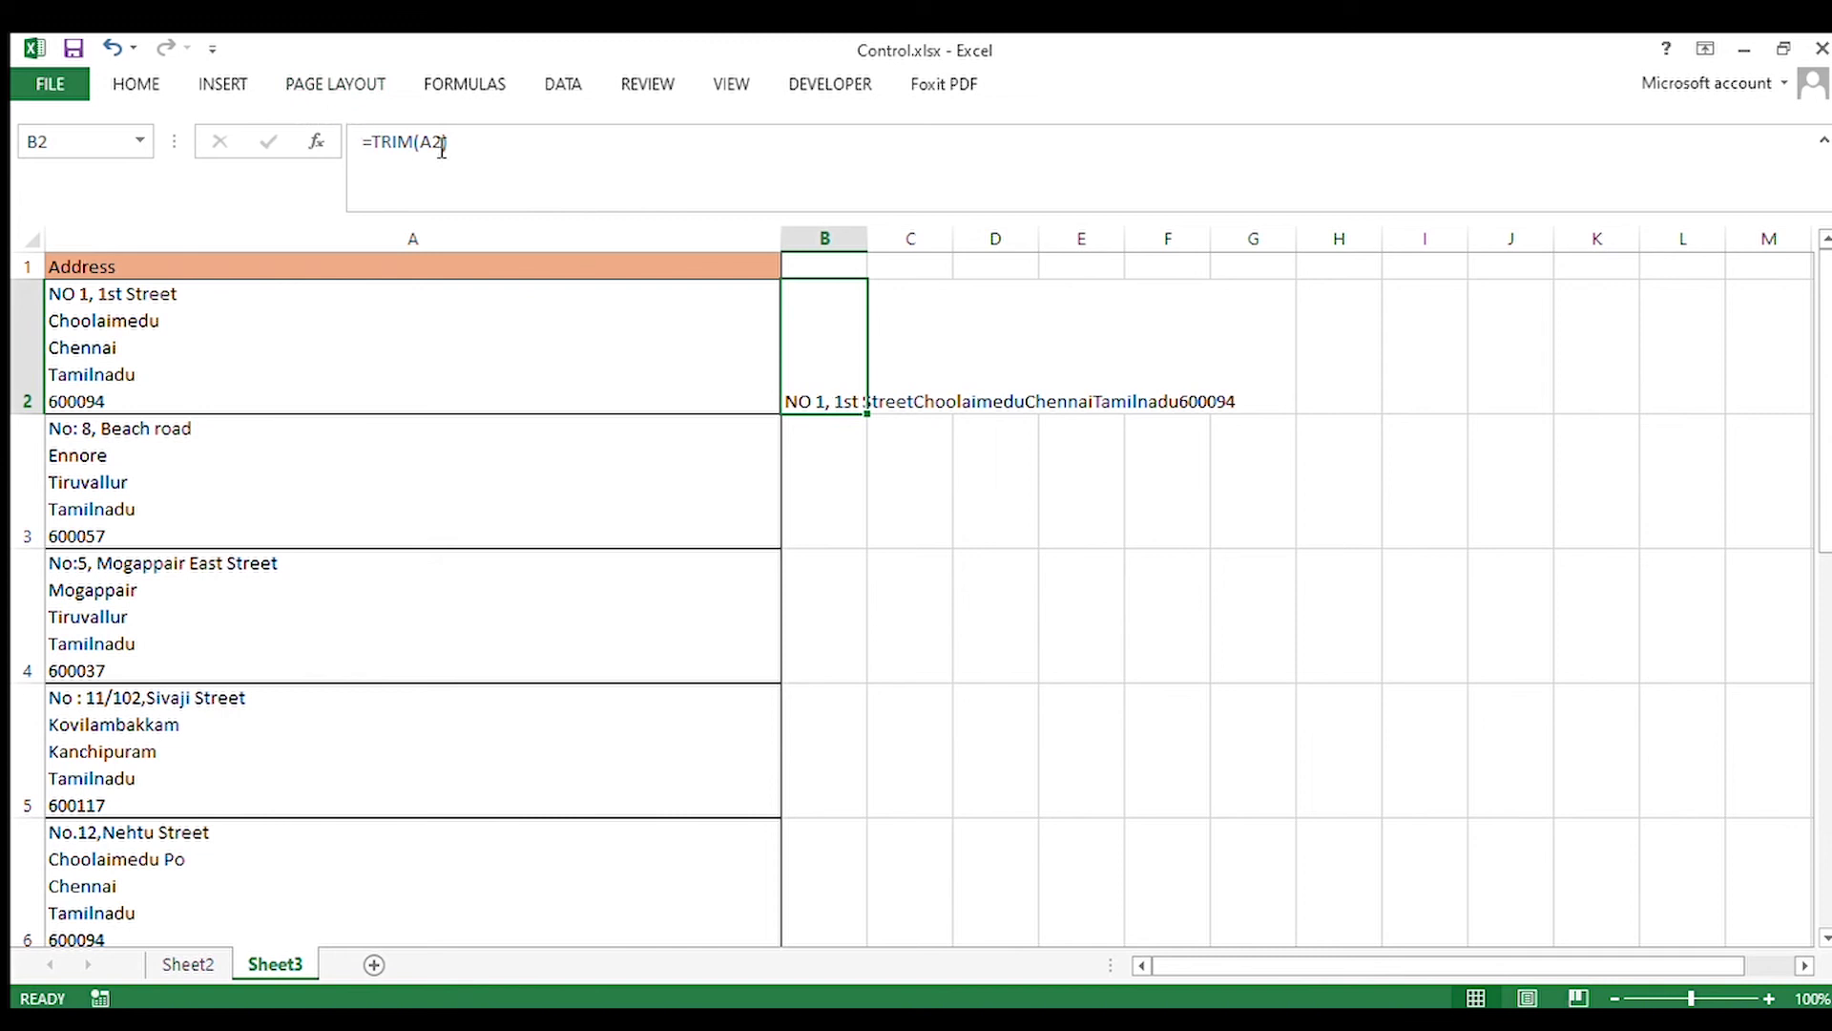
{"action": "left_click_drag", "start_coordinate": [462, 146], "coordinate": [370, 134]}
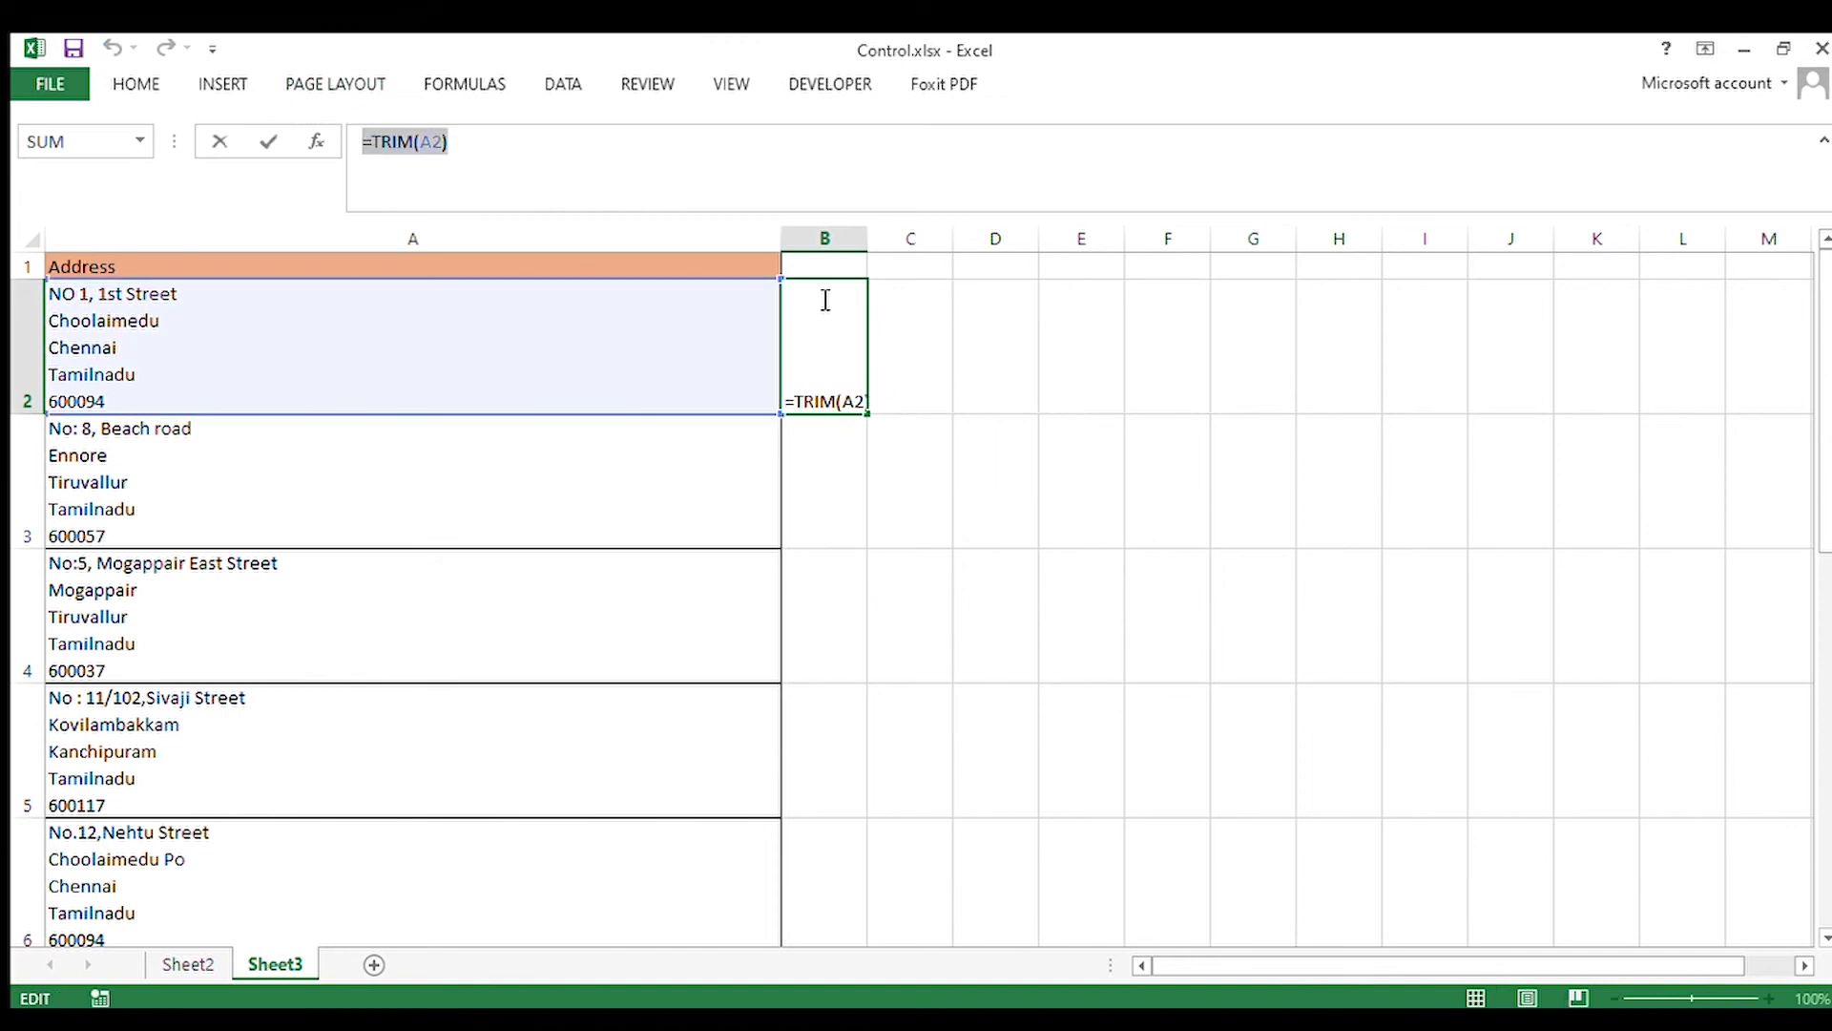
{"action": "key", "text": "Escape"}
{"action": "key", "text": "ctrl+c"}
{"action": "left_click", "coordinate": [926, 362]}
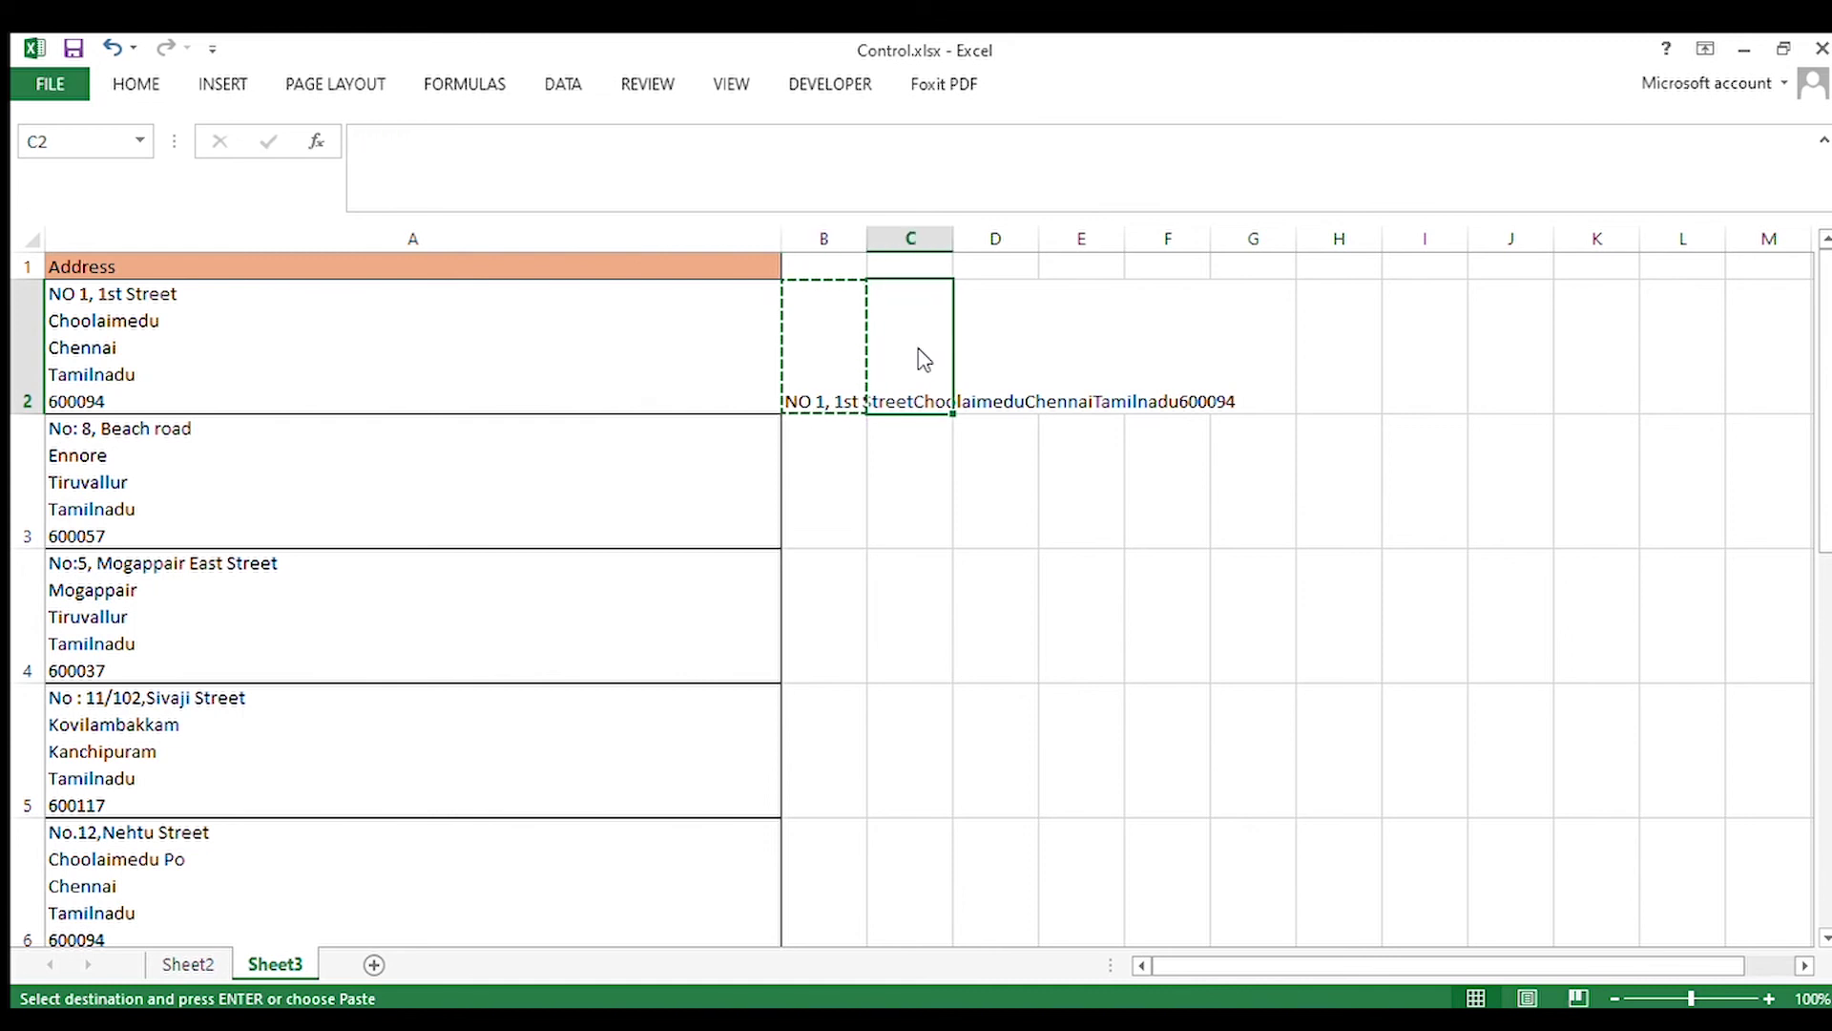
{"action": "key", "text": "ctrl+v"}
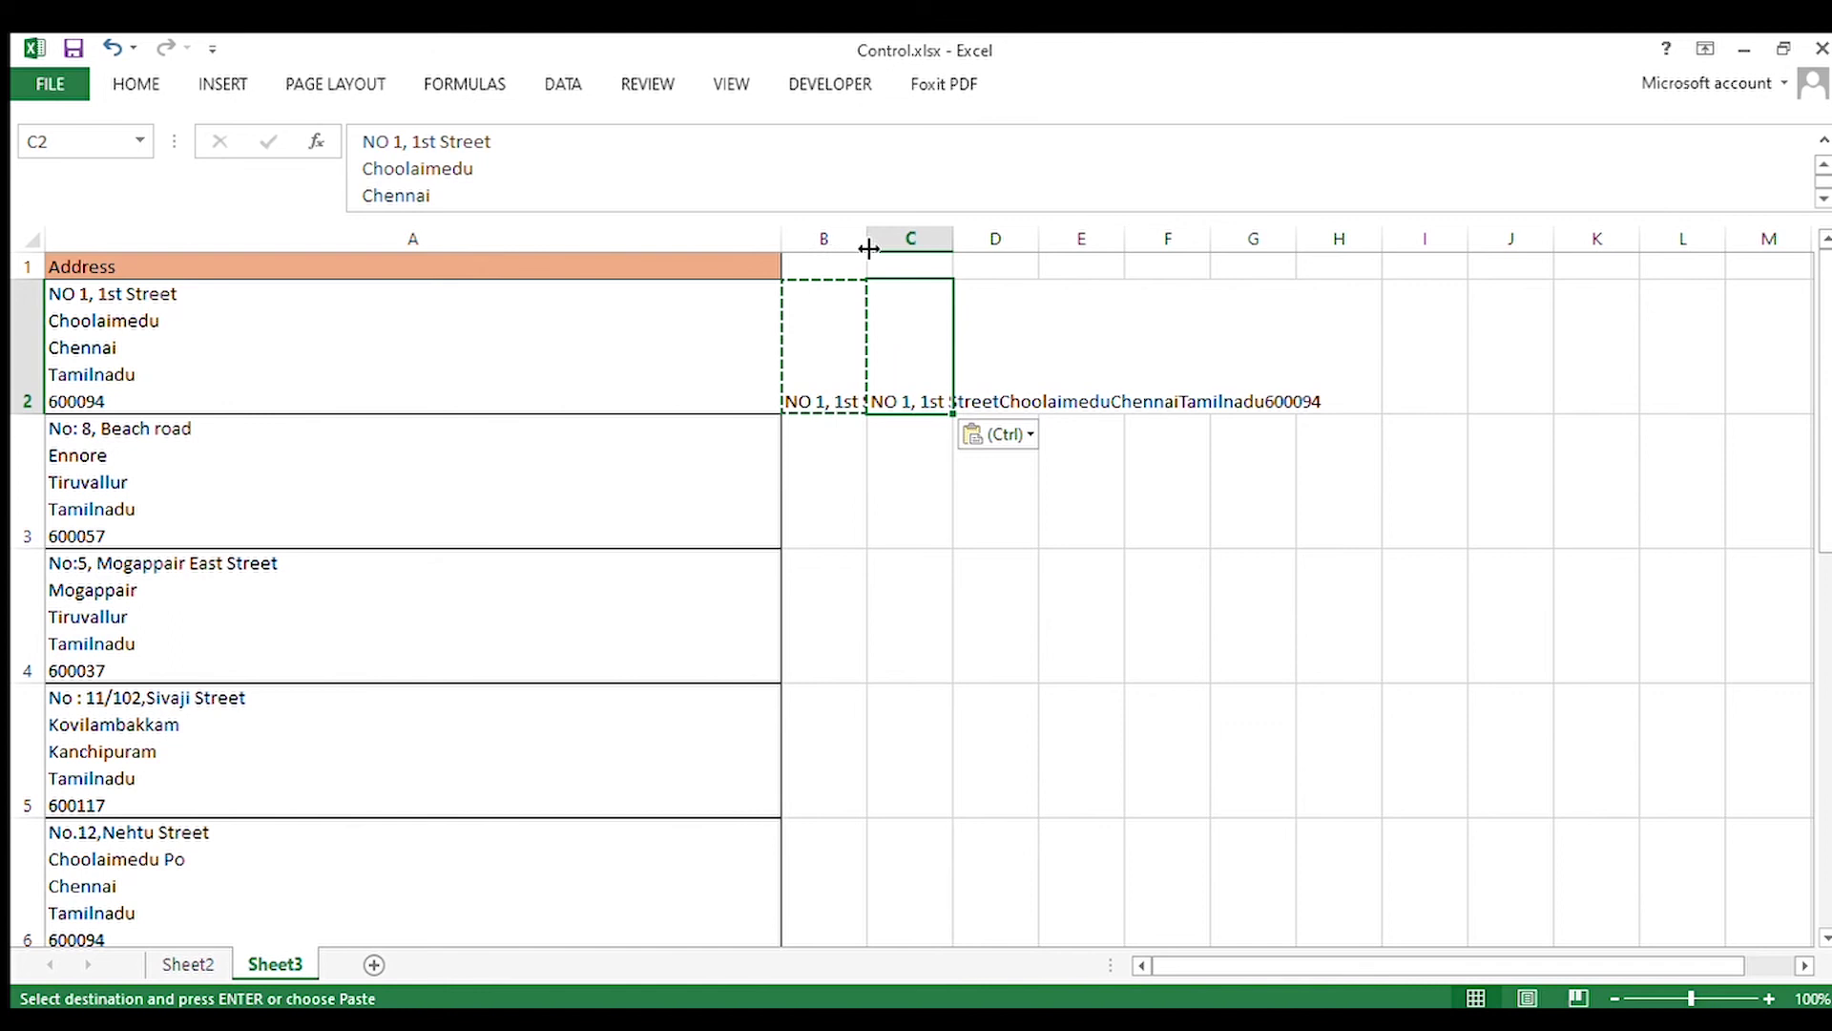
{"action": "double_click", "coordinate": [867, 238]}
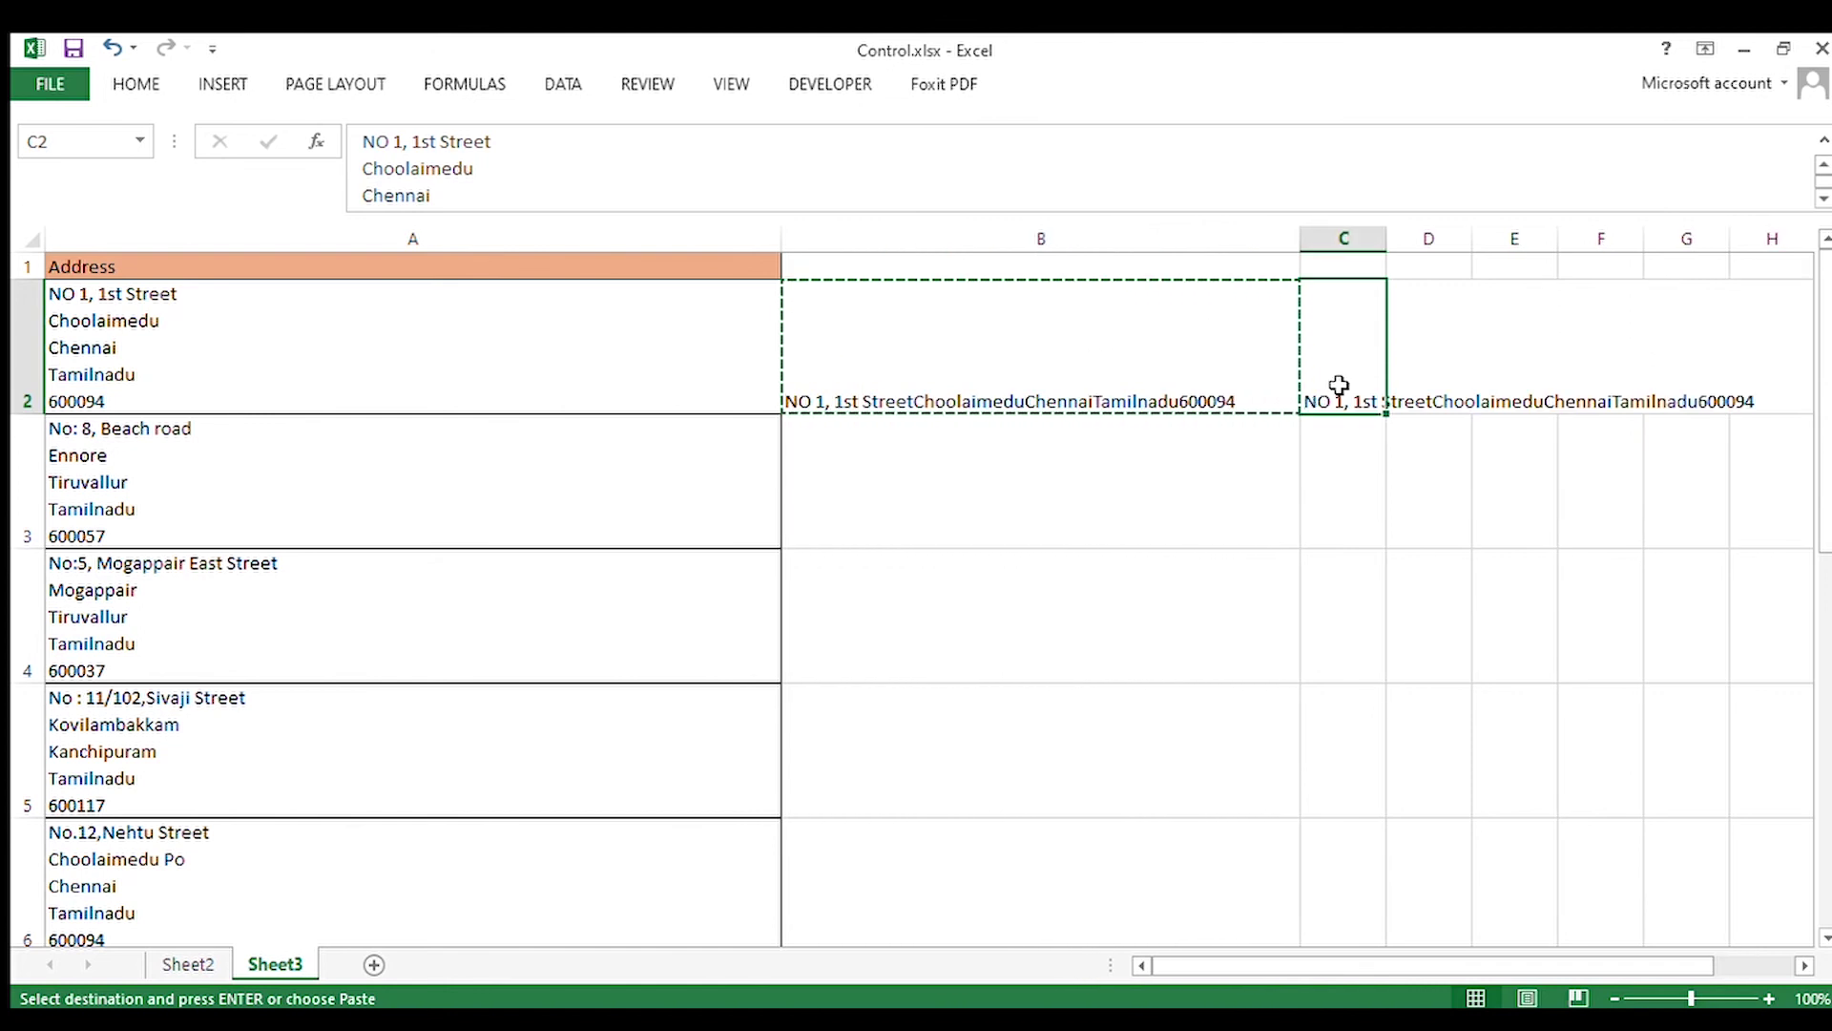
Step: Inspect the pasted value in C2 for remaining line breaks and leave its content unedited
{"action": "left_click", "coordinate": [431, 197]}
{"action": "left_click_drag", "start_coordinate": [433, 195], "coordinate": [363, 144]}
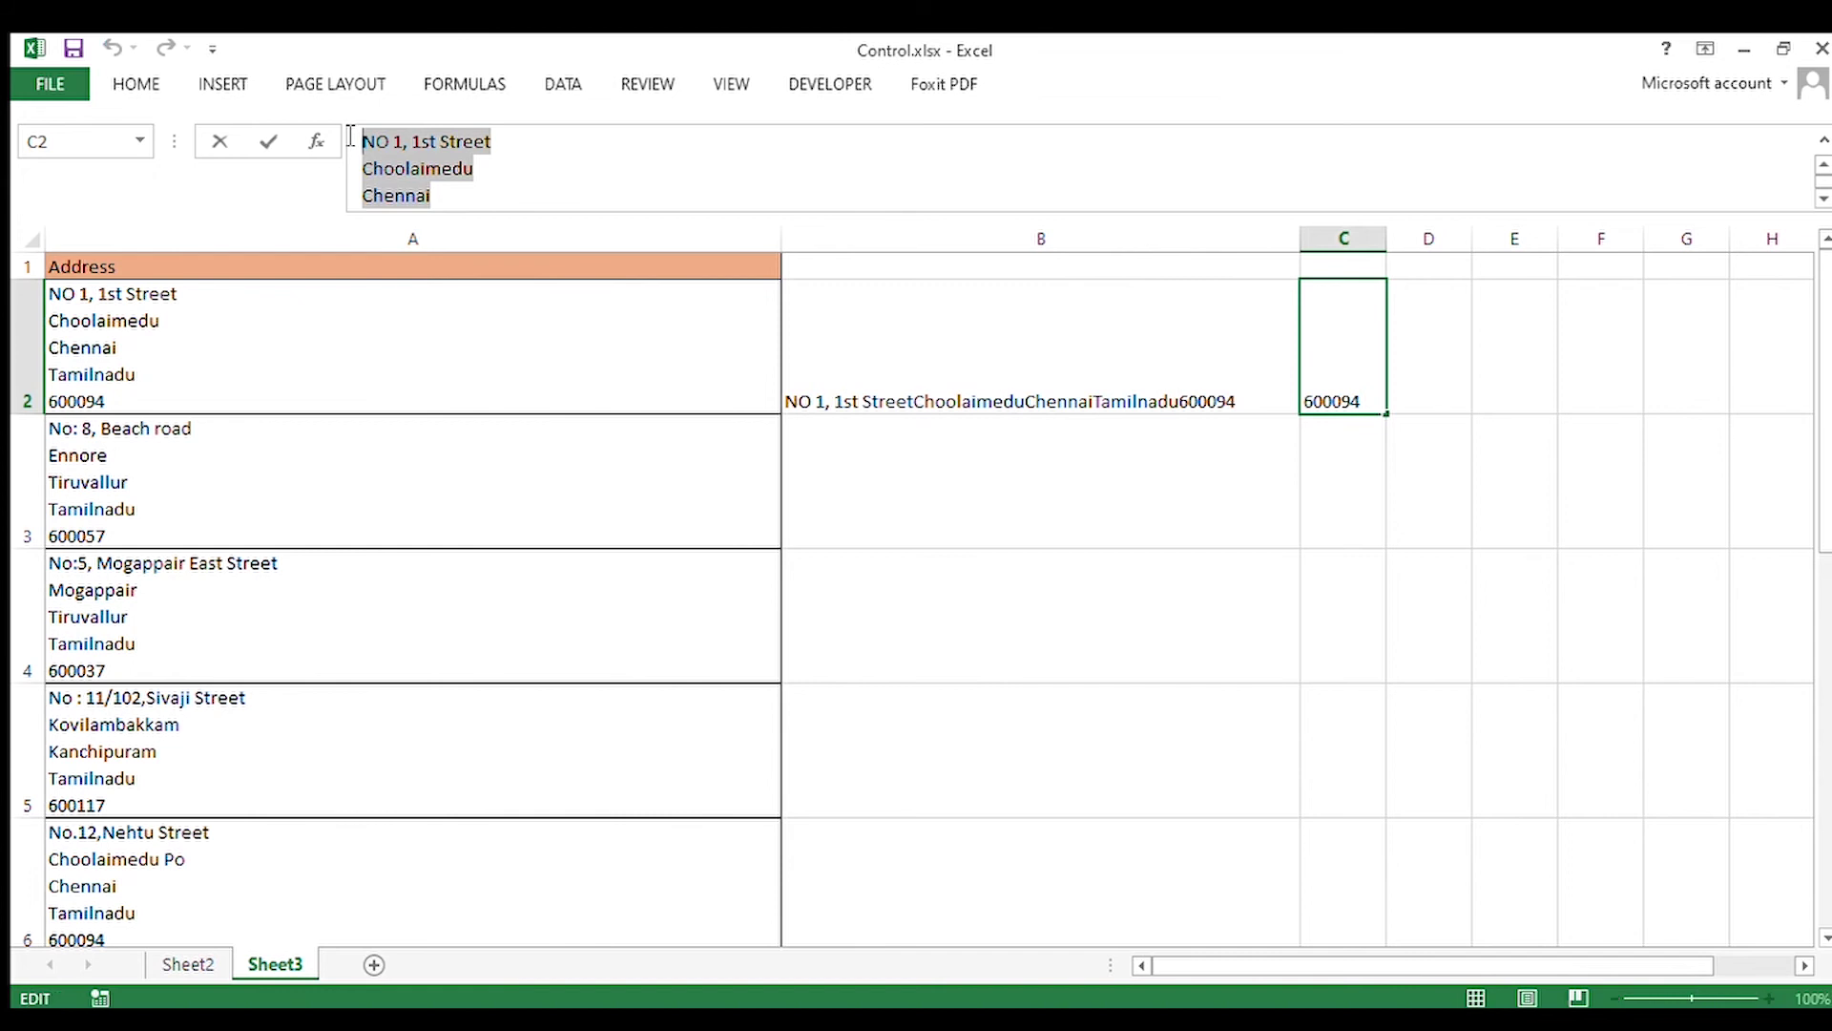
{"action": "key", "text": "Escape"}
Step: Change the formula in B2 to =TRIM(CLEAN(A2)) to strip the line breaks from the address
{"action": "left_click", "coordinate": [982, 358]}
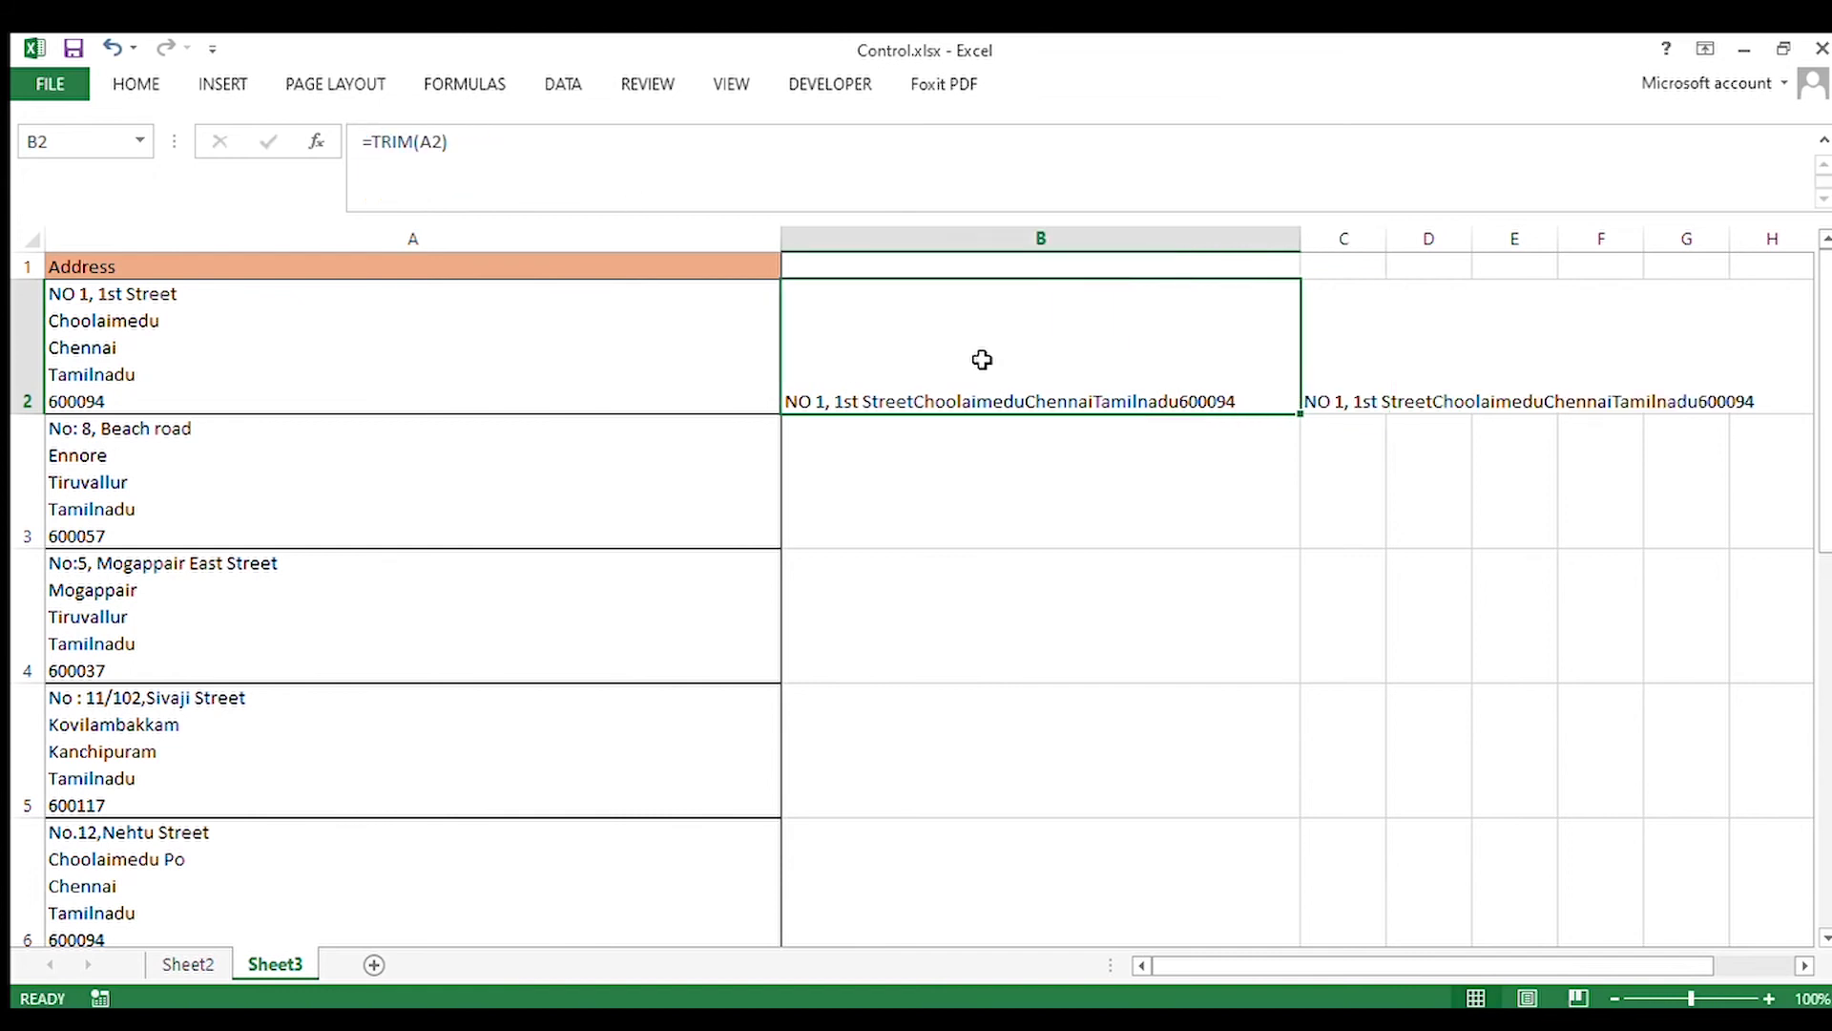
{"action": "double_click", "coordinate": [948, 396]}
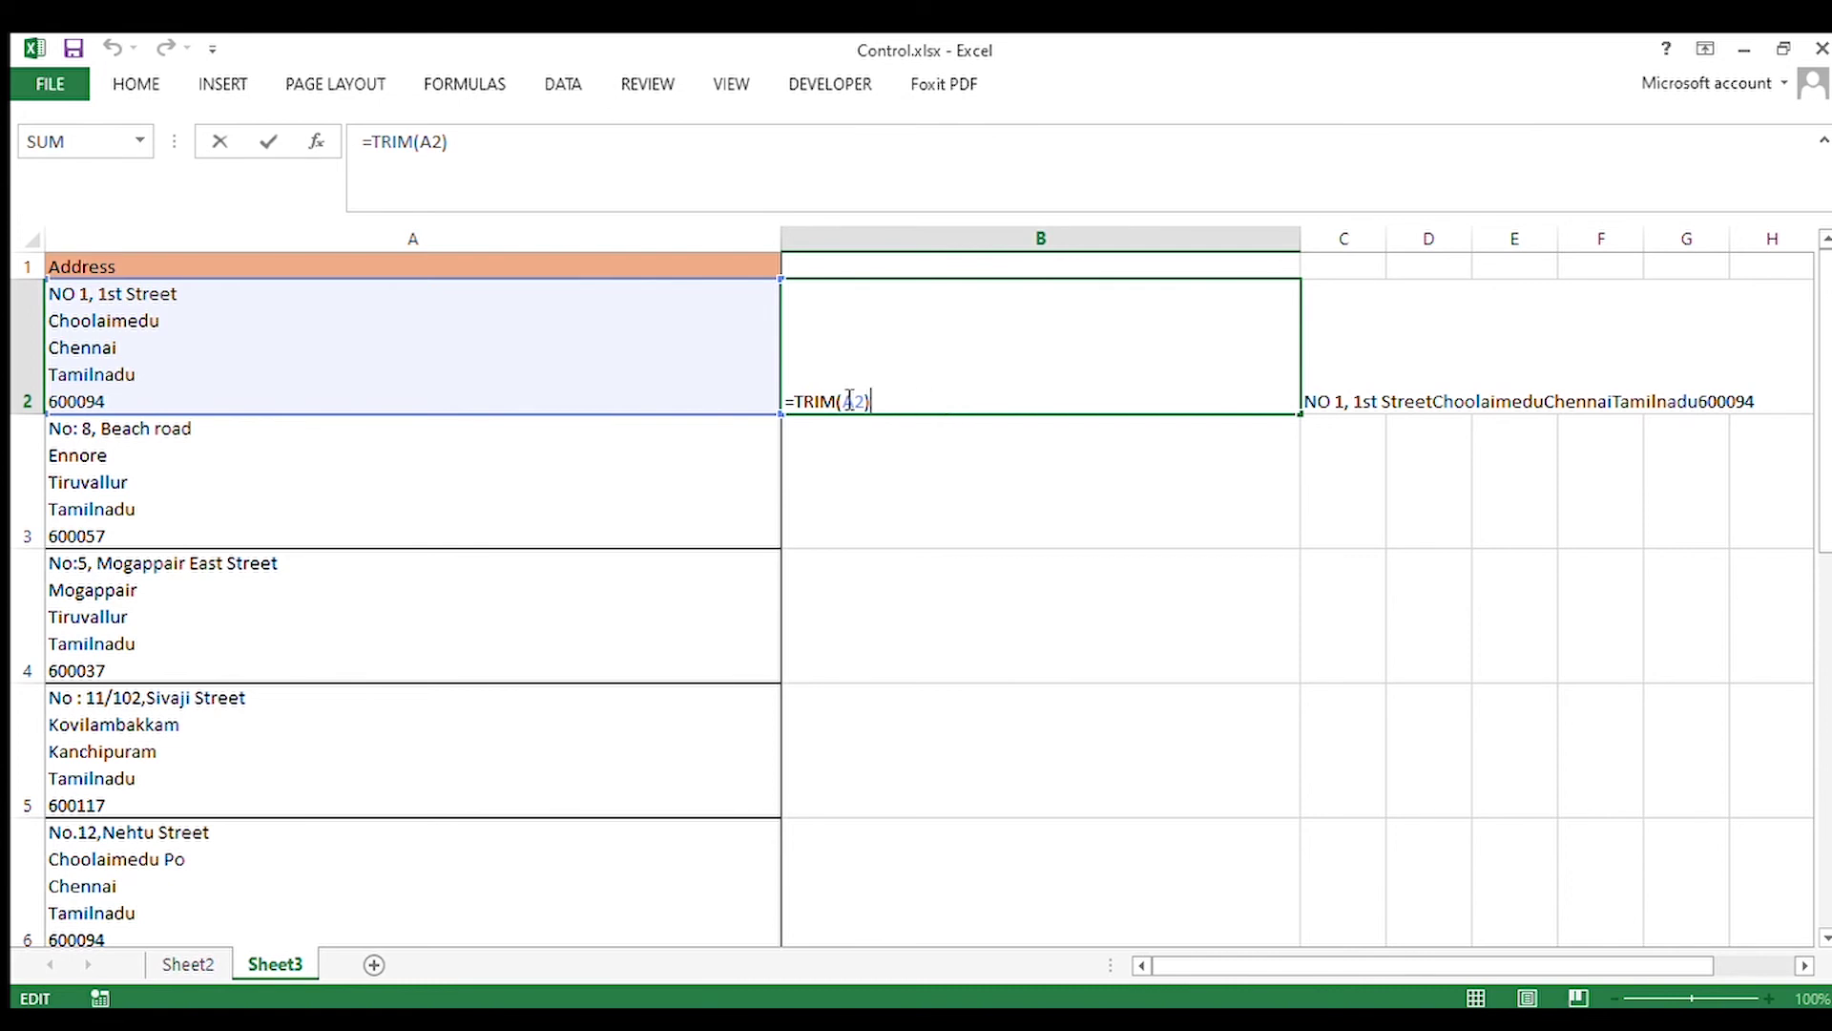
{"action": "left_click_drag", "start_coordinate": [845, 400], "coordinate": [870, 401]}
{"action": "key", "text": "BackSpace"}
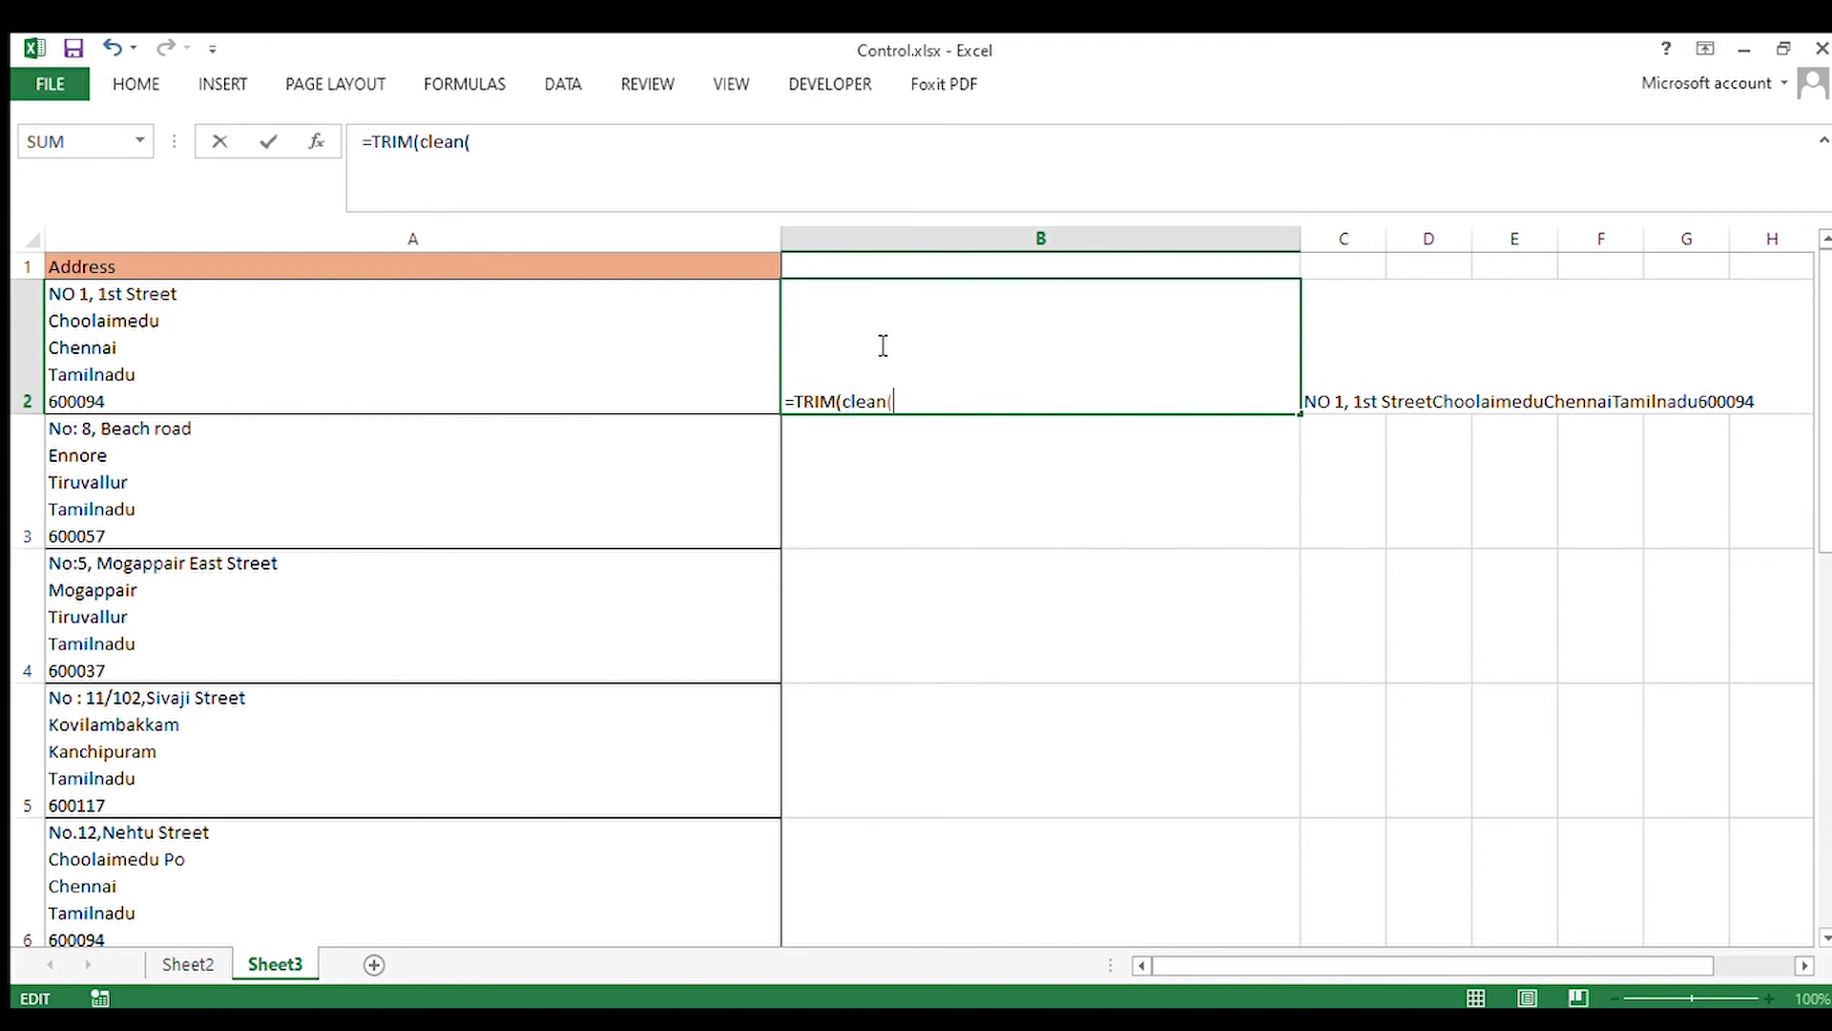
{"action": "left_click", "coordinate": [297, 327]}
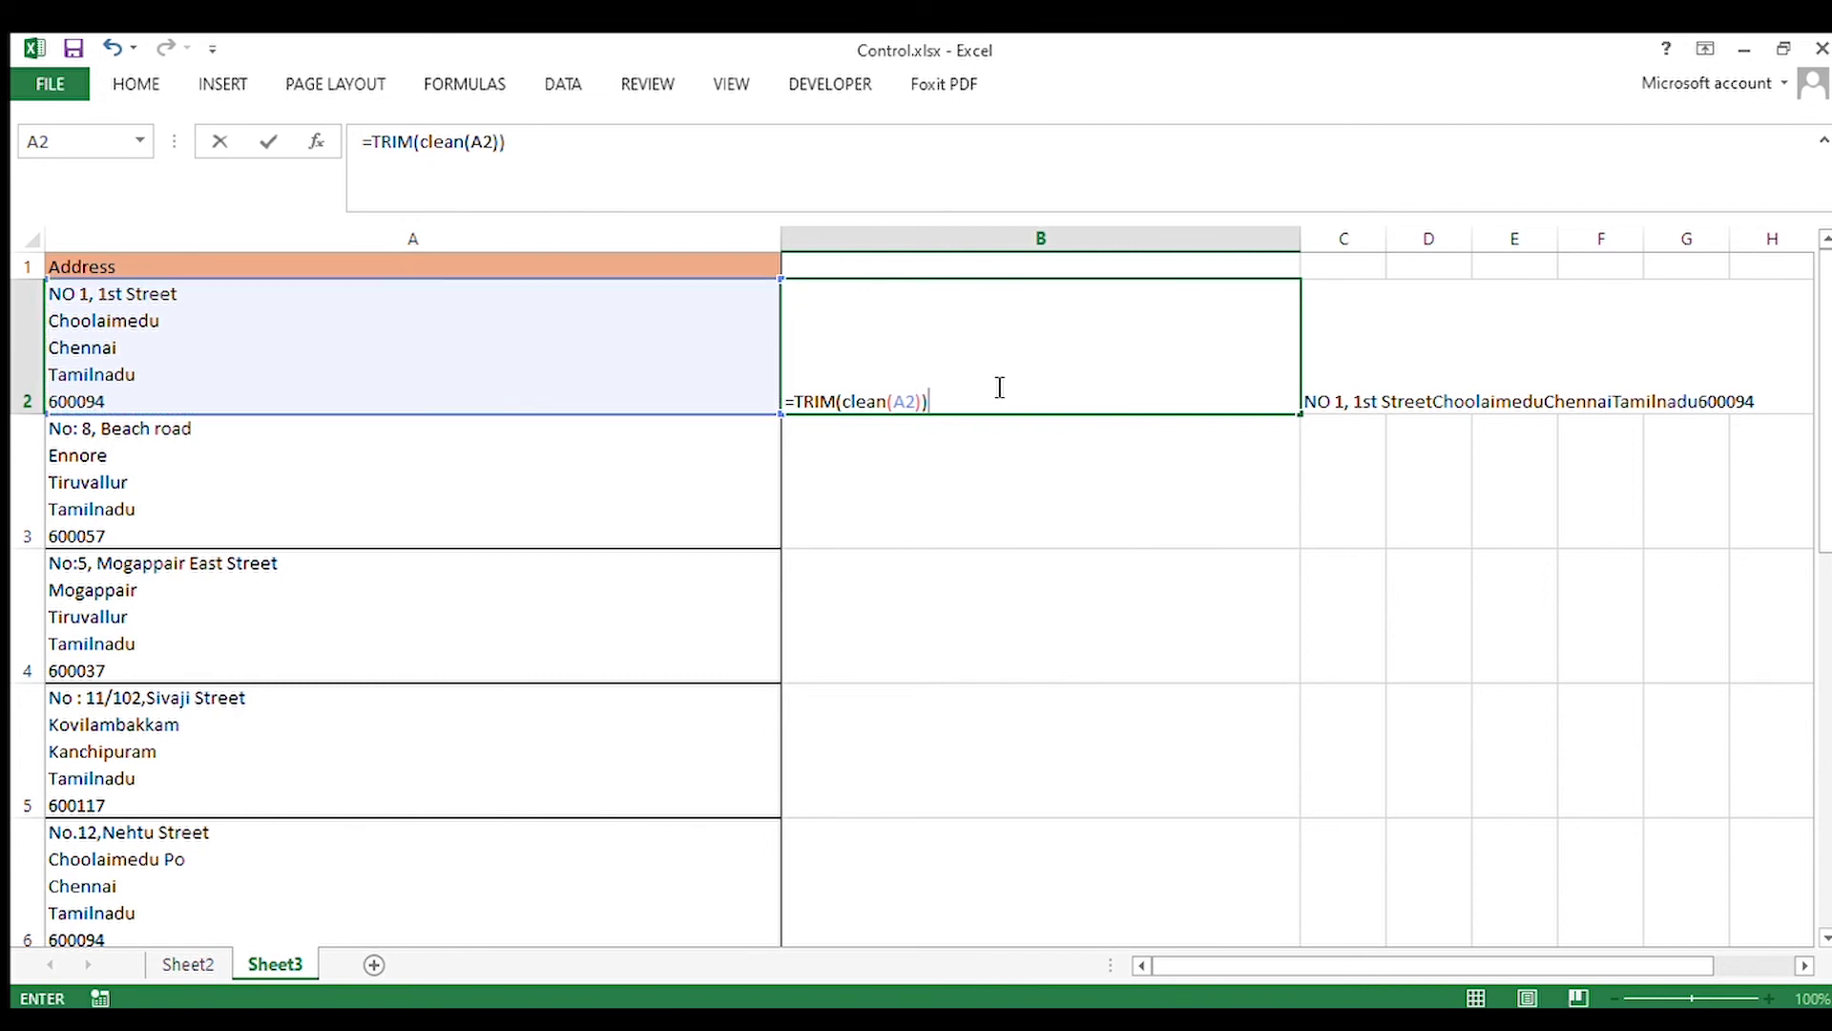
{"action": "key", "text": "Return"}
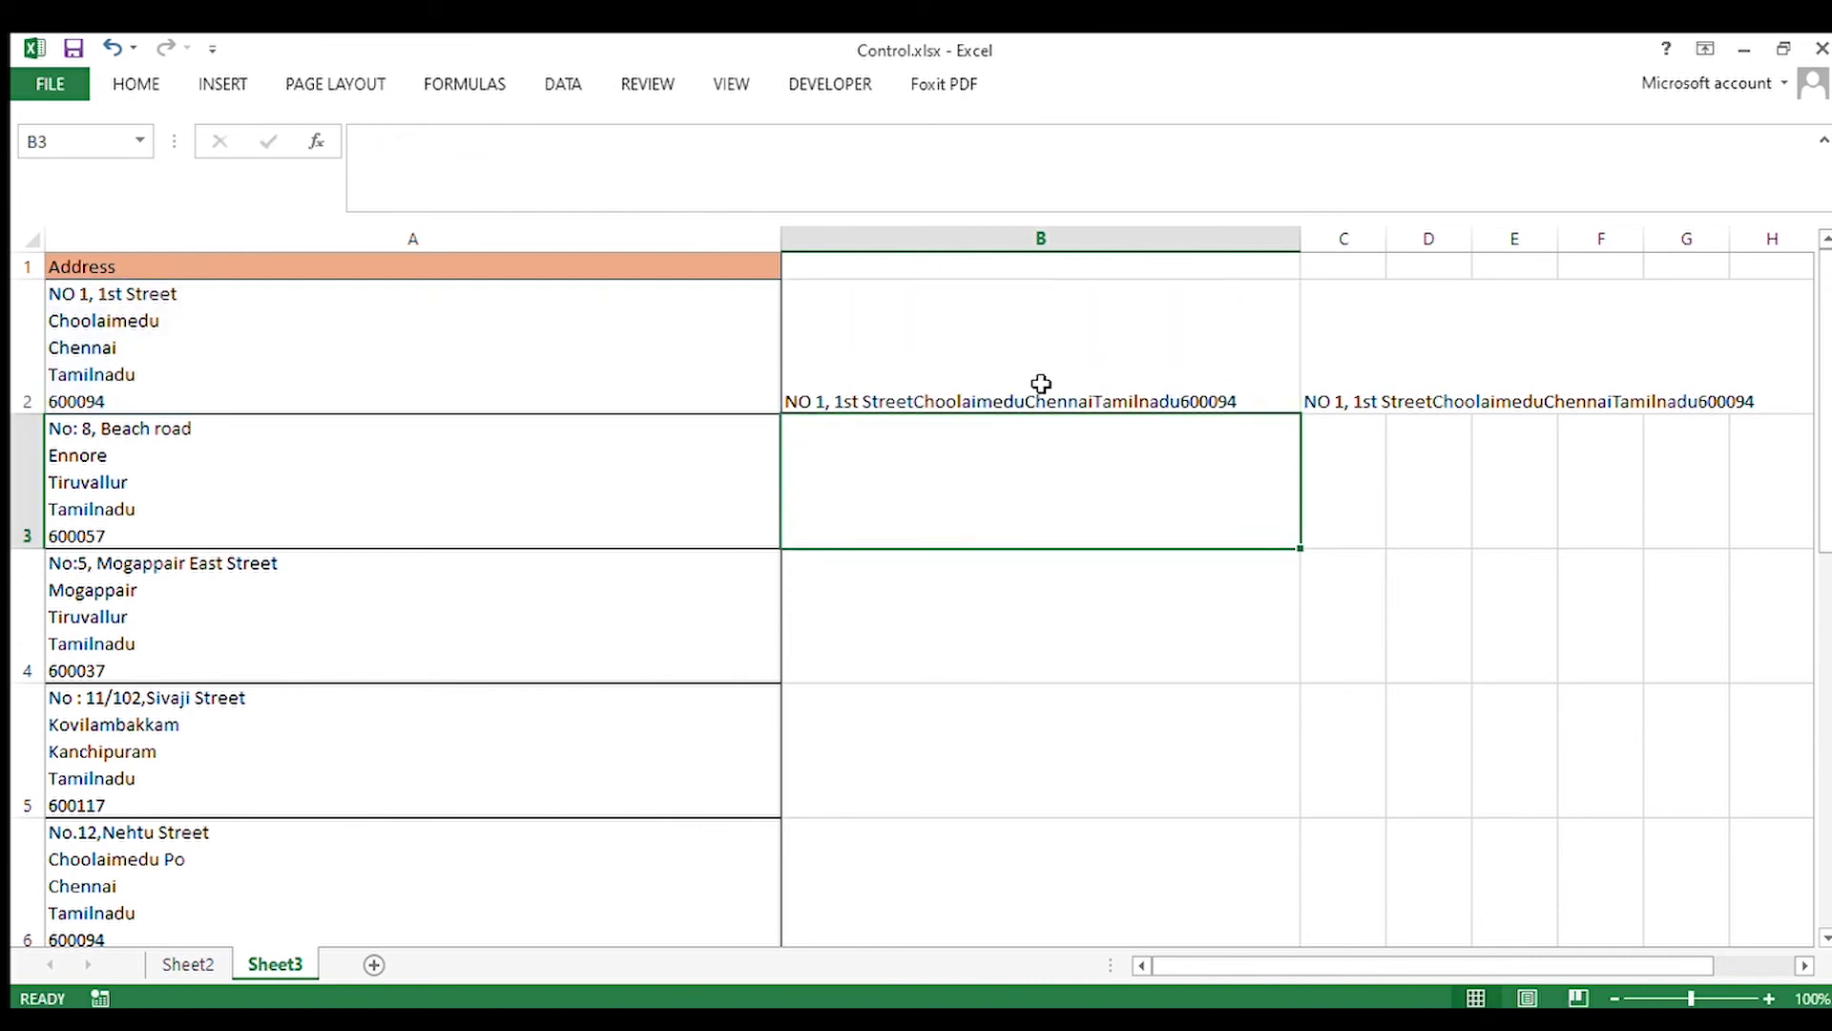
Step: Replace C2 with the value of the TRIM and CLEAN result from B2, and auto-fit column C
{"action": "left_click", "coordinate": [1041, 383]}
{"action": "key", "text": "ctrl+c"}
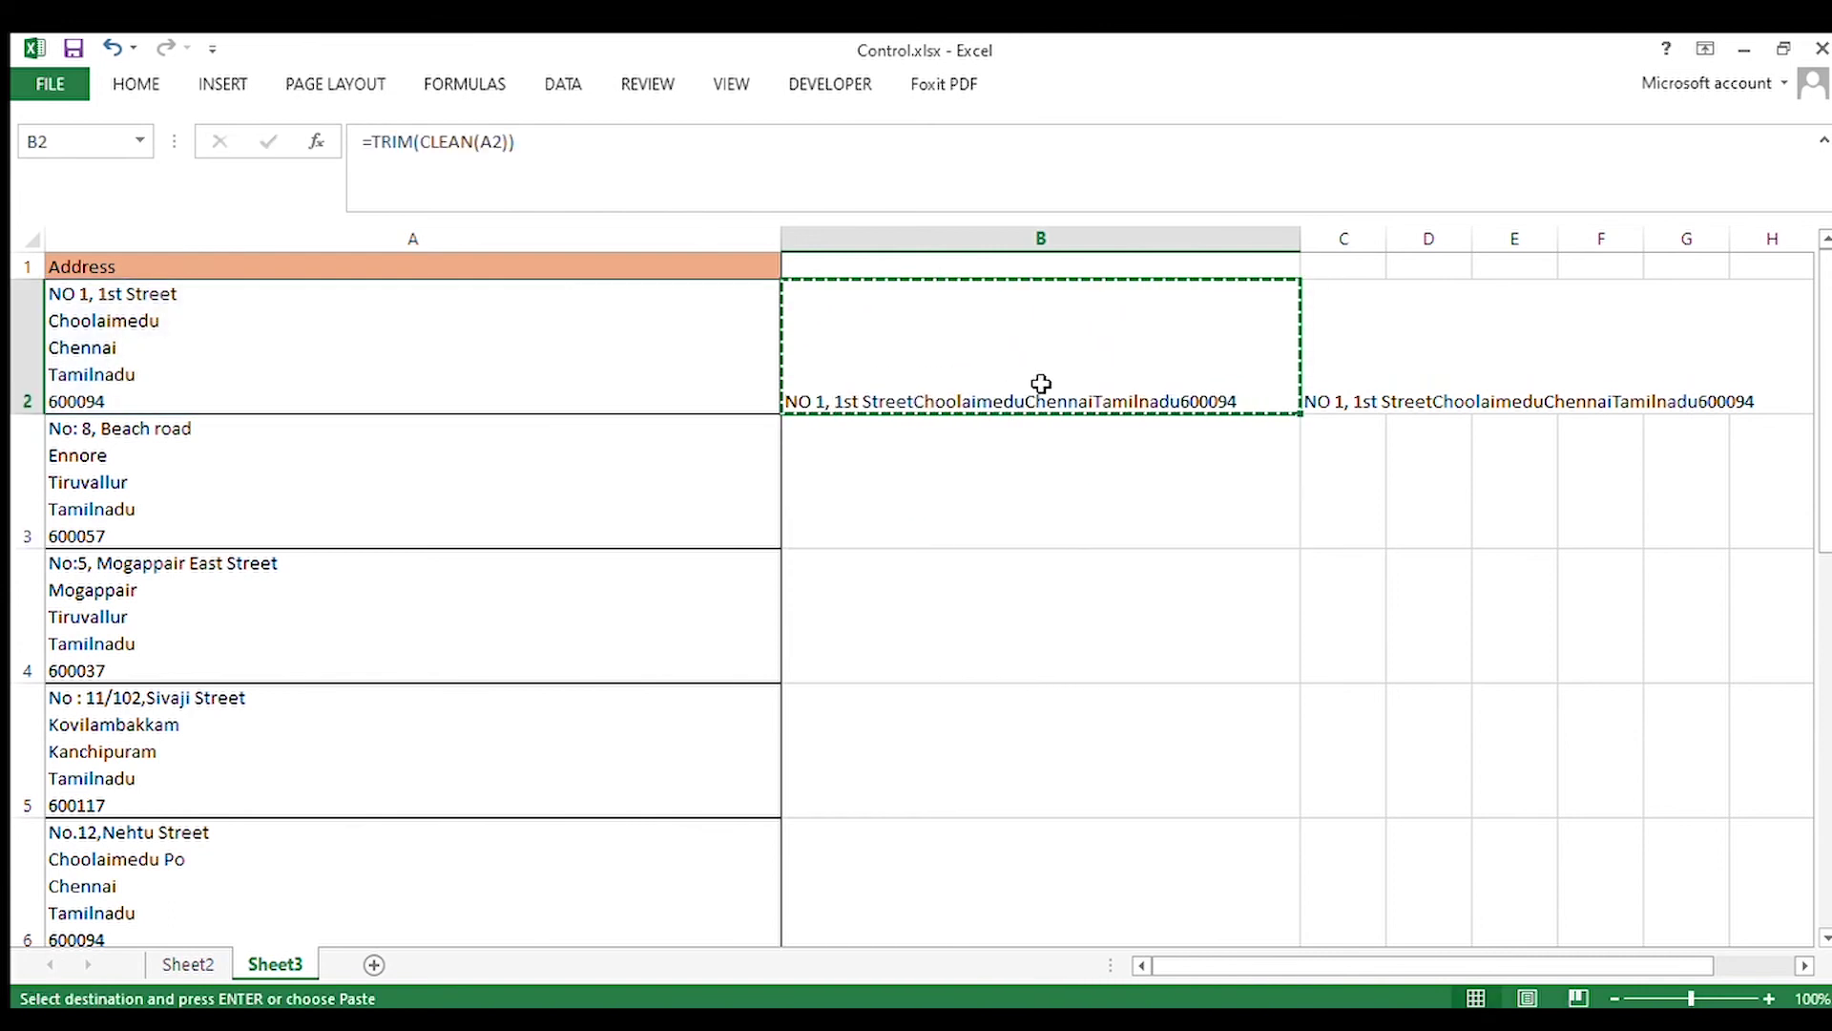
{"action": "left_click", "coordinate": [1351, 371]}
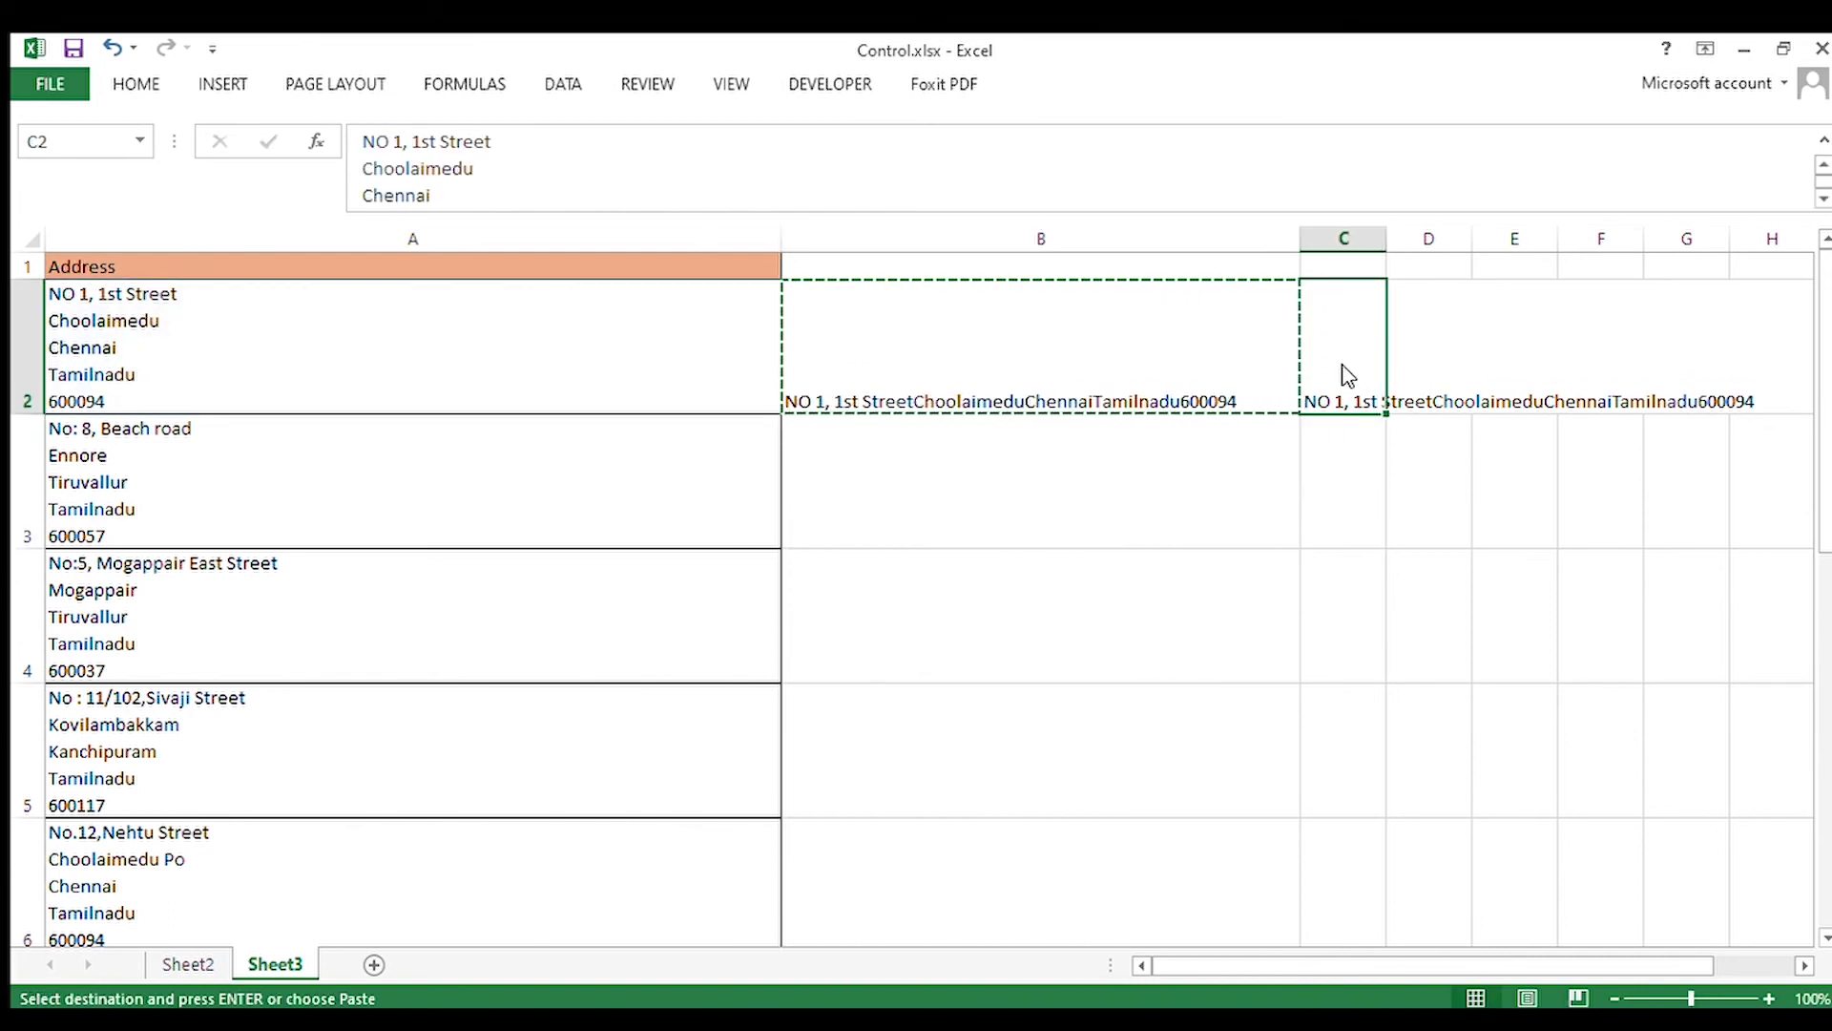
{"action": "key", "text": "ctrl+v"}
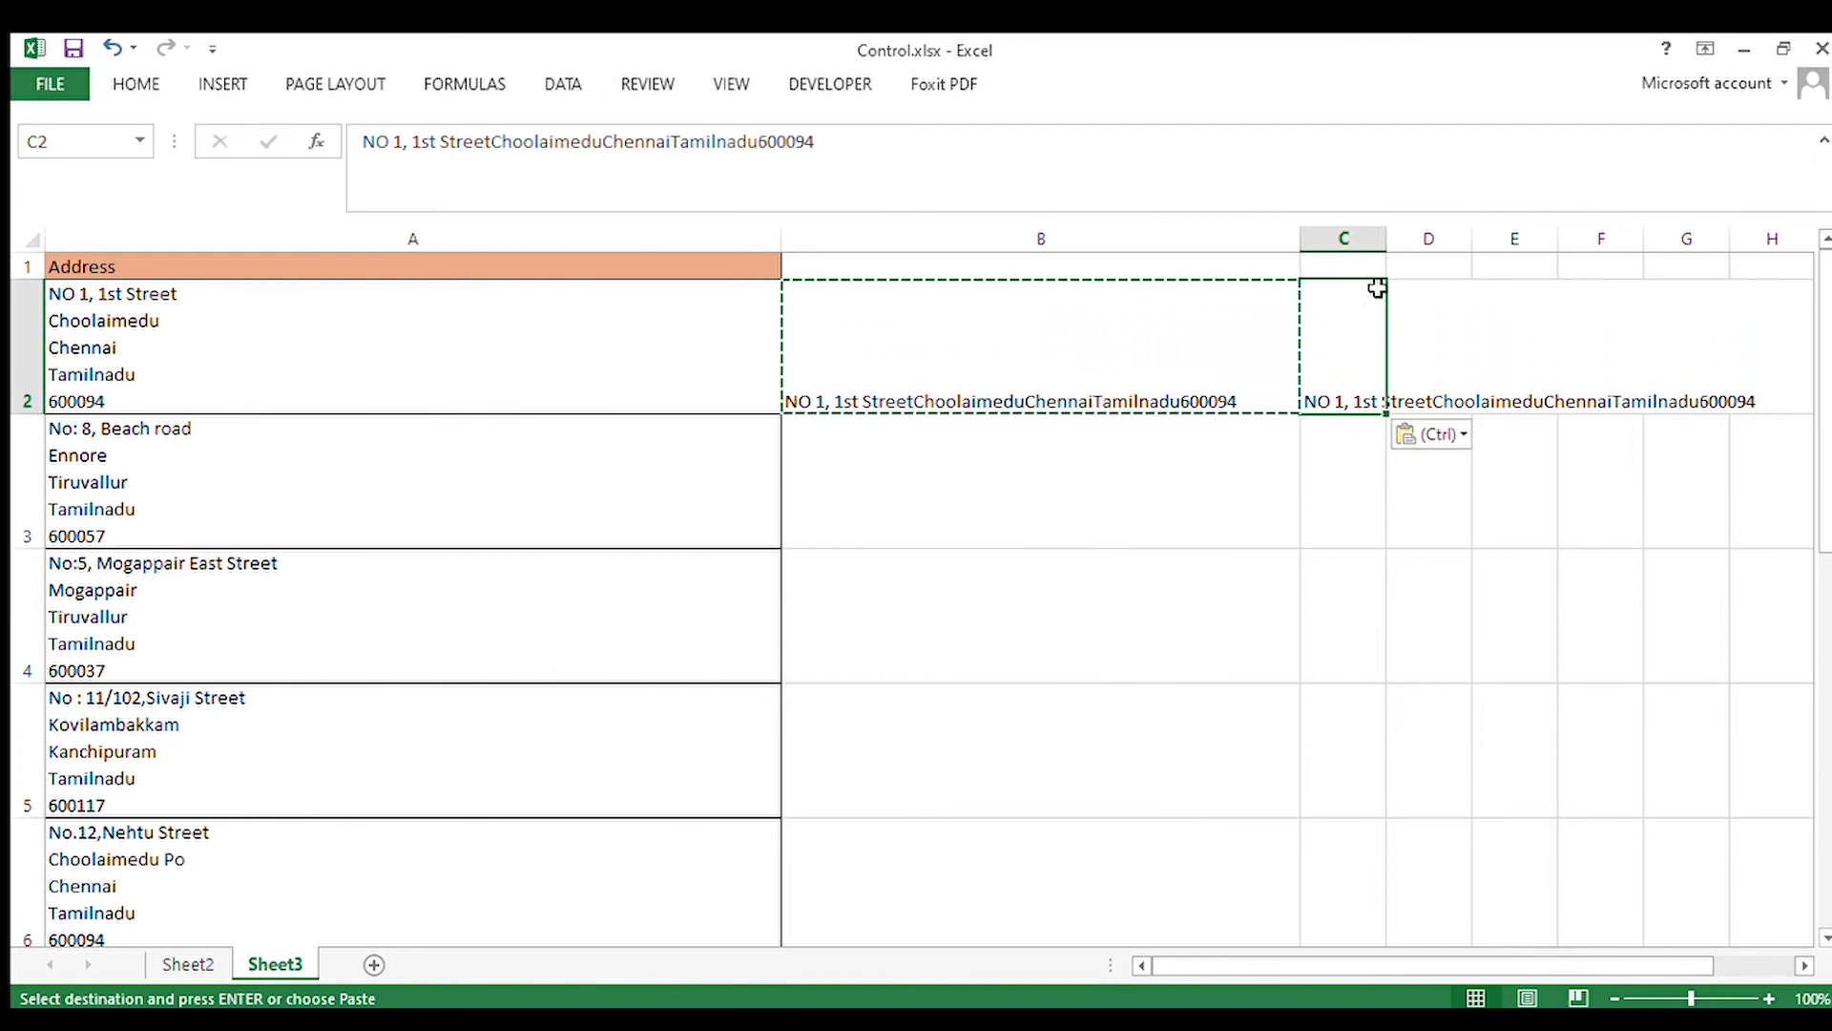
{"action": "double_click", "coordinate": [1386, 246]}
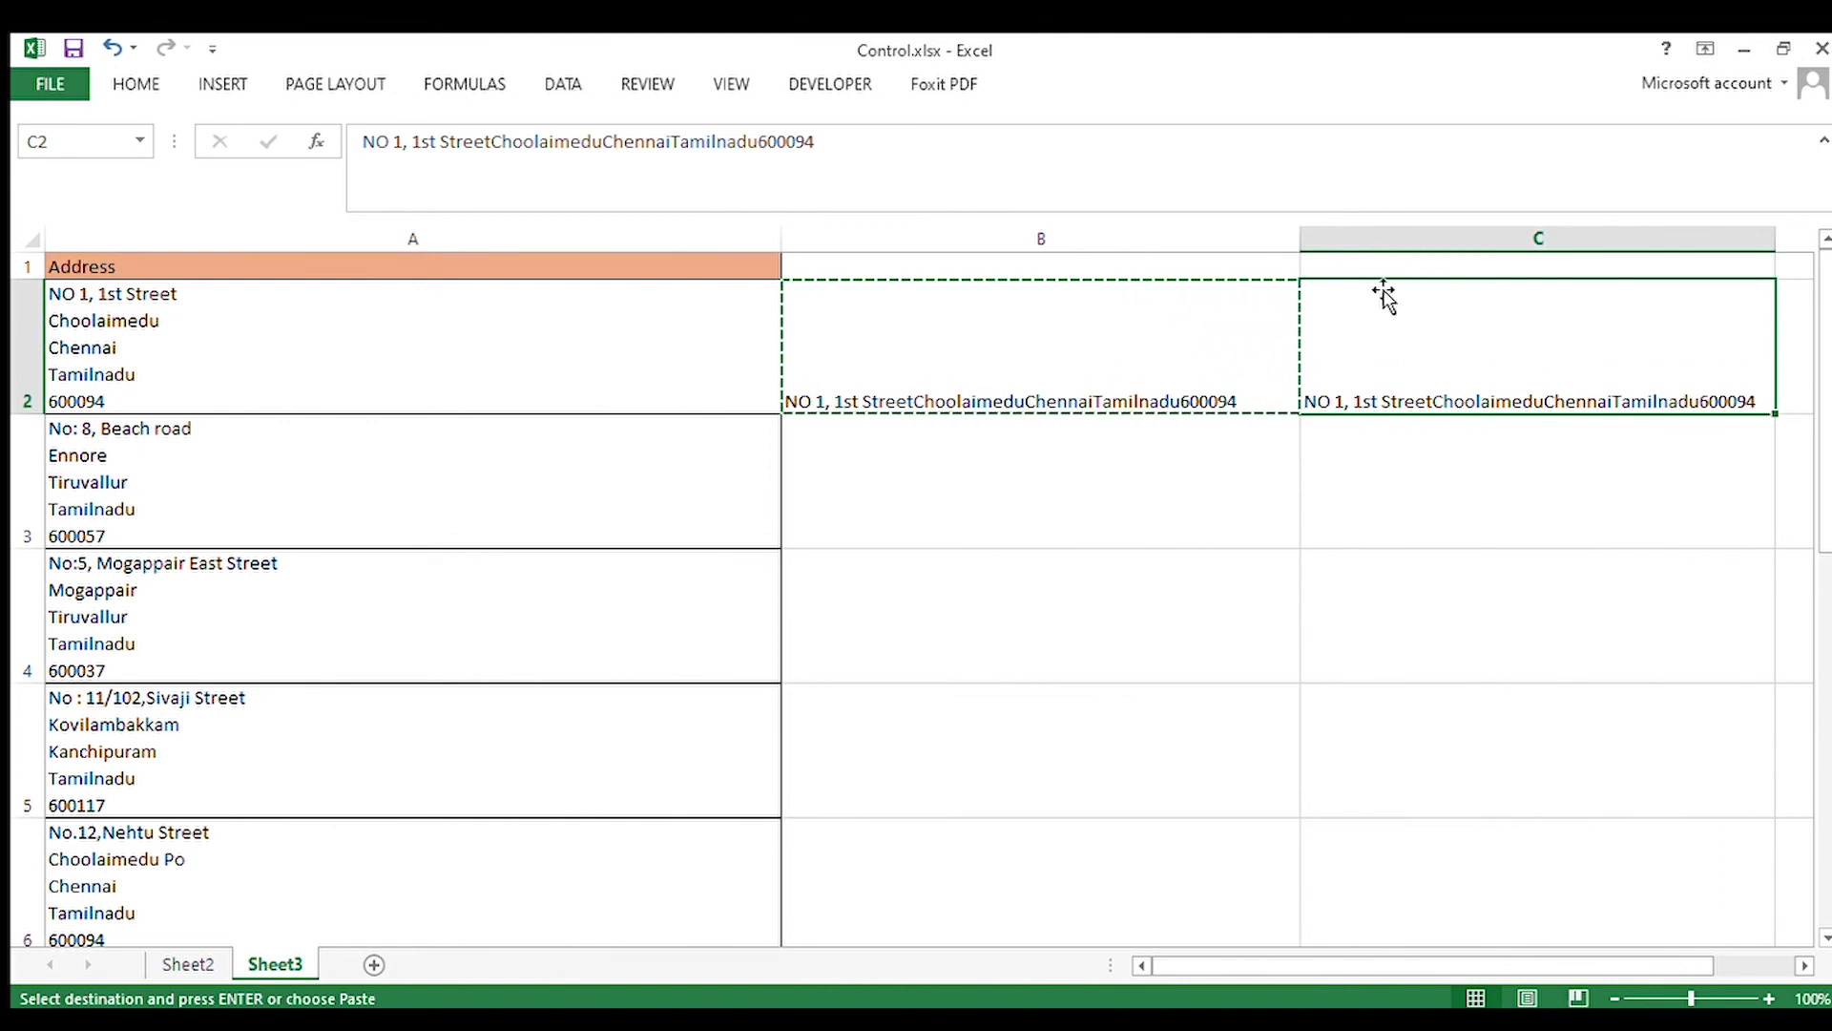
Step: Check the pasted single-line text in C2, and clear the test results from B2 and C2
{"action": "left_click", "coordinate": [830, 143]}
{"action": "left_click_drag", "start_coordinate": [832, 143], "coordinate": [318, 143]}
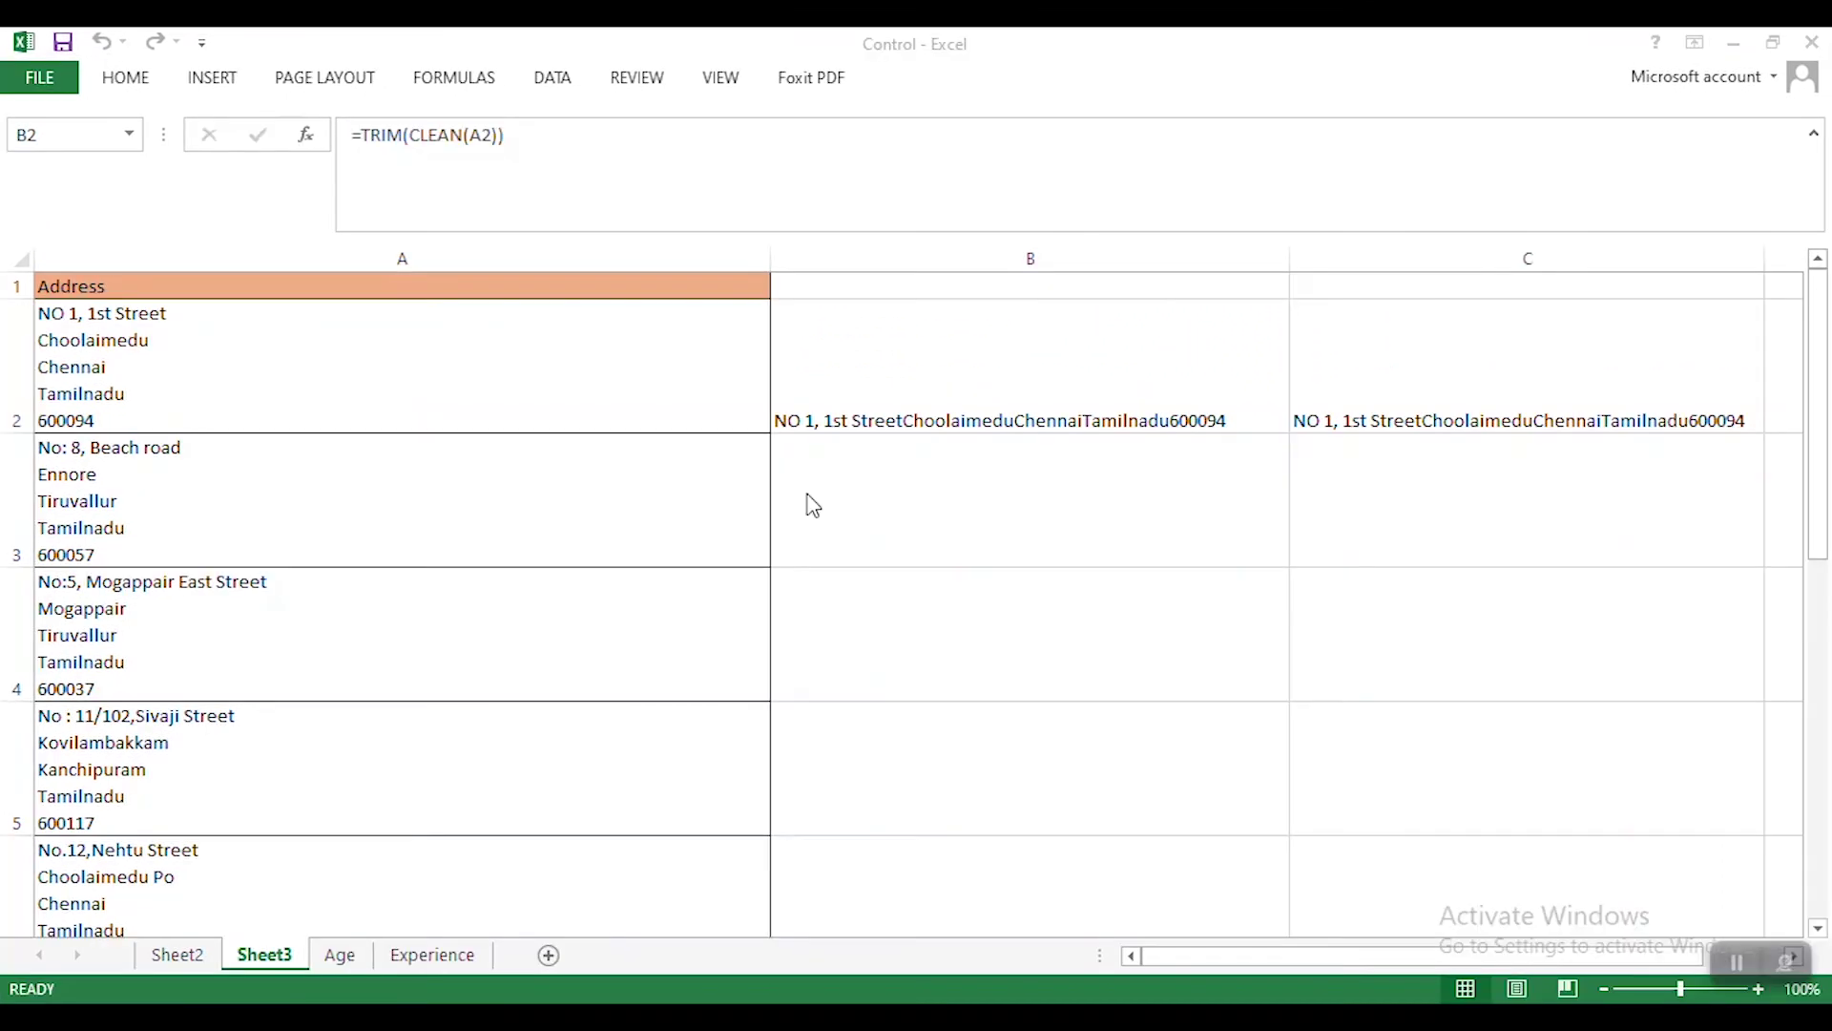
{"action": "left_click", "coordinate": [871, 393]}
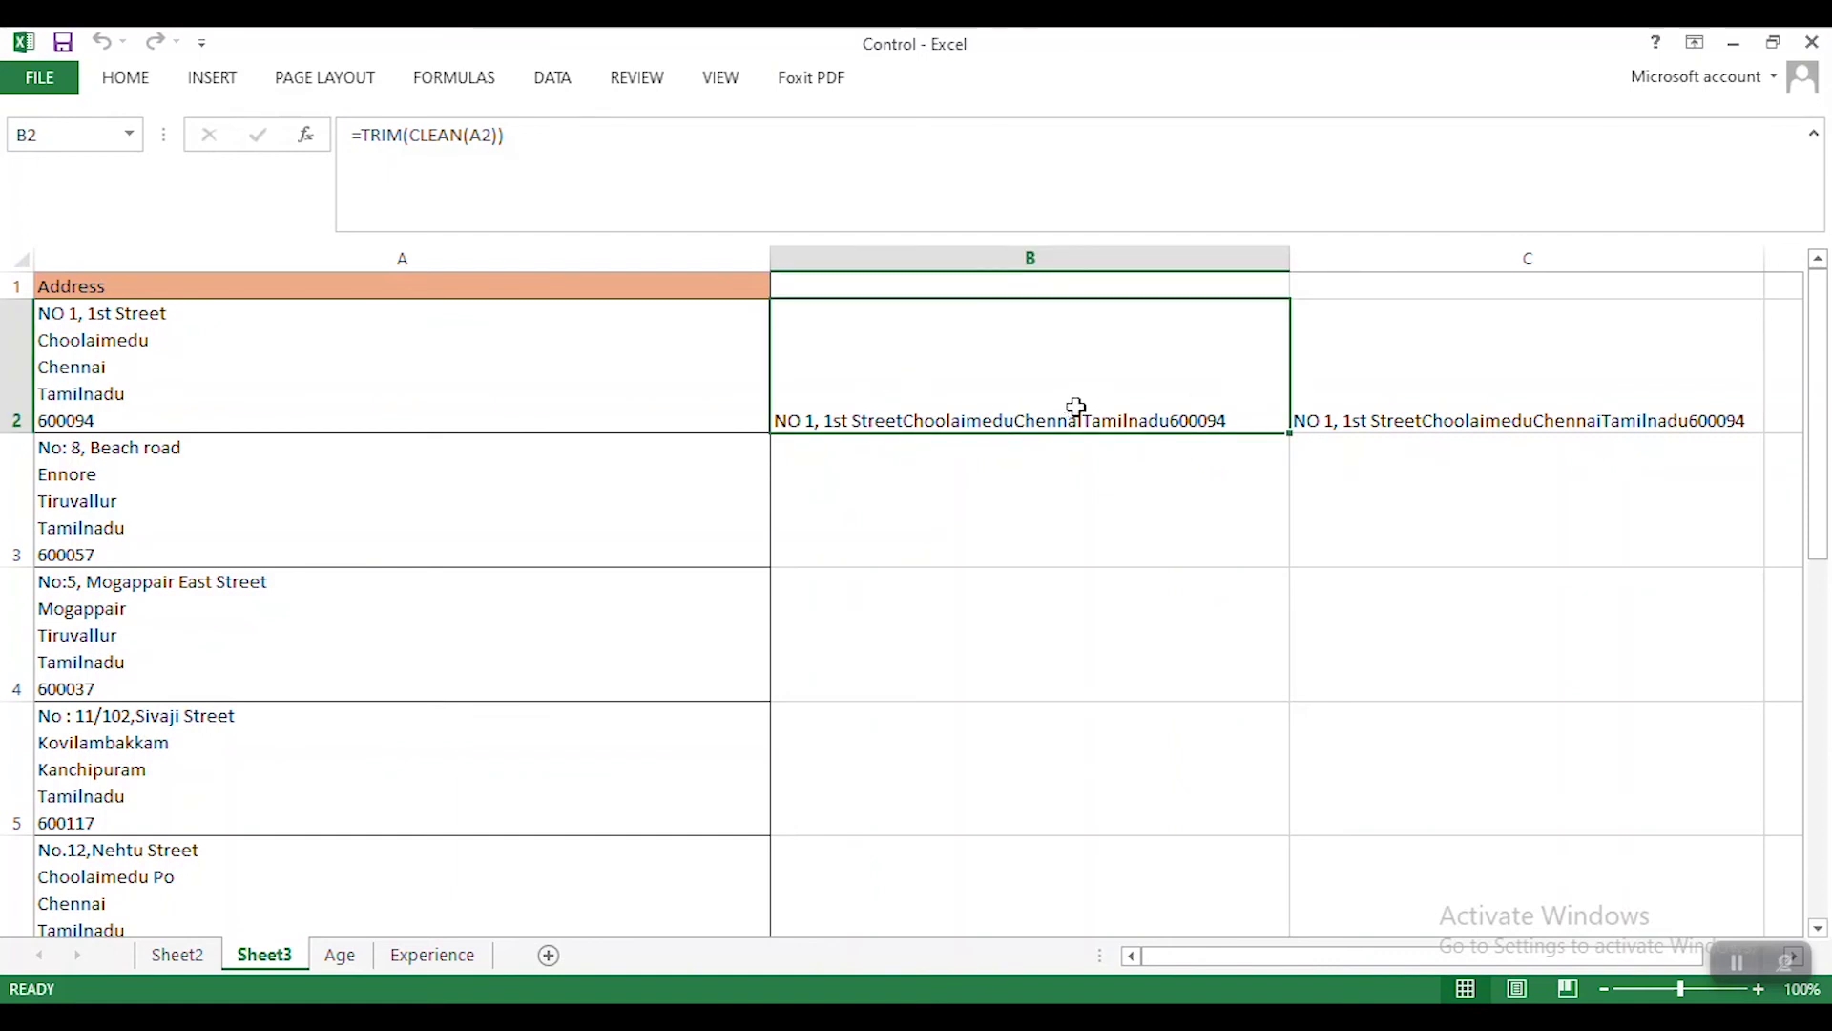
{"action": "key", "text": "shift+Right"}
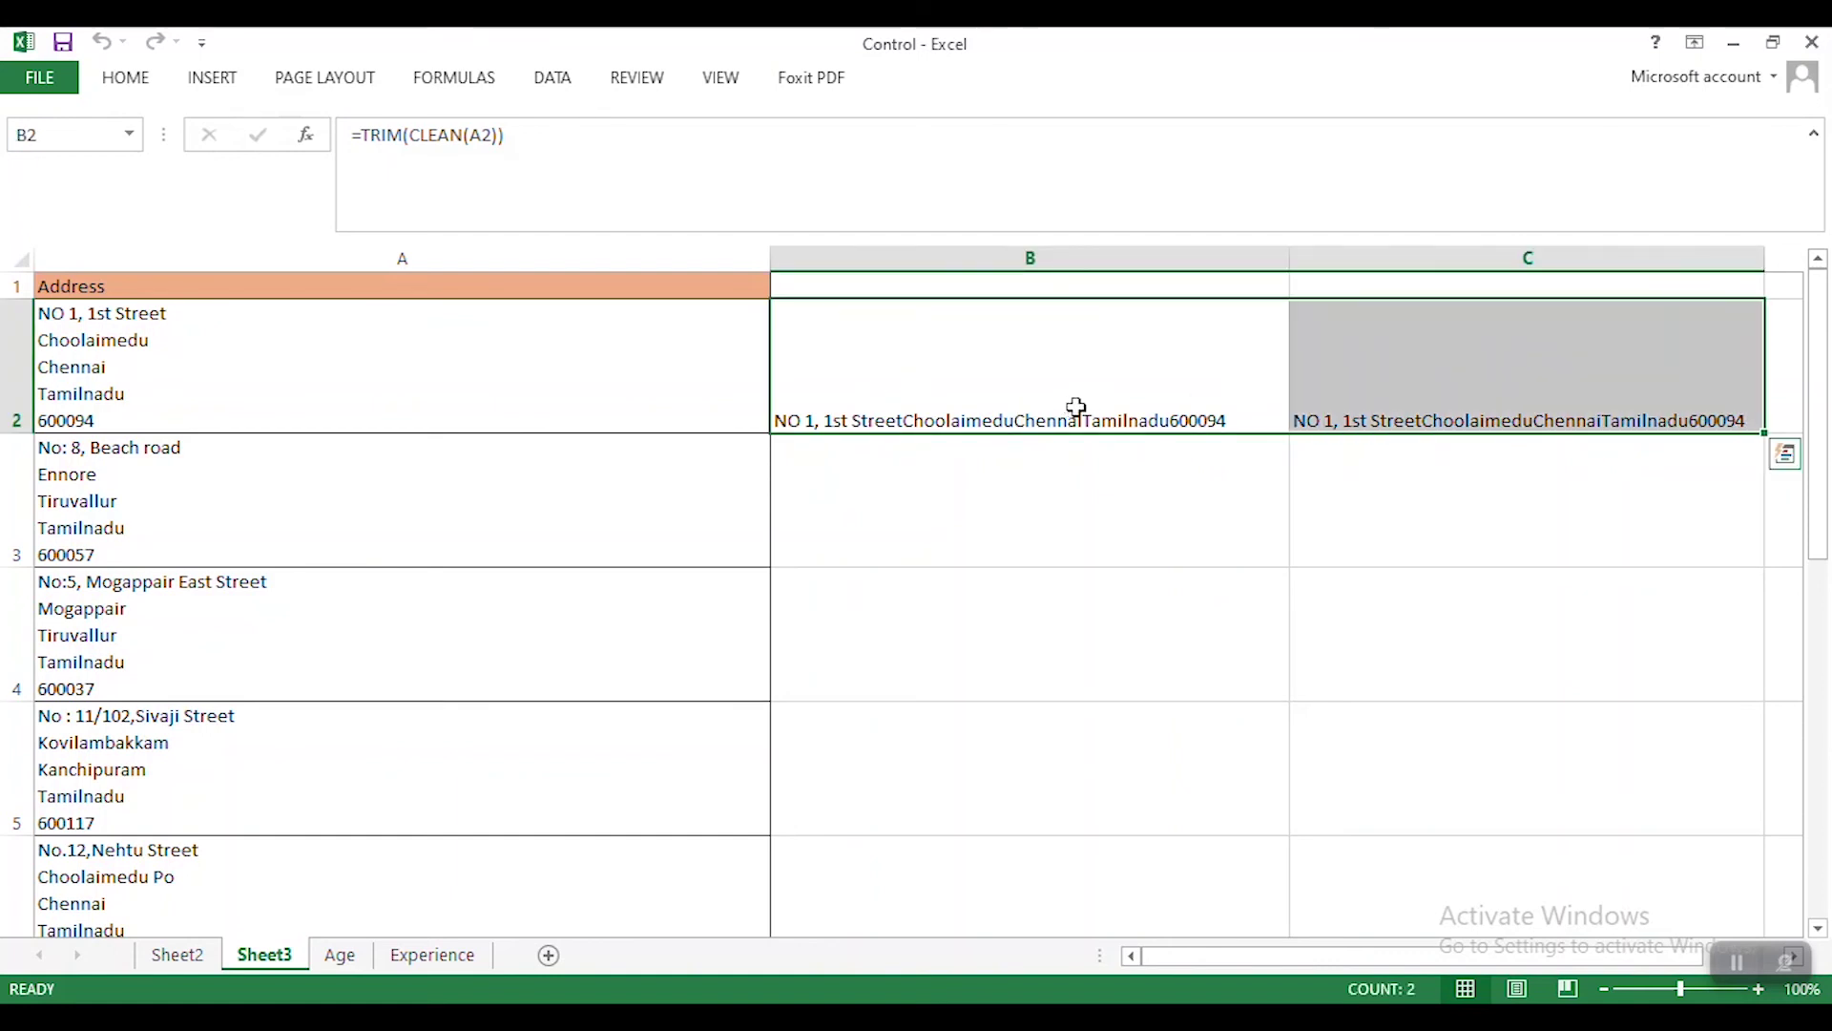
{"action": "key", "text": "Delete"}
Step: Replace all line breaks in the addresses of column A with a comma using Find and Replace
{"action": "key", "text": "Left"}
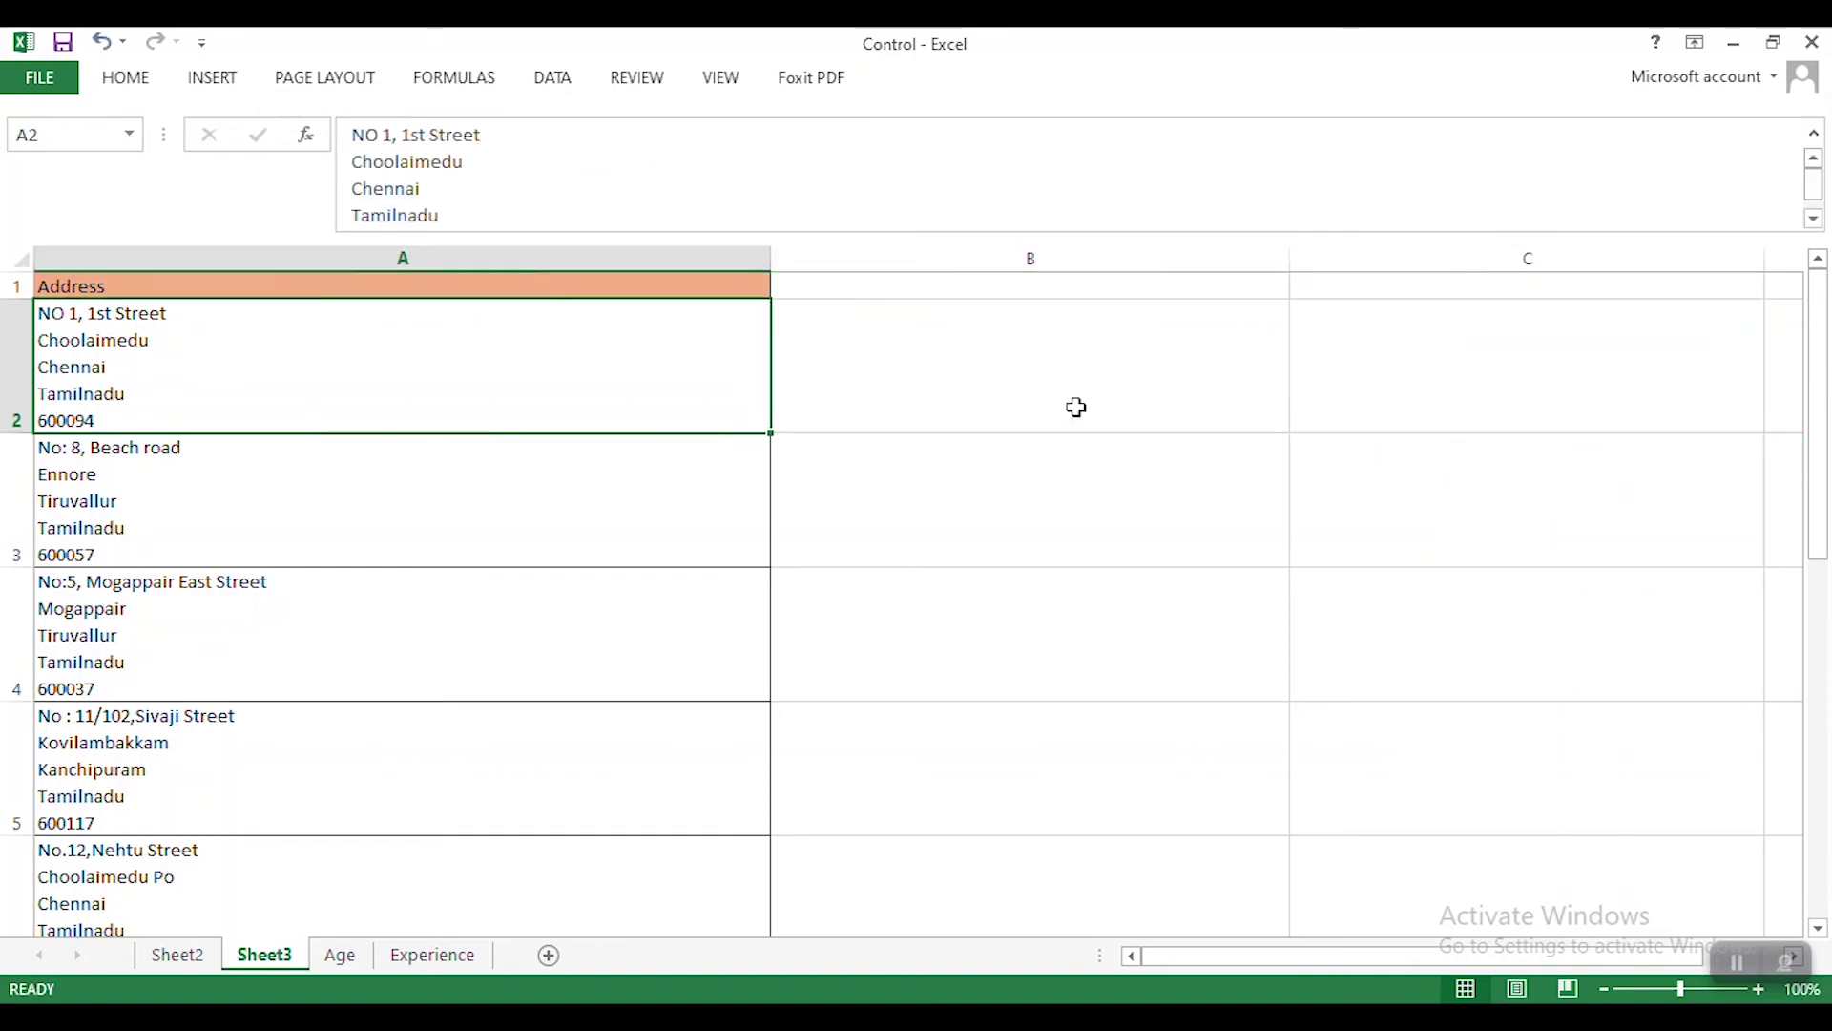
{"action": "key", "text": "ctrl+space"}
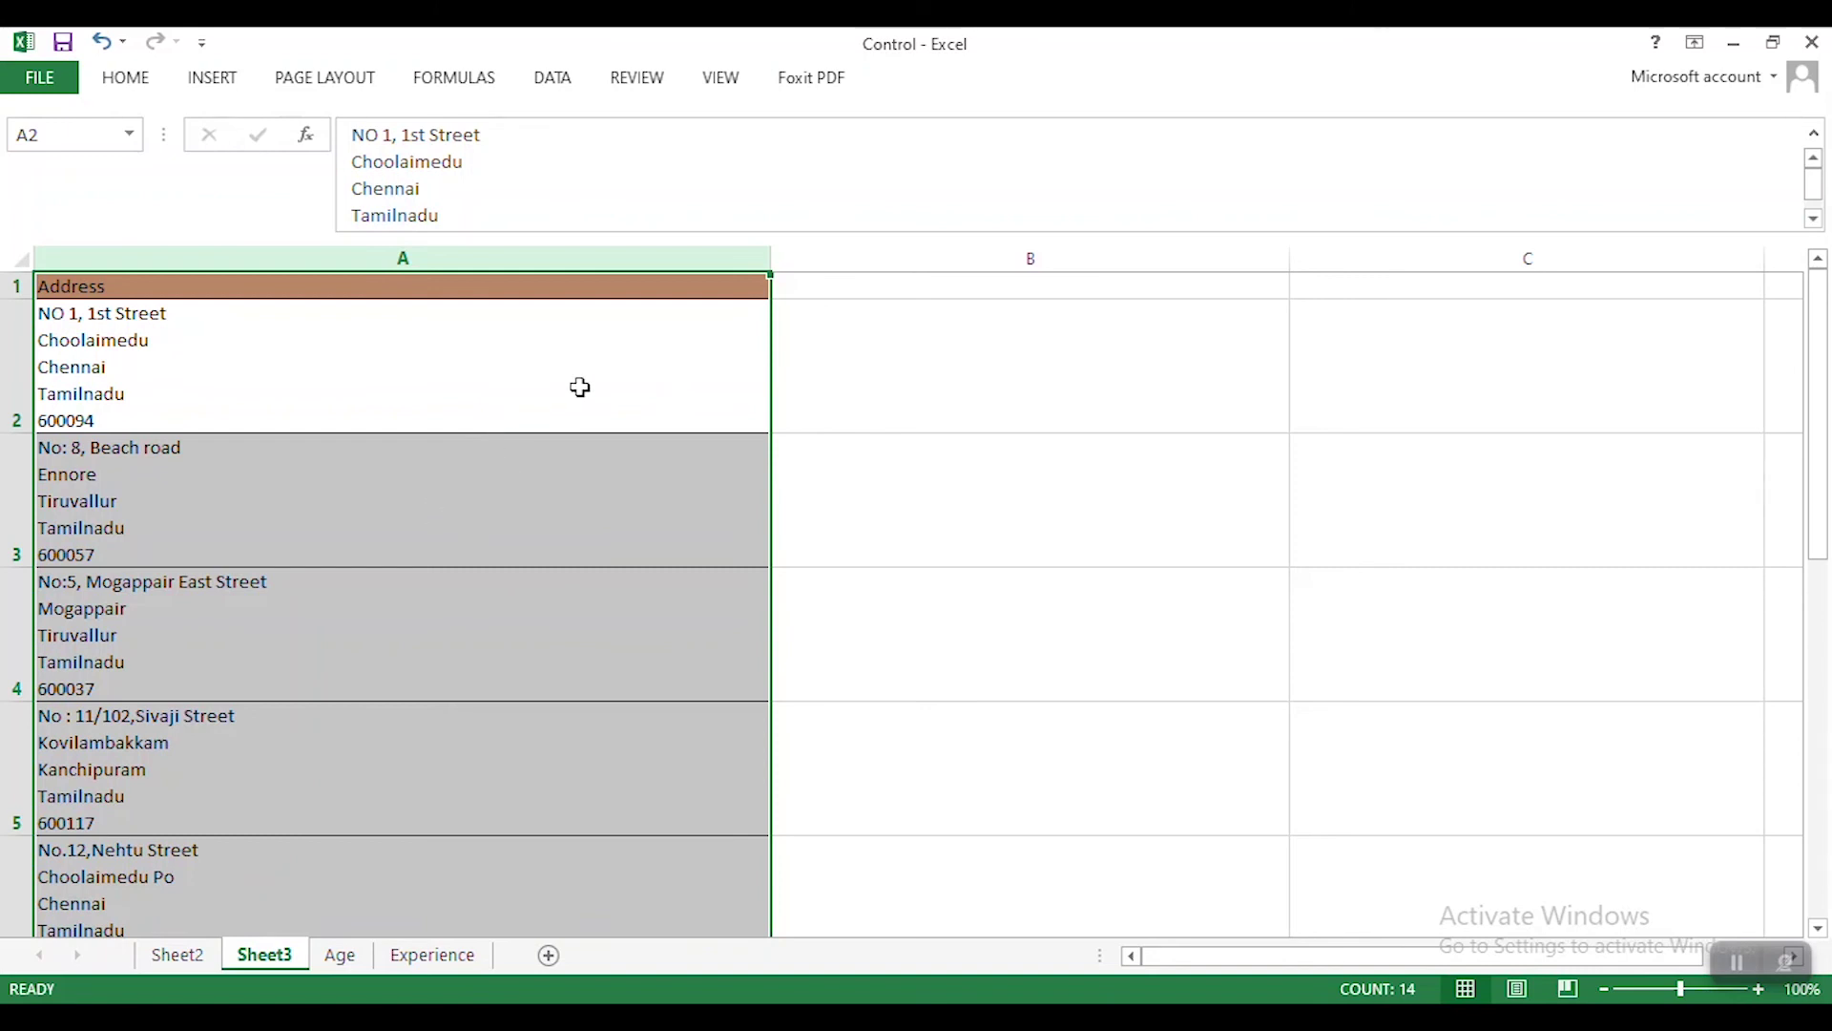
{"action": "key", "text": "ctrl+f"}
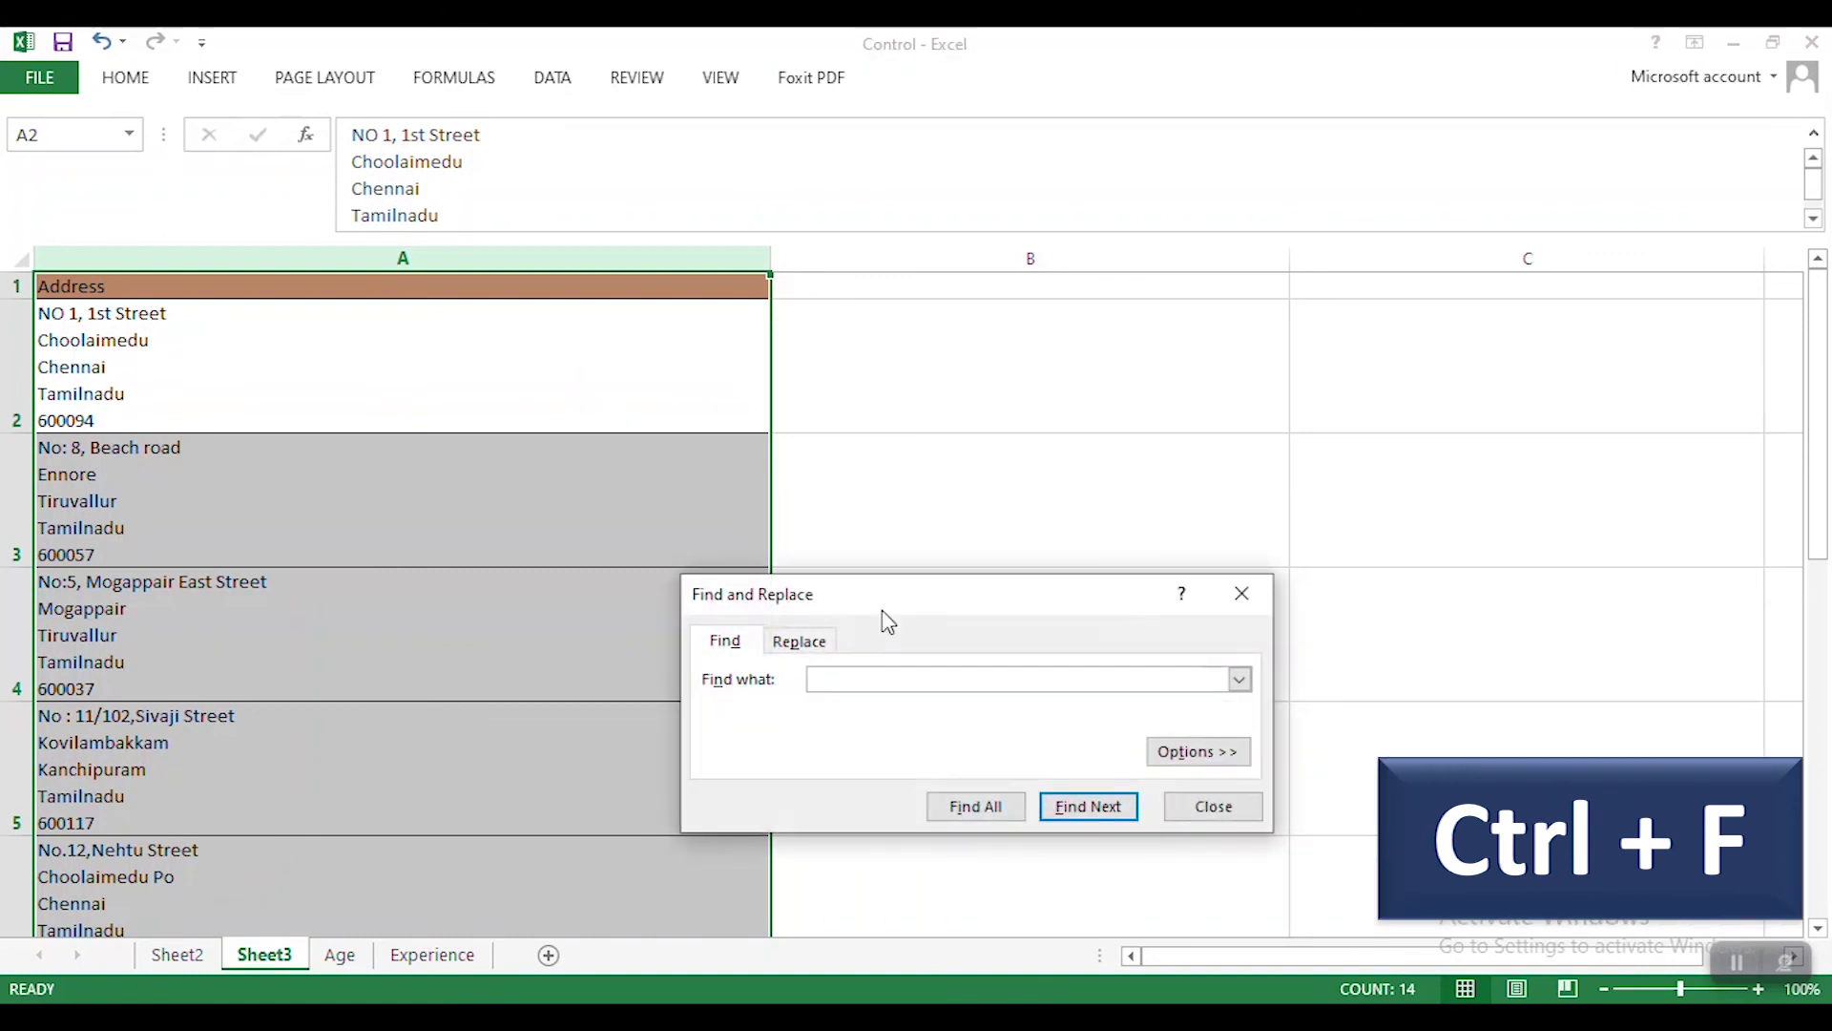
{"action": "left_click", "coordinate": [1242, 593]}
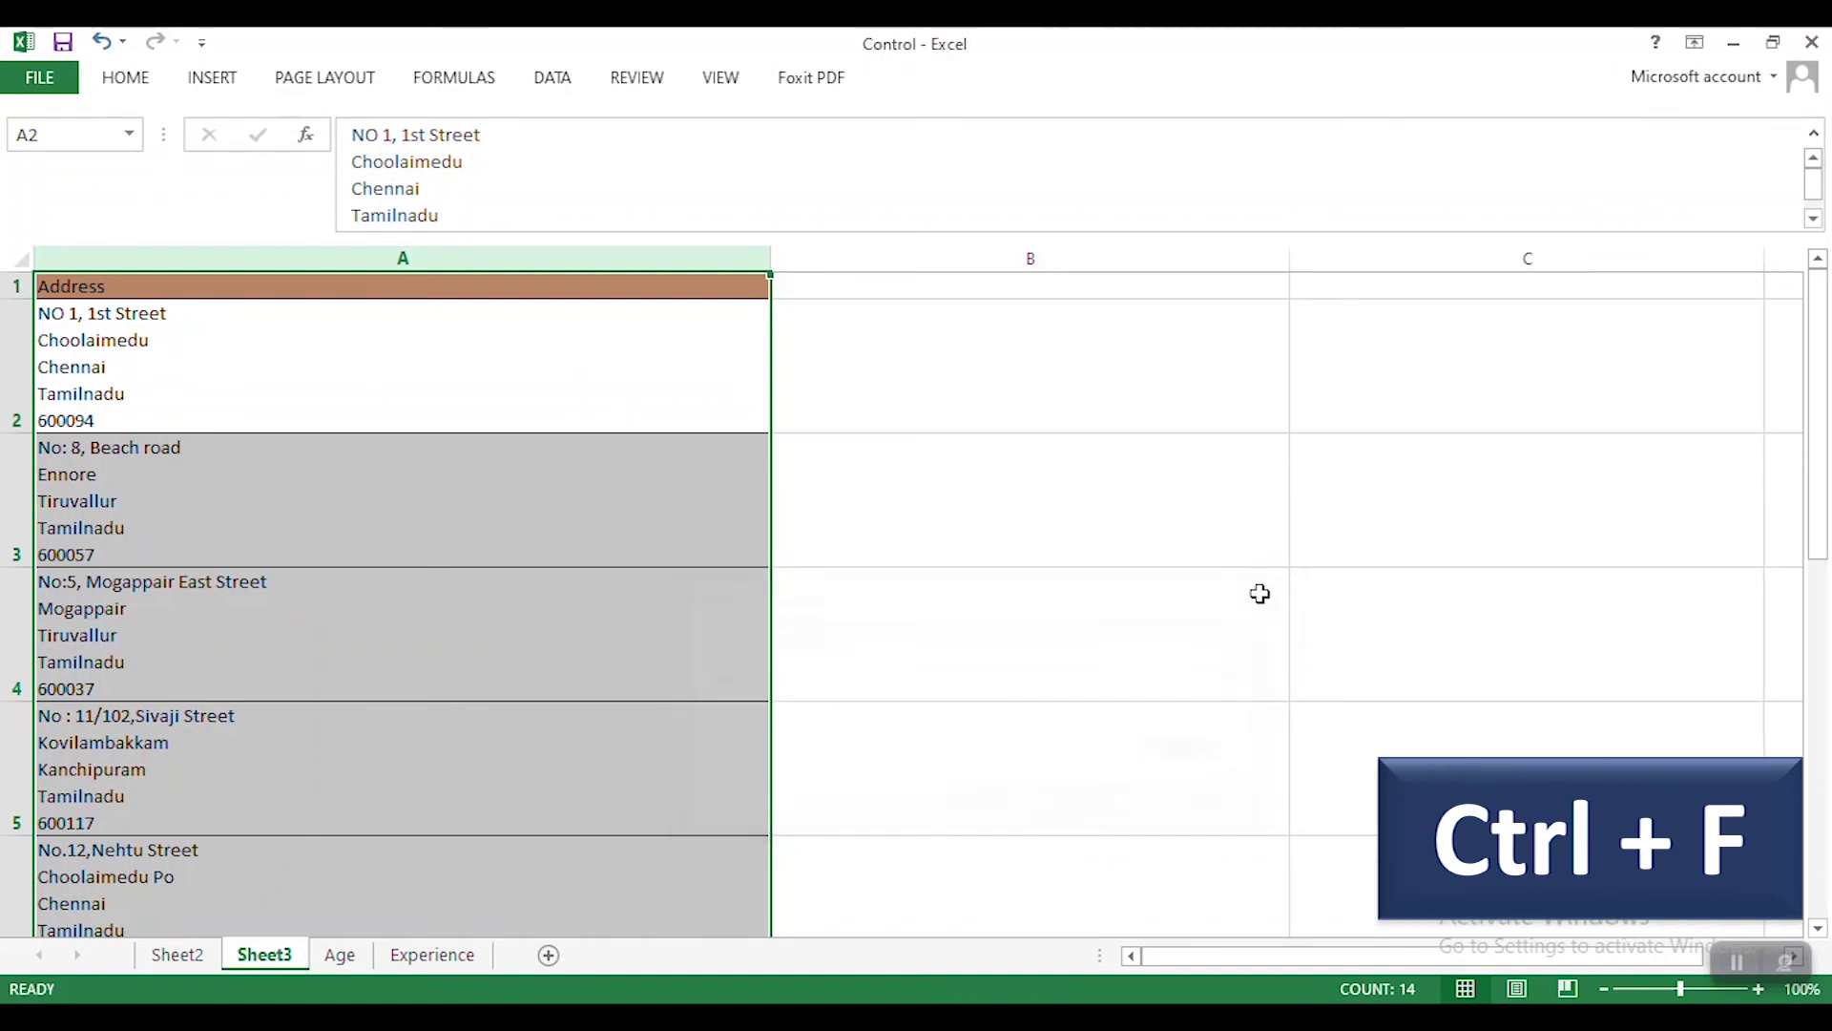
{"action": "key", "text": "ctrl+h"}
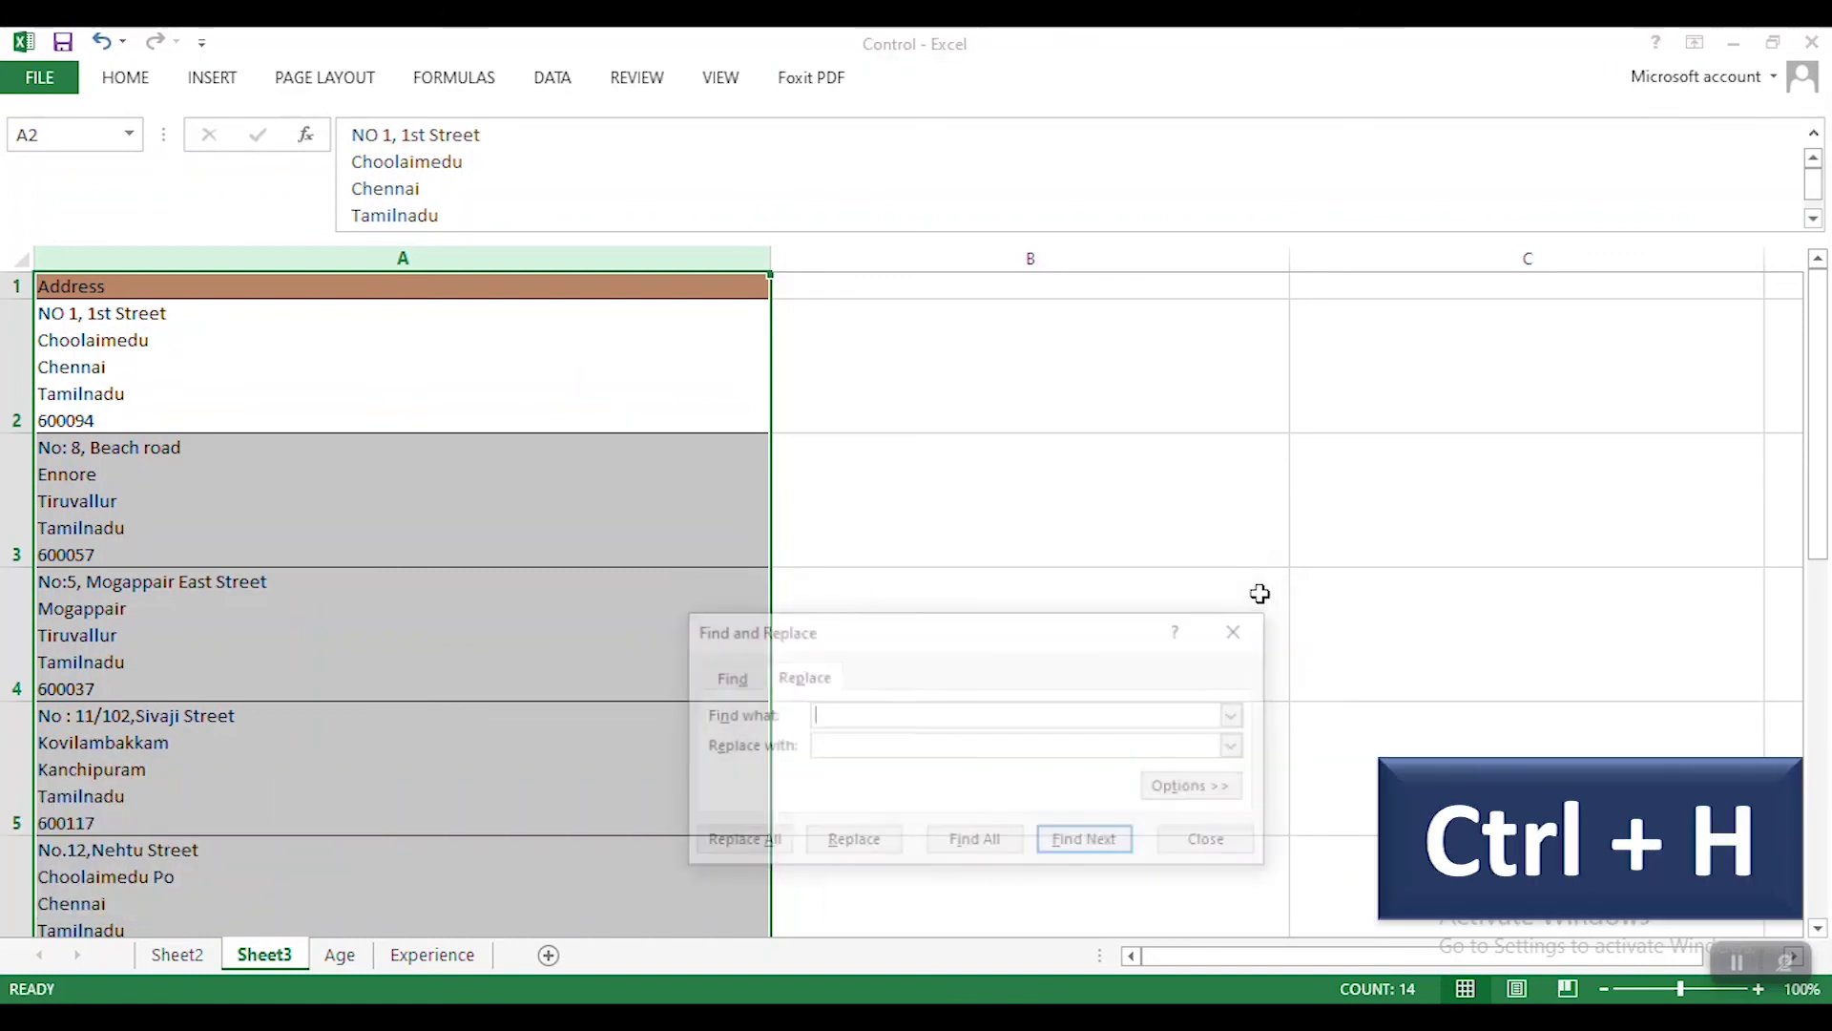
{"action": "left_click_drag", "start_coordinate": [1129, 630], "coordinate": [1182, 495]}
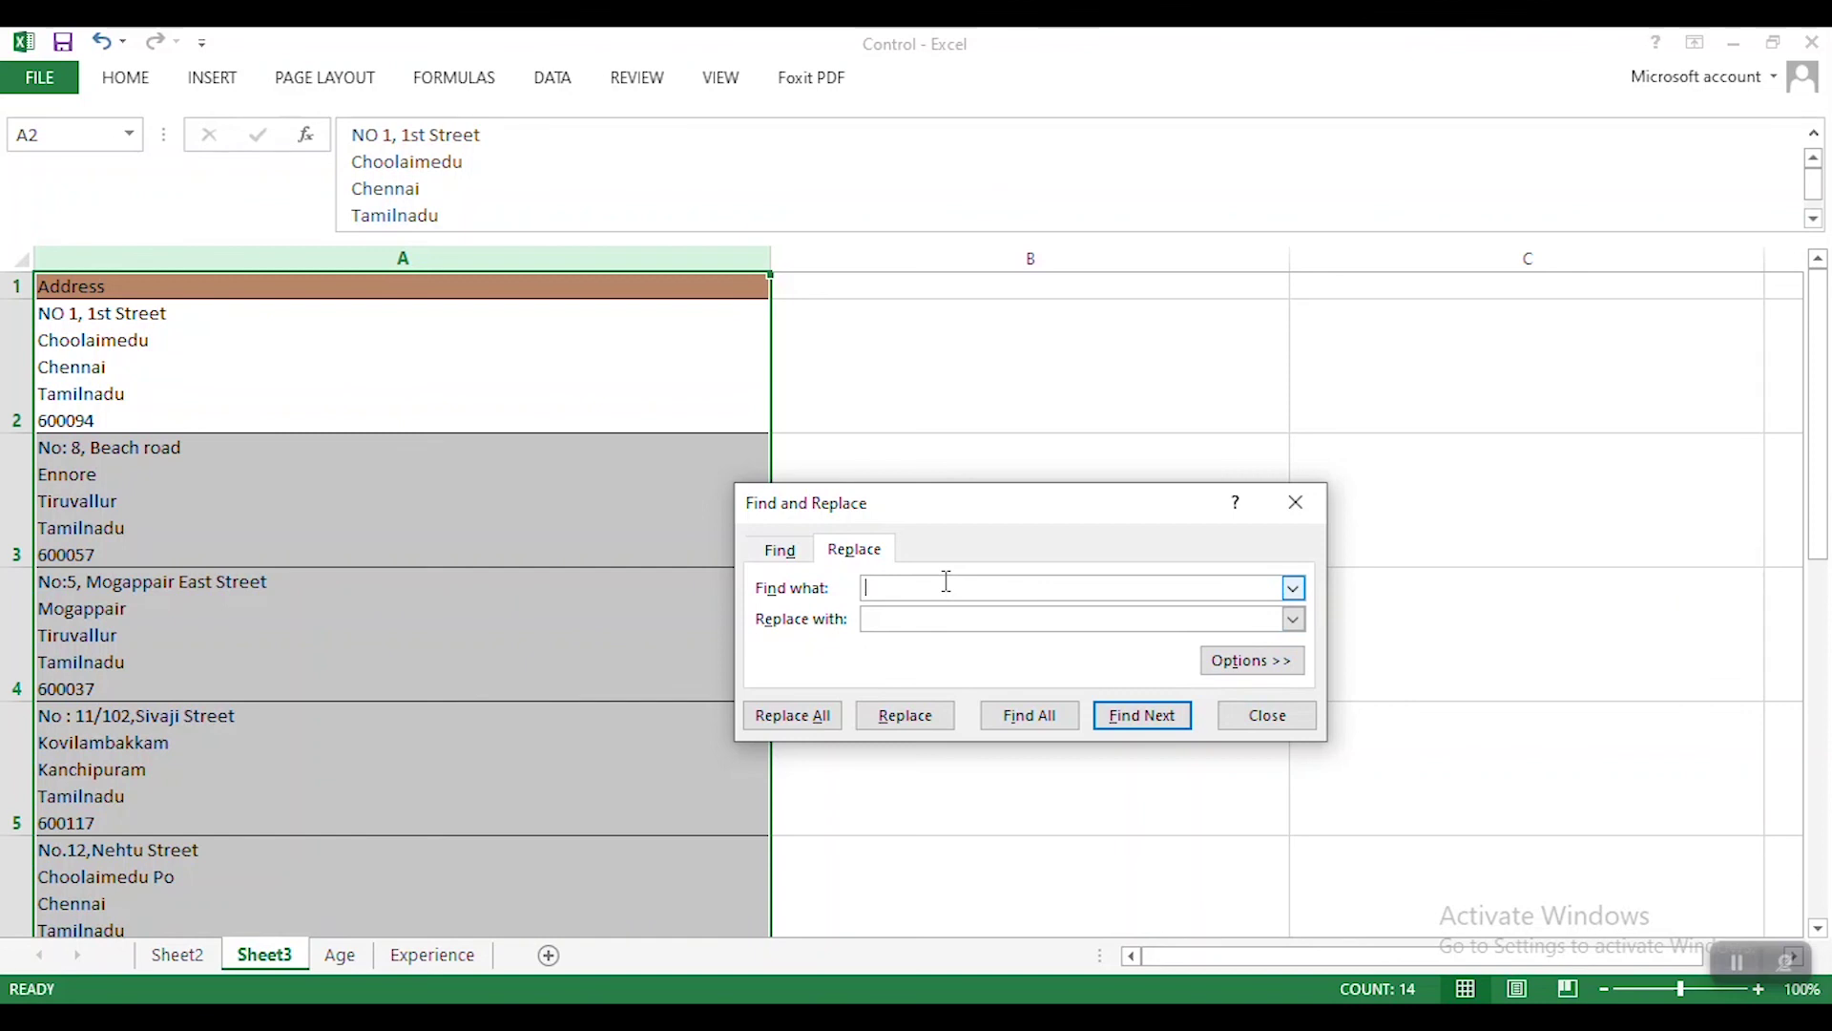
{"action": "key", "text": "ctrl+j"}
{"action": "left_click", "coordinate": [900, 585]}
{"action": "left_click", "coordinate": [912, 620]}
{"action": "type", "text": ","}
{"action": "left_click", "coordinate": [804, 716]}
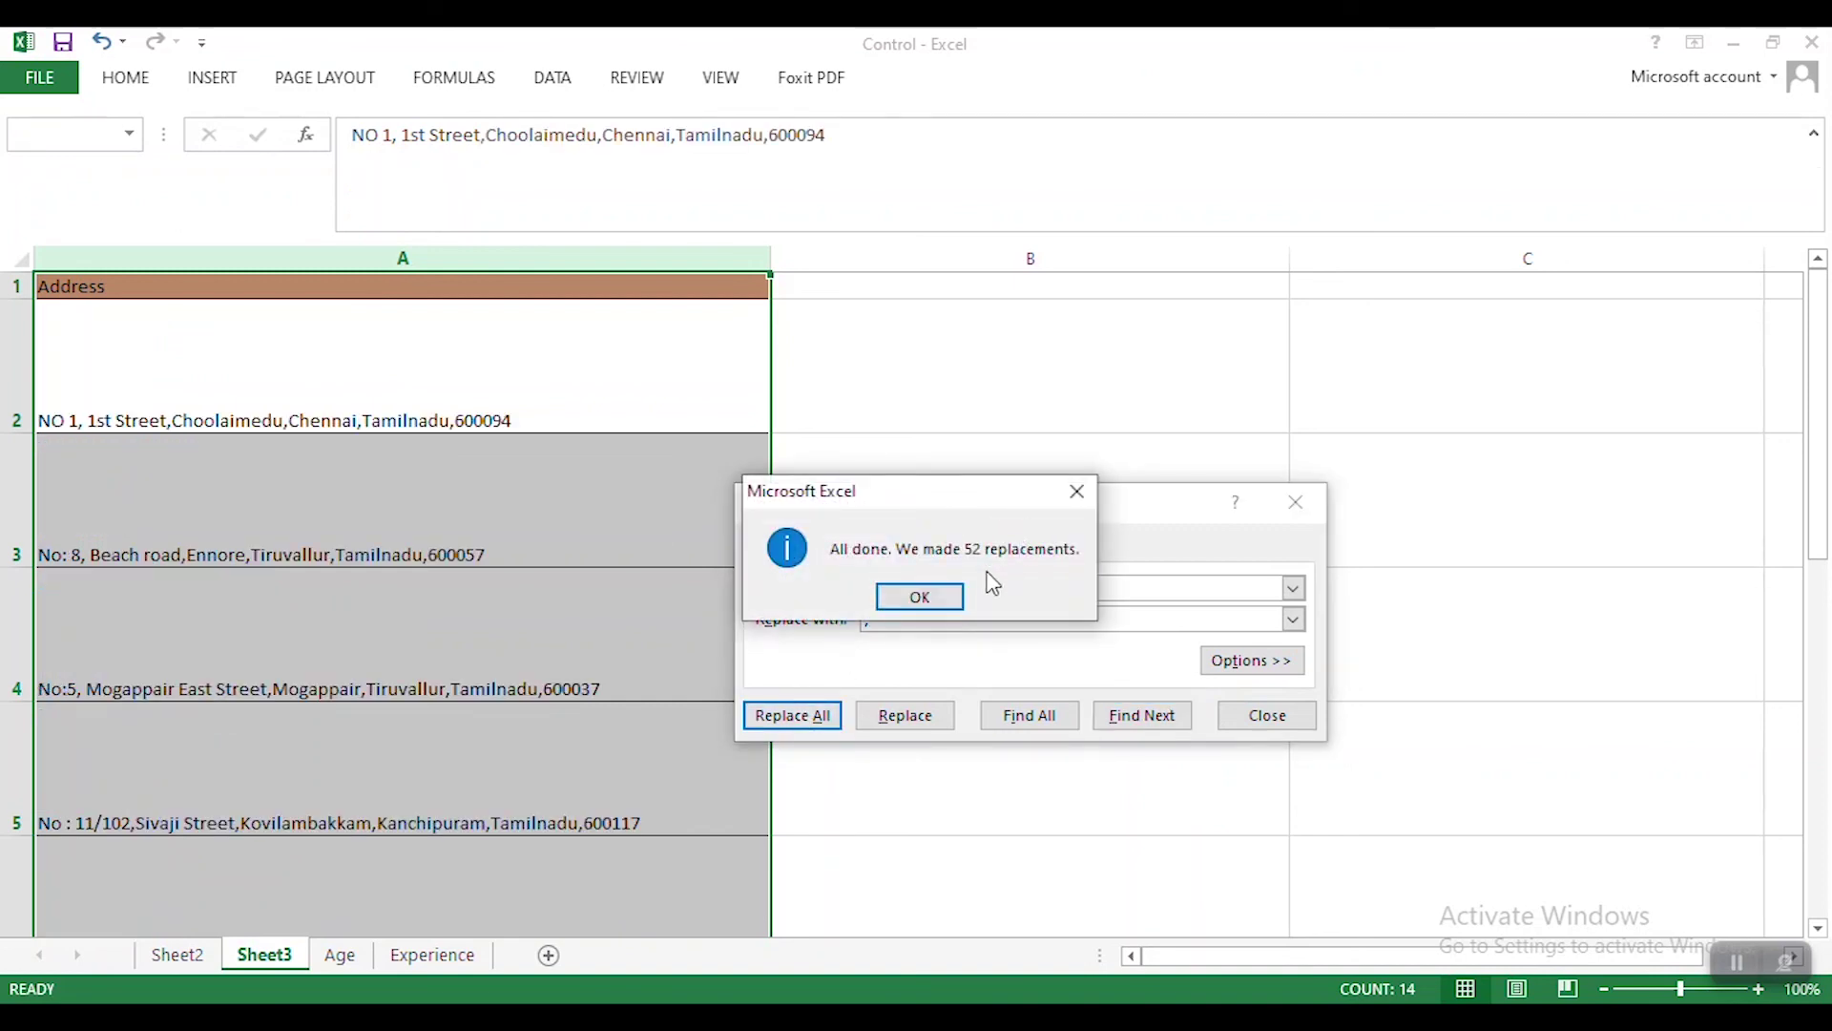
{"action": "left_click", "coordinate": [919, 597]}
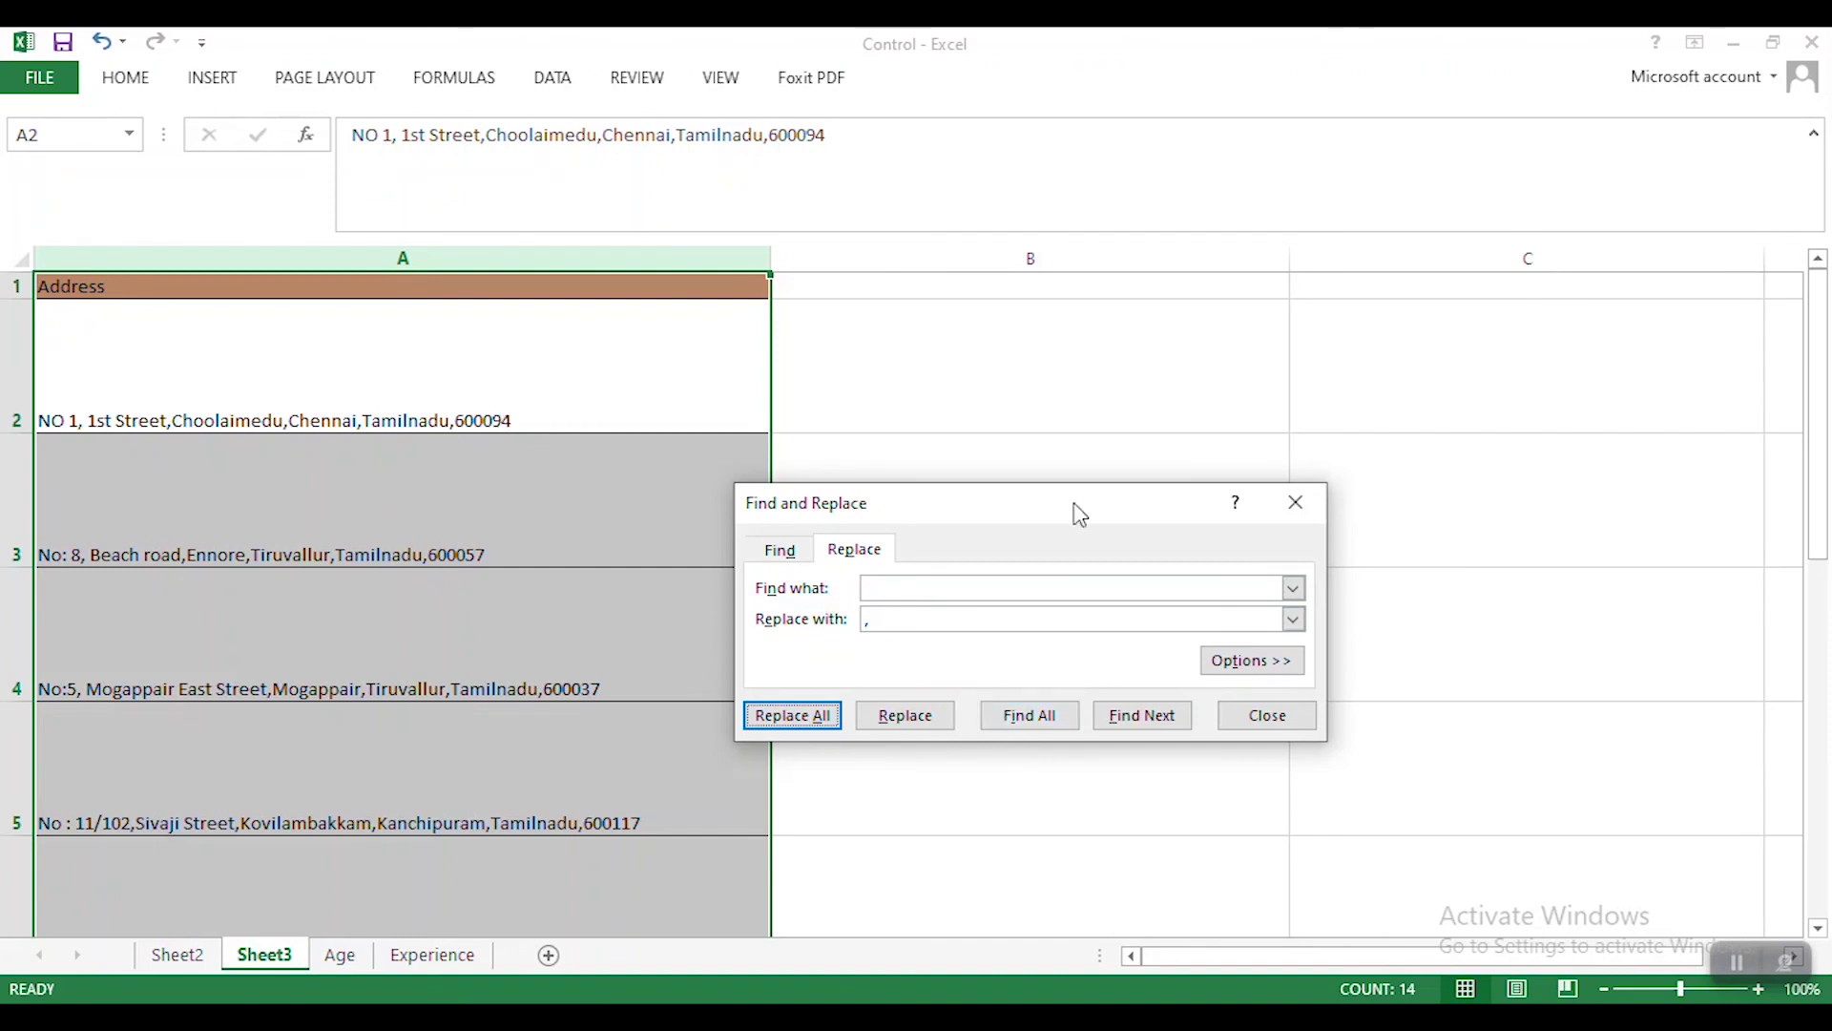
{"action": "left_click", "coordinate": [1315, 500]}
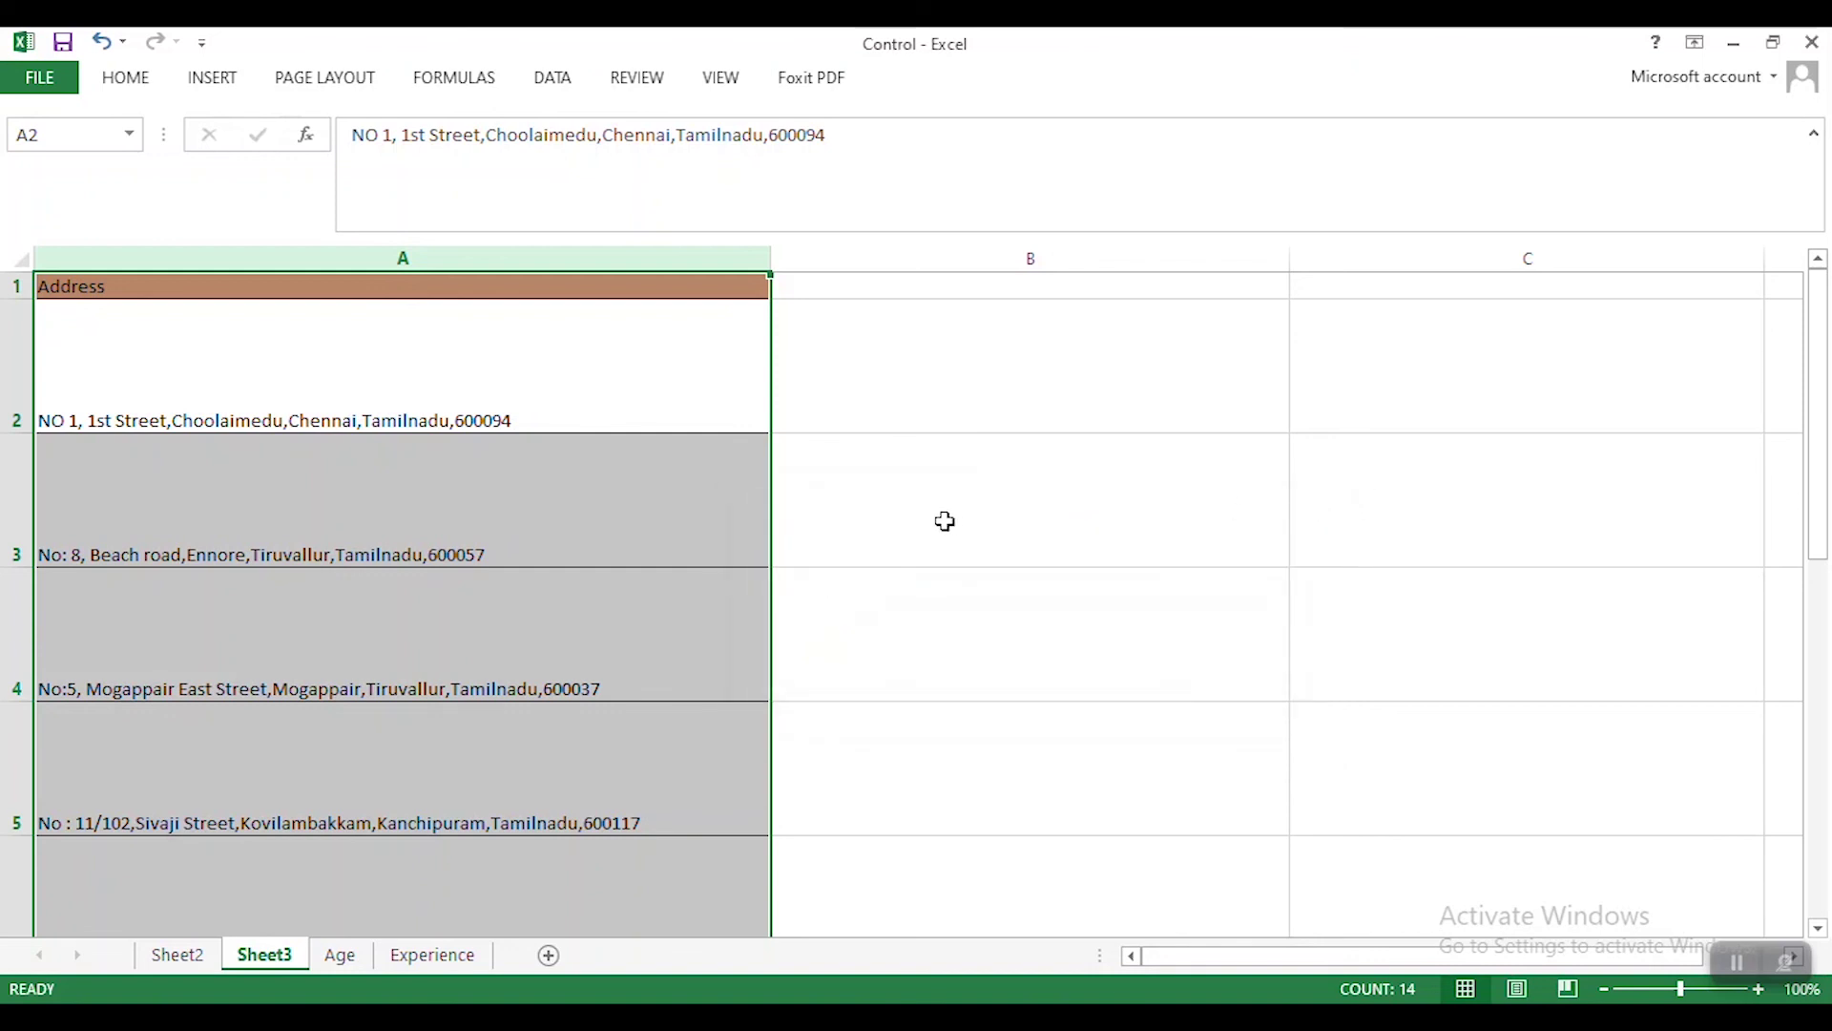